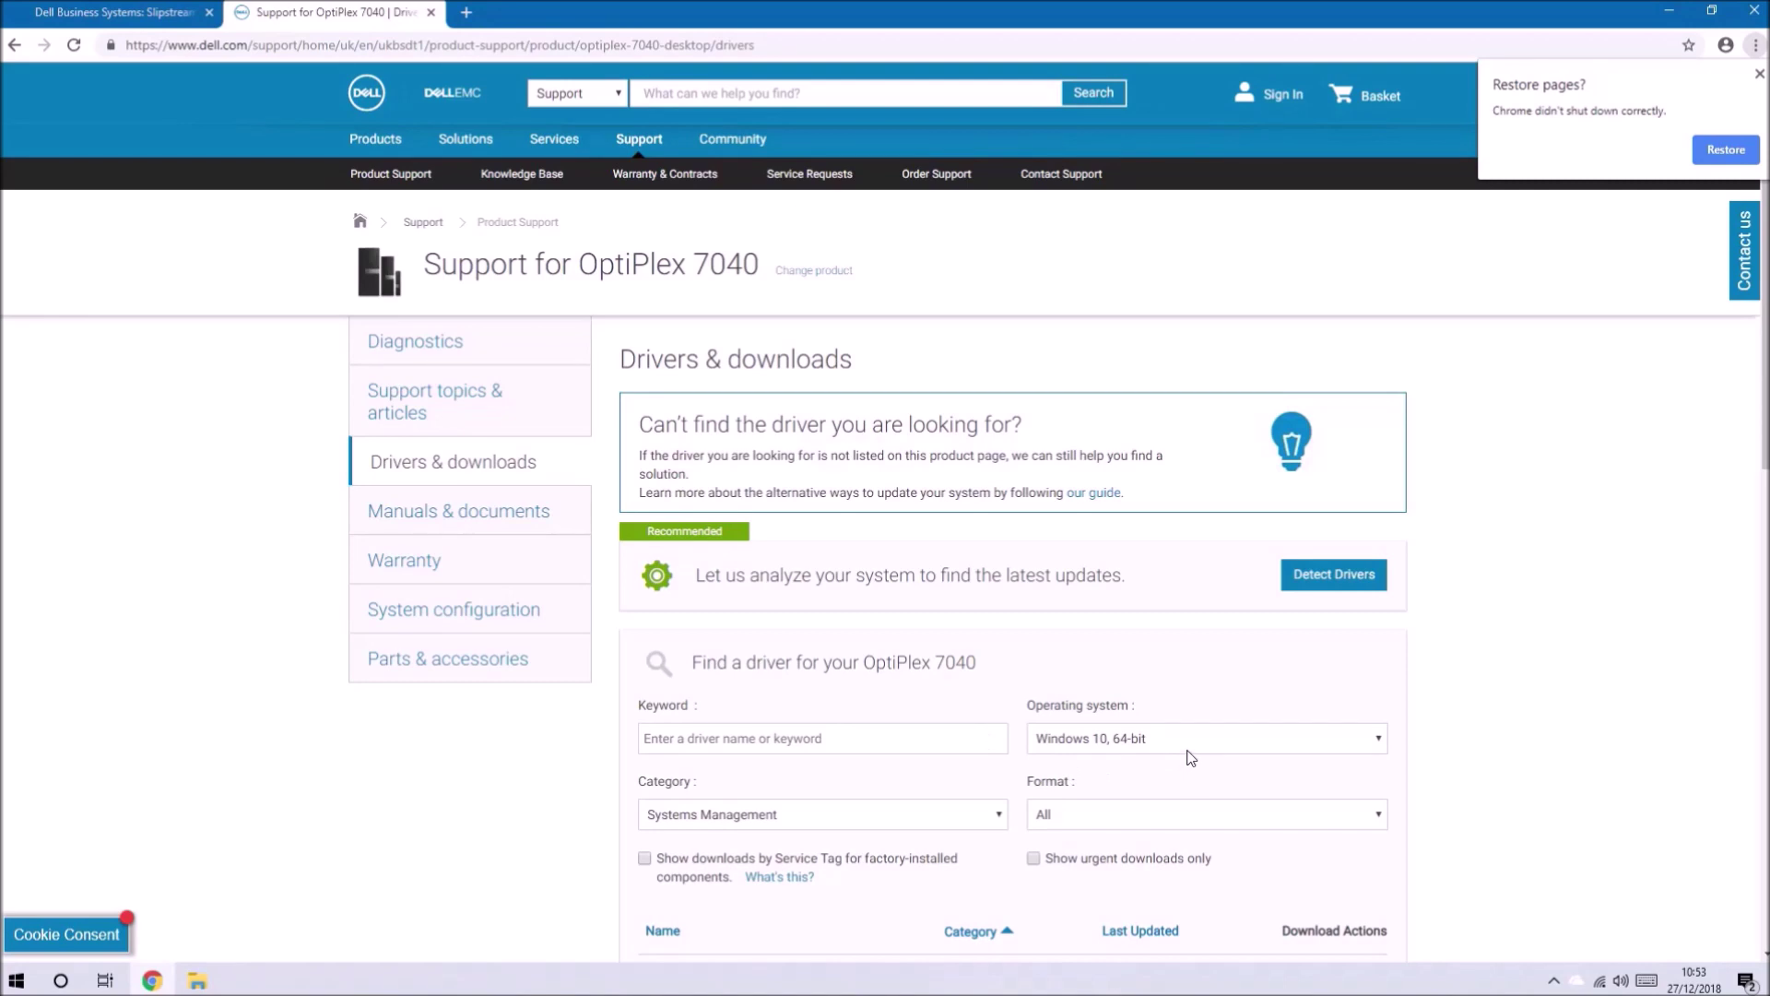
Keep Windows 10, 64-bit and filter the OptiPlex 7040 drivers to Systems Management
click(1191, 758)
click(916, 834)
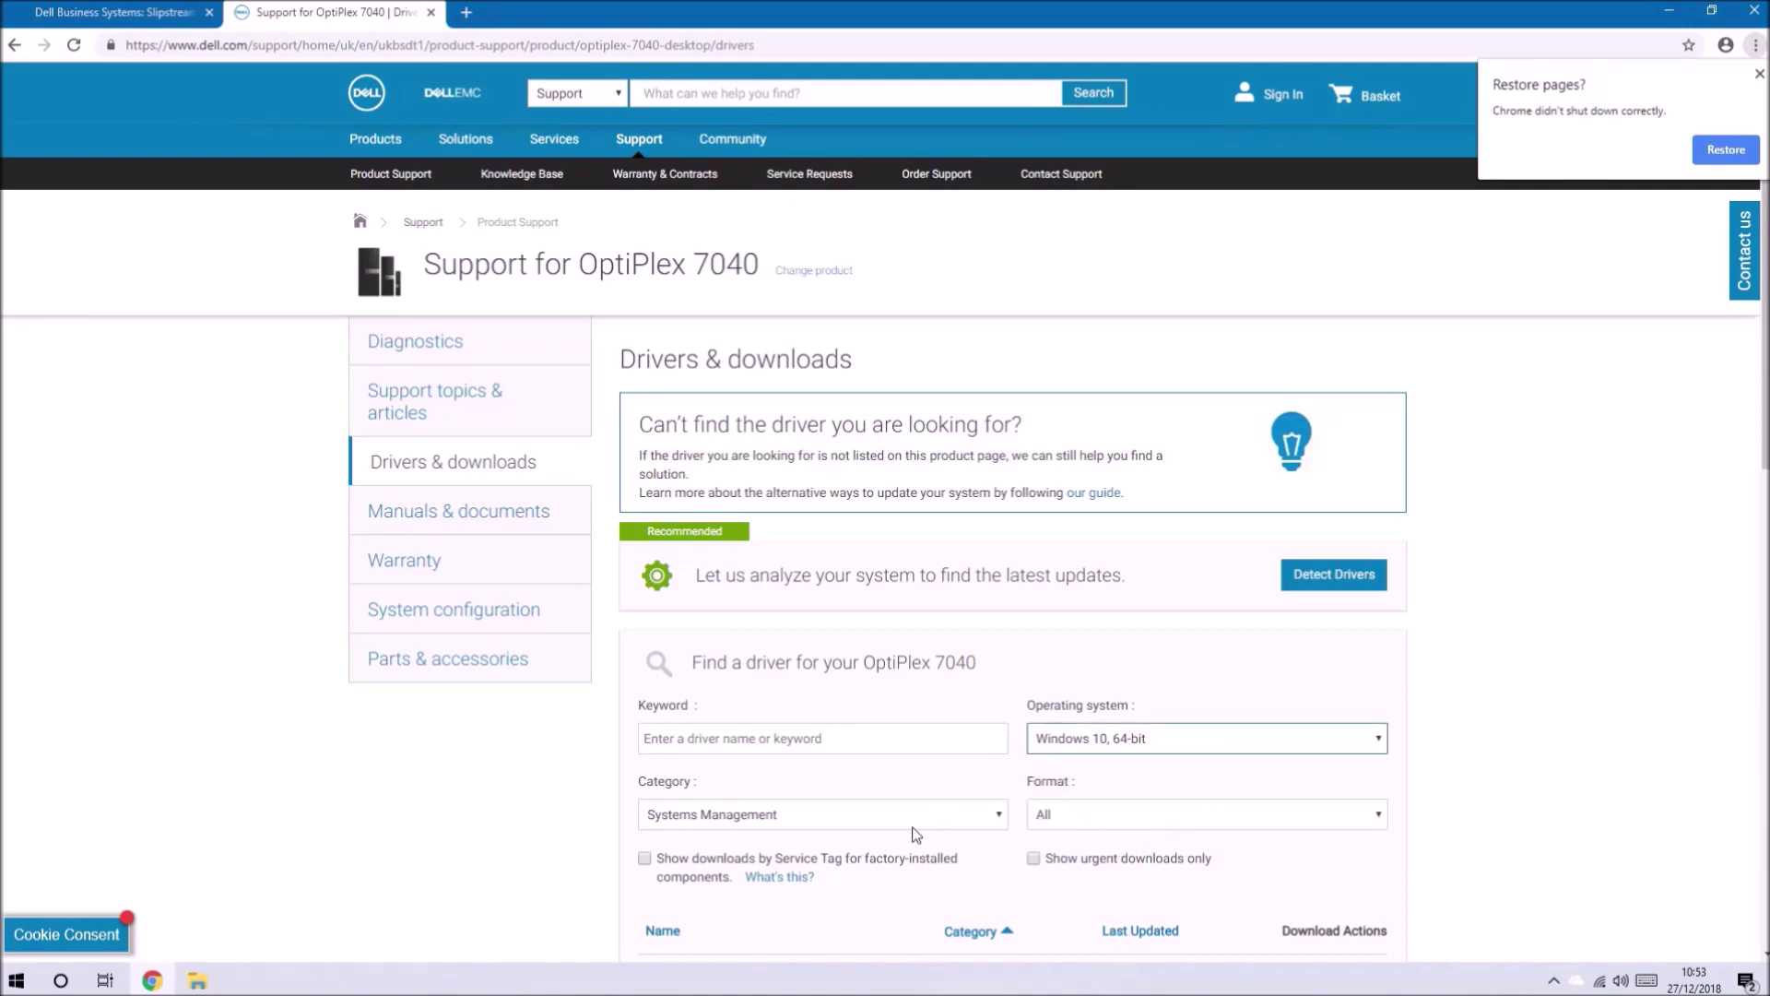
click(909, 827)
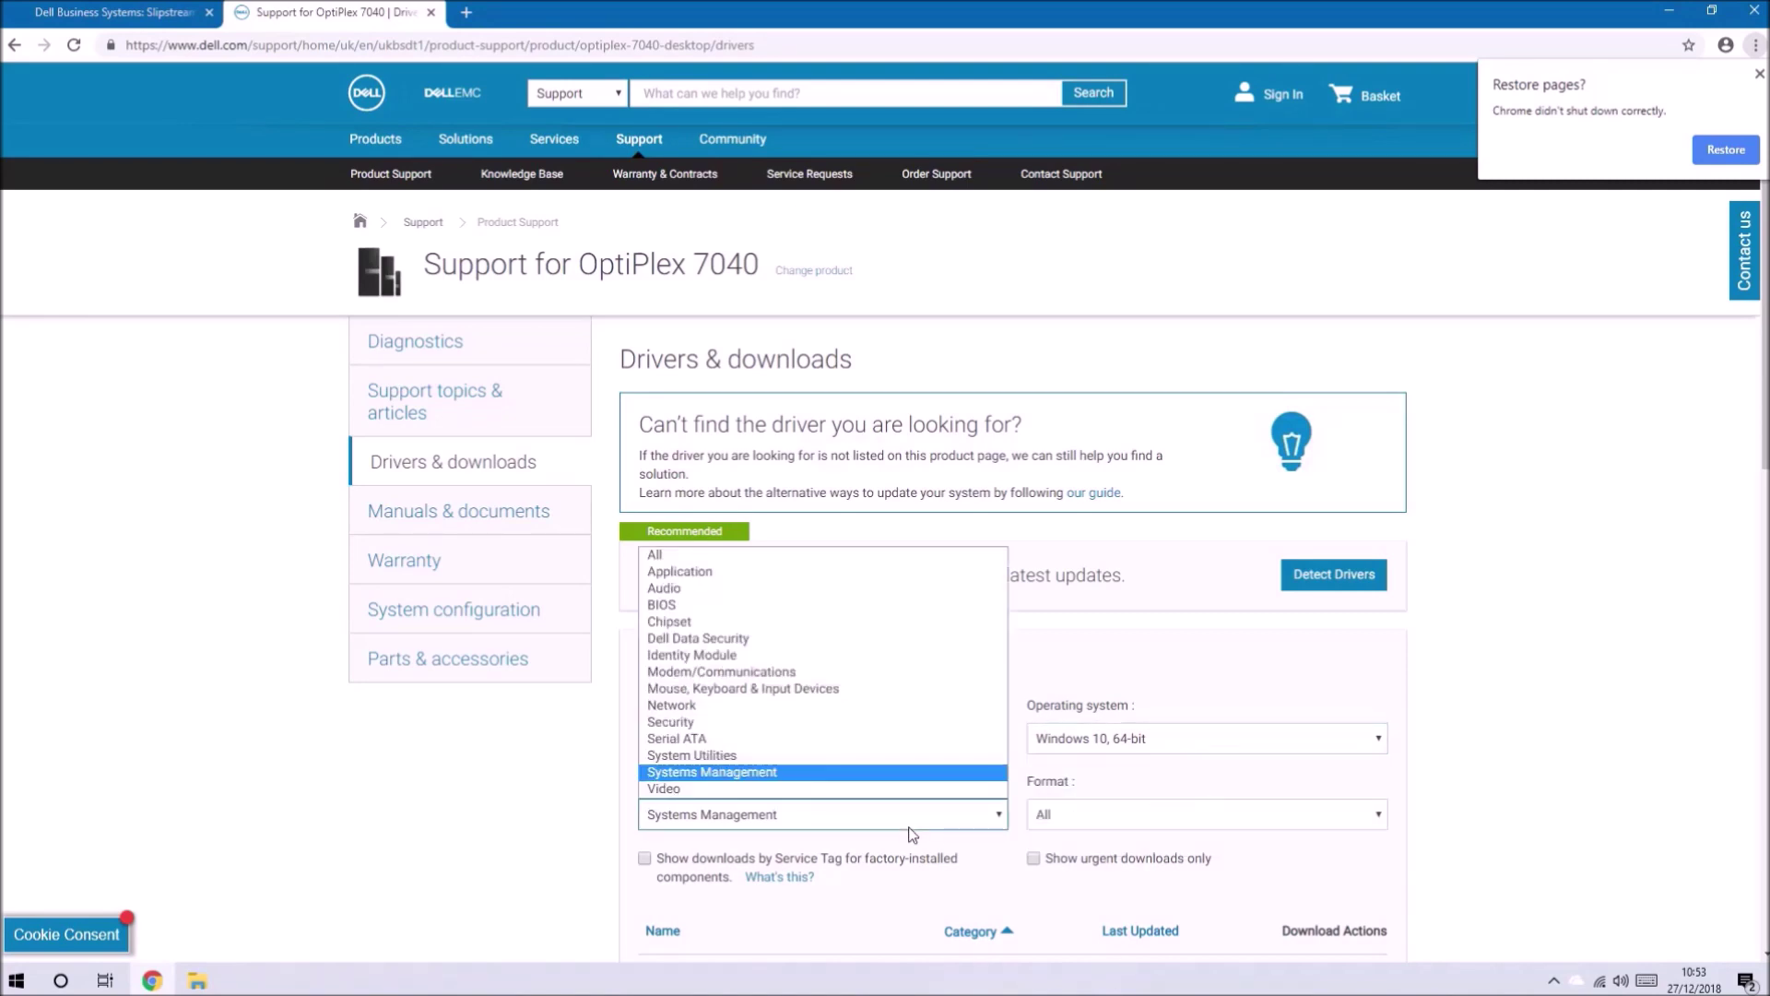
click(902, 779)
Download the Deploy OptiPlex 7040 Windows 10 Driver Pack CAB file
scroll(903, 786, down, 5)
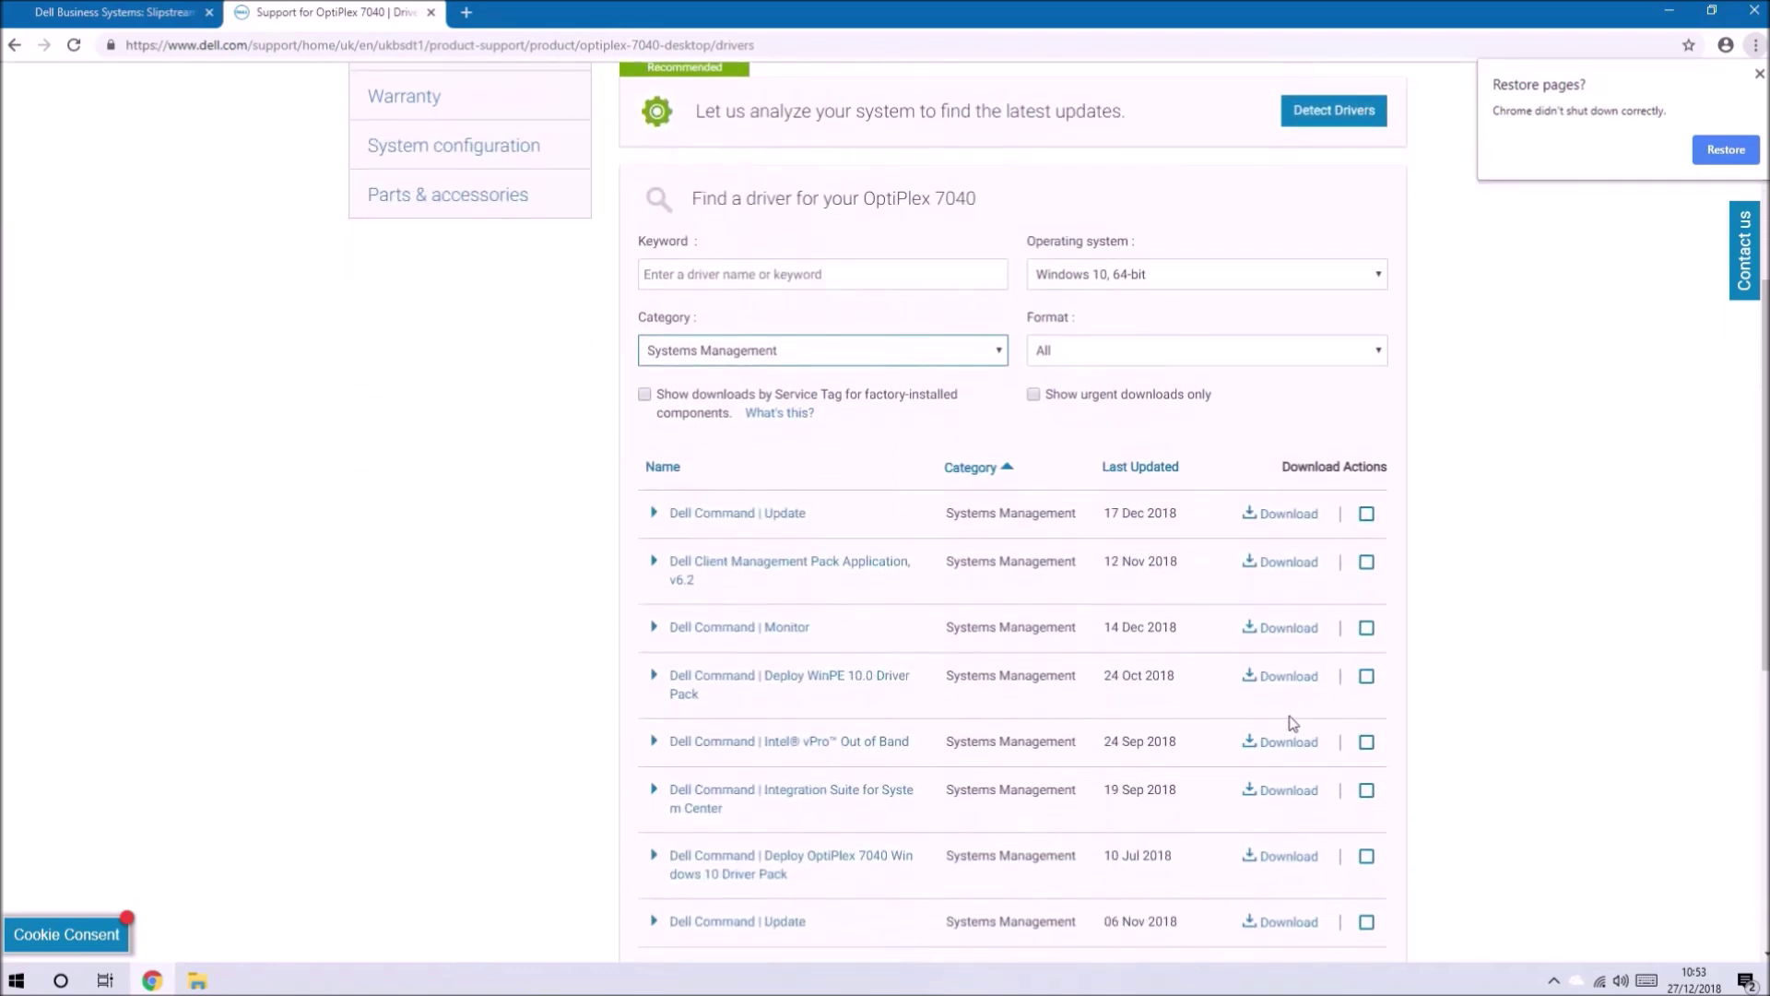
scroll(1360, 732, down, 1)
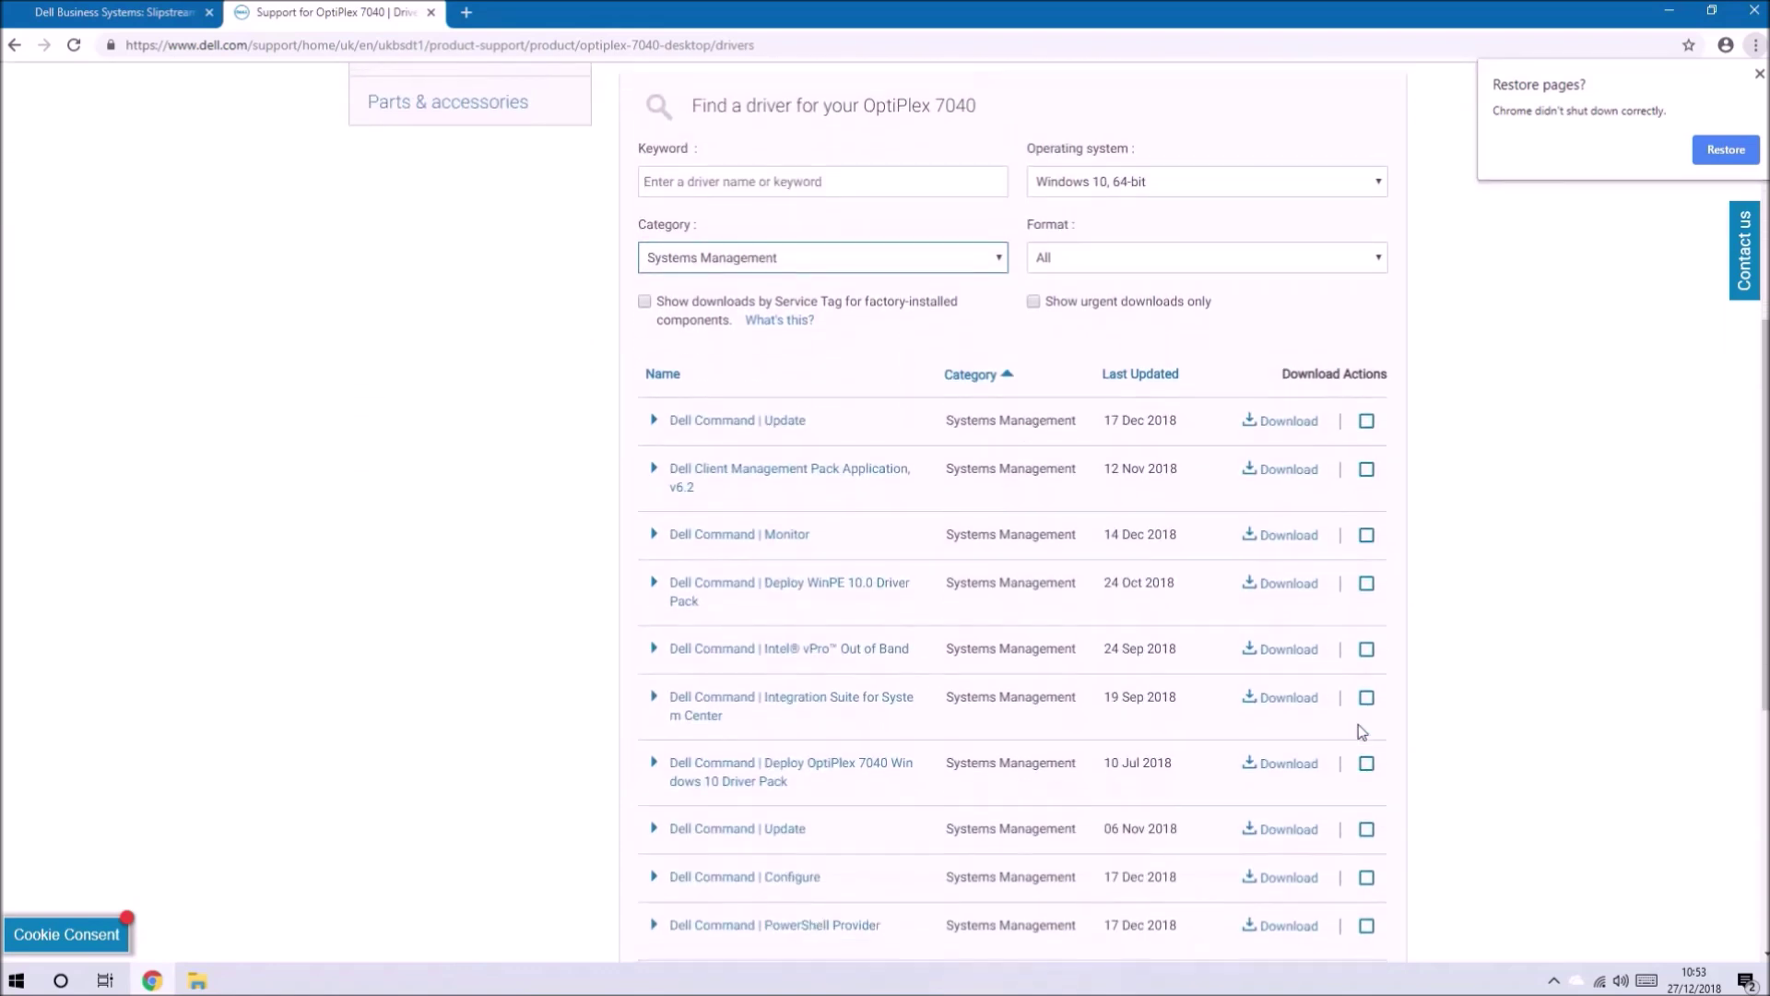
click(1292, 766)
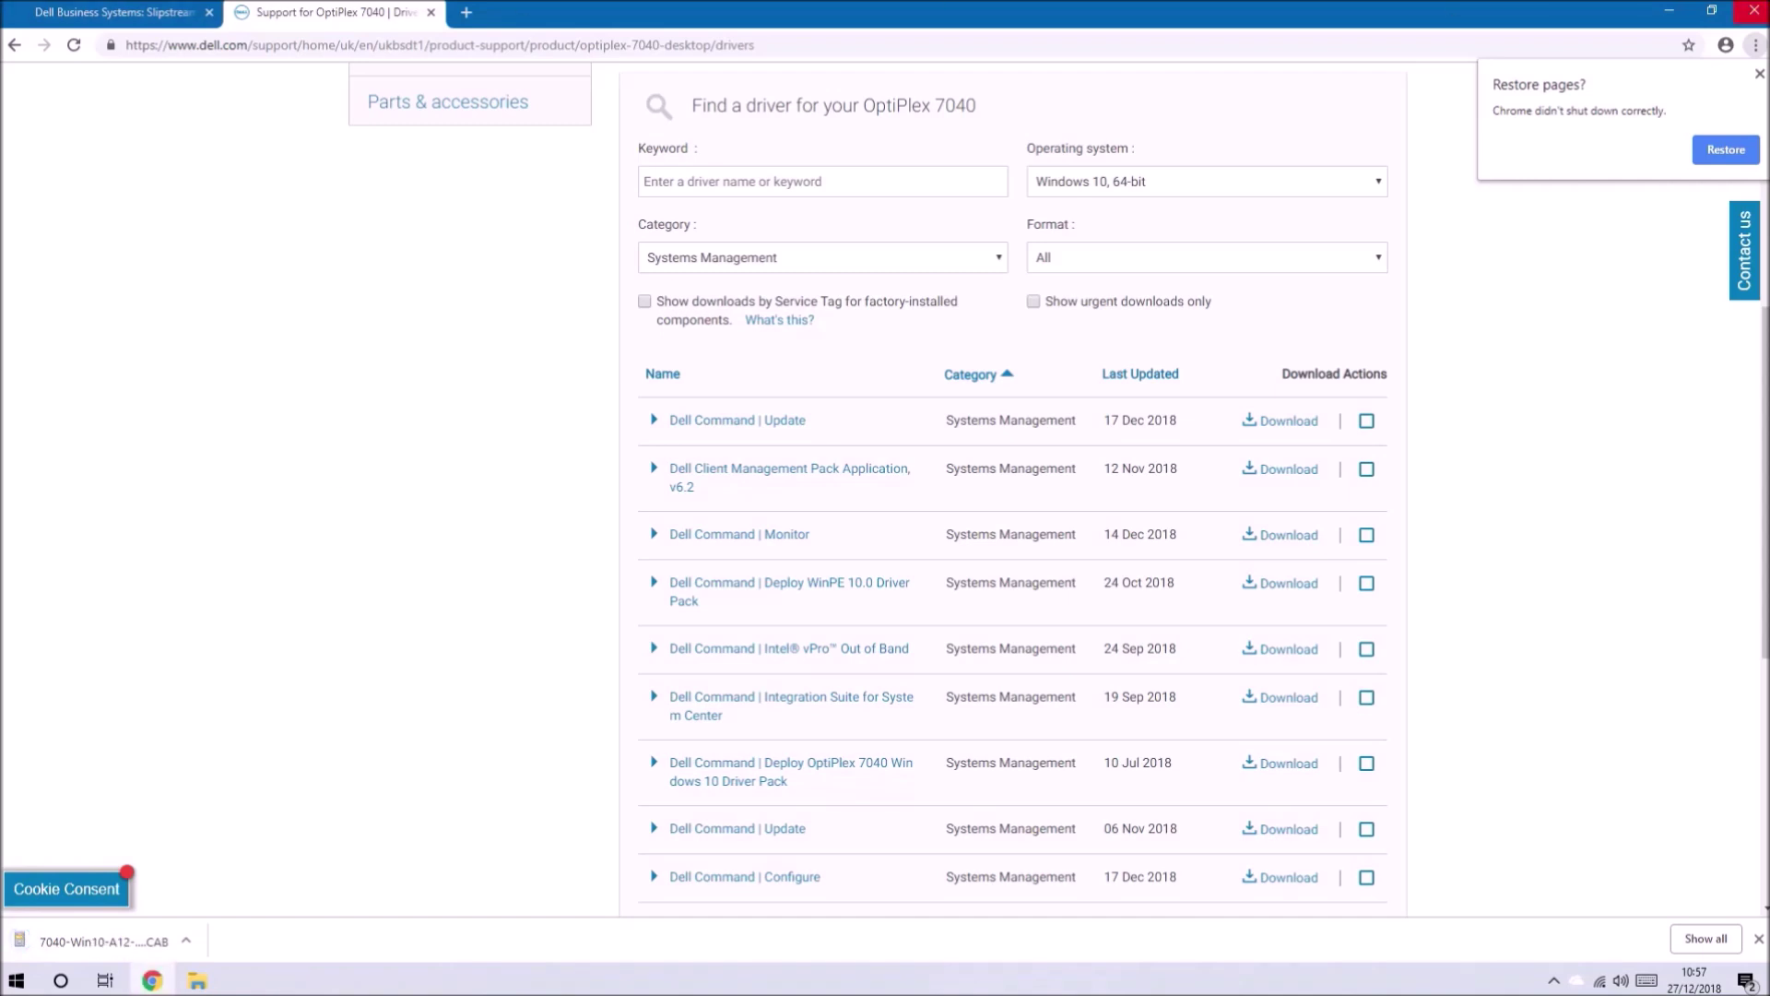
click(1659, 10)
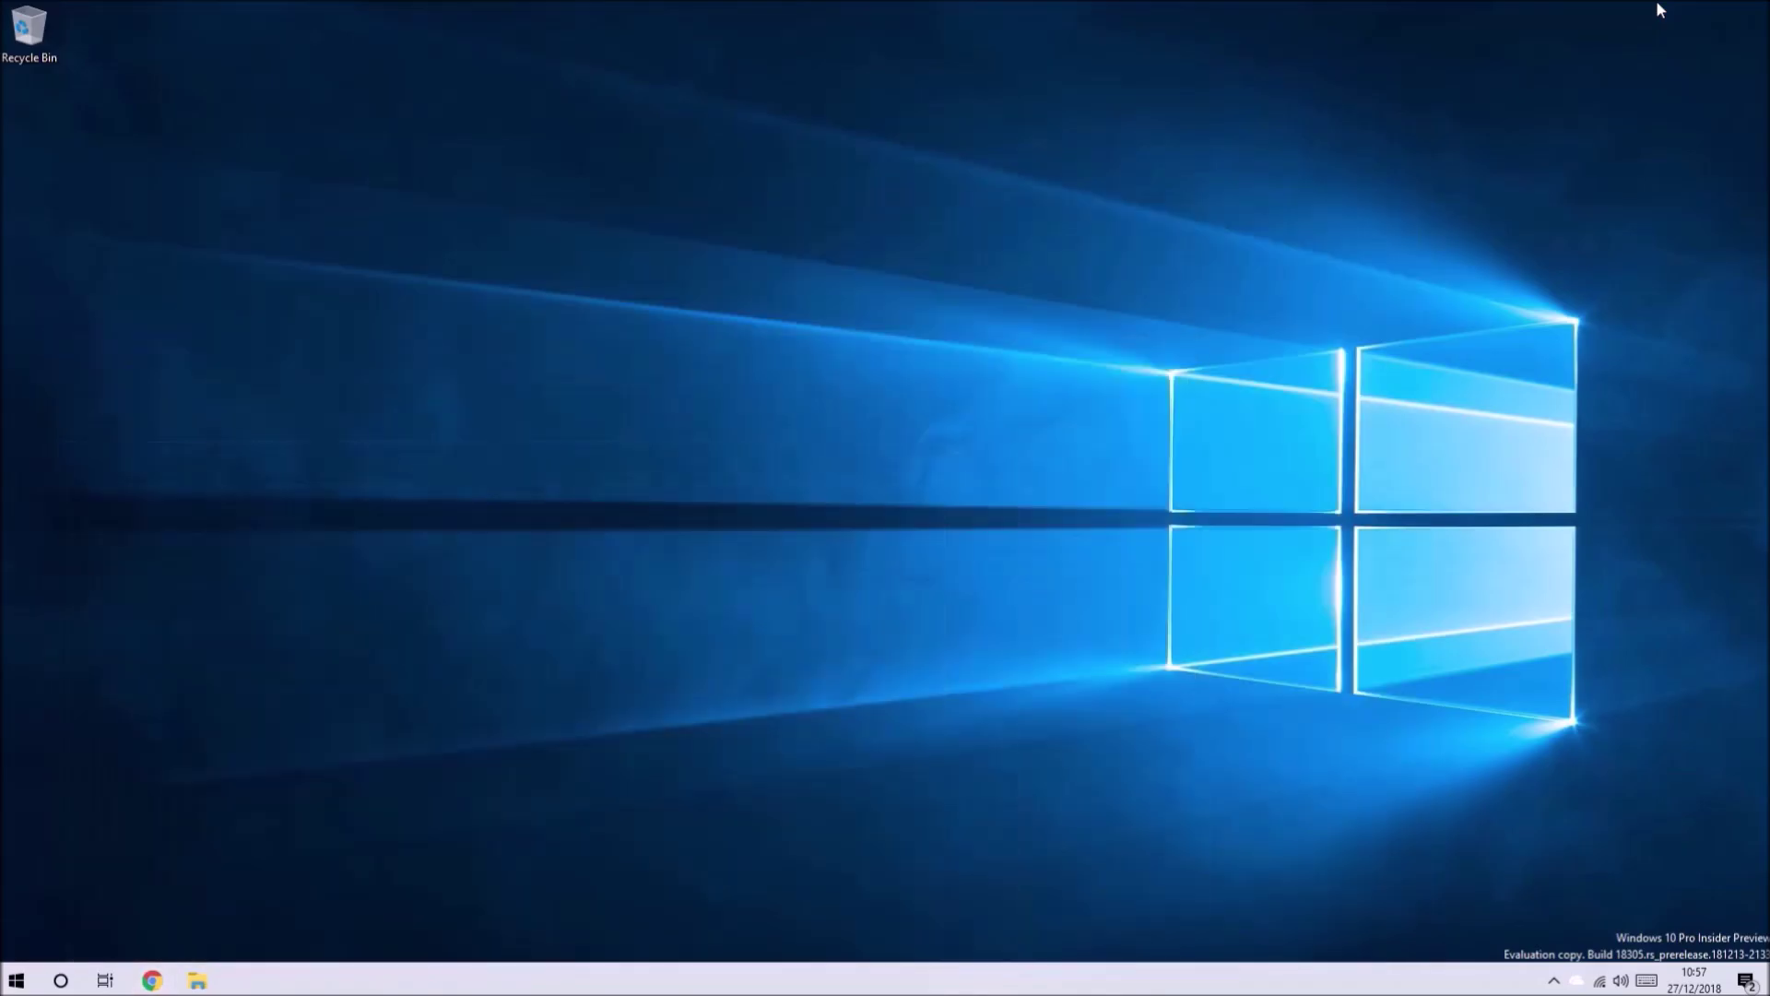
Open a File Explorer window snapped to the right half showing Downloads
click(198, 980)
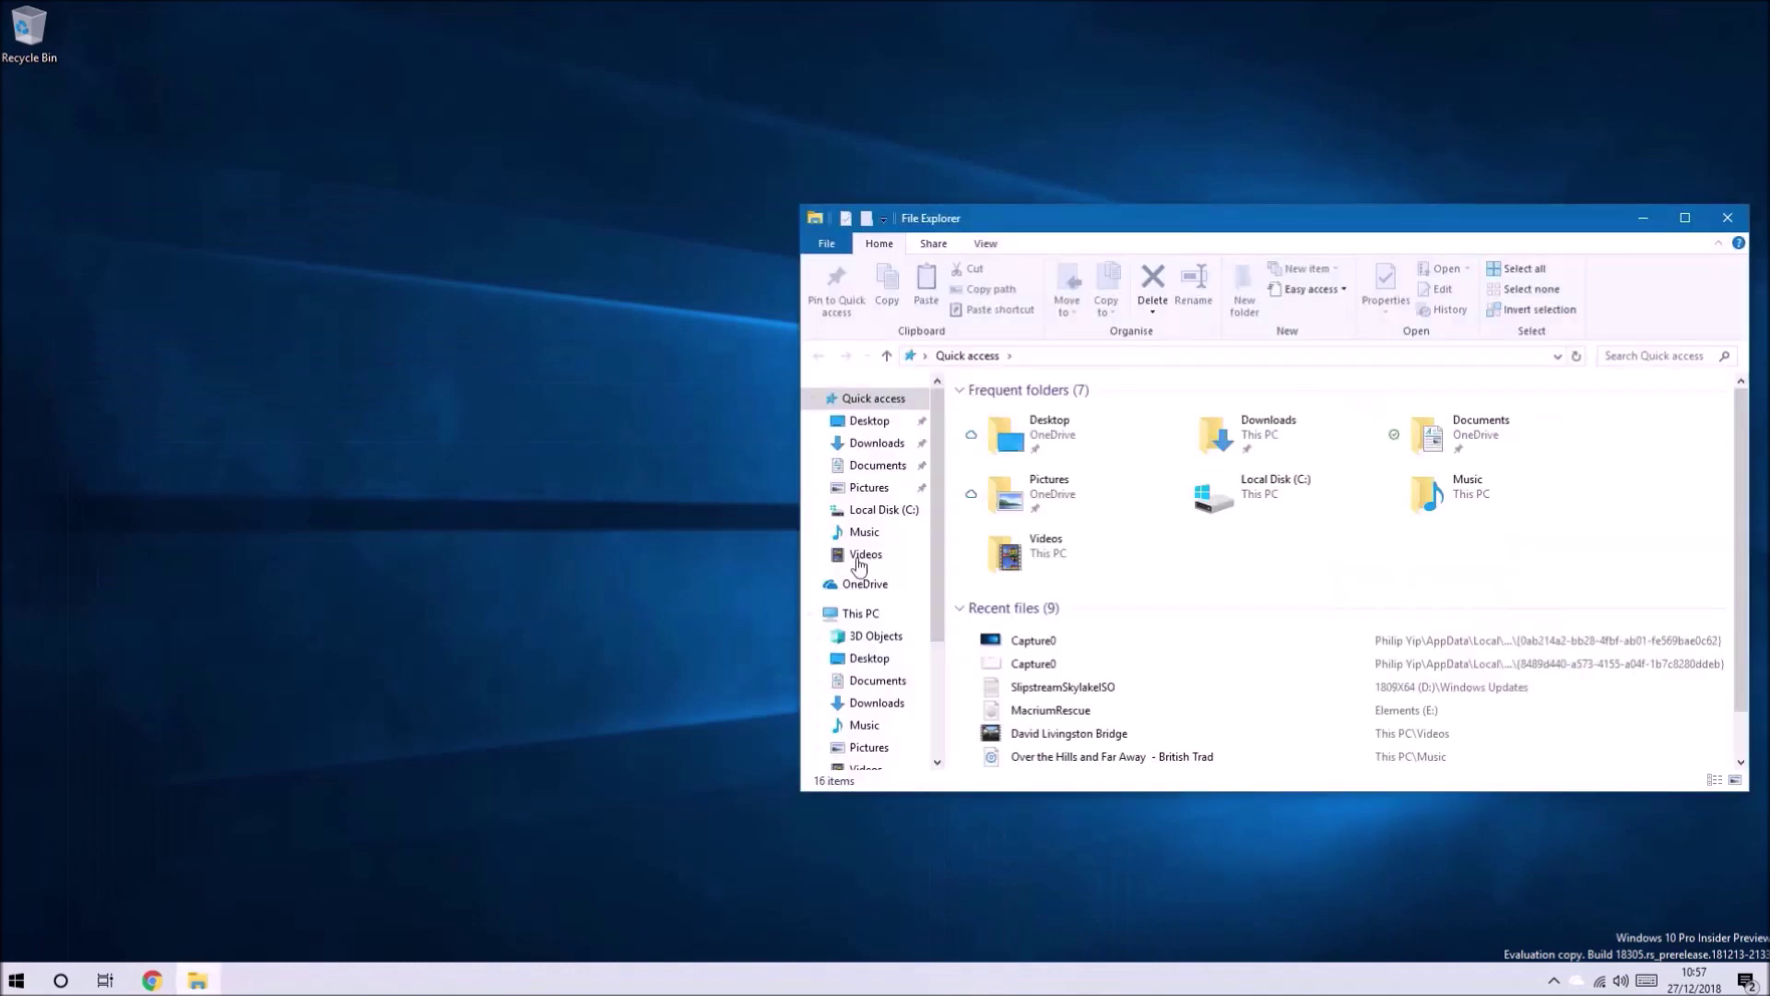
drag(1059, 221, 1765, 212)
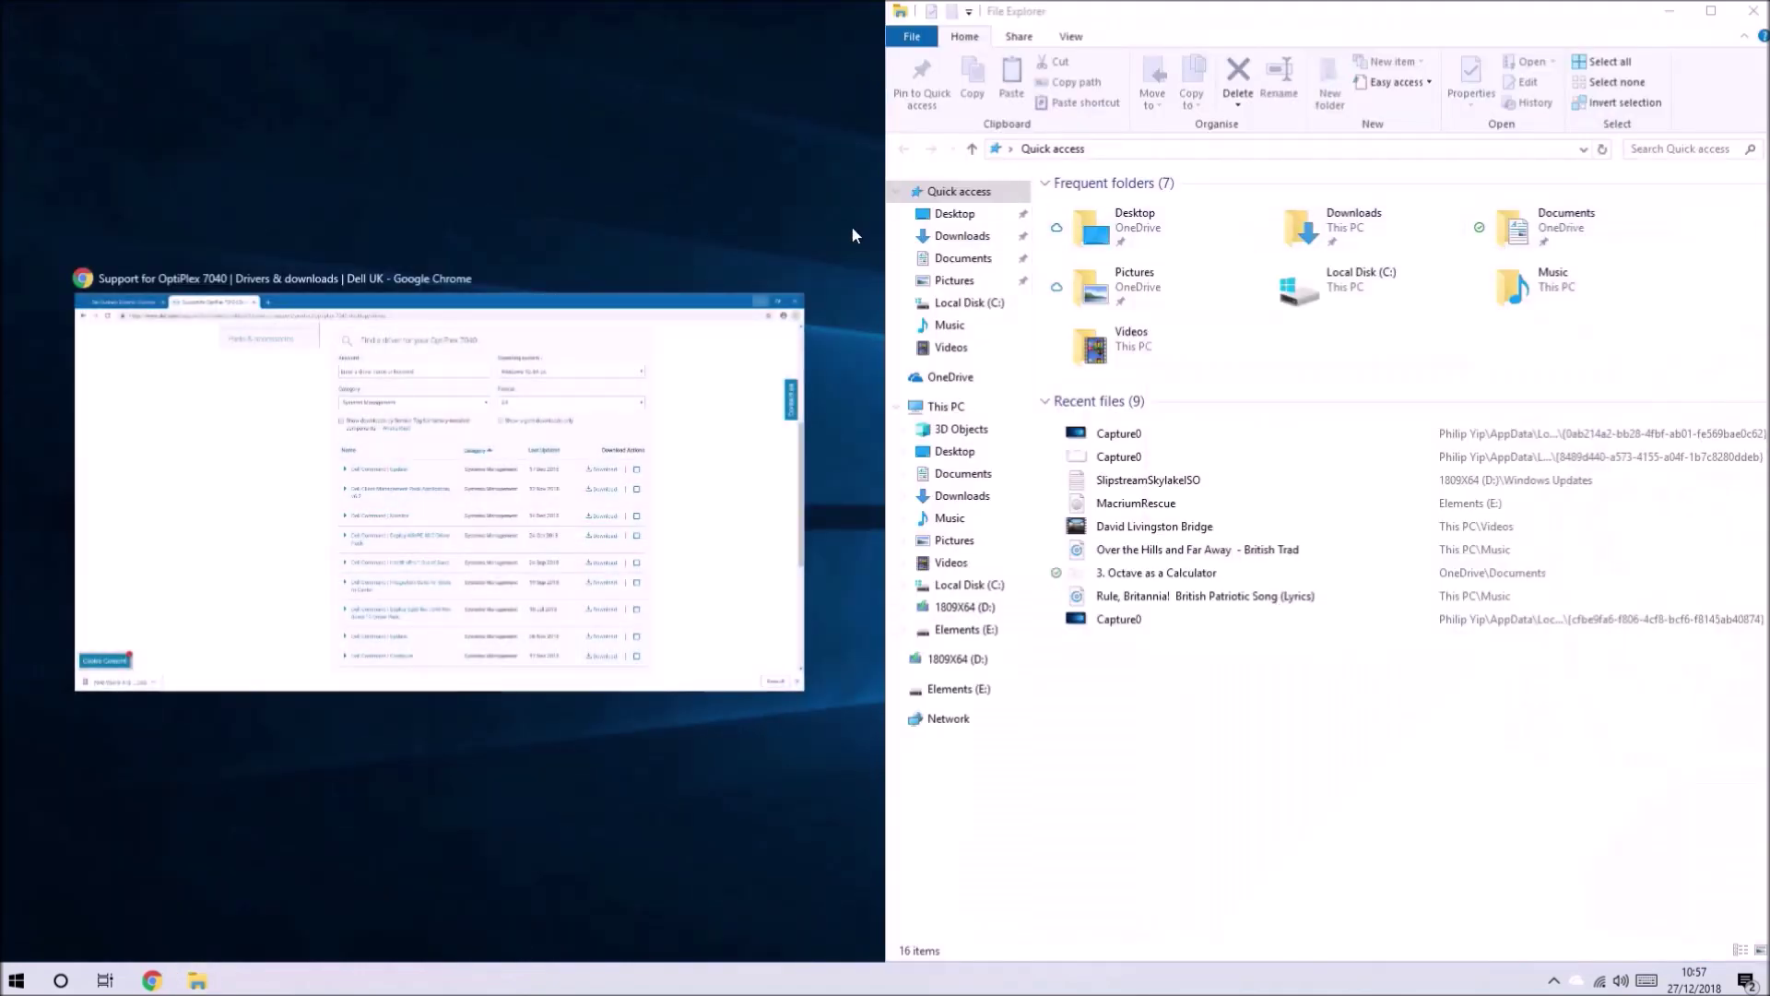
click(806, 177)
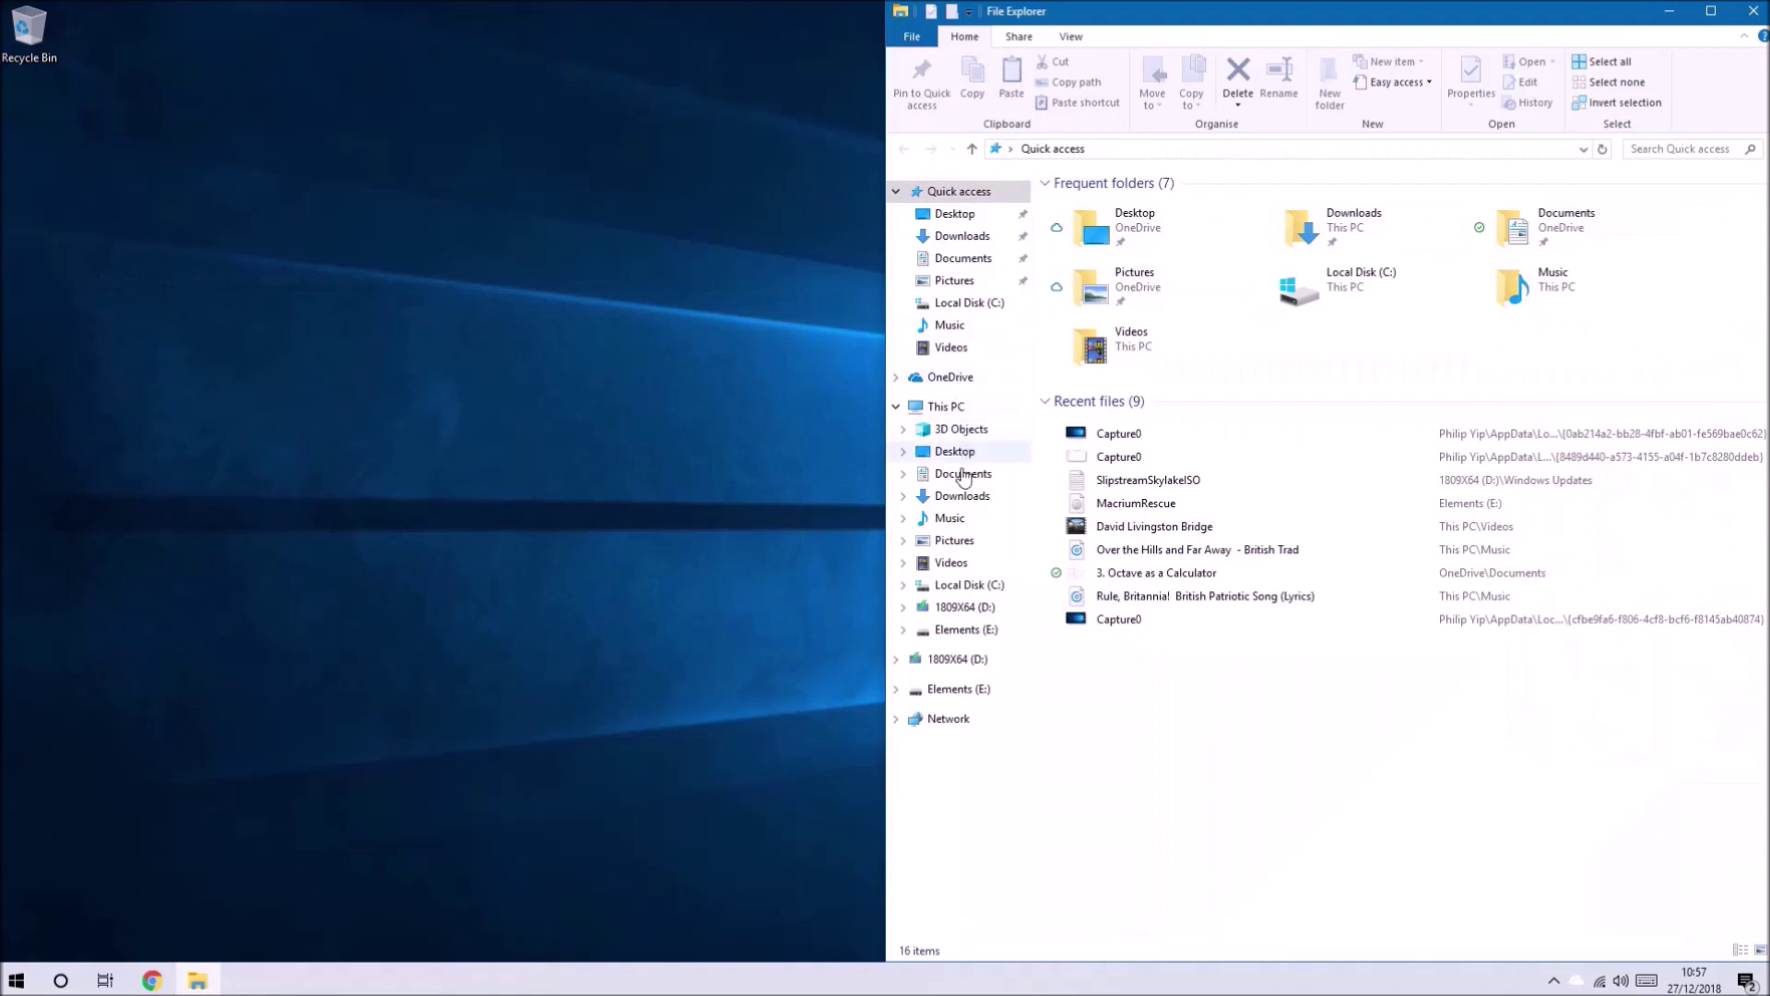
click(960, 505)
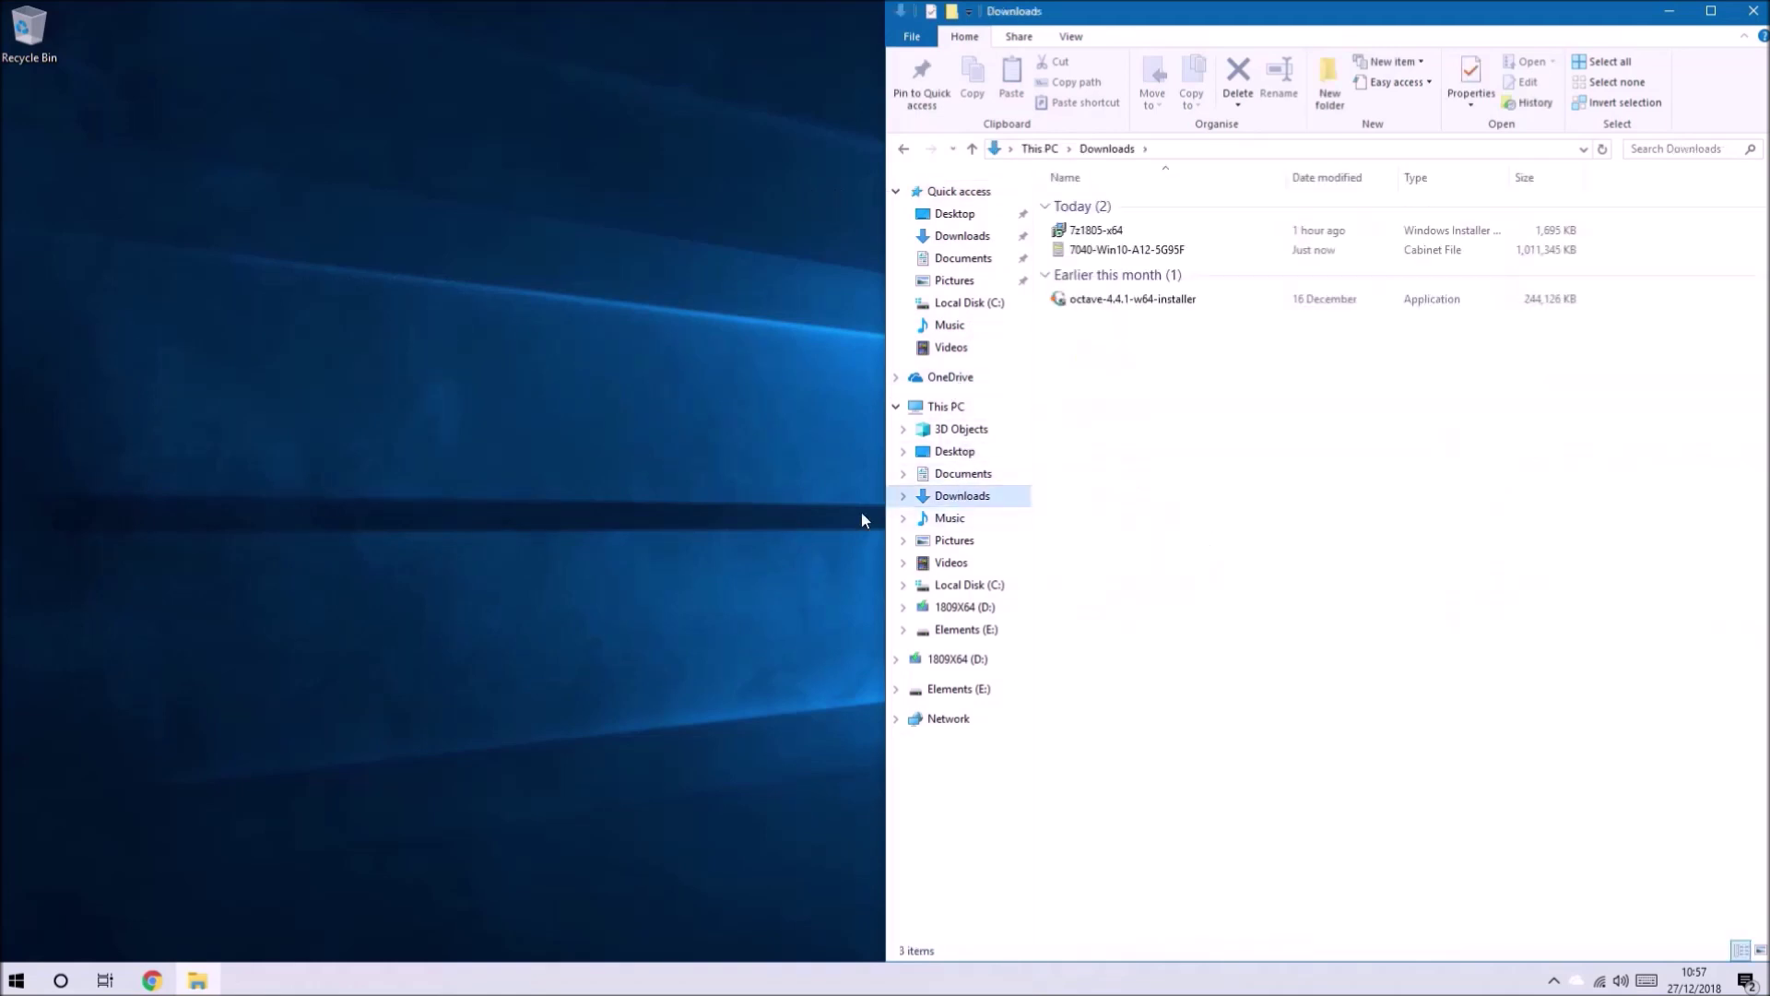
click(735, 542)
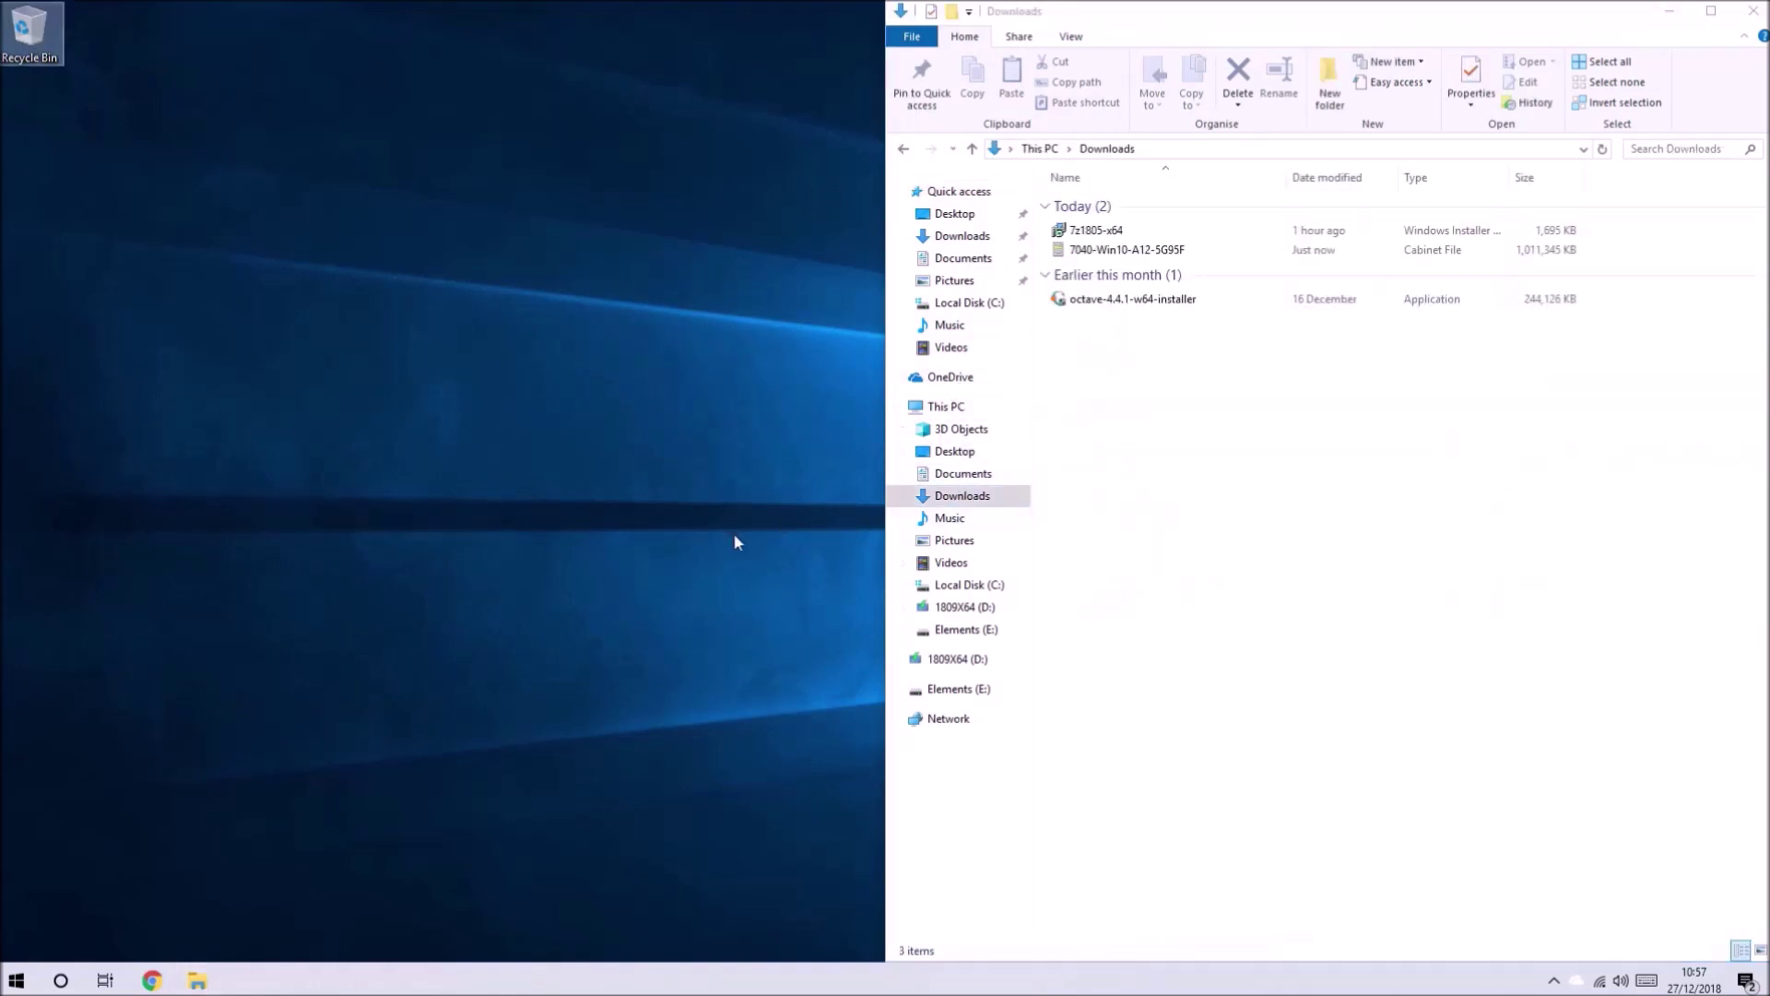
Snap a second Explorer window left, with Downloads on the left and Local Disk (C:) on the right
key(super+e)
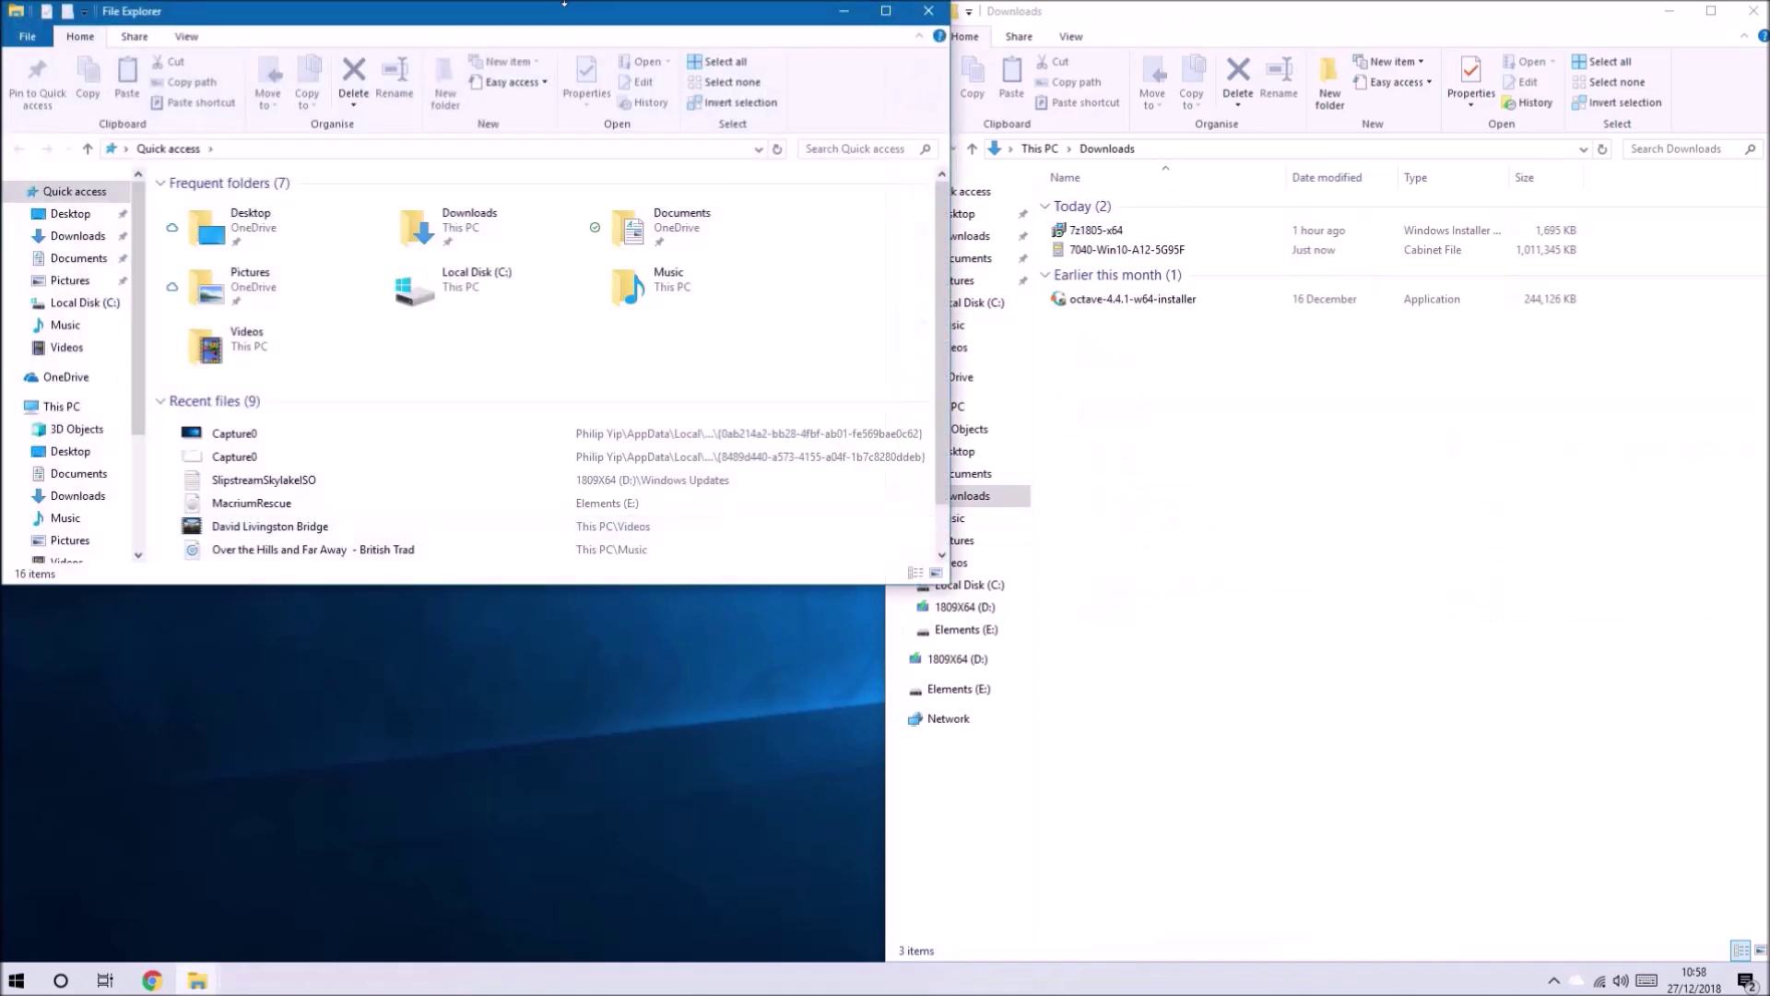
drag(574, 18, 2, 161)
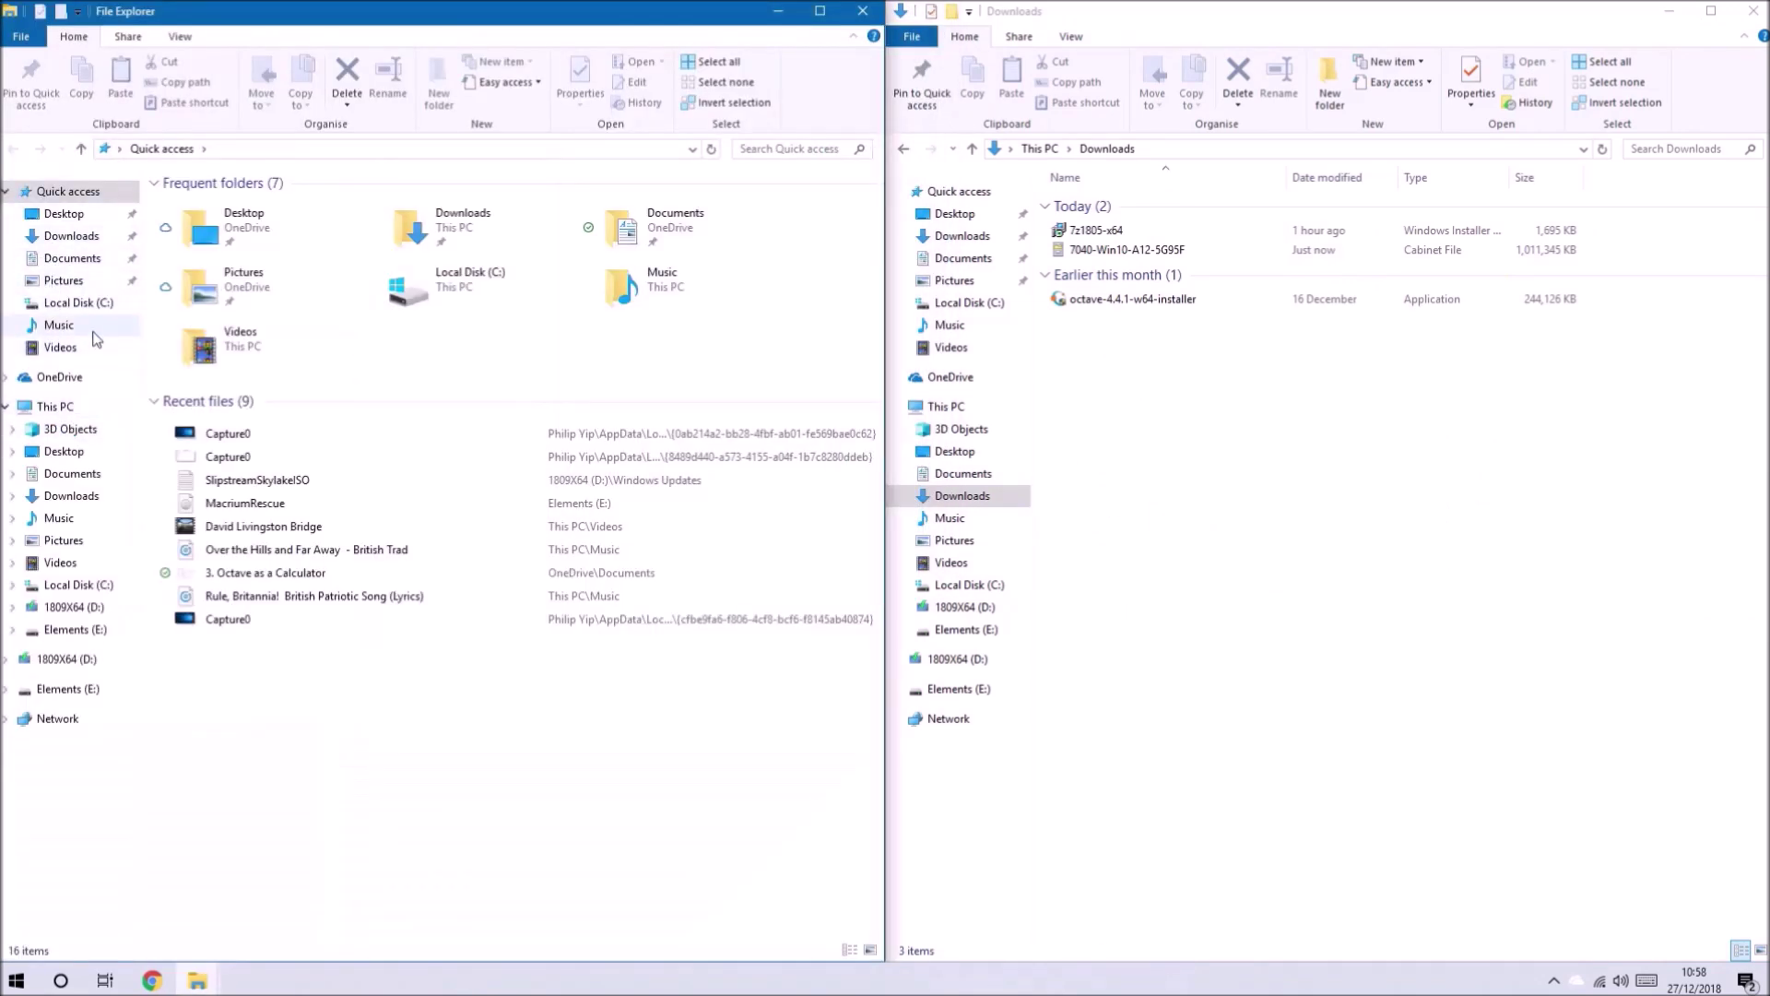
click(79, 303)
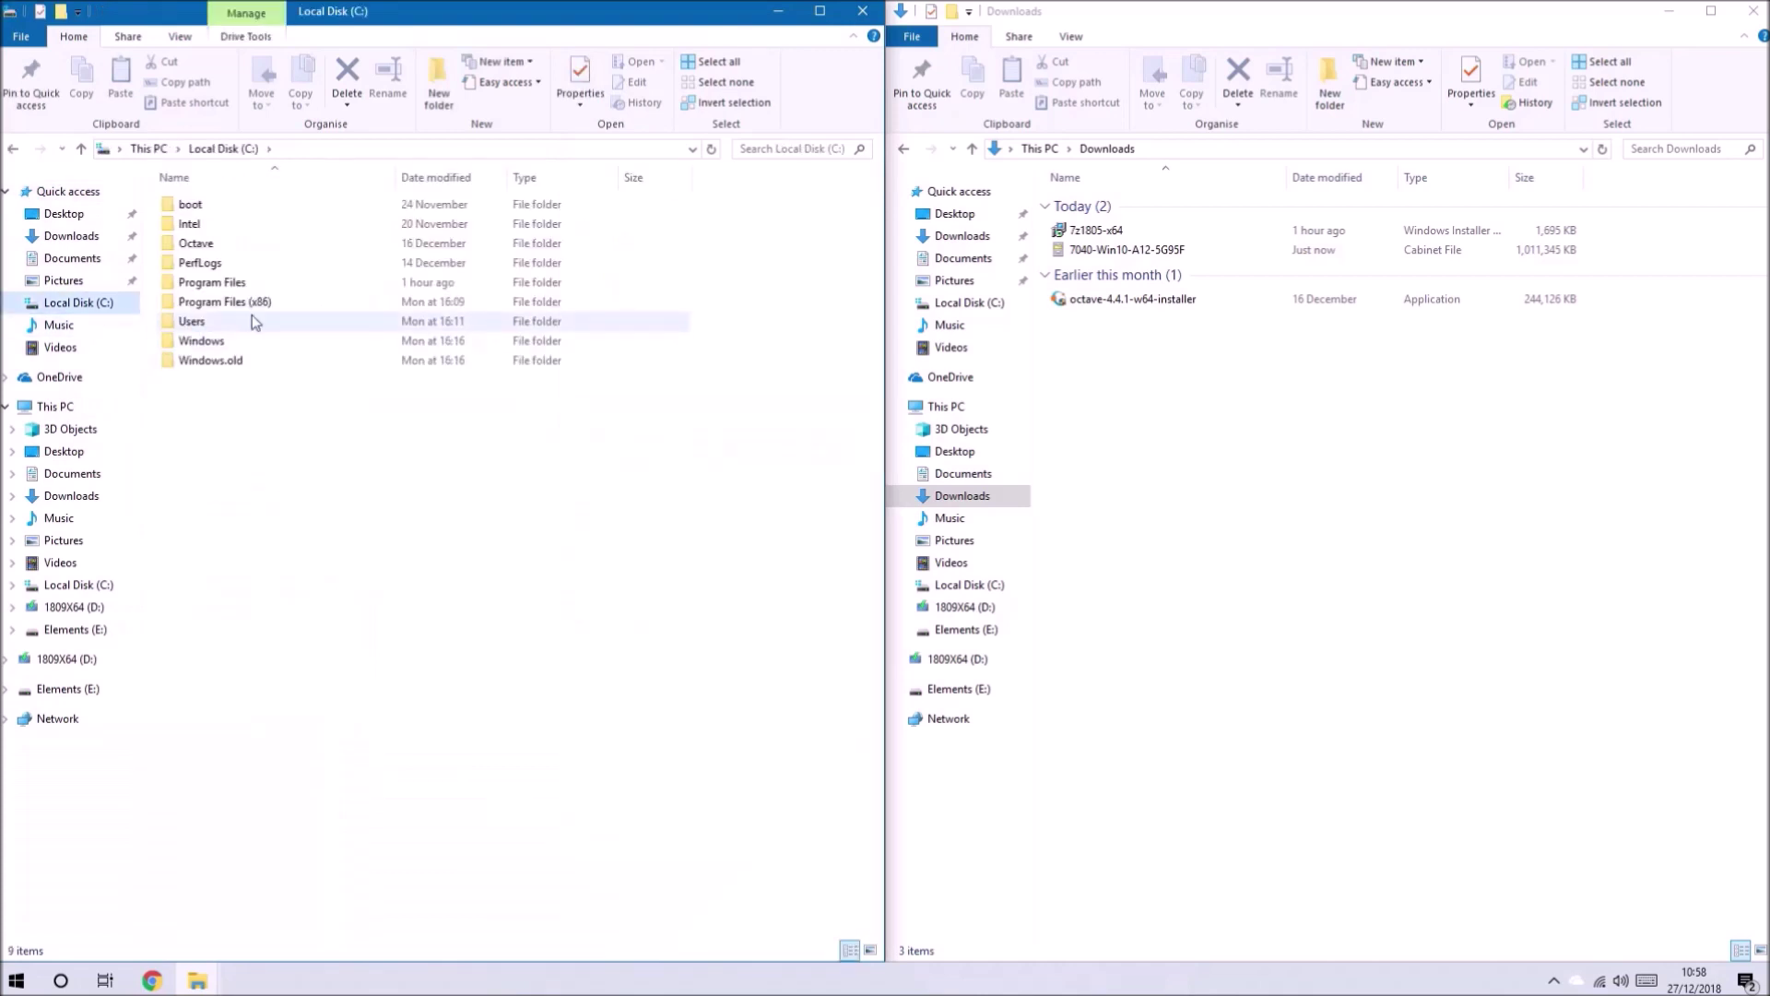
click(71, 236)
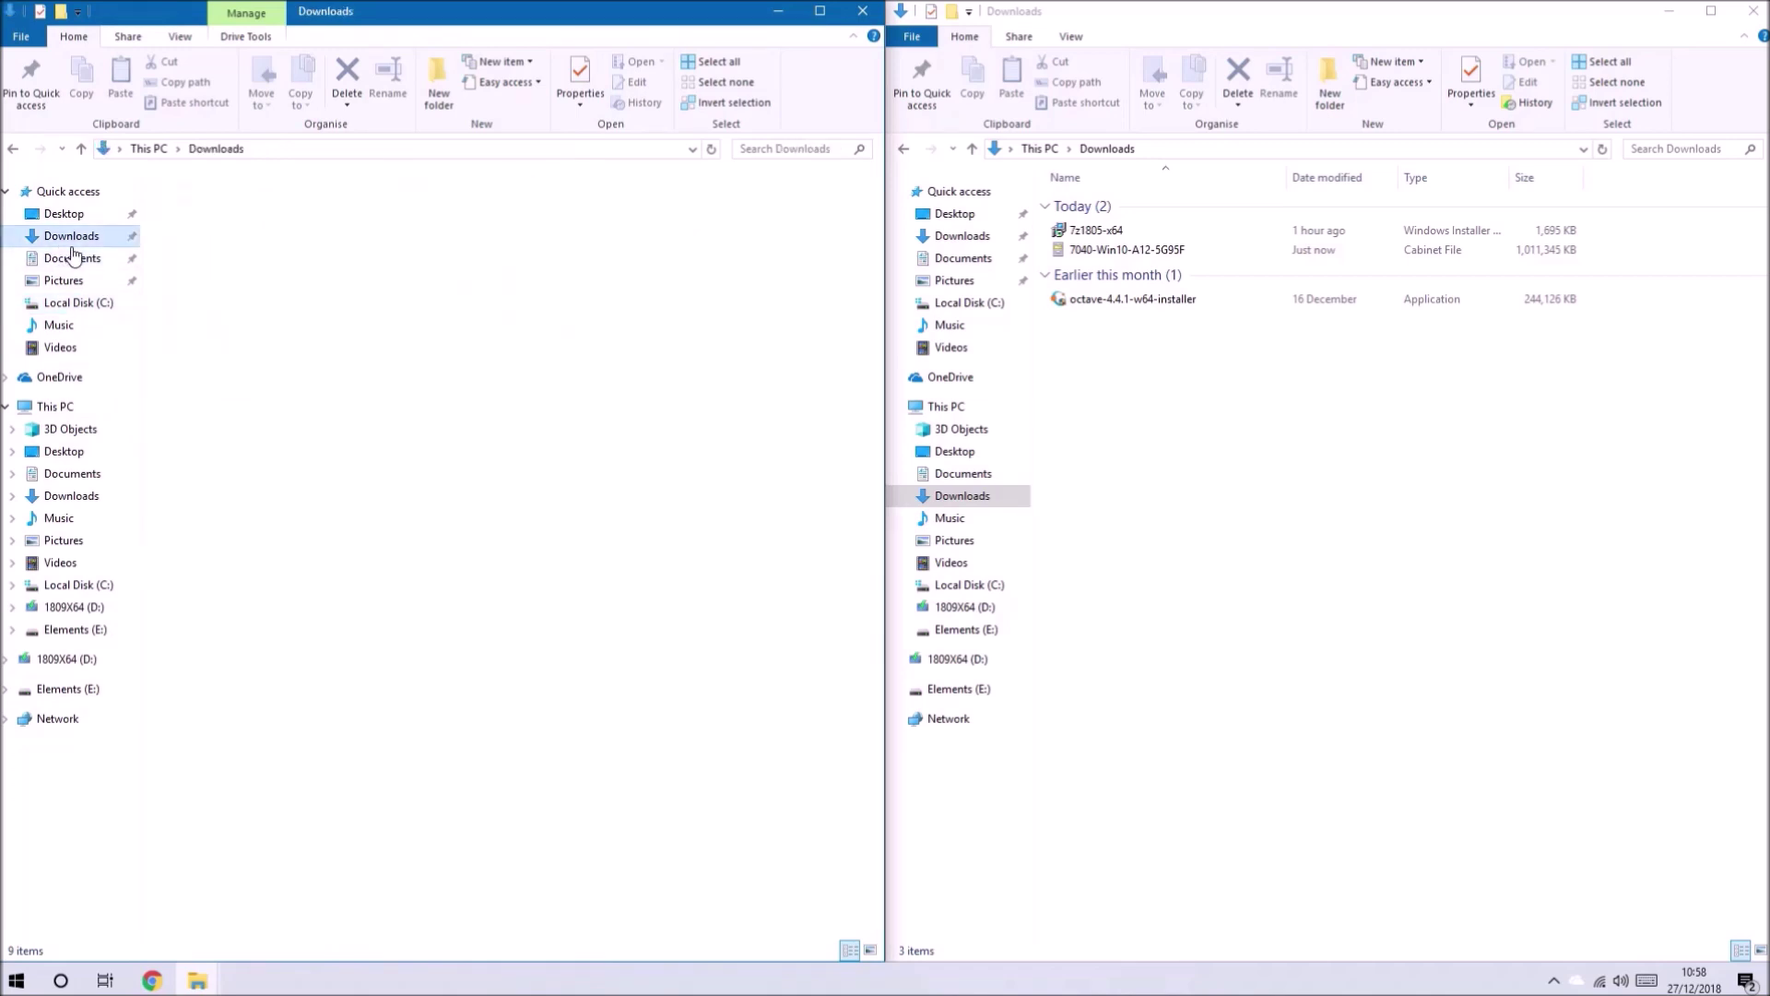
click(942, 313)
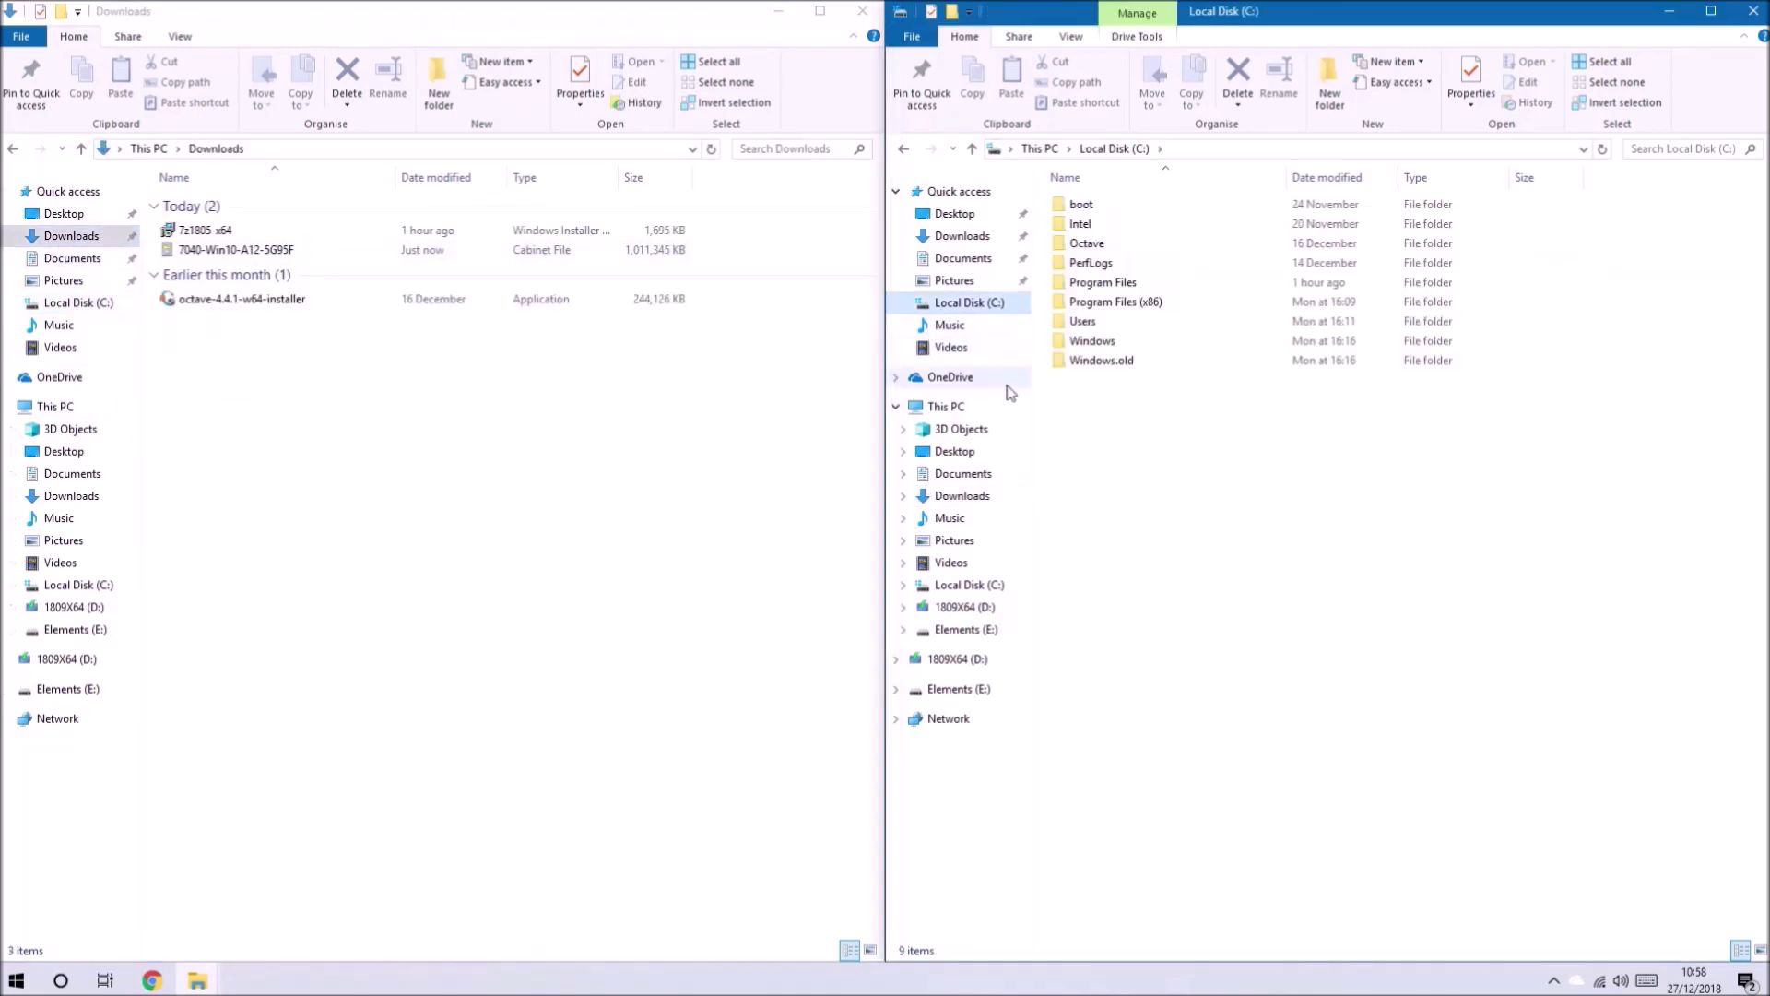
click(226, 387)
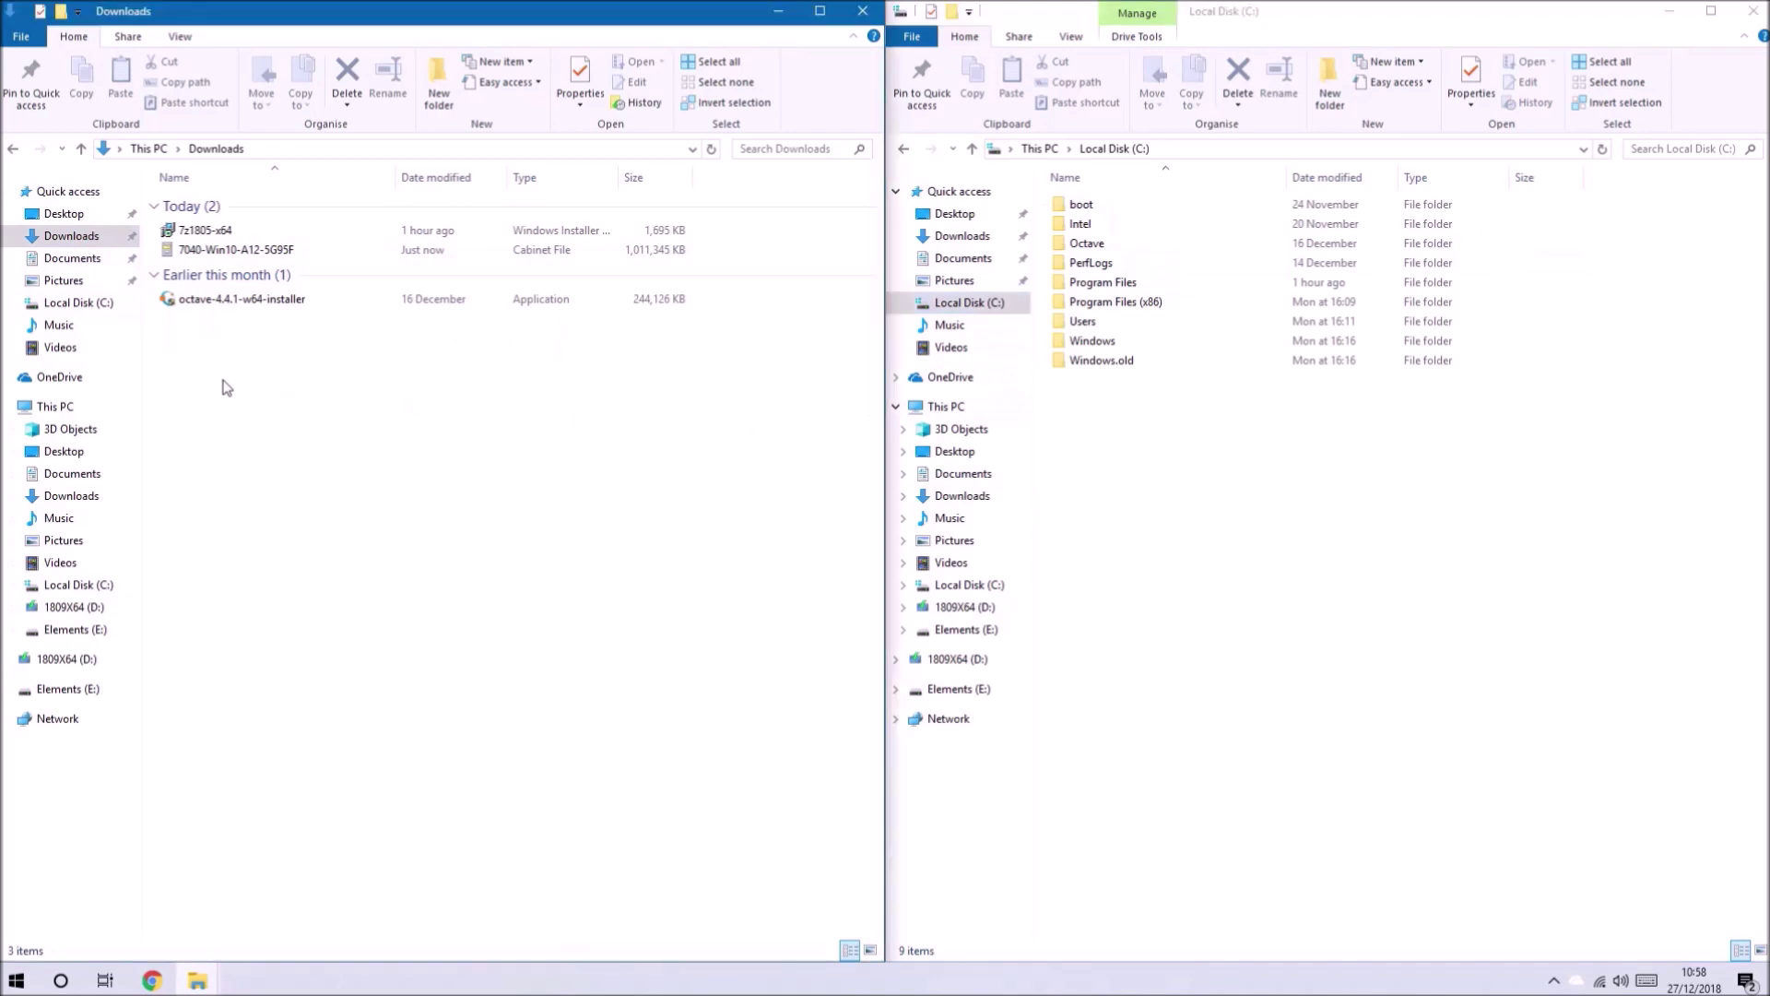
Extract 7040-Win10-A12-5G95F.CAB with 7-Zip into a same-named folder and open it
click(217, 257)
right_click(219, 264)
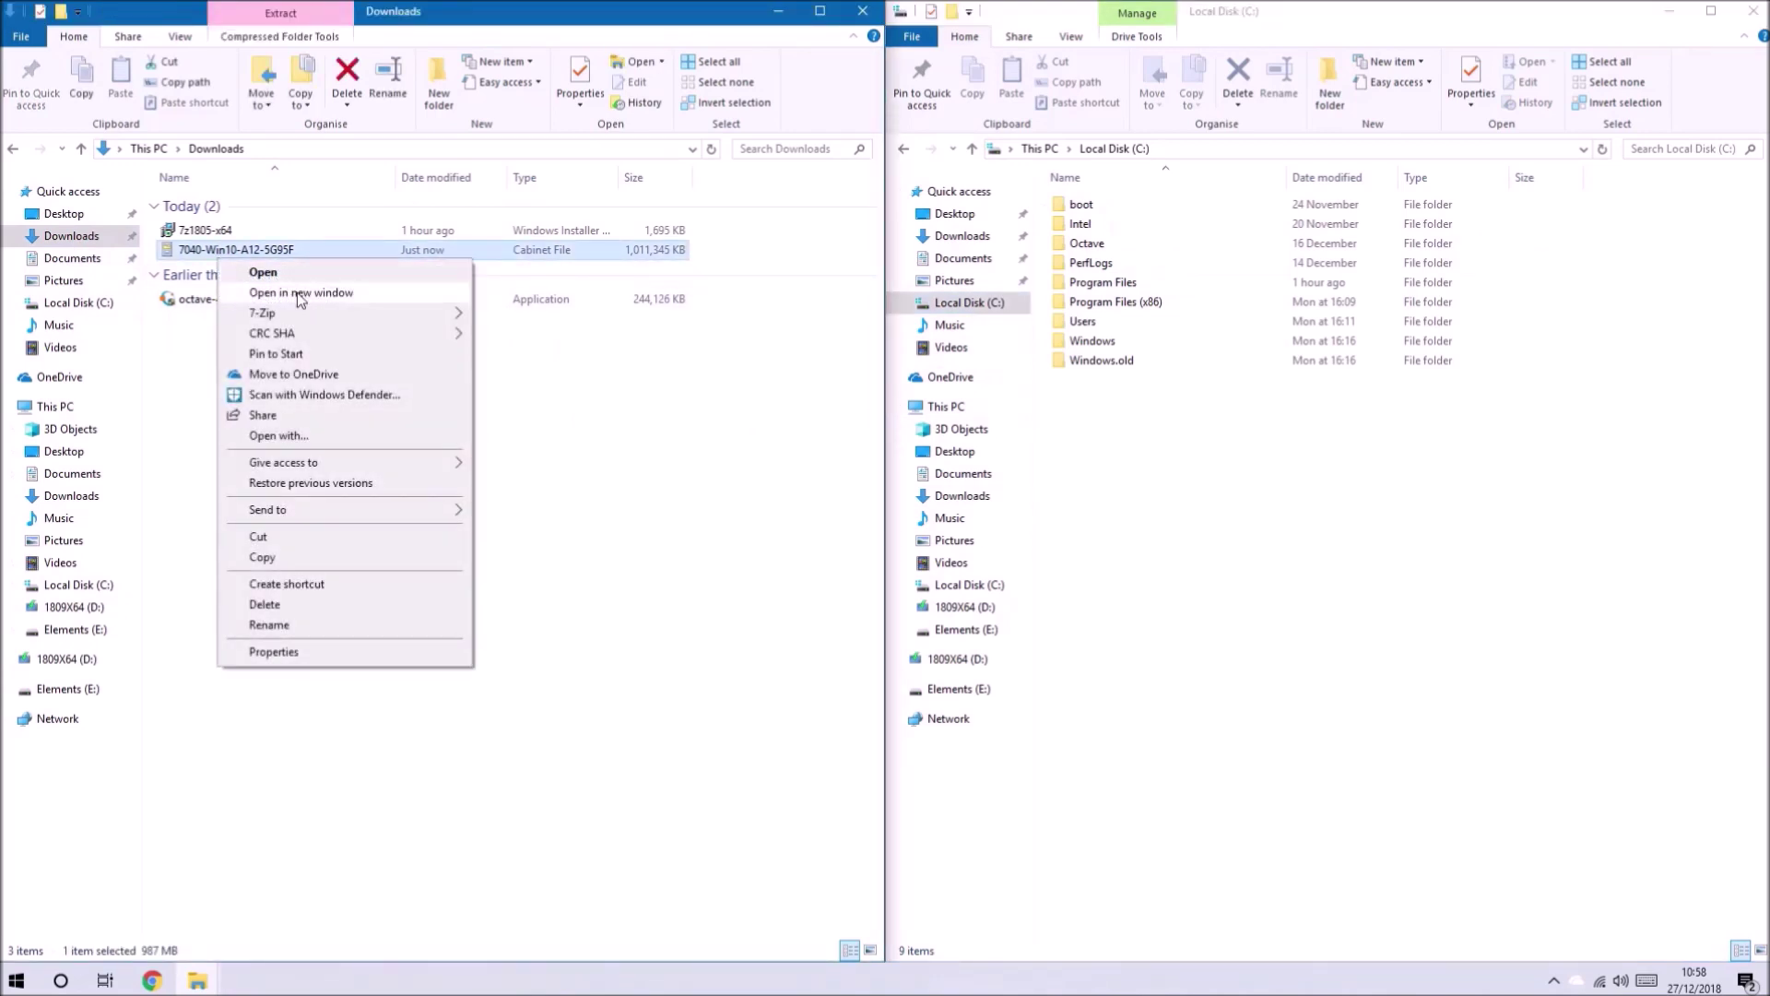
mouse_move(345, 313)
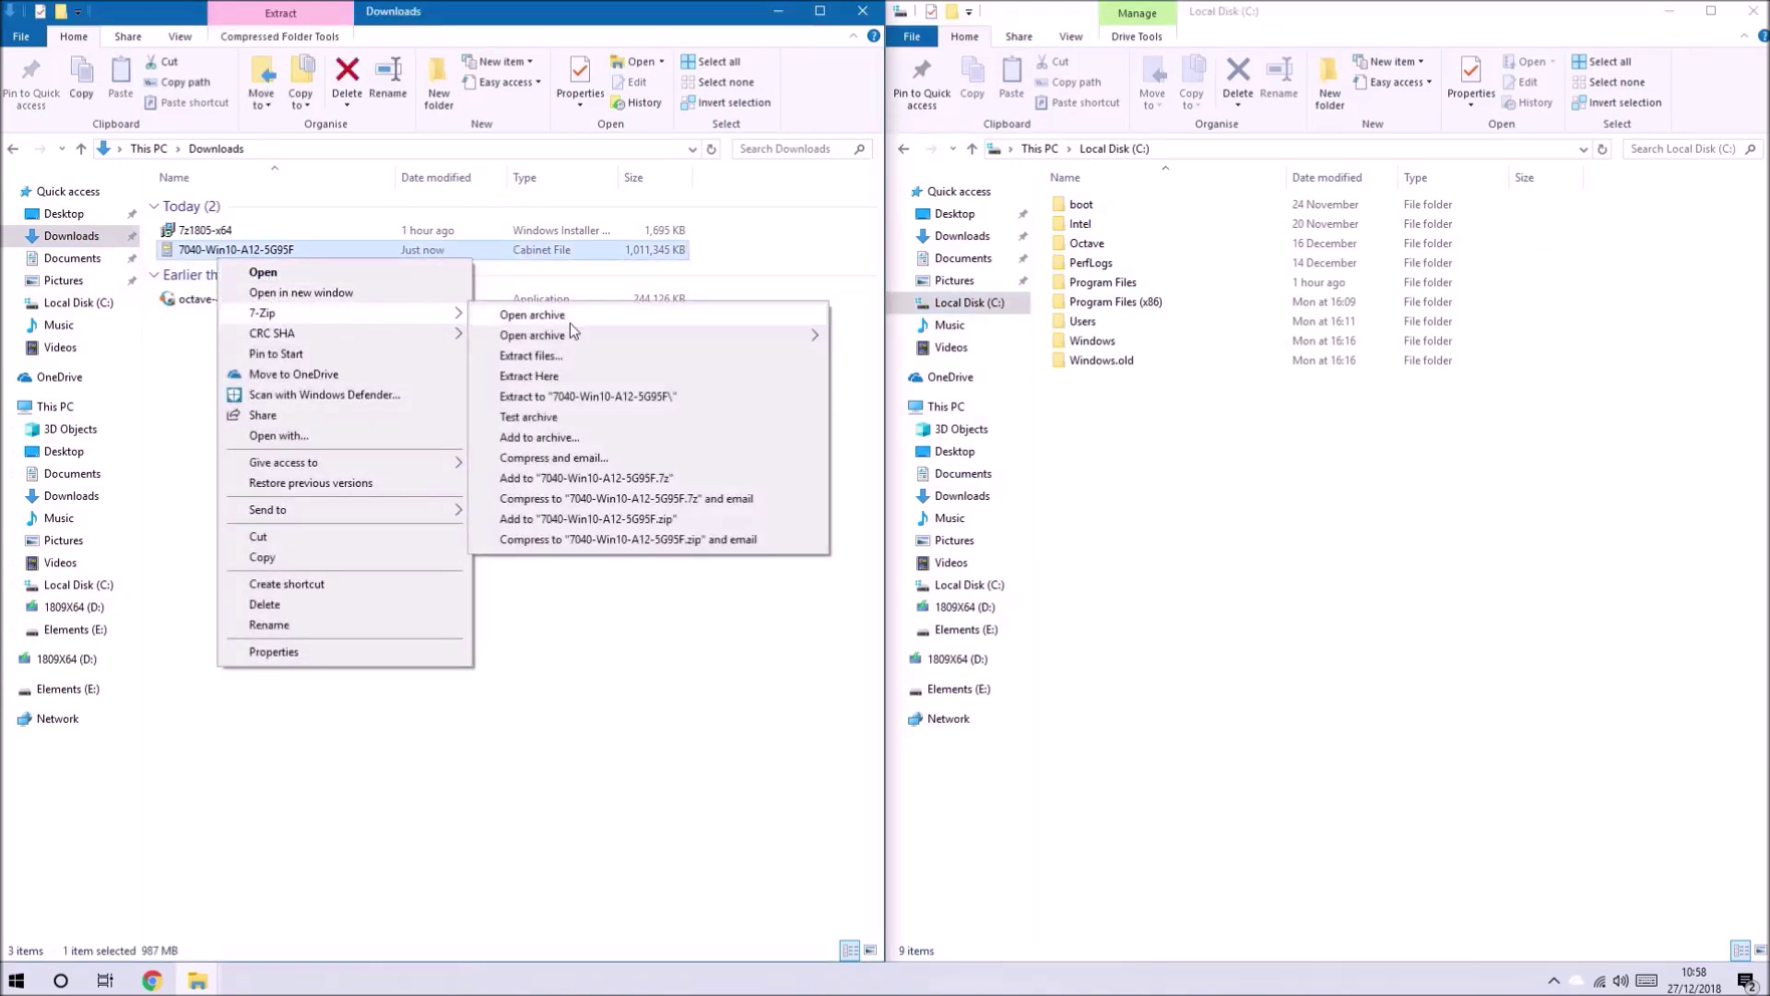
click(616, 396)
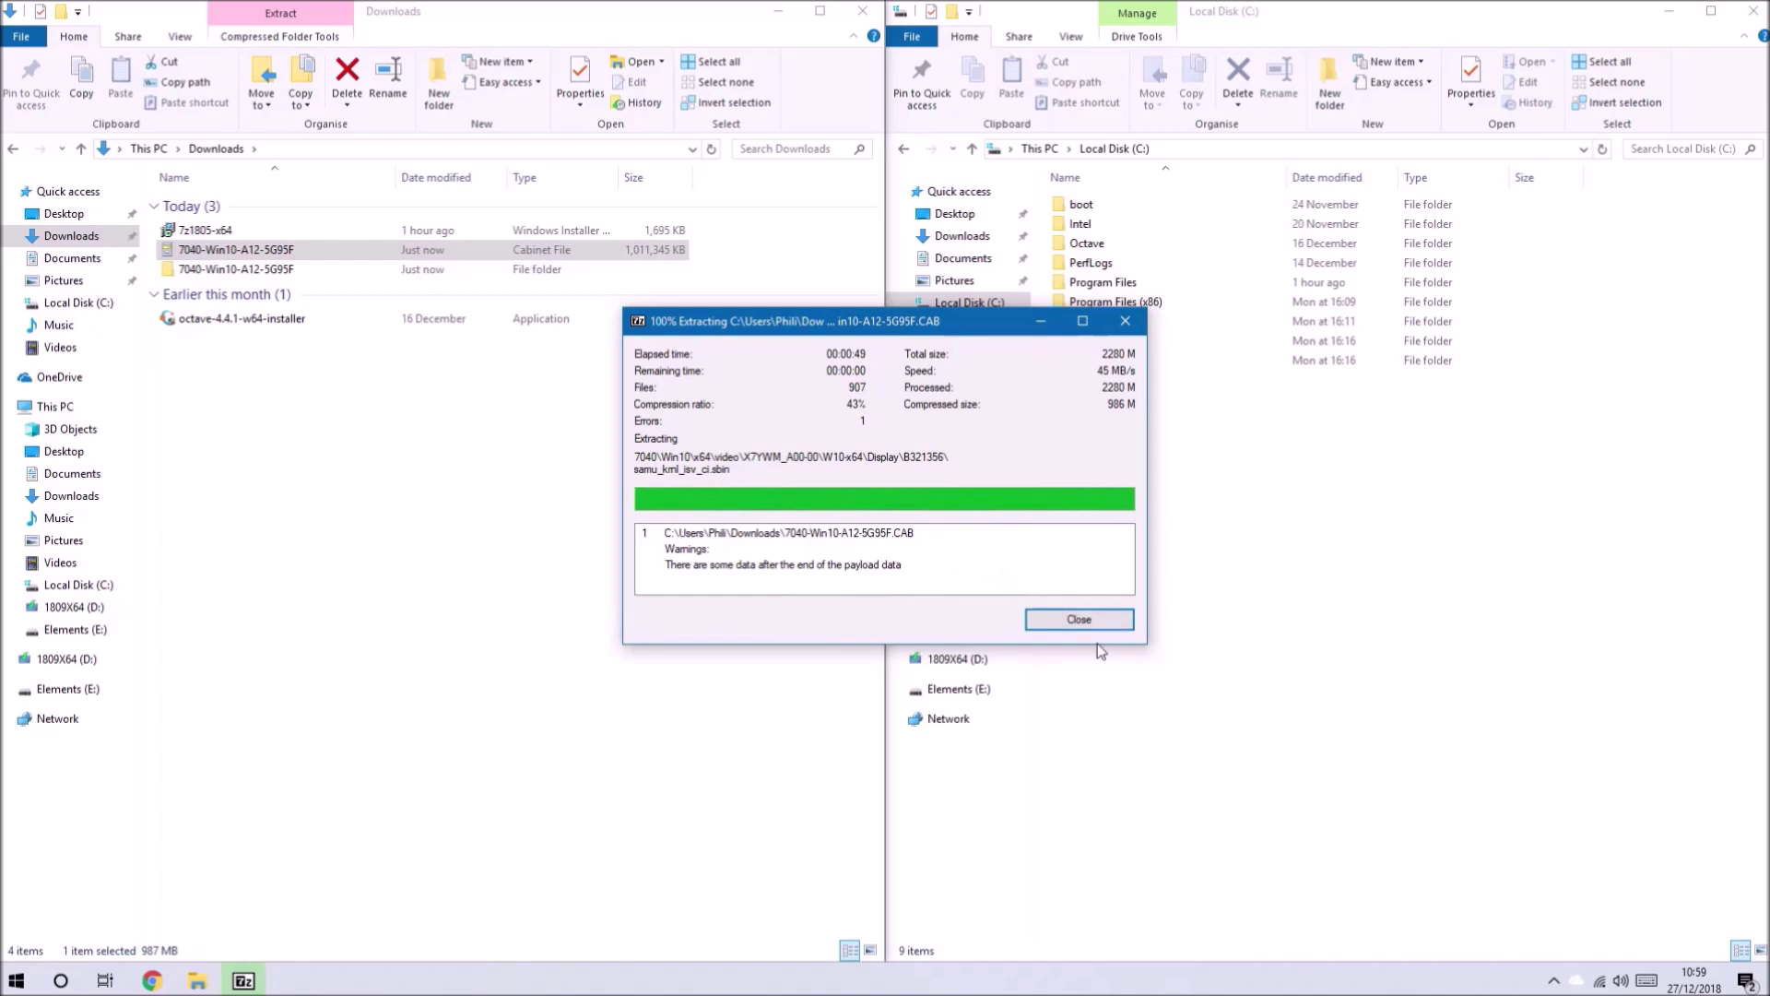
click(1103, 618)
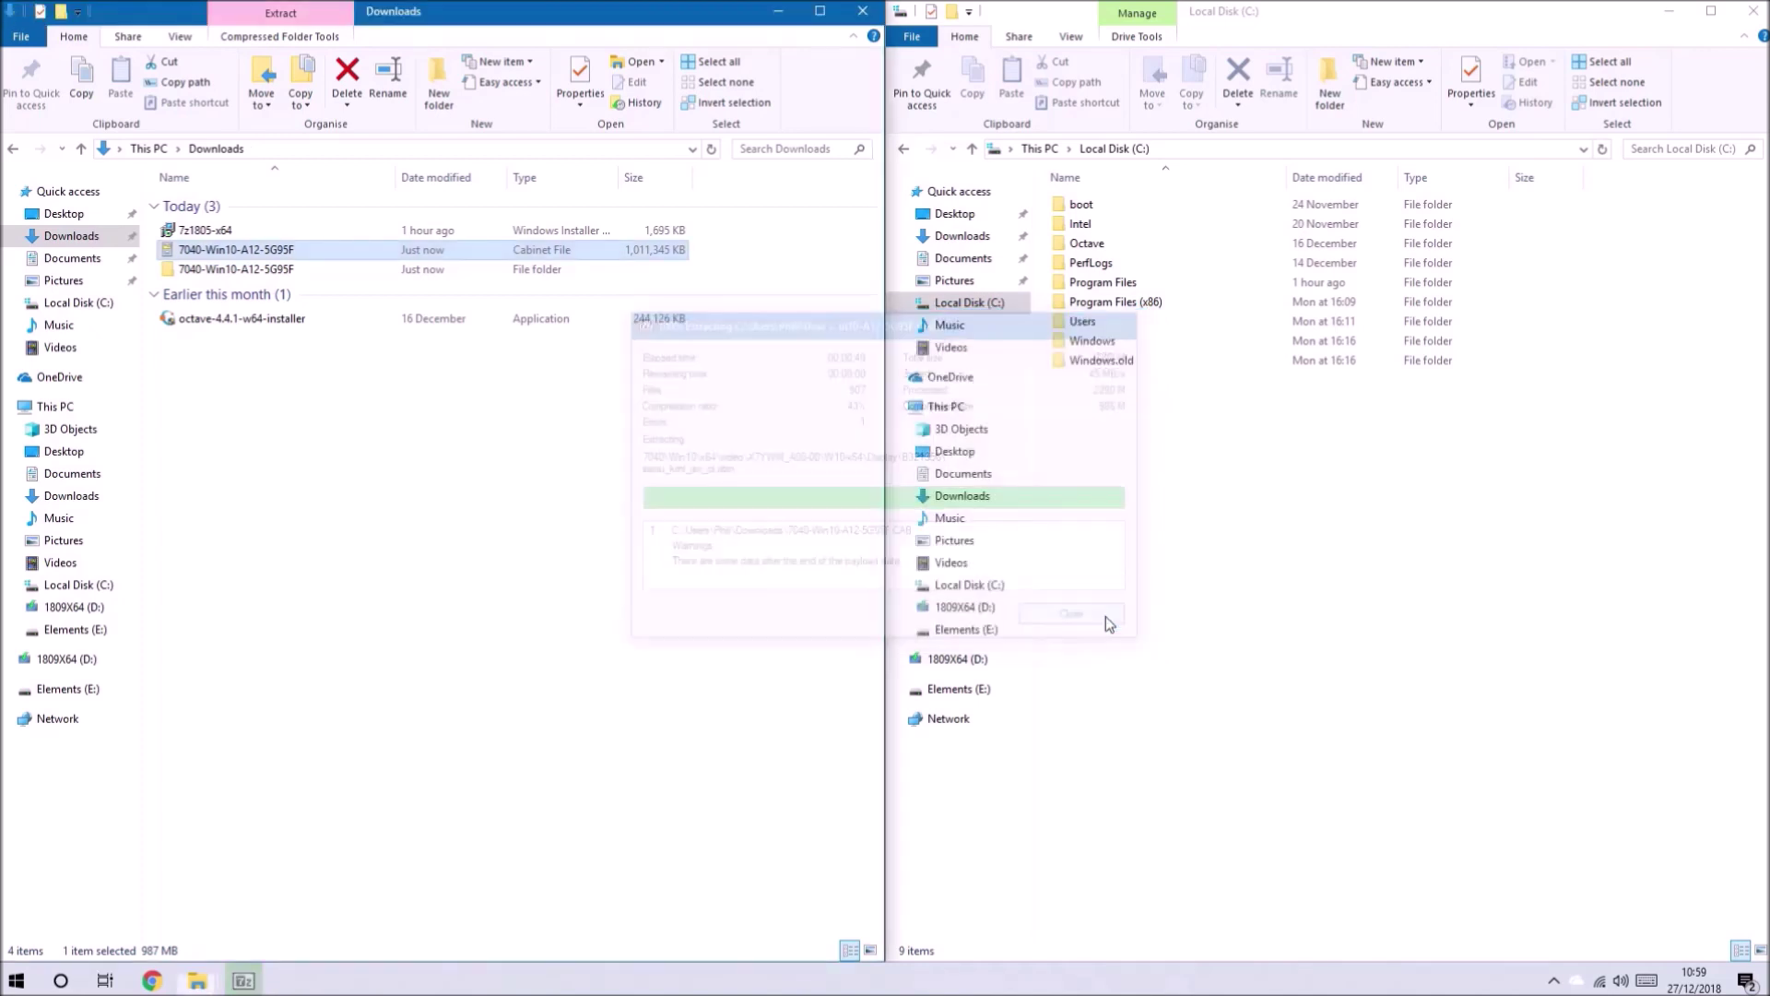
double_click(209, 272)
In 7040 > Win10, rename the x64 driver folder to DellDrivers
double_click(230, 204)
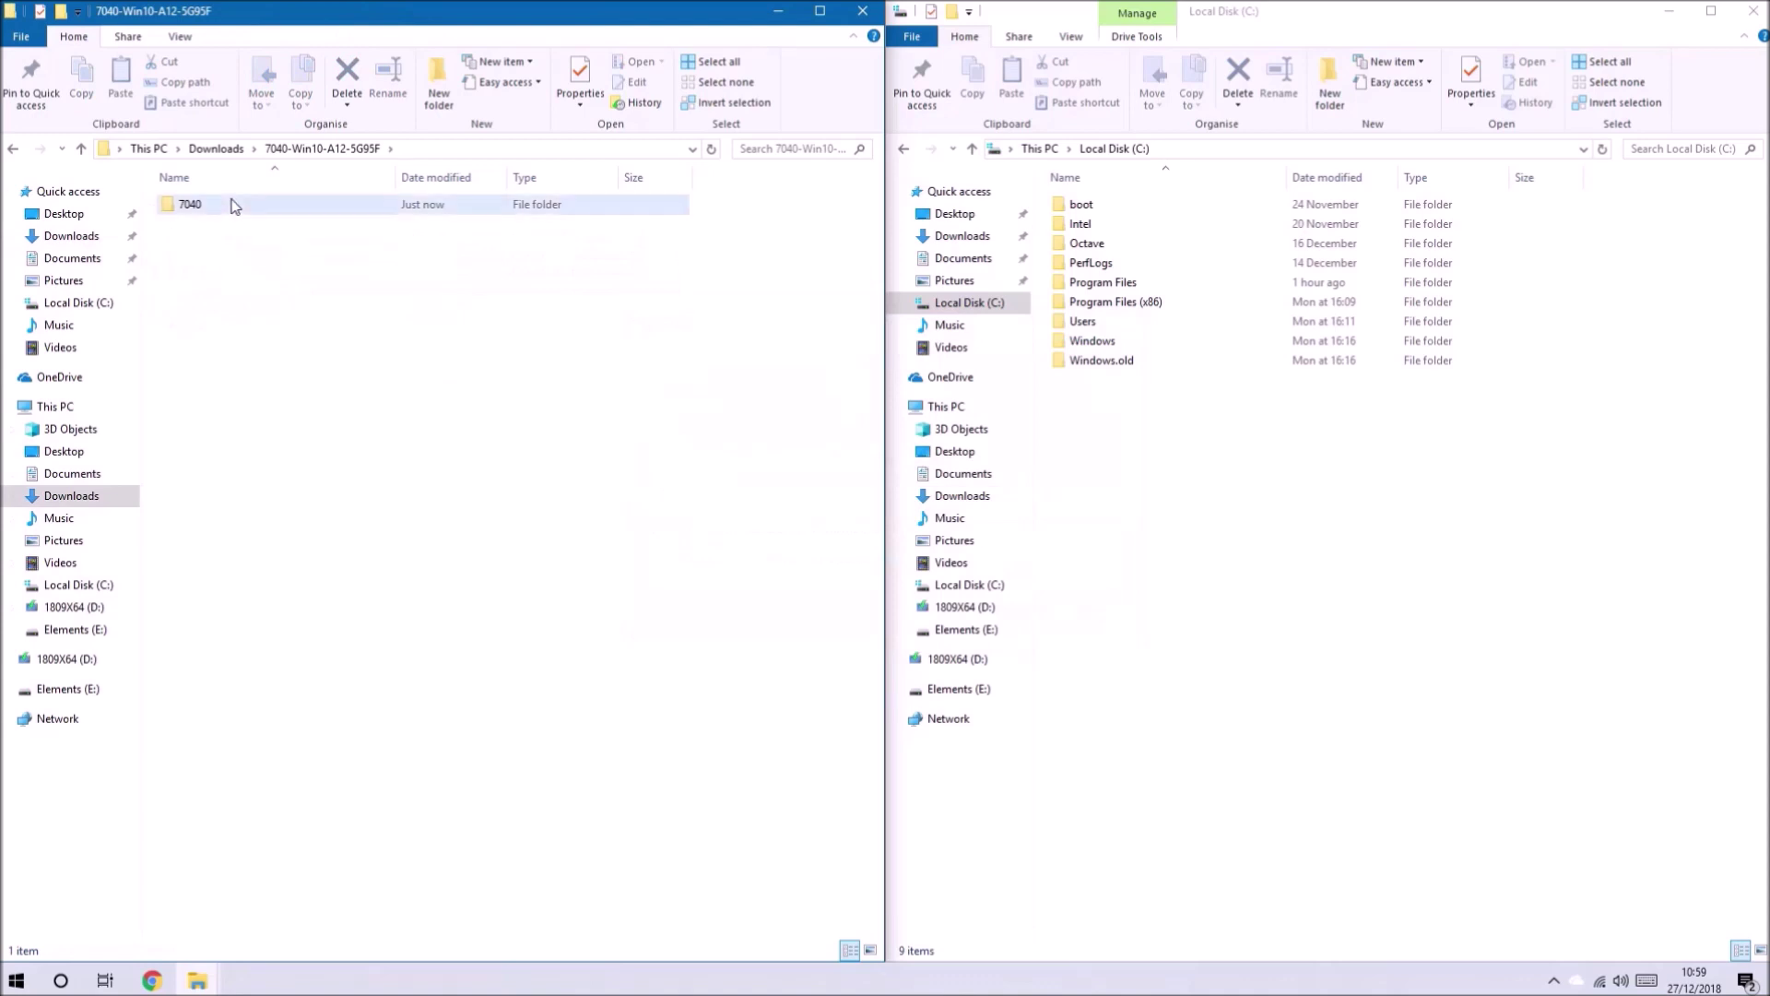
double_click(194, 204)
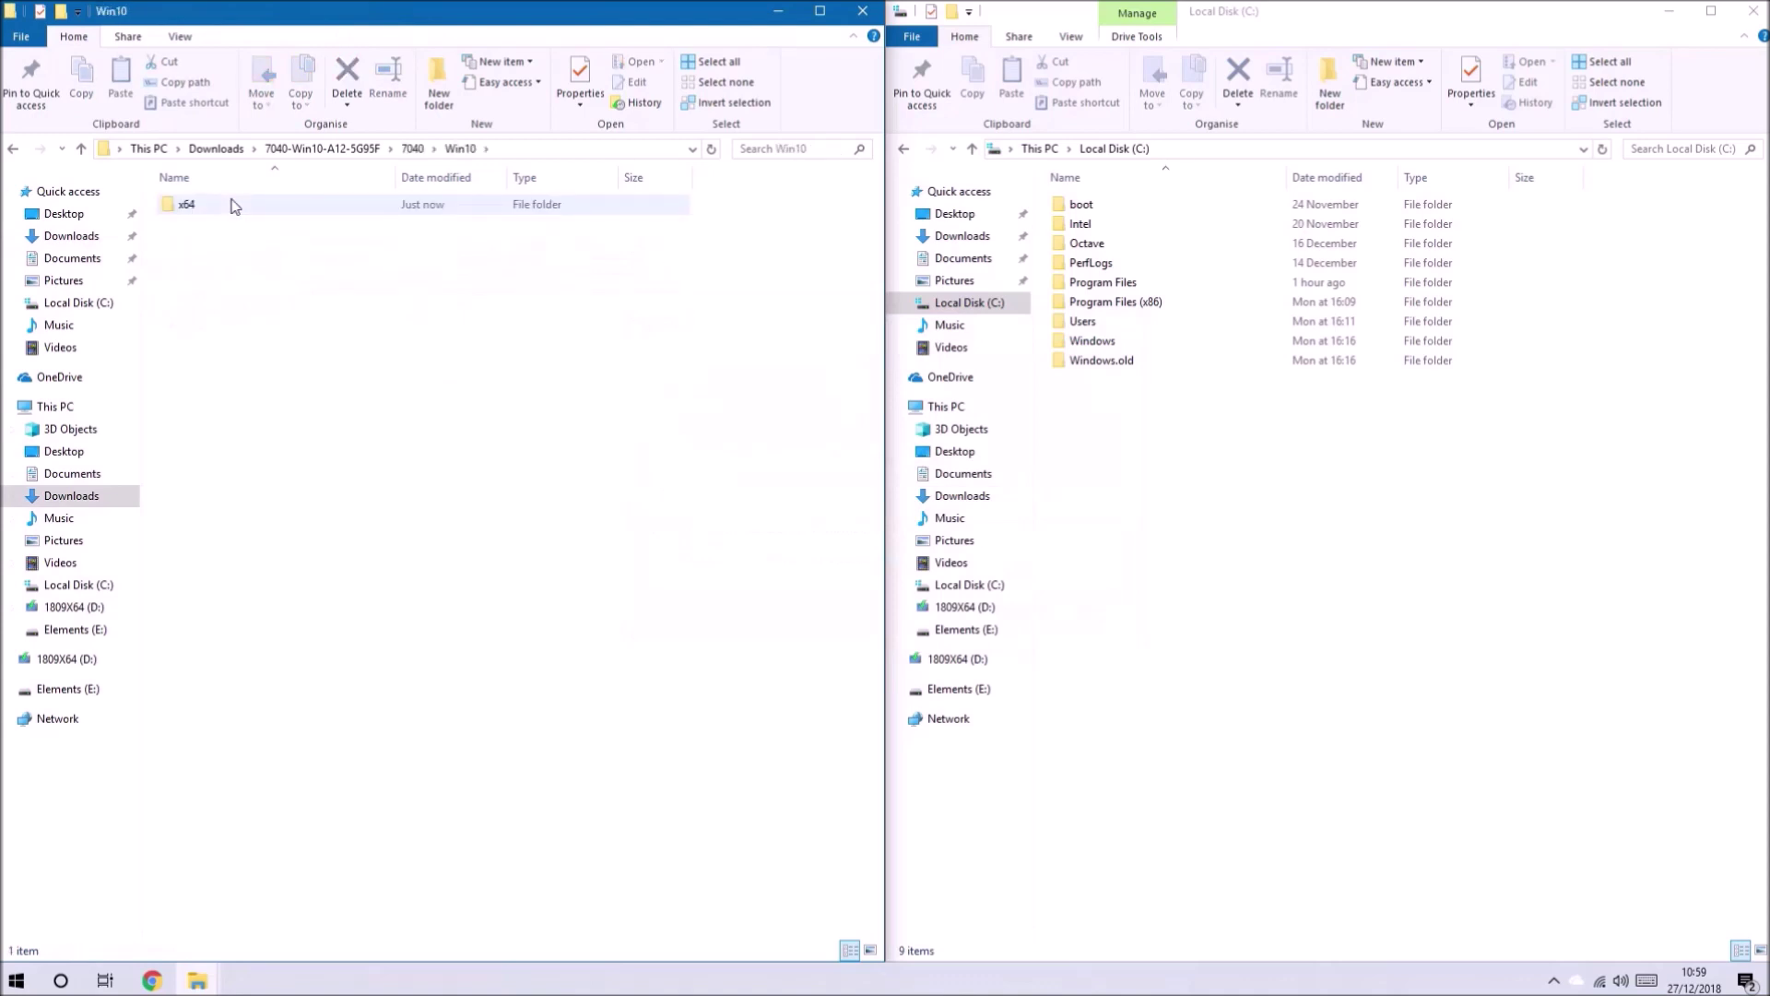
click(234, 206)
double_click(234, 205)
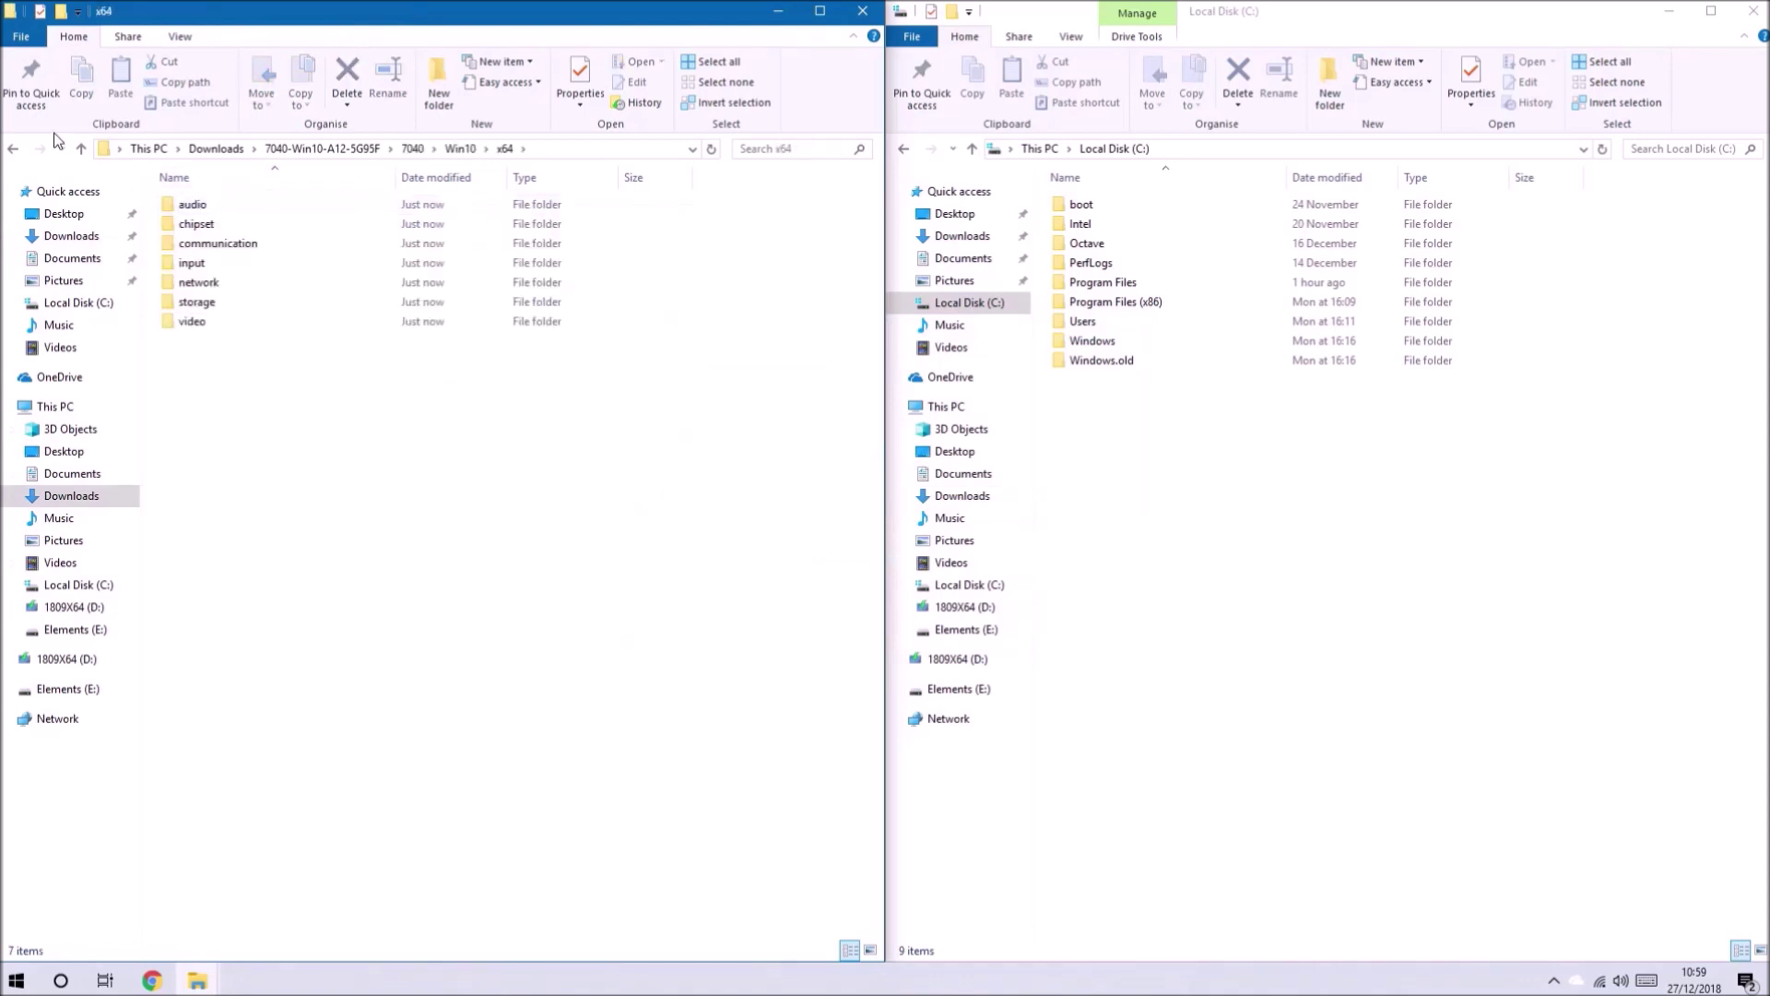
click(20, 147)
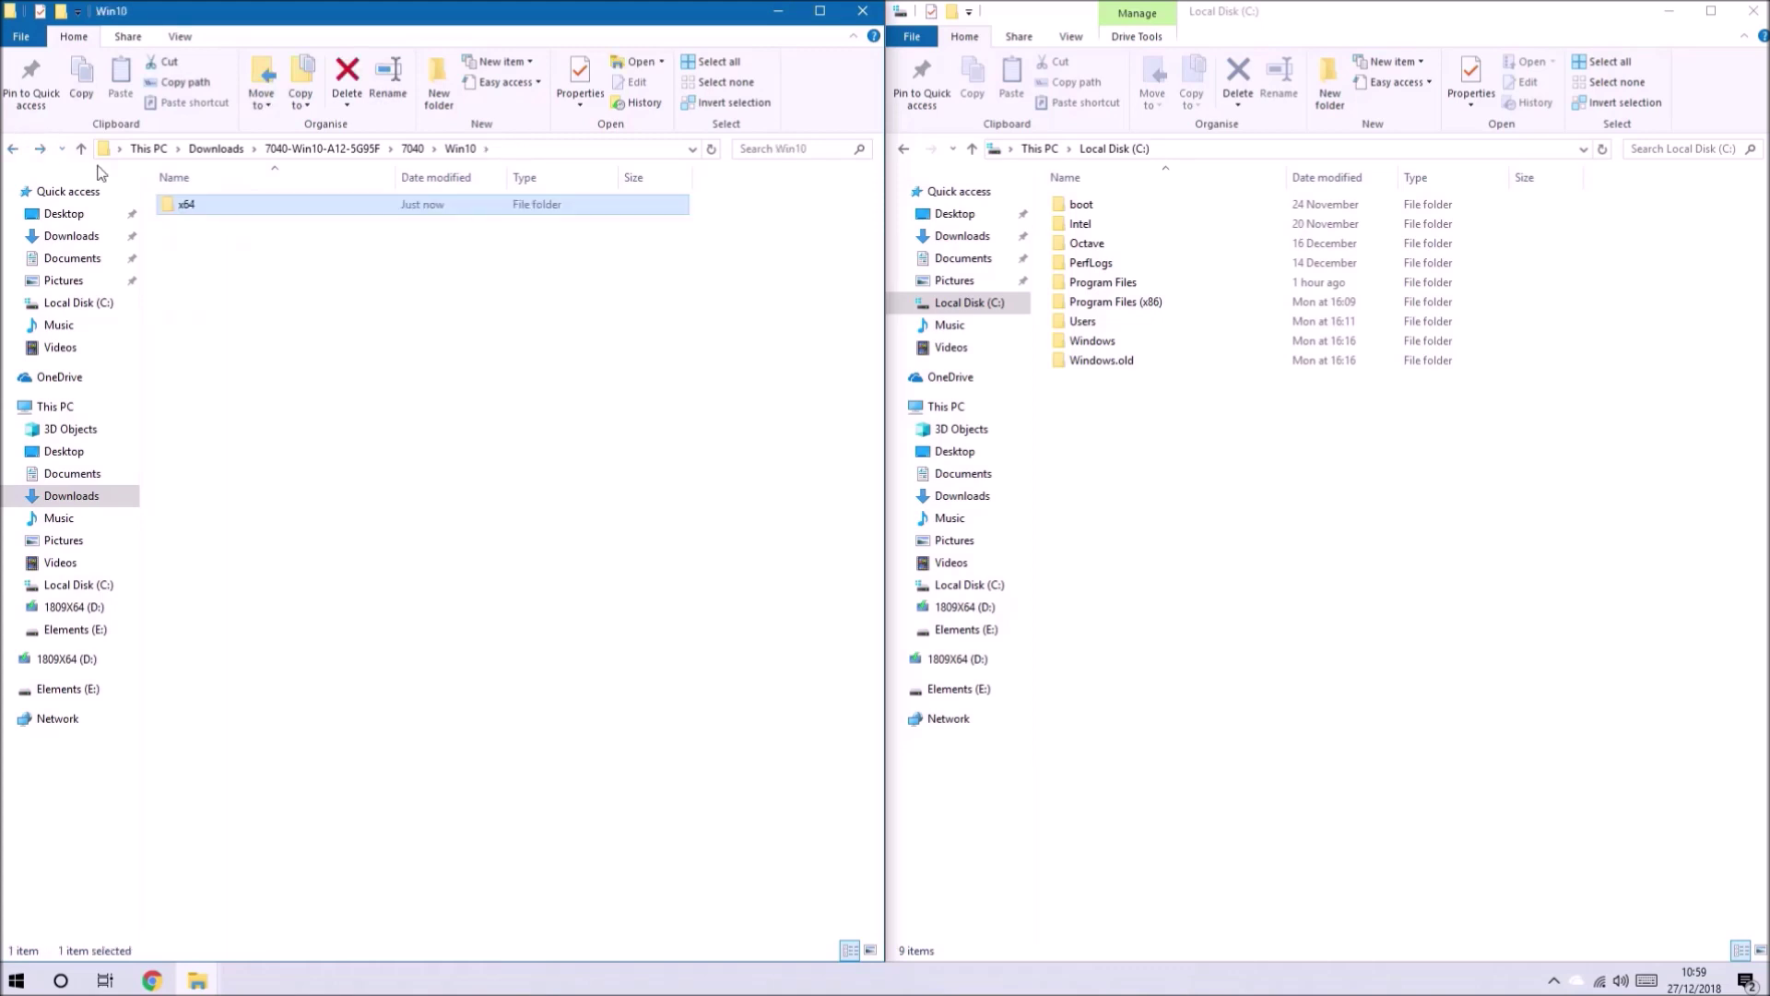
key(F2)
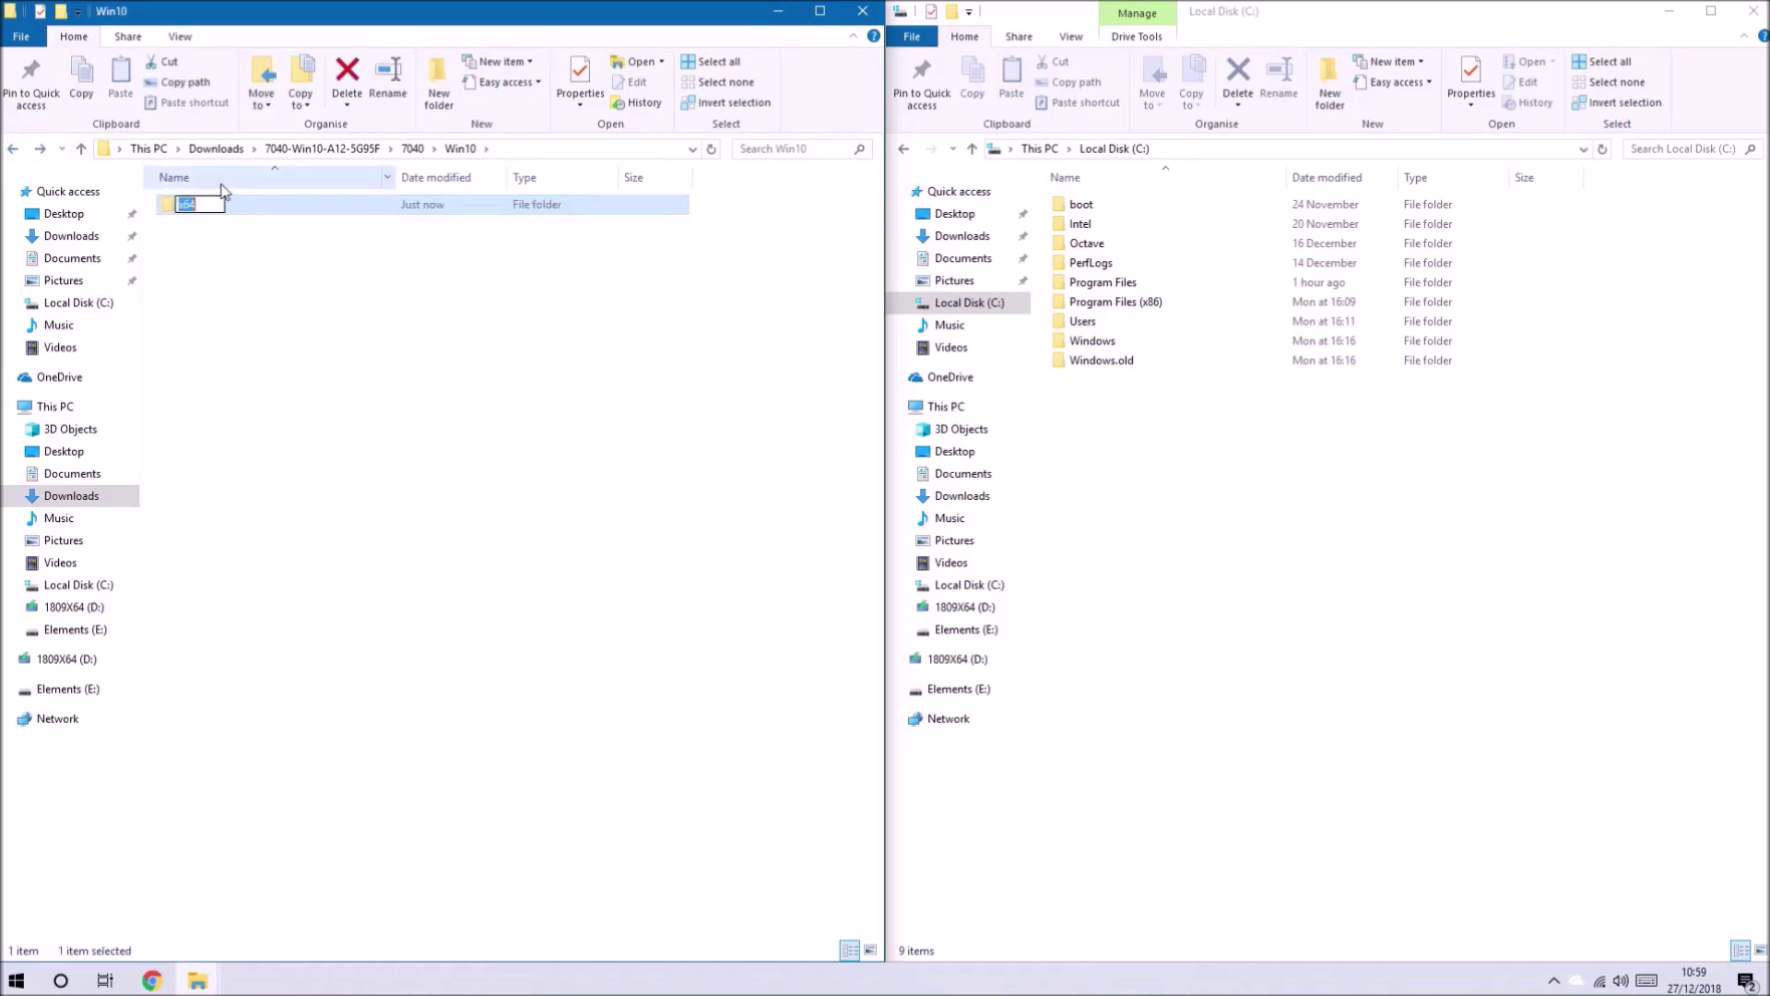
text(DellDrivers)
key(Return)
Move DellDrivers into Local Disk (C:) and open the 1809X64 (D:) drive
mouse_move(244, 215)
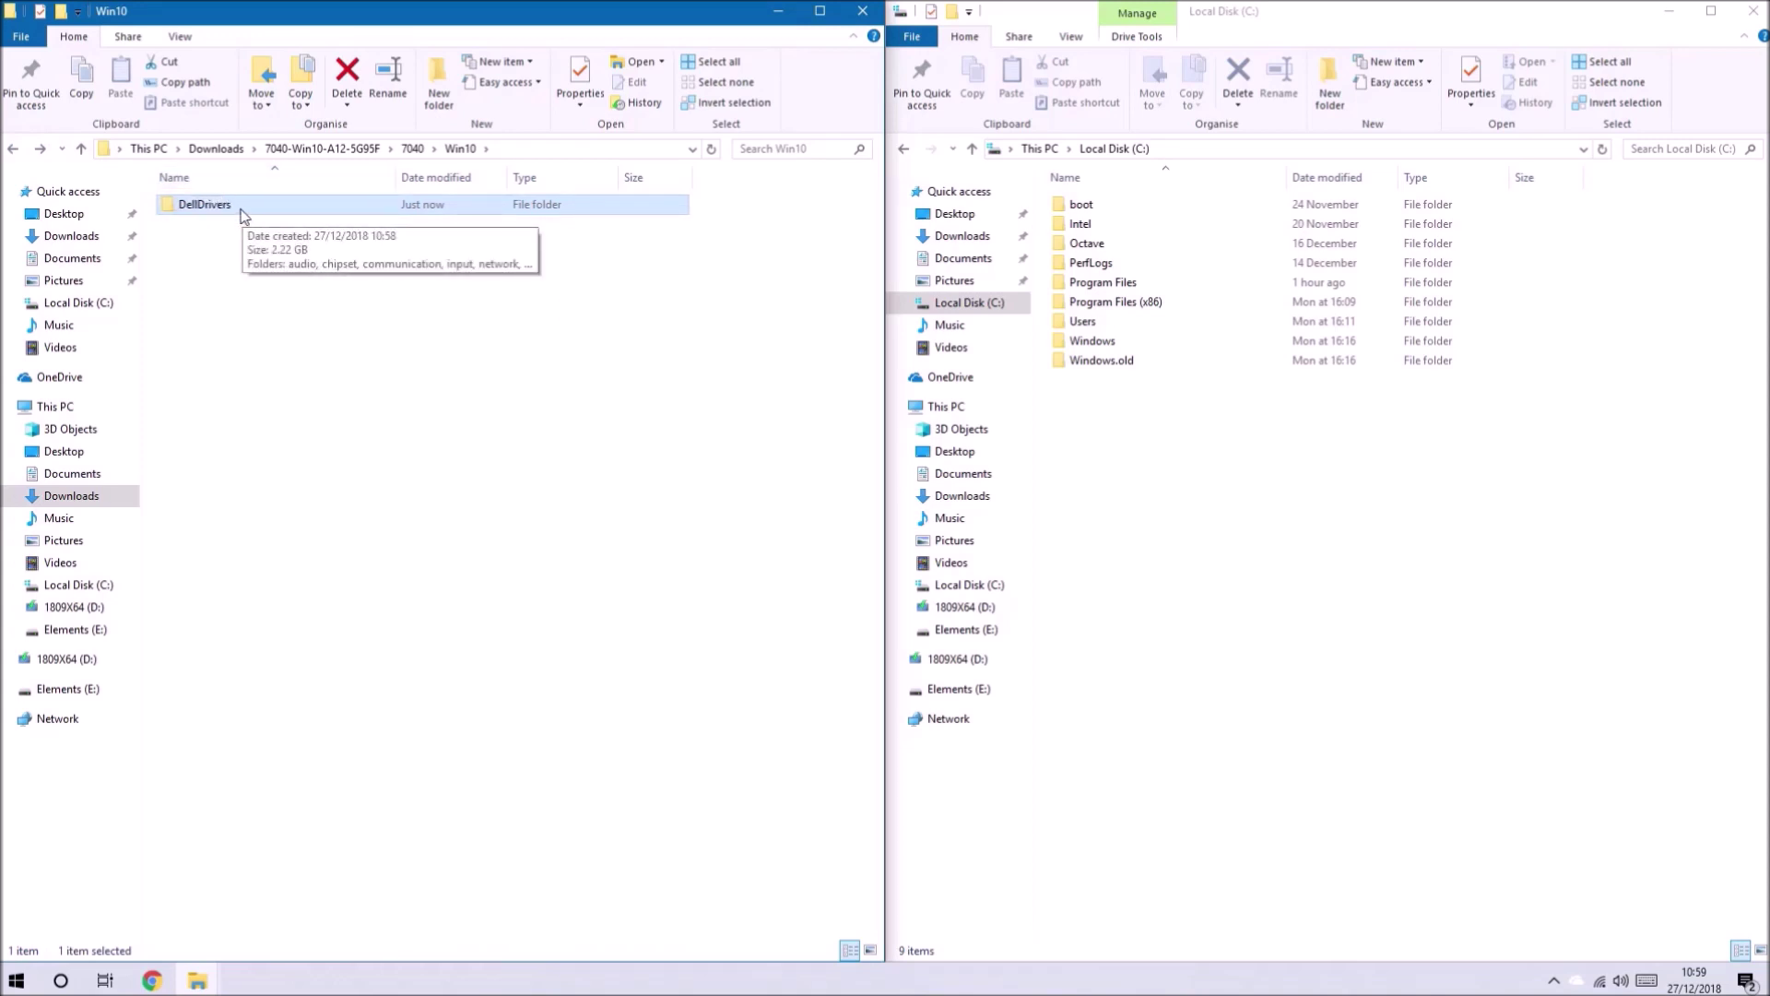
drag(245, 215, 1248, 680)
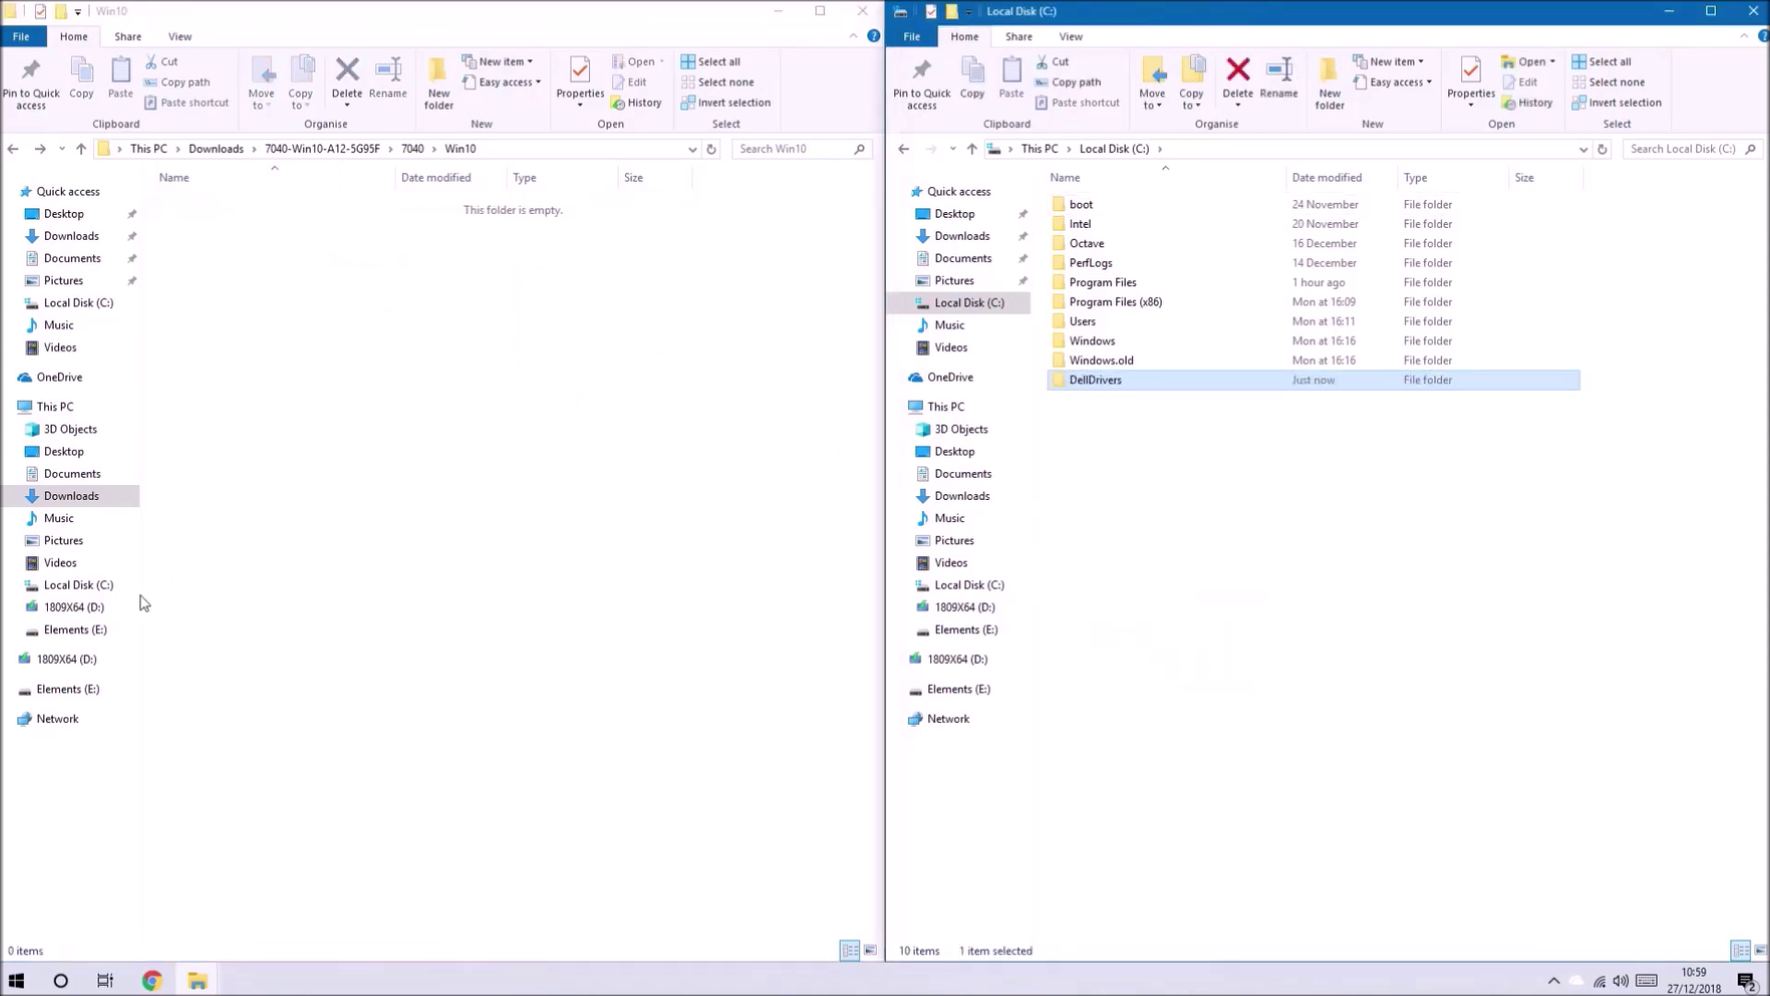
click(77, 607)
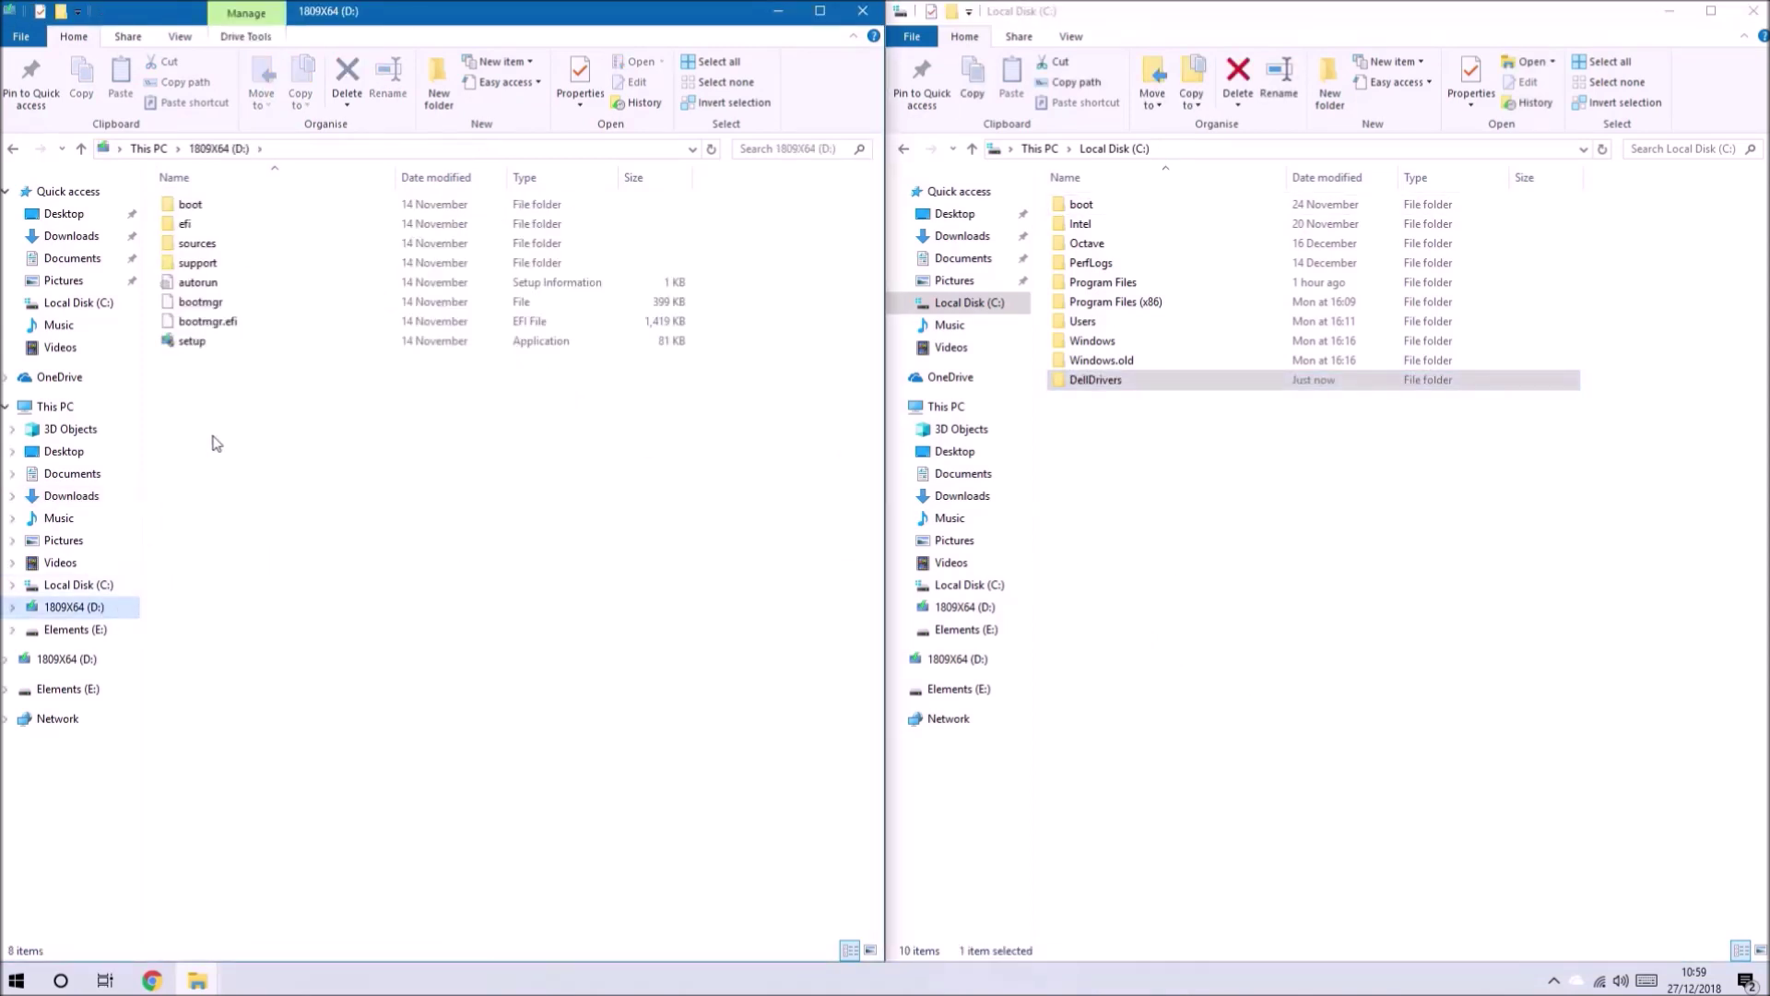
Copy install.esd from 1809X64 (D:)\sources to the root of Local Disk (C:), granting administrator permission
double_click(262, 246)
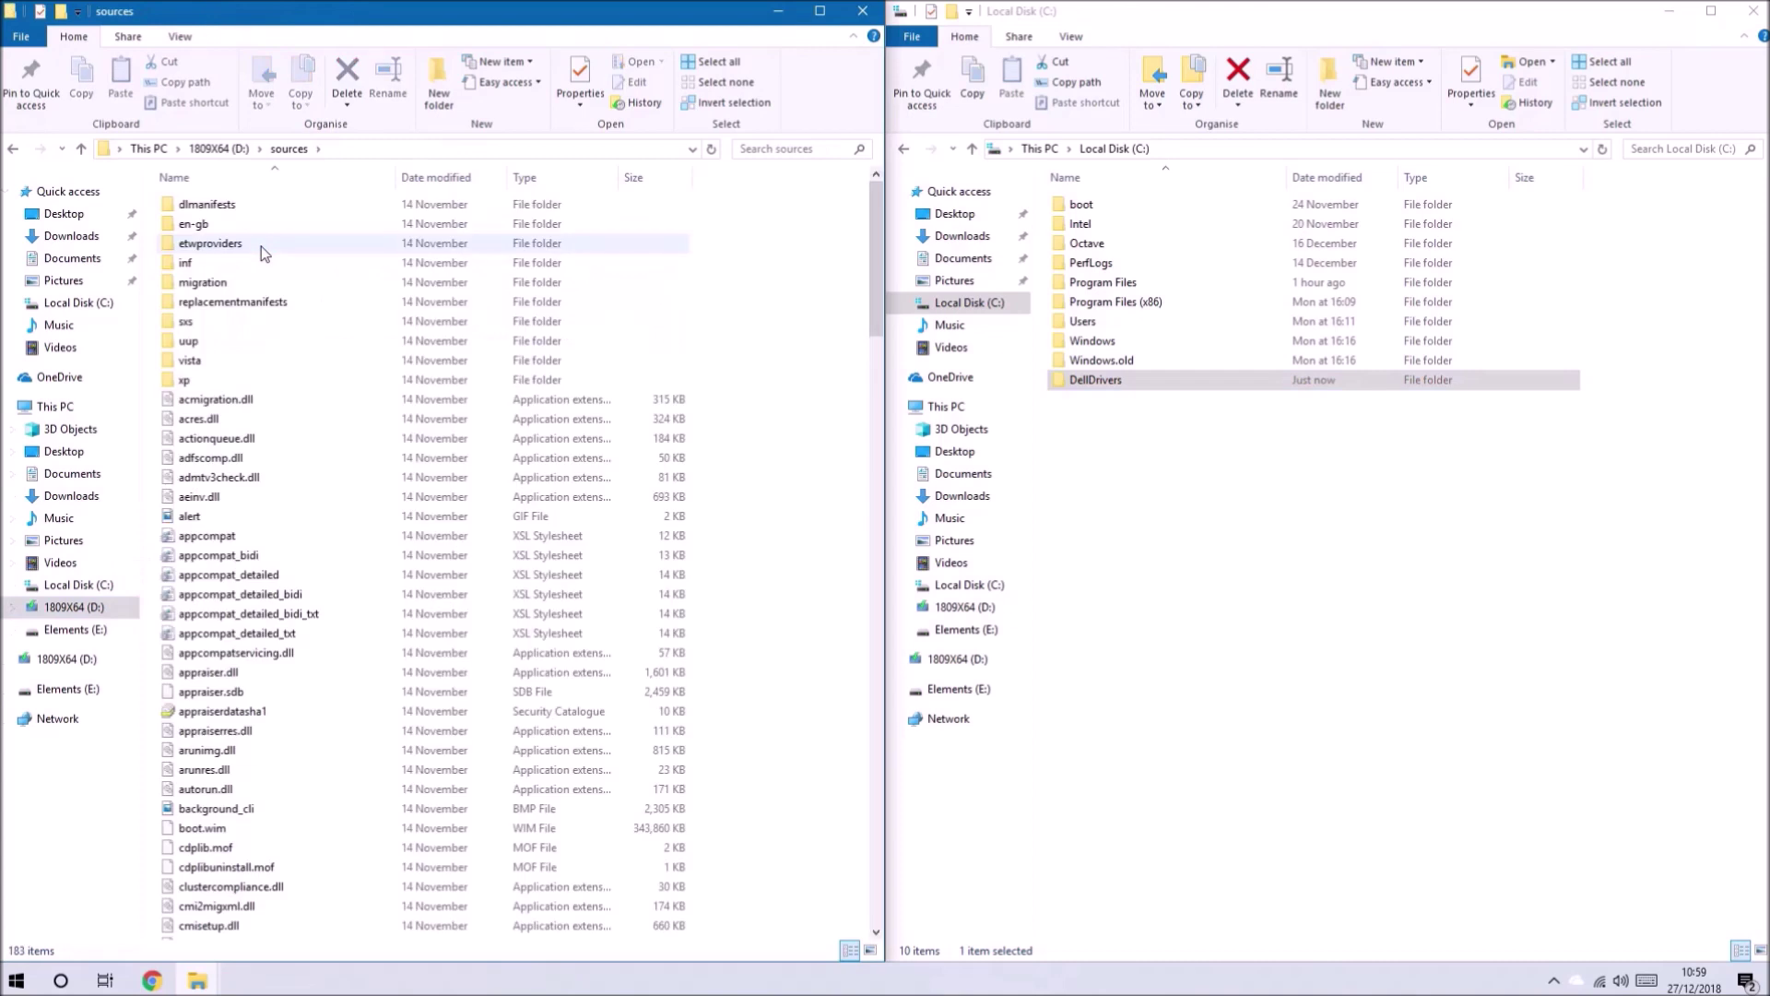
scroll(359, 390, down, 9)
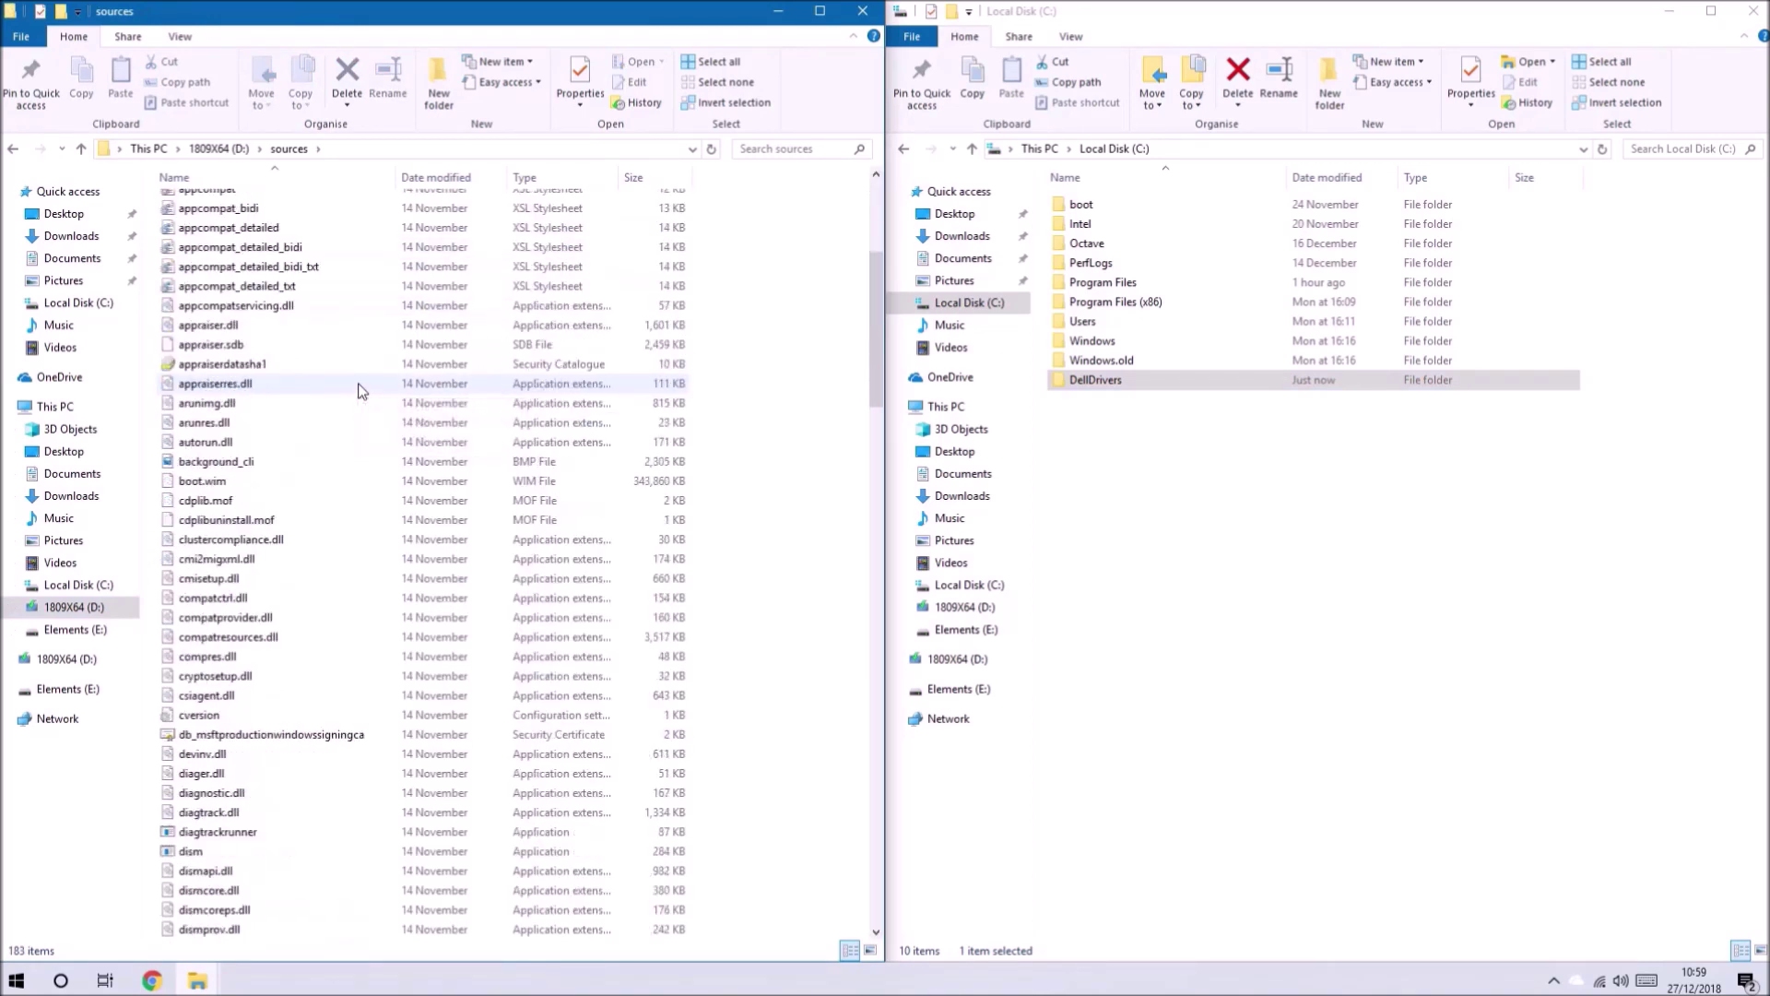
scroll(360, 390, down, 7)
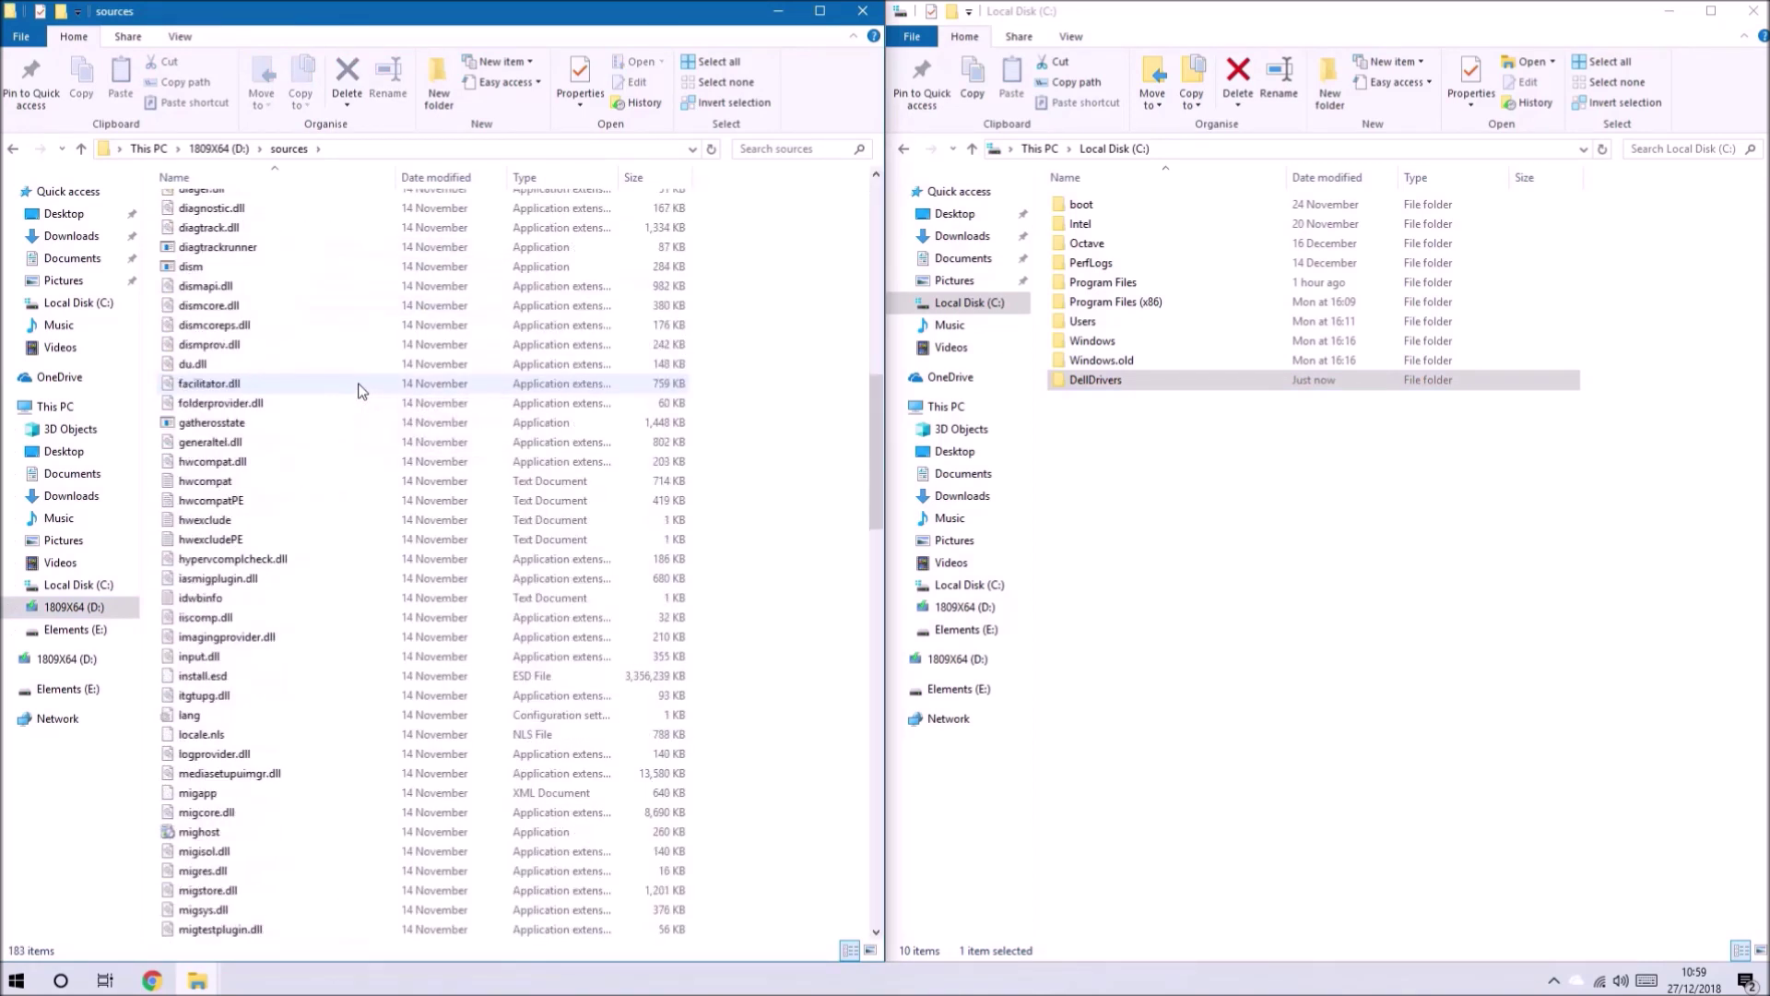
scroll(359, 390, down, 1)
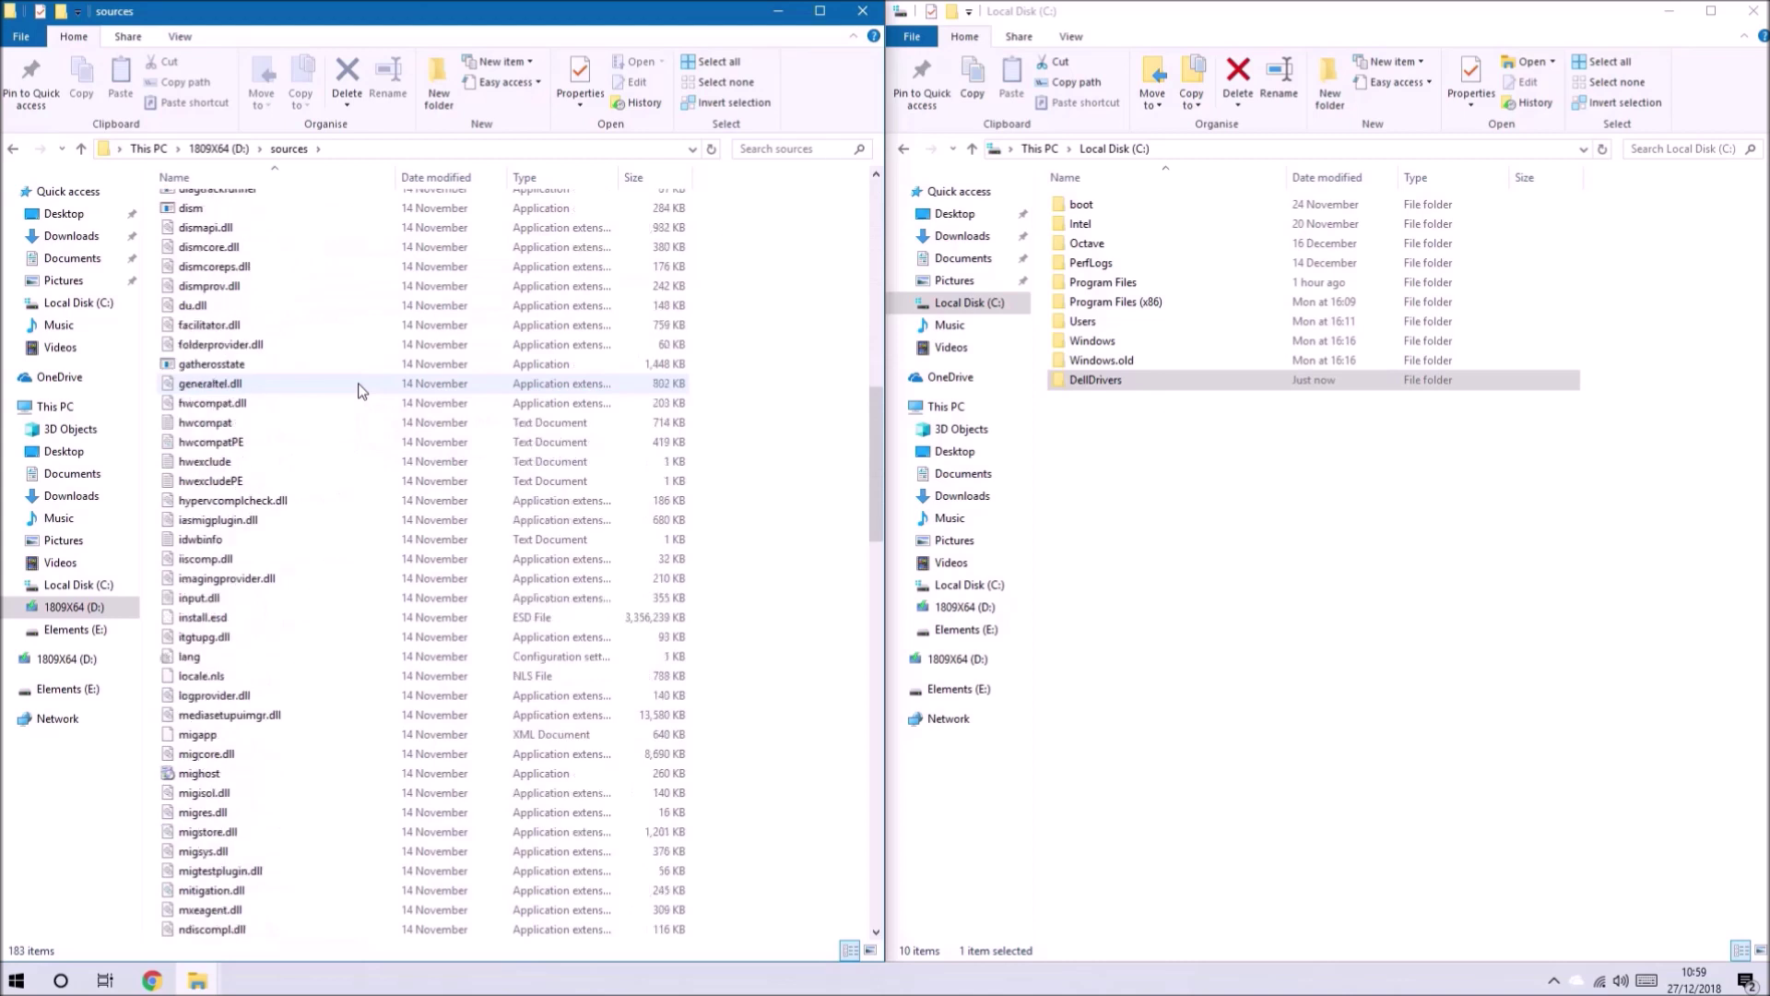
scroll(312, 514, down, 2)
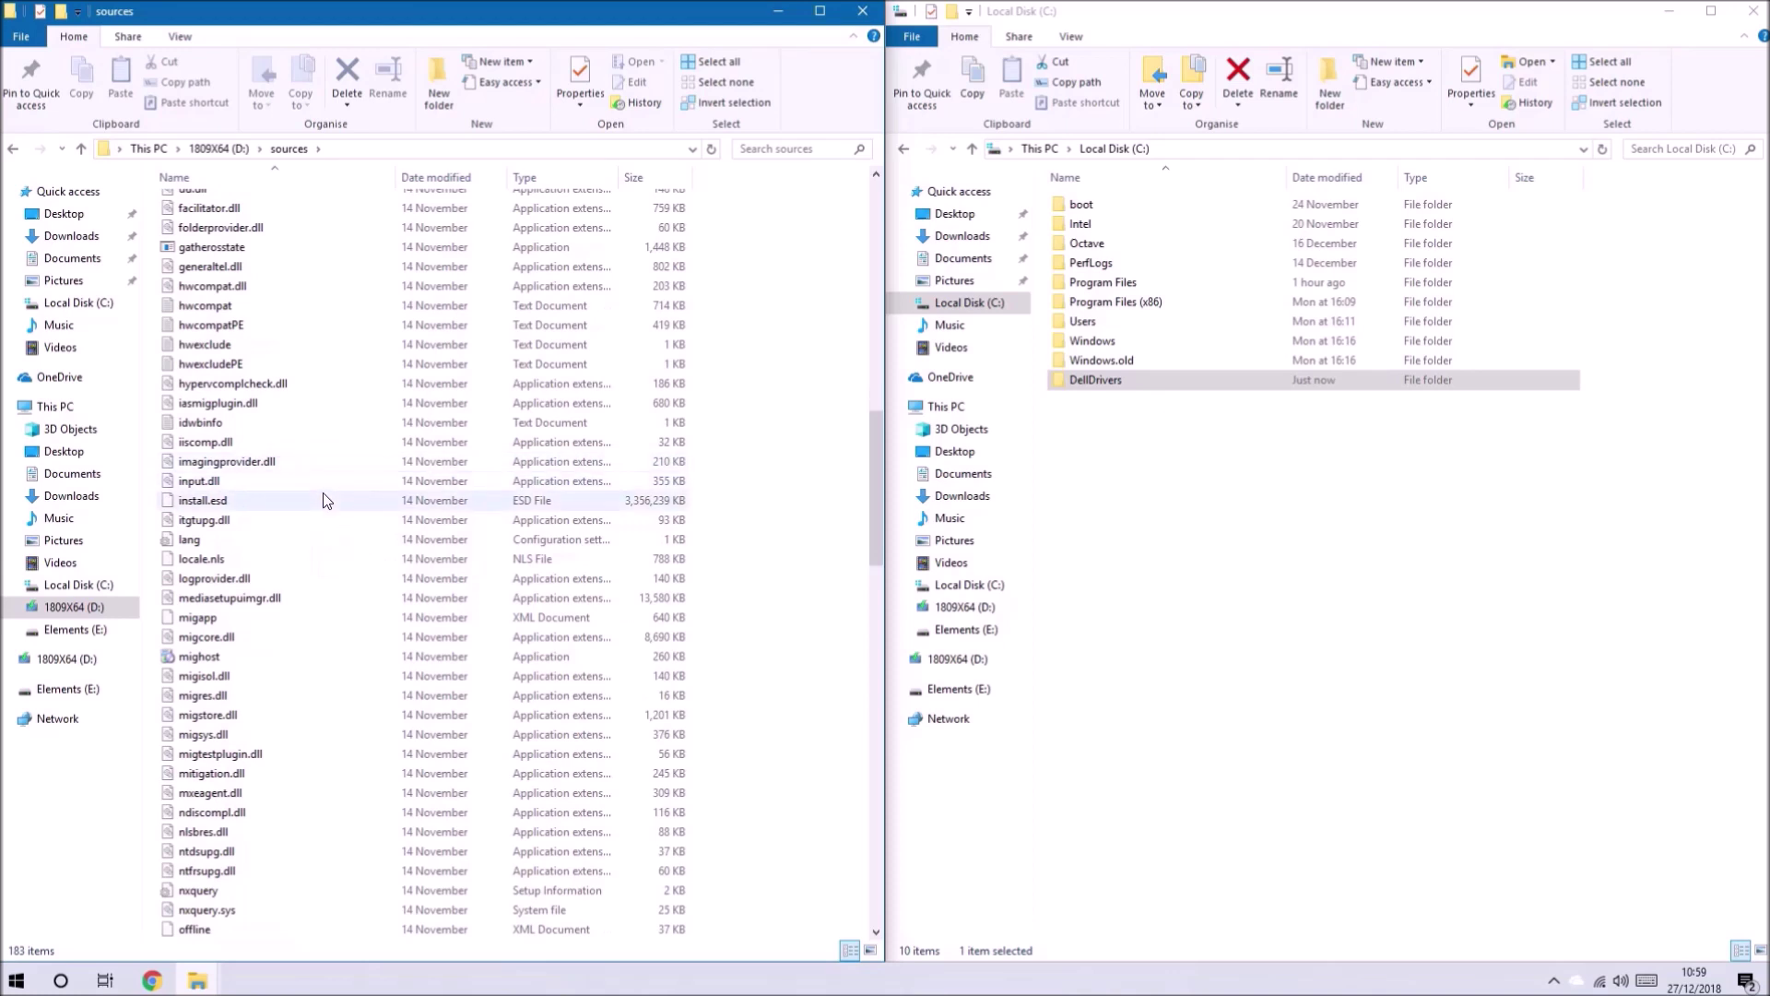
click(323, 499)
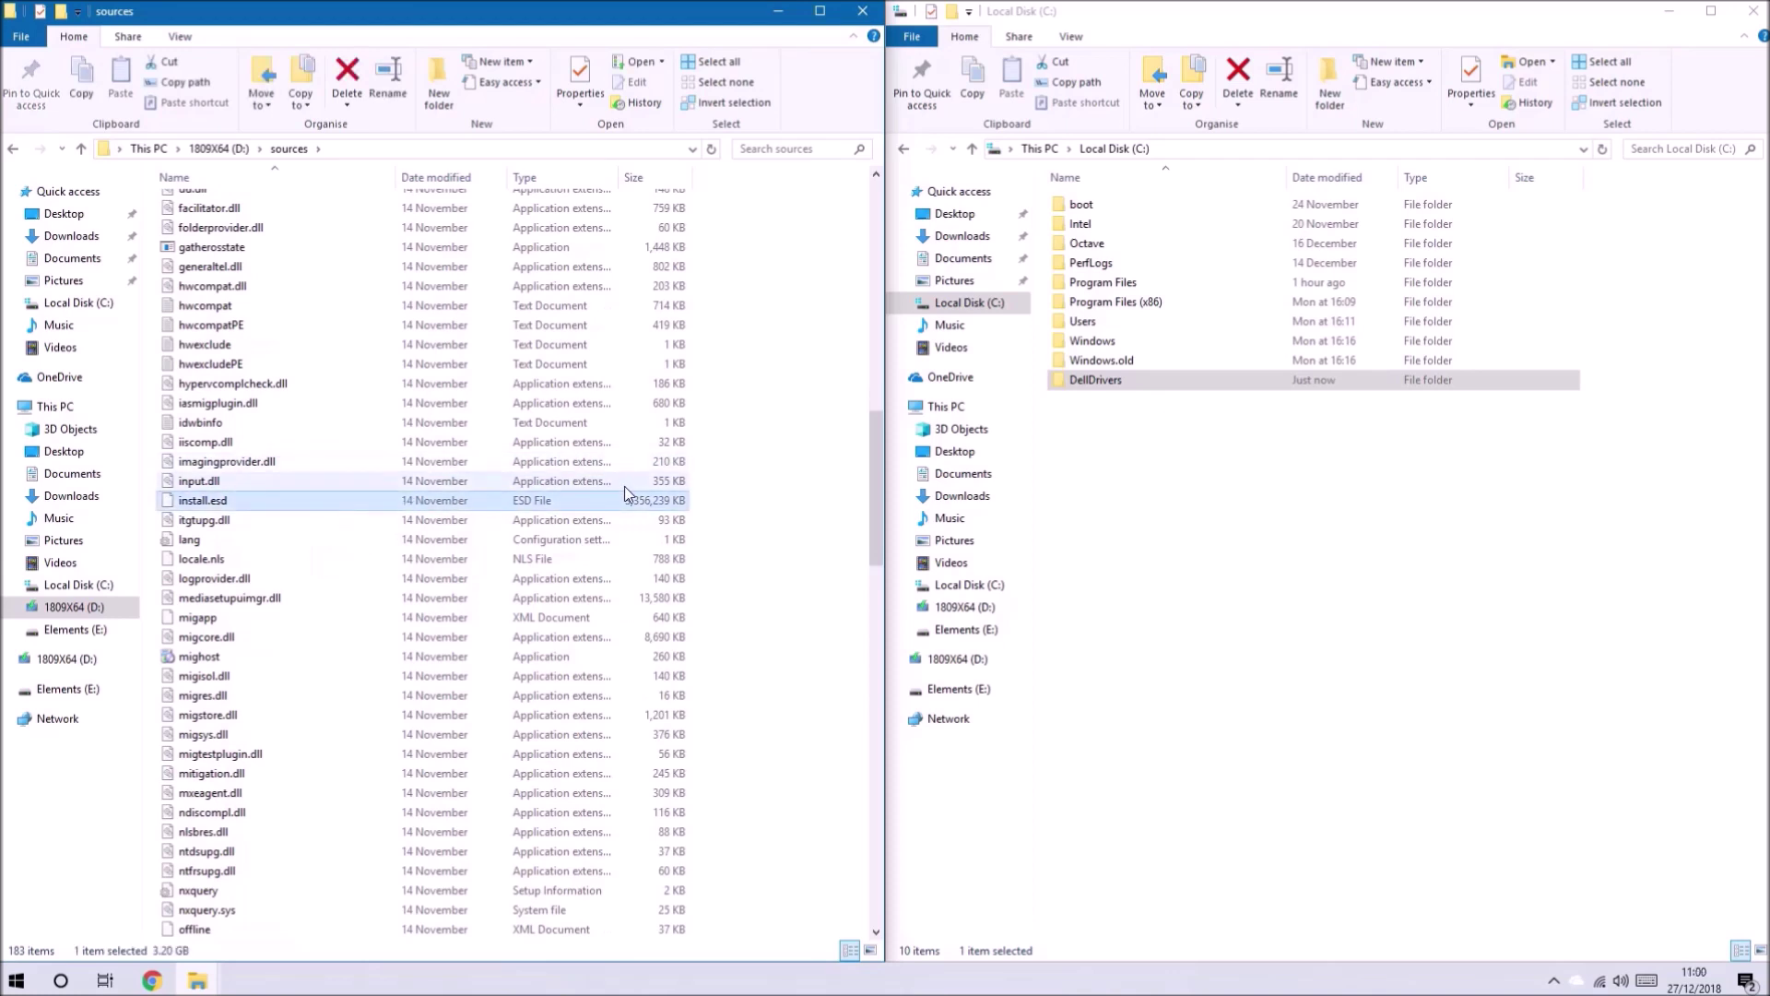
drag(627, 500, 1292, 612)
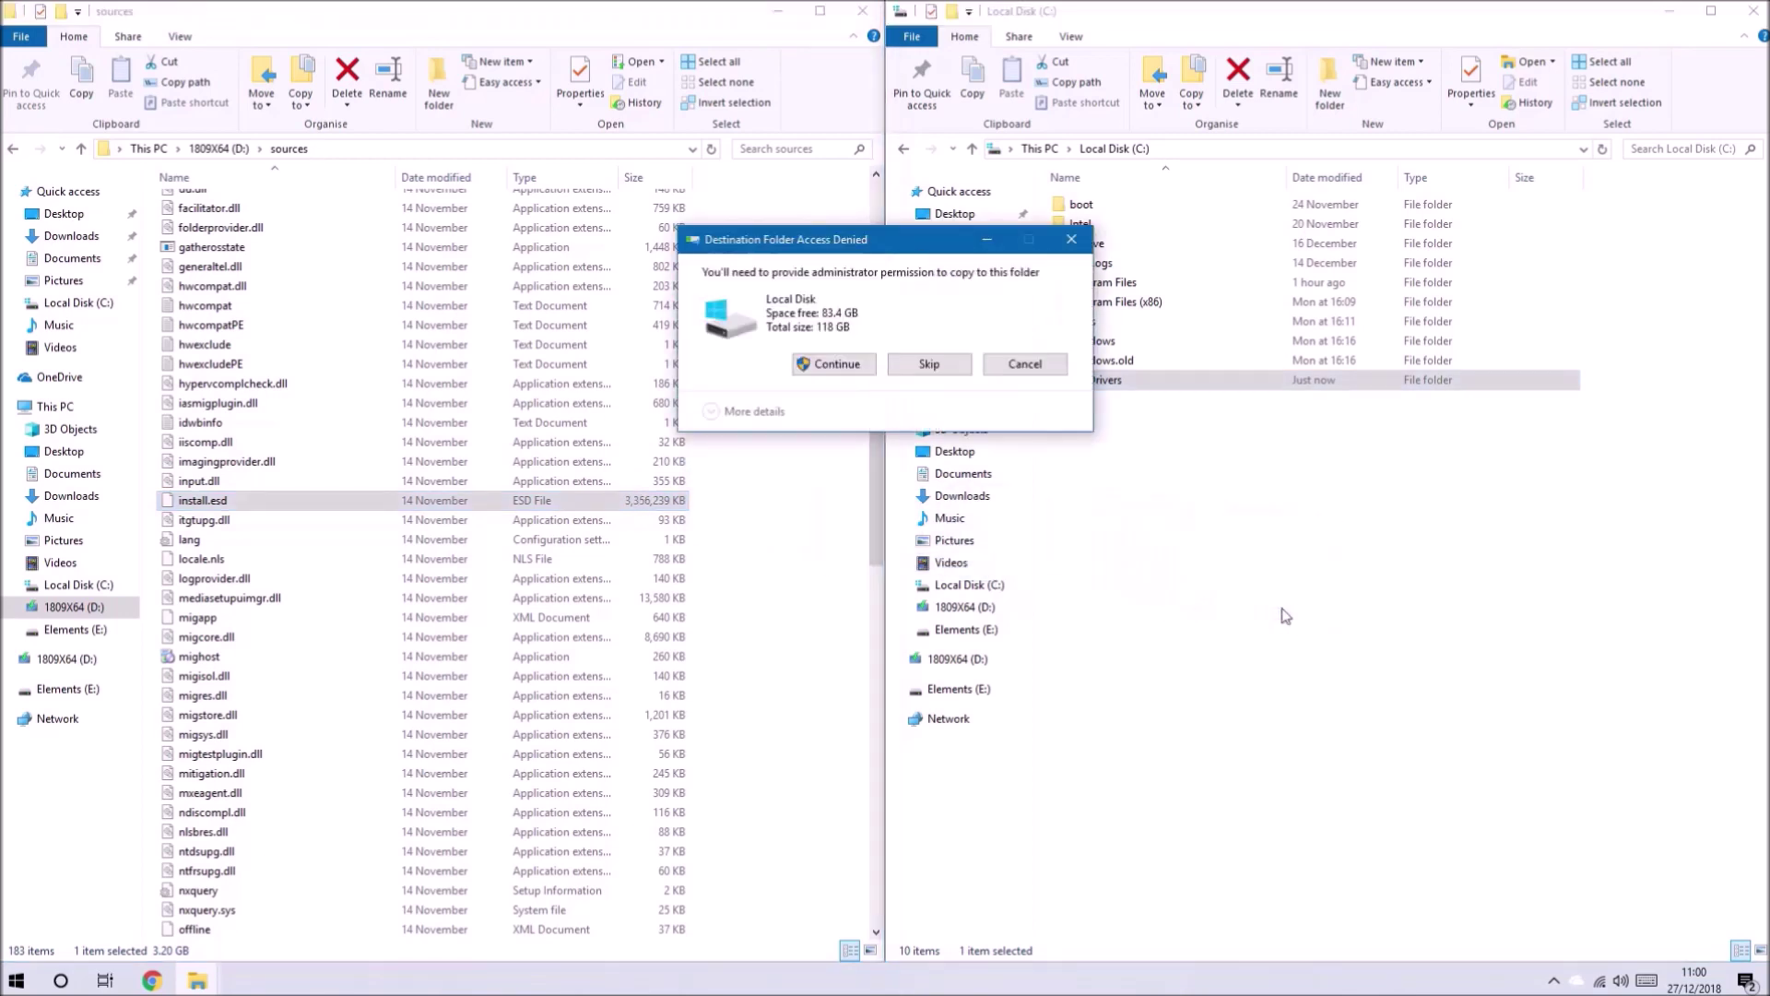
click(806, 365)
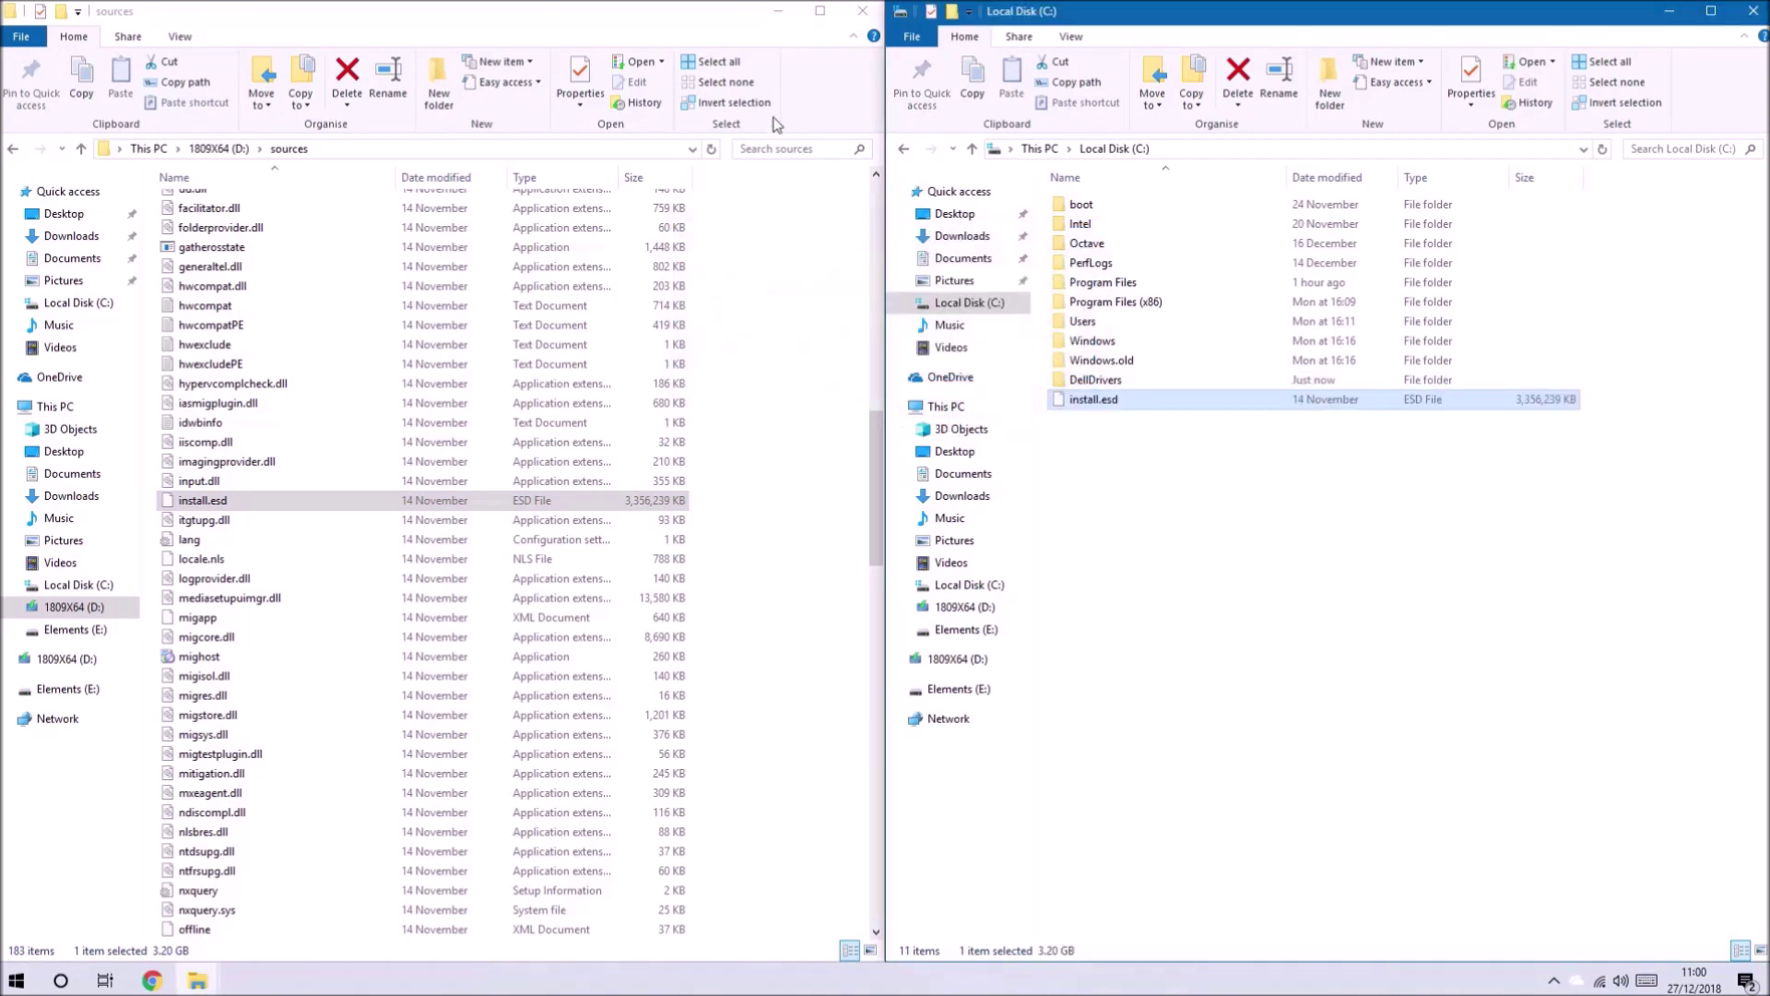
click(779, 13)
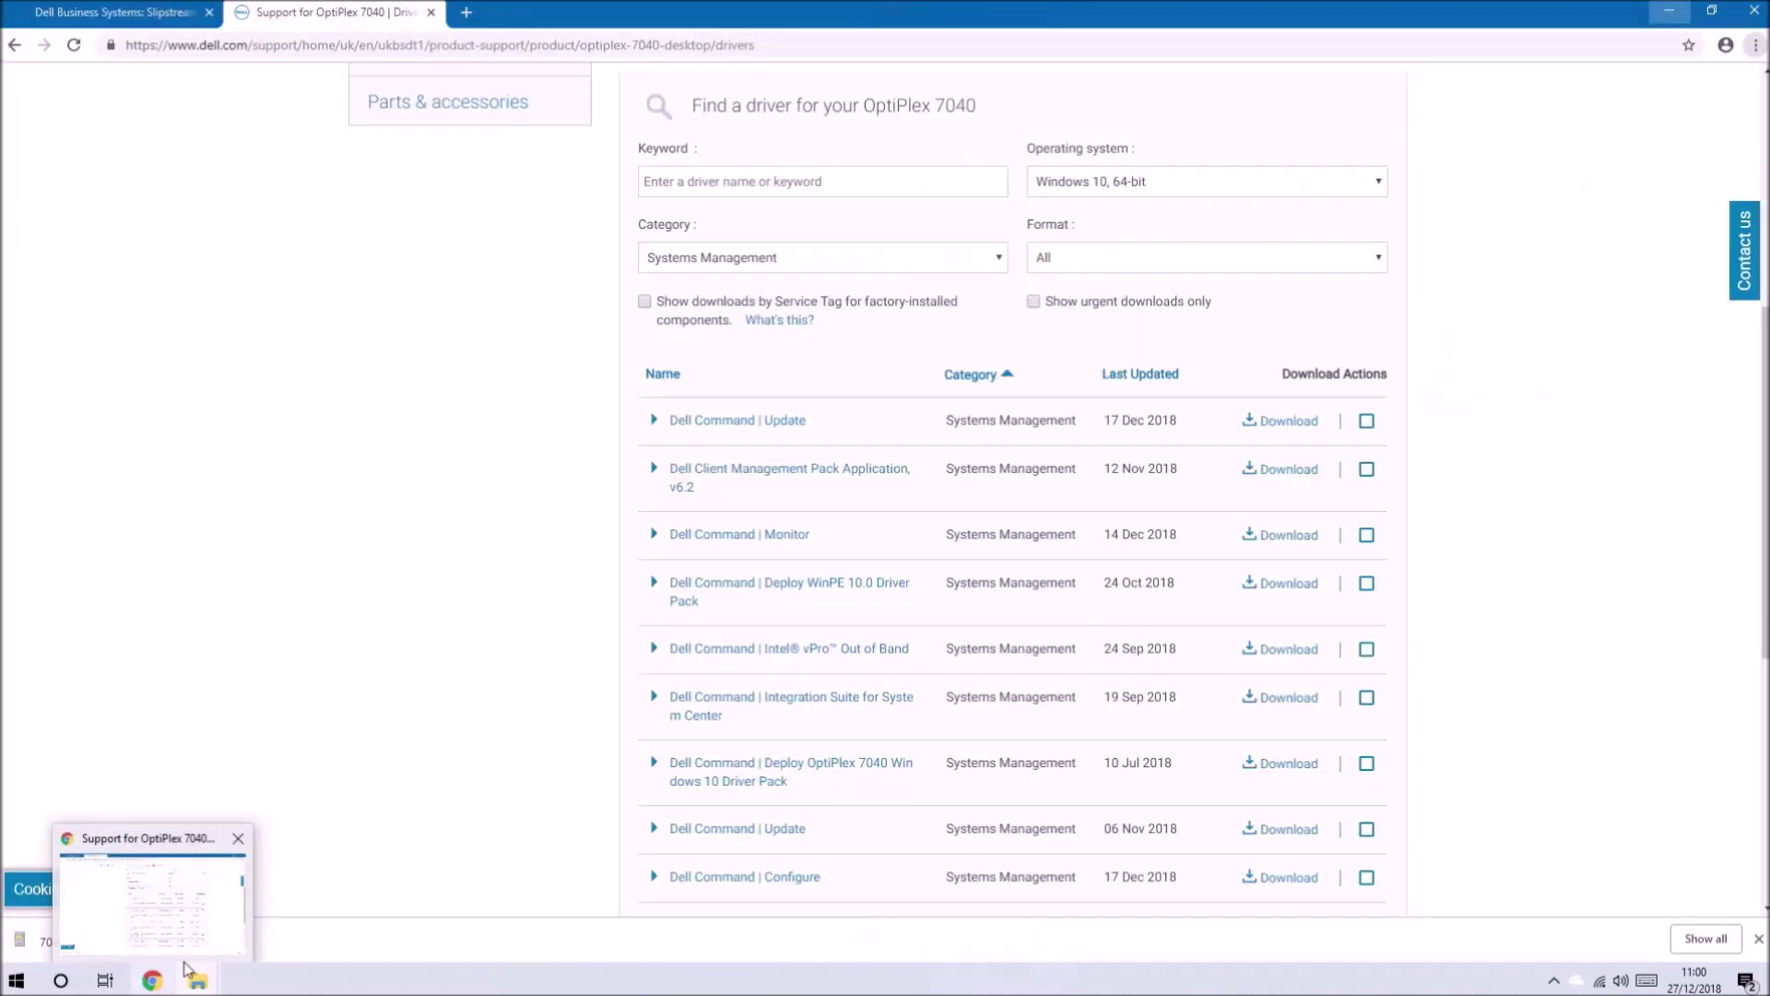
Bring Chrome back to the dellwindowsreinstallationguide.com tab at the Lookup Editions section
mouse_move(198, 979)
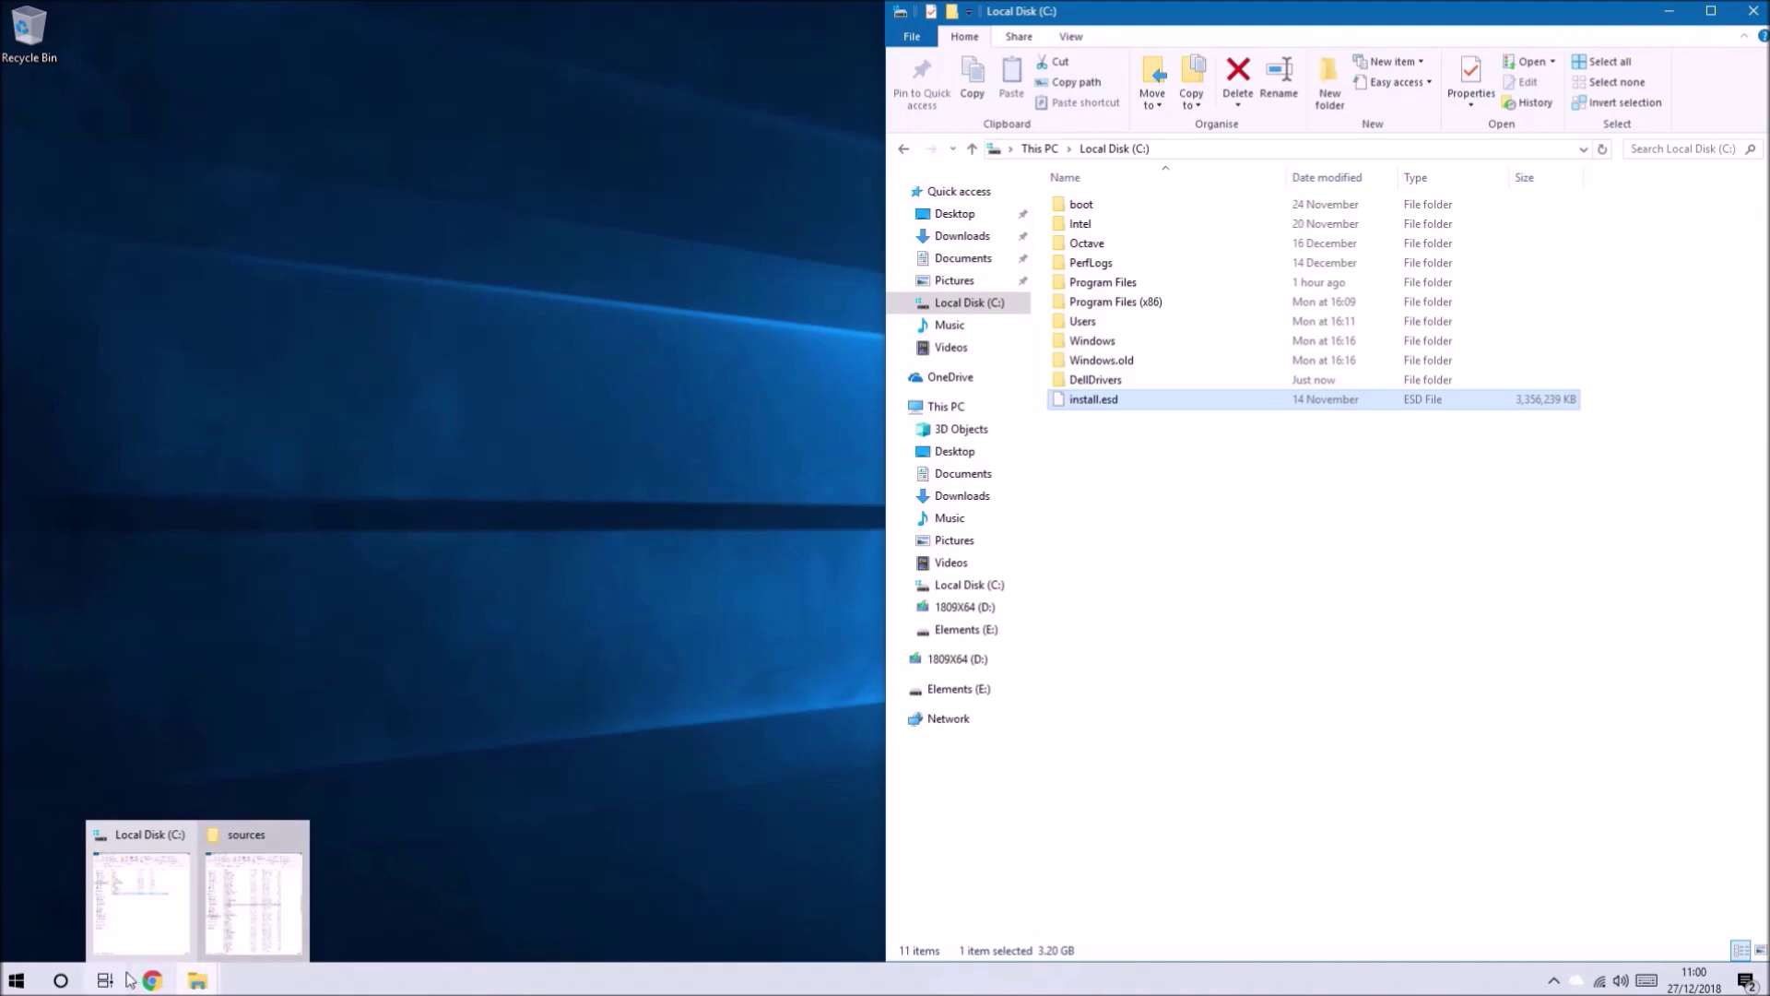
click(145, 888)
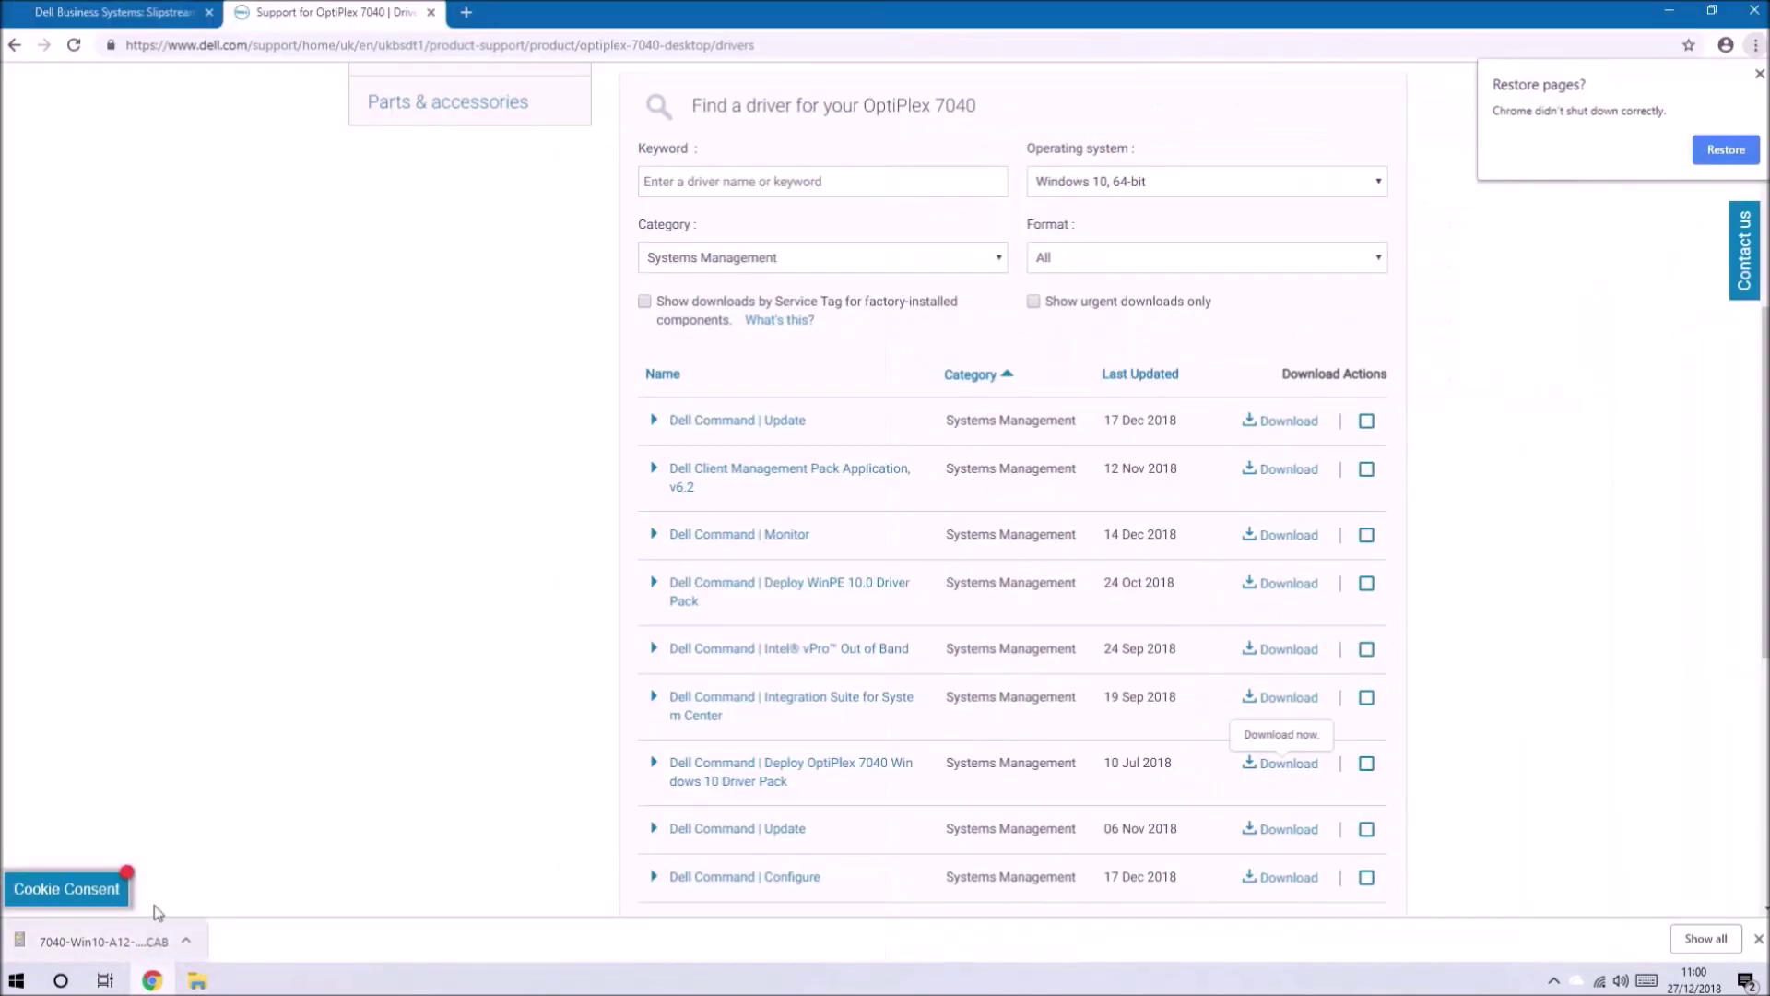
click(106, 12)
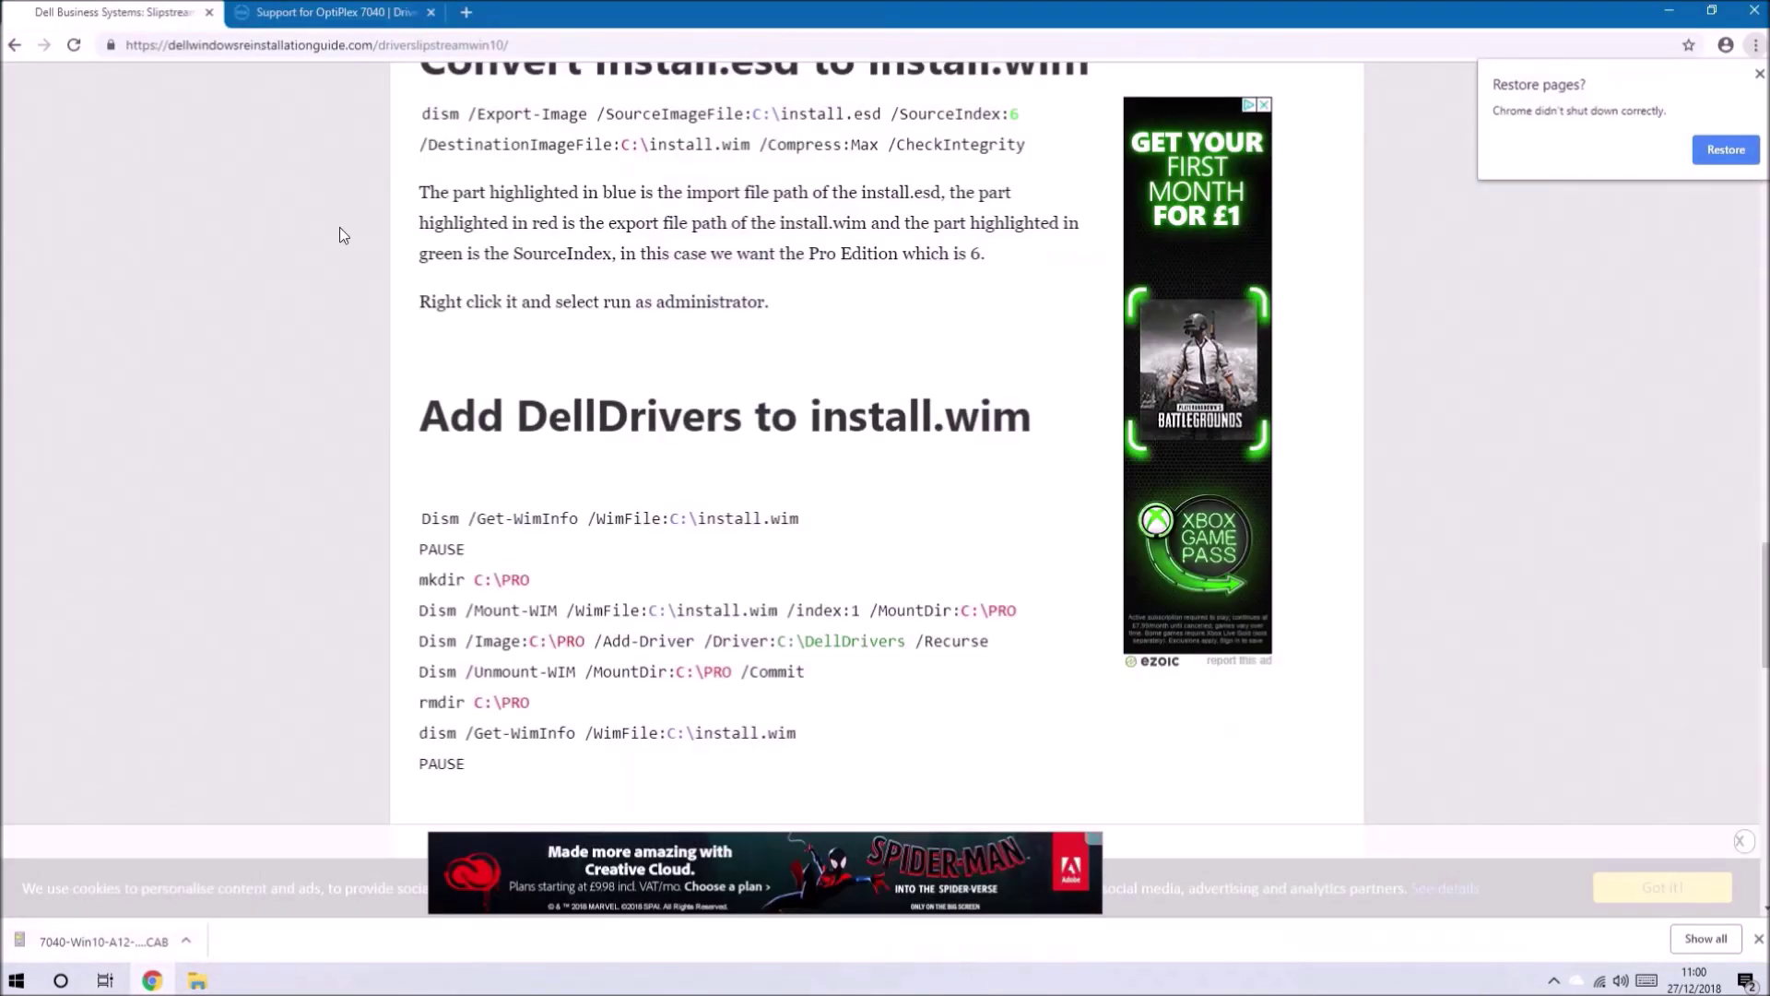
scroll(543, 483, up, 12)
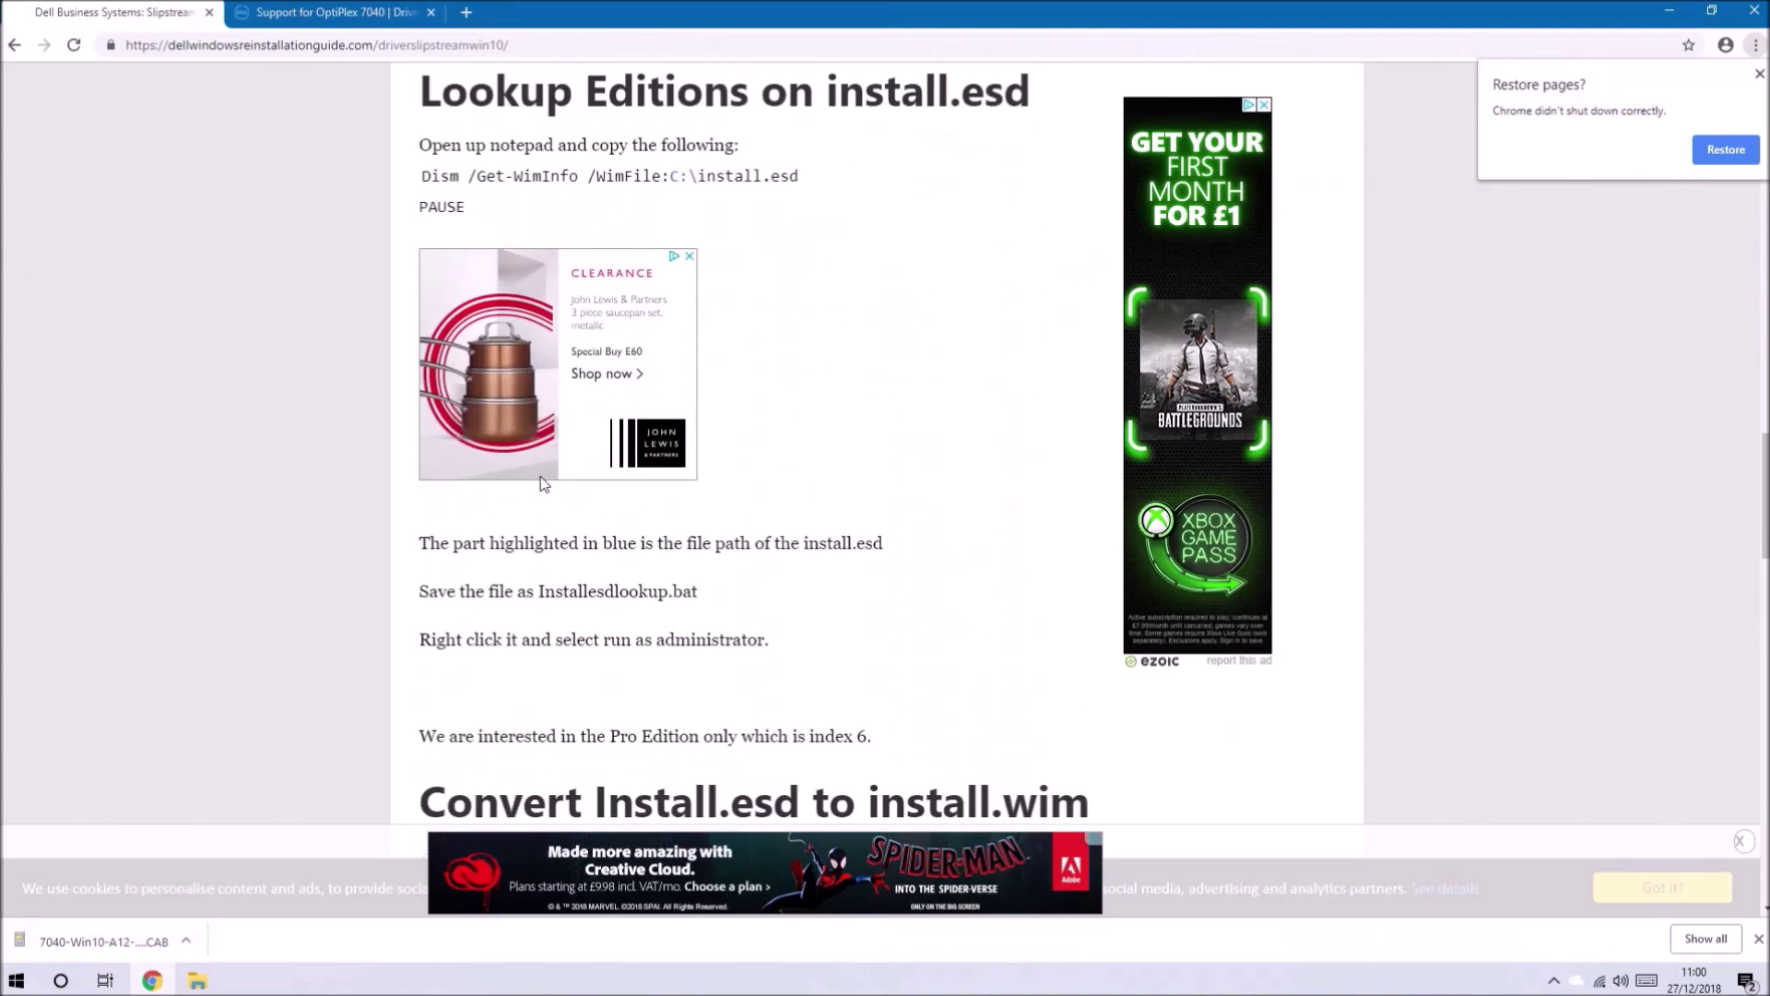
scroll(543, 483, up, 4)
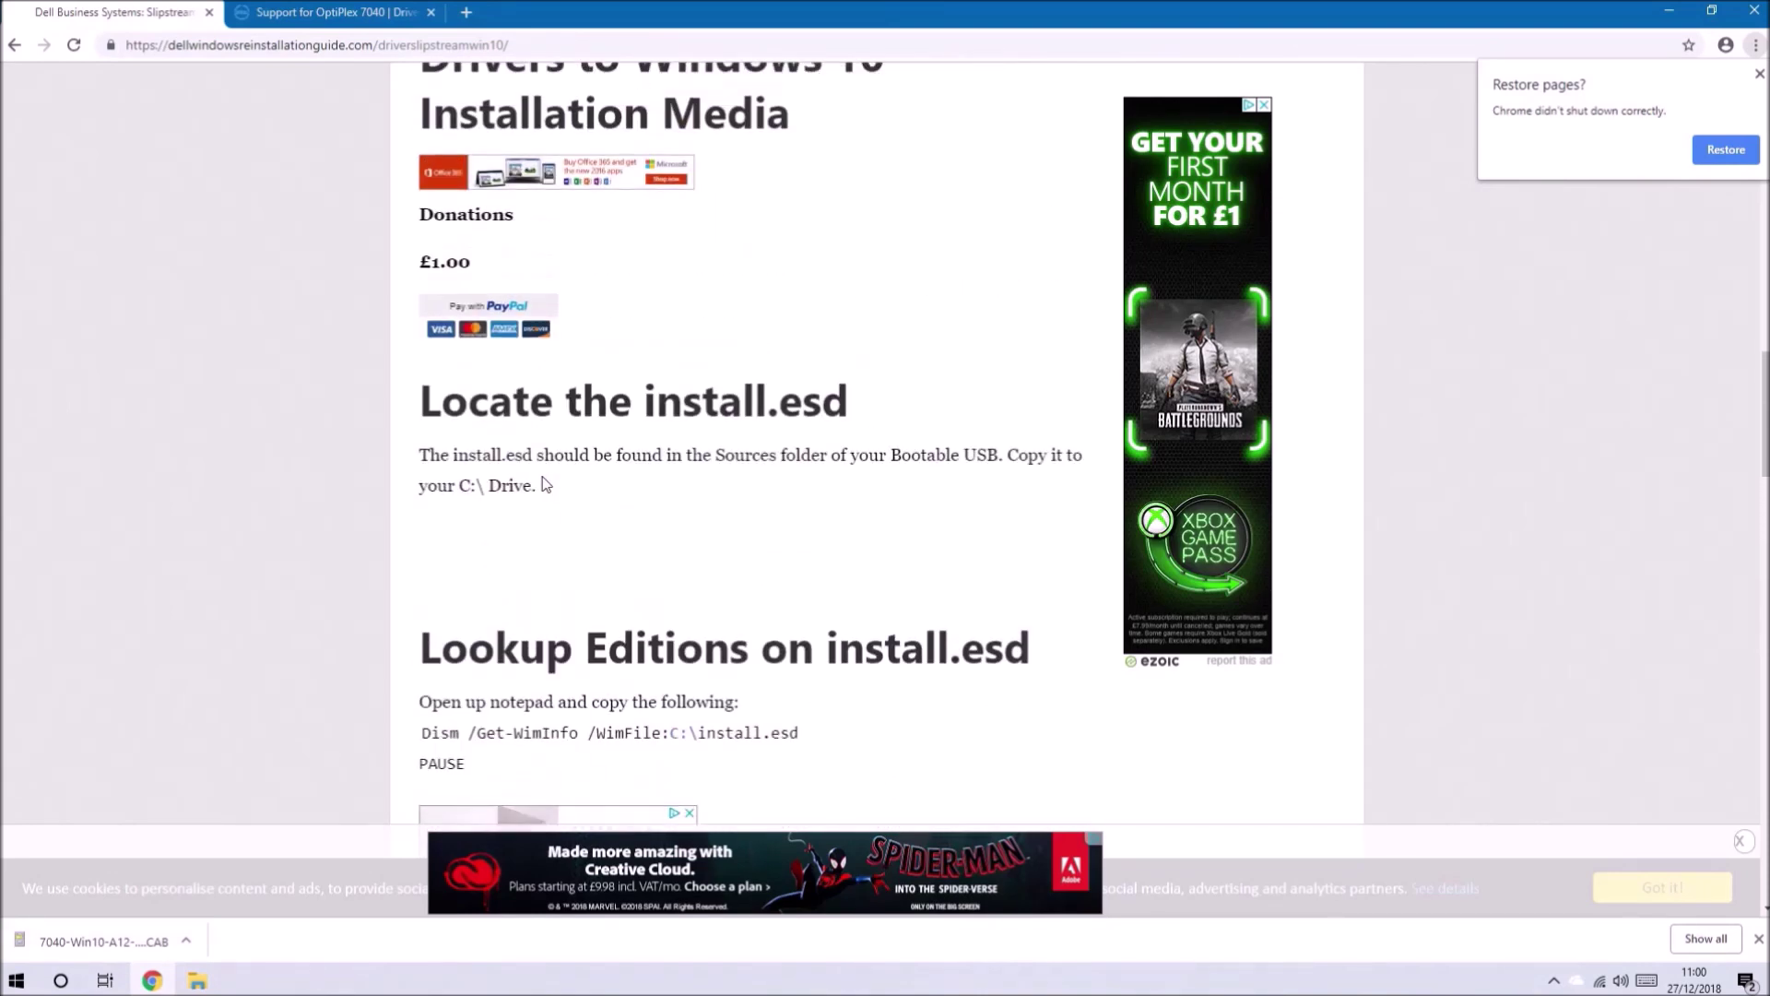
scroll(547, 489, down, 4)
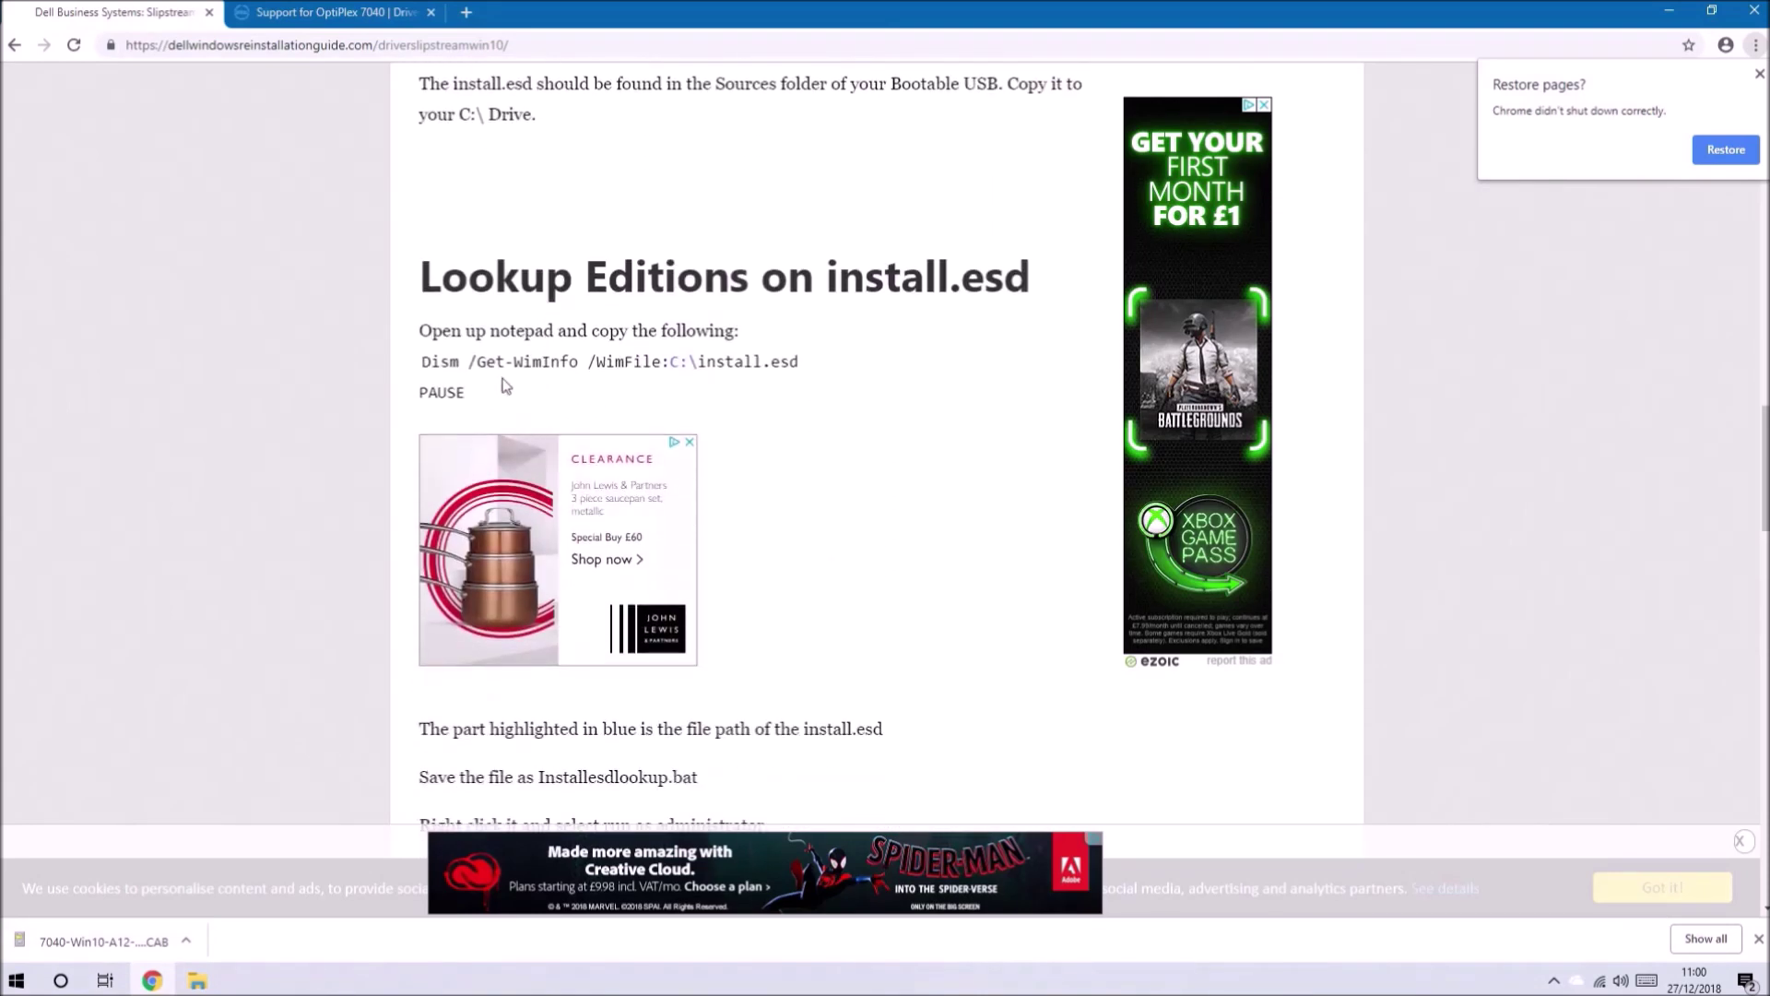
Copy the Dism /Get-WimInfo /WimFile:C:\install.esd and PAUSE command lines
drag(491, 392, 427, 360)
right_click(427, 360)
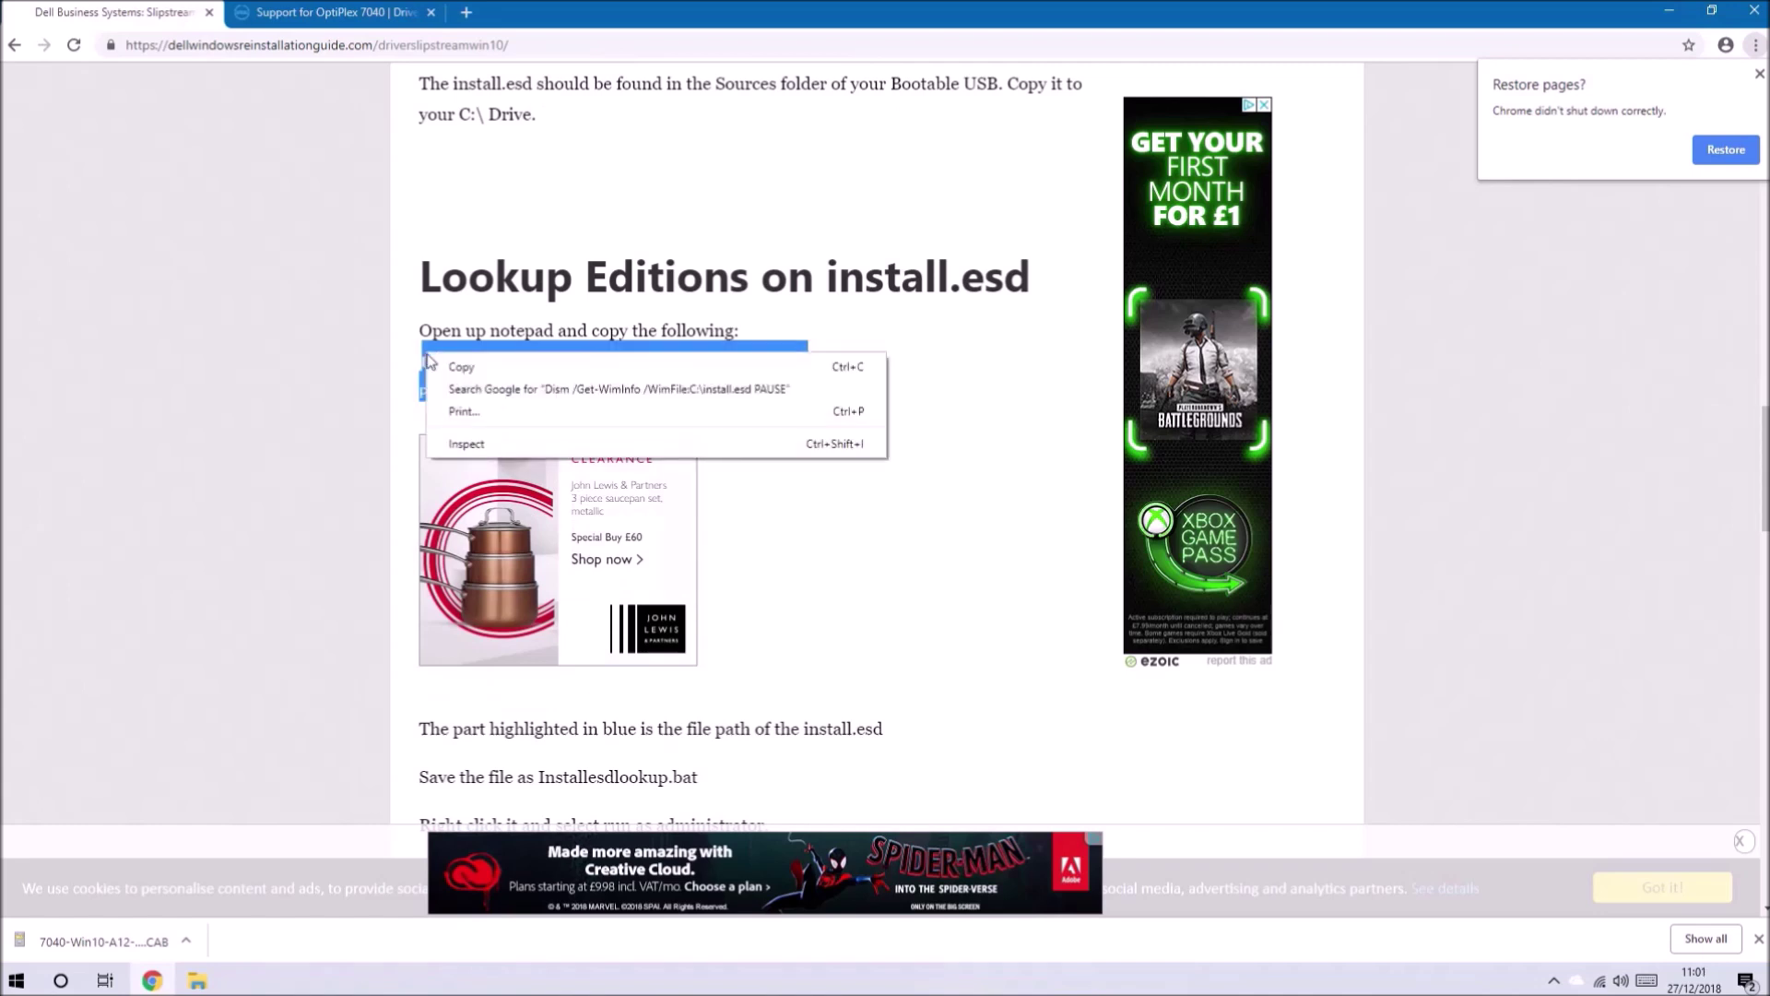
click(456, 367)
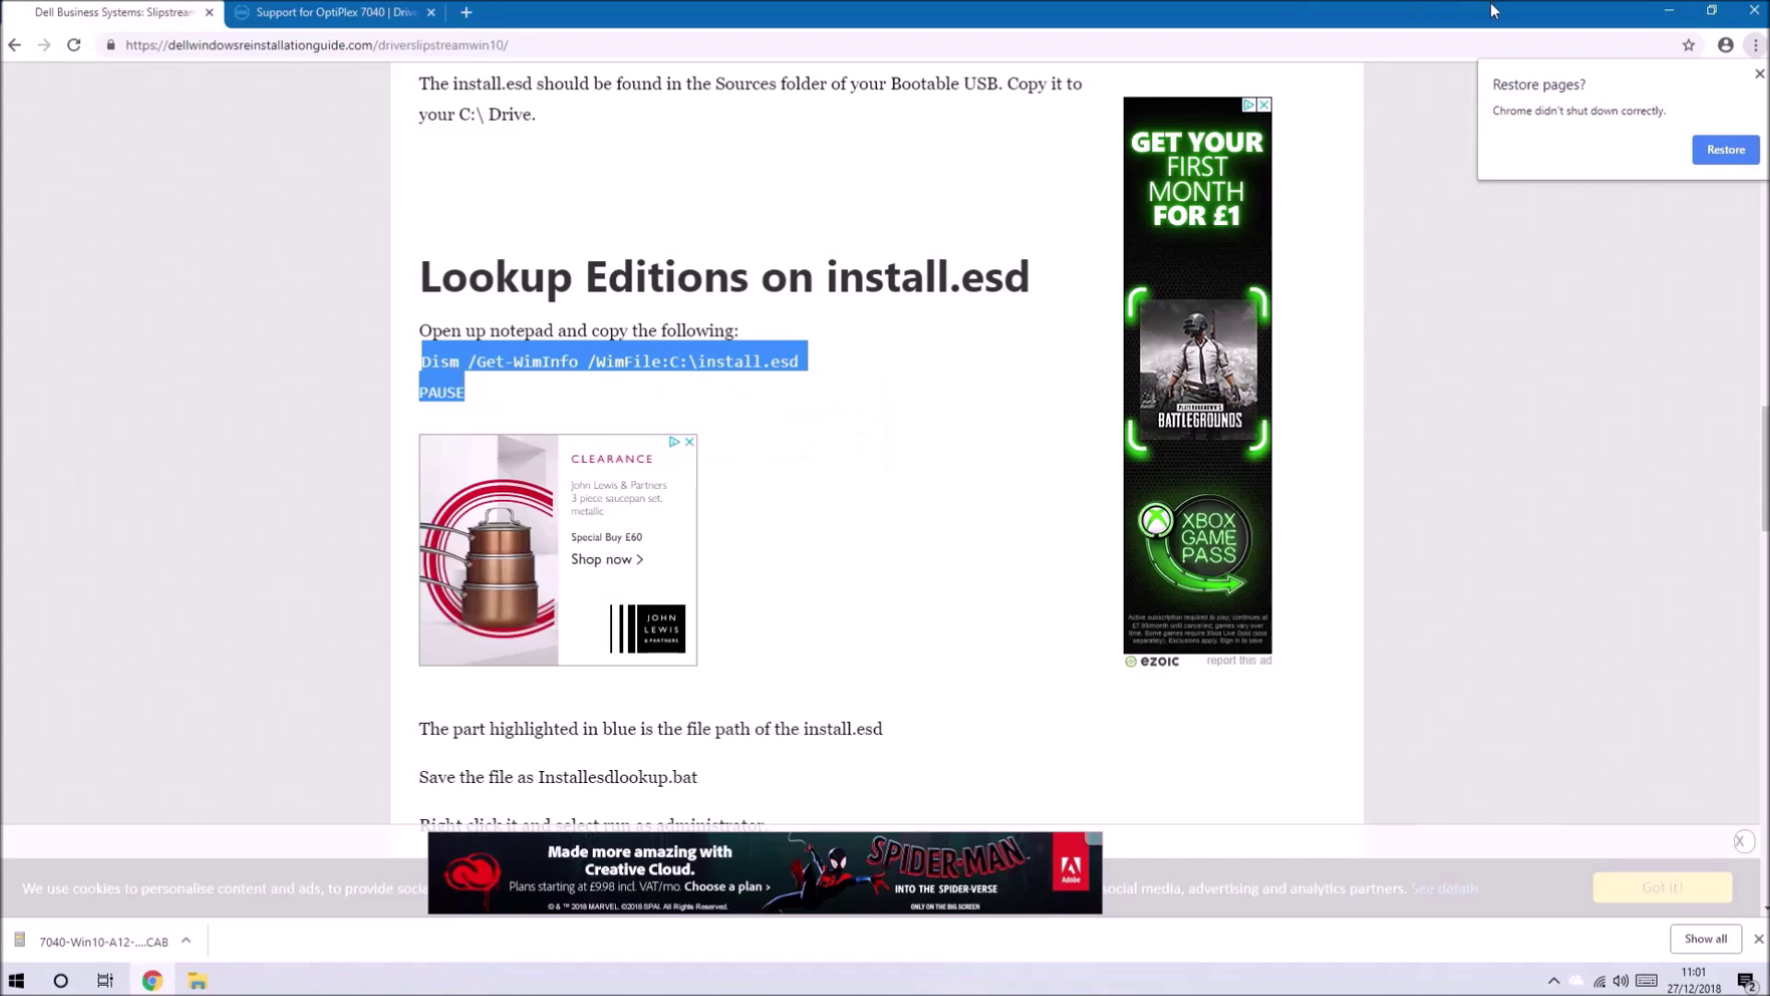
click(1678, 18)
Launch Notepad from the Run prompt and paste the Dism lookup commands
key(super+r)
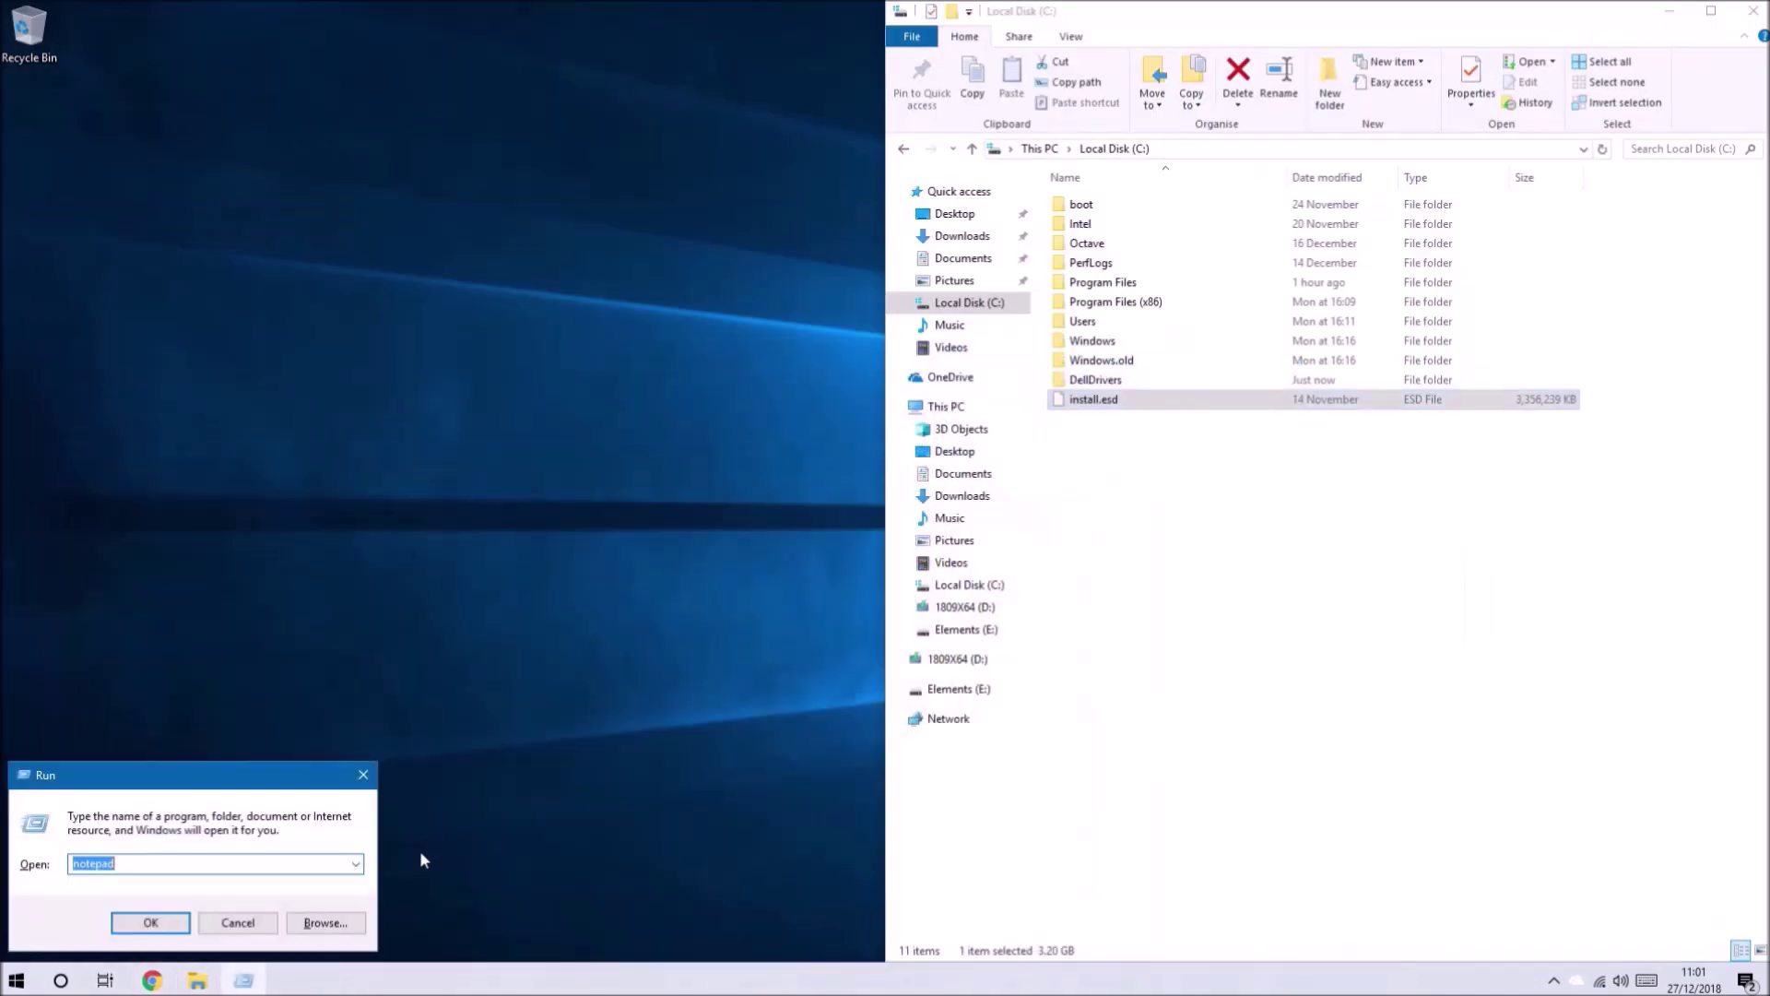
click(171, 923)
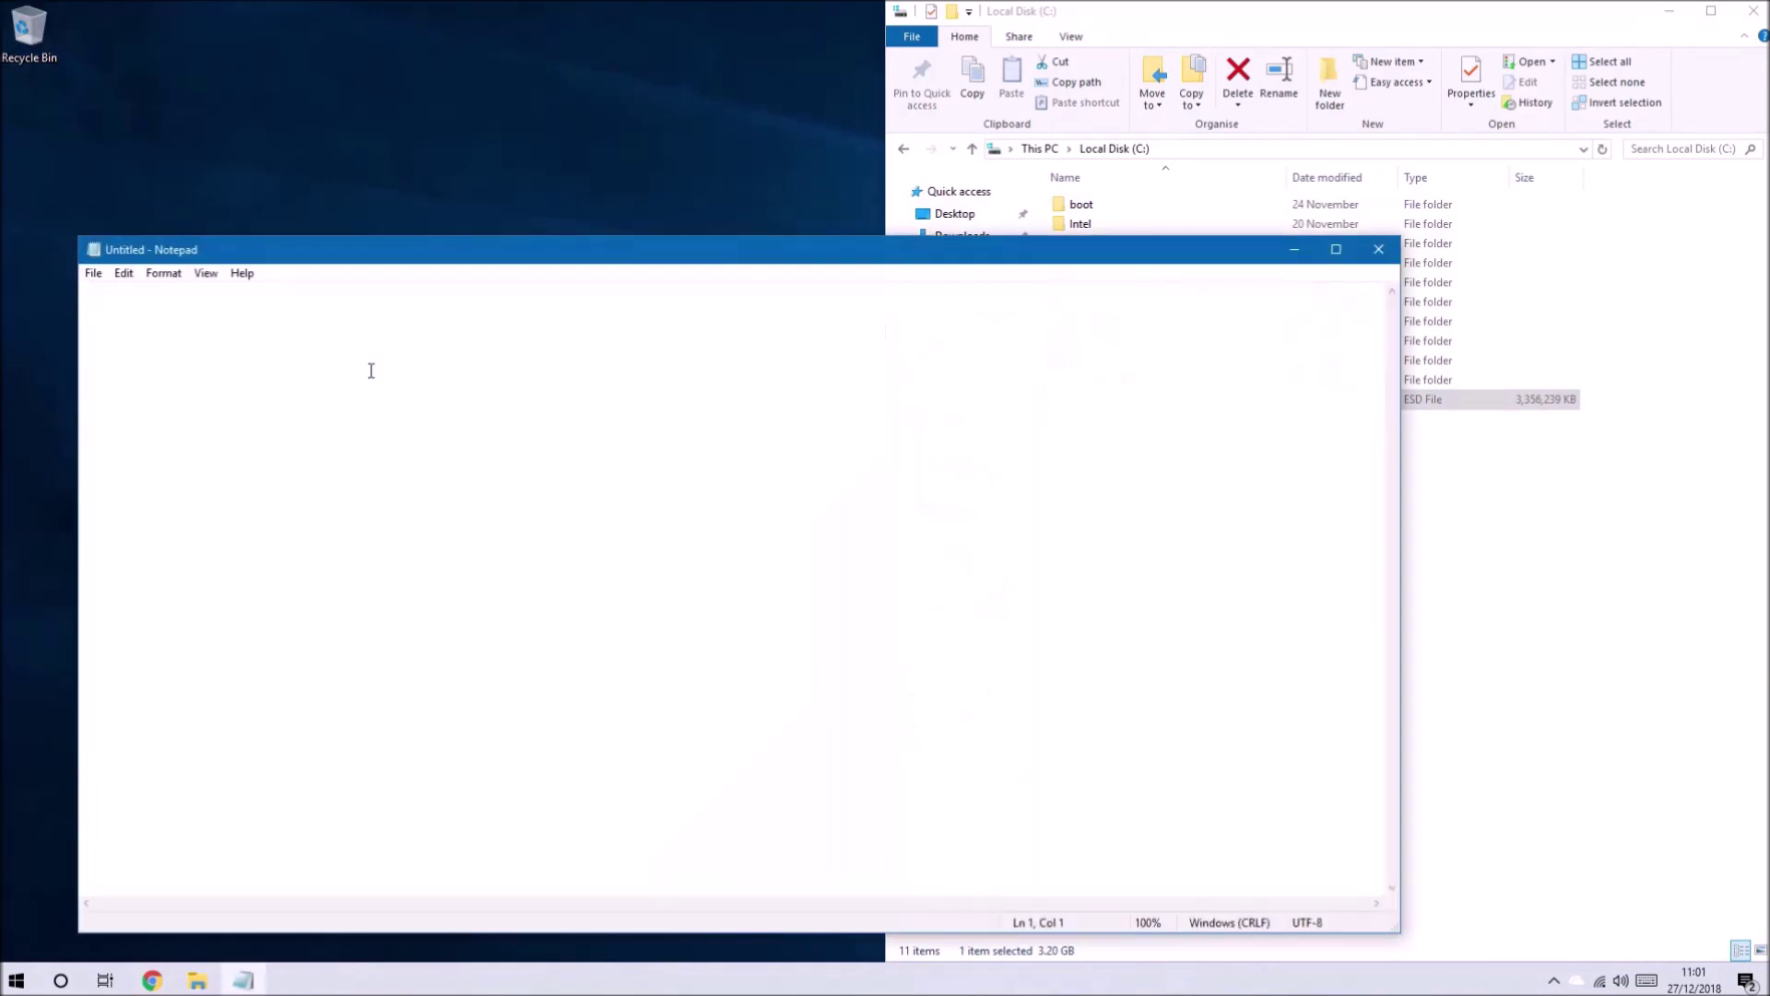
key(ctrl+v)
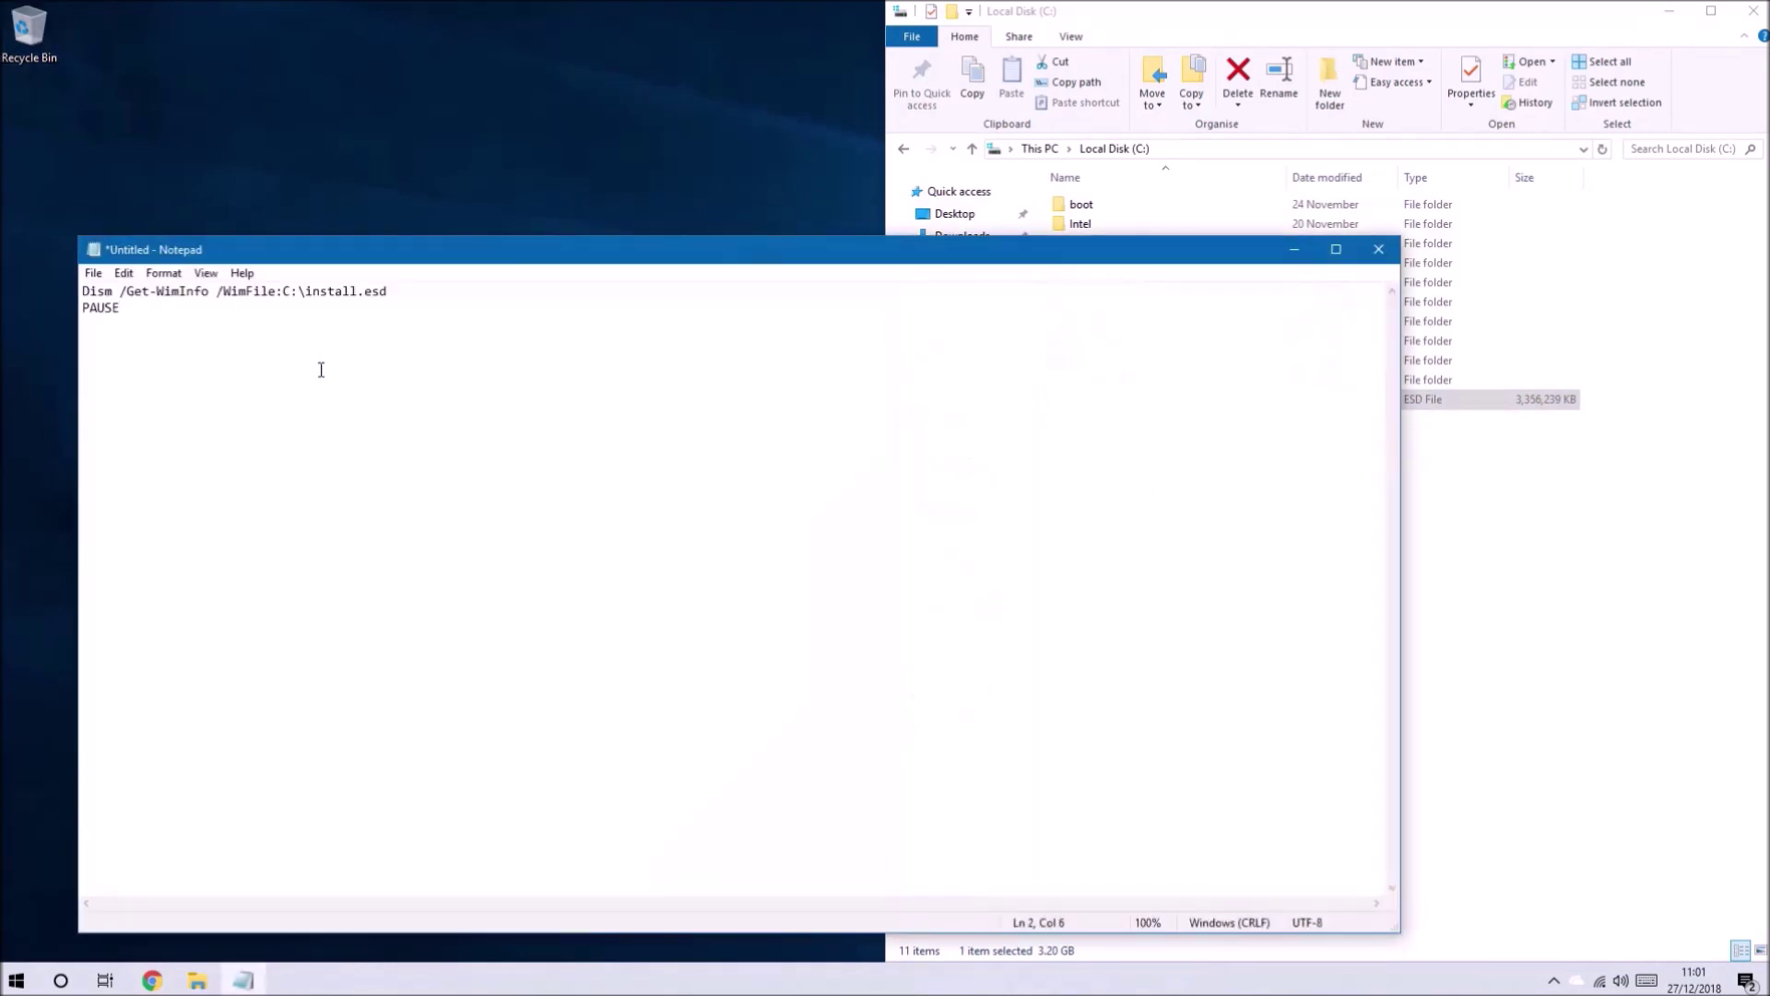
Save the script to the Desktop as installesdlookup.cmd with file type All Files
click(93, 273)
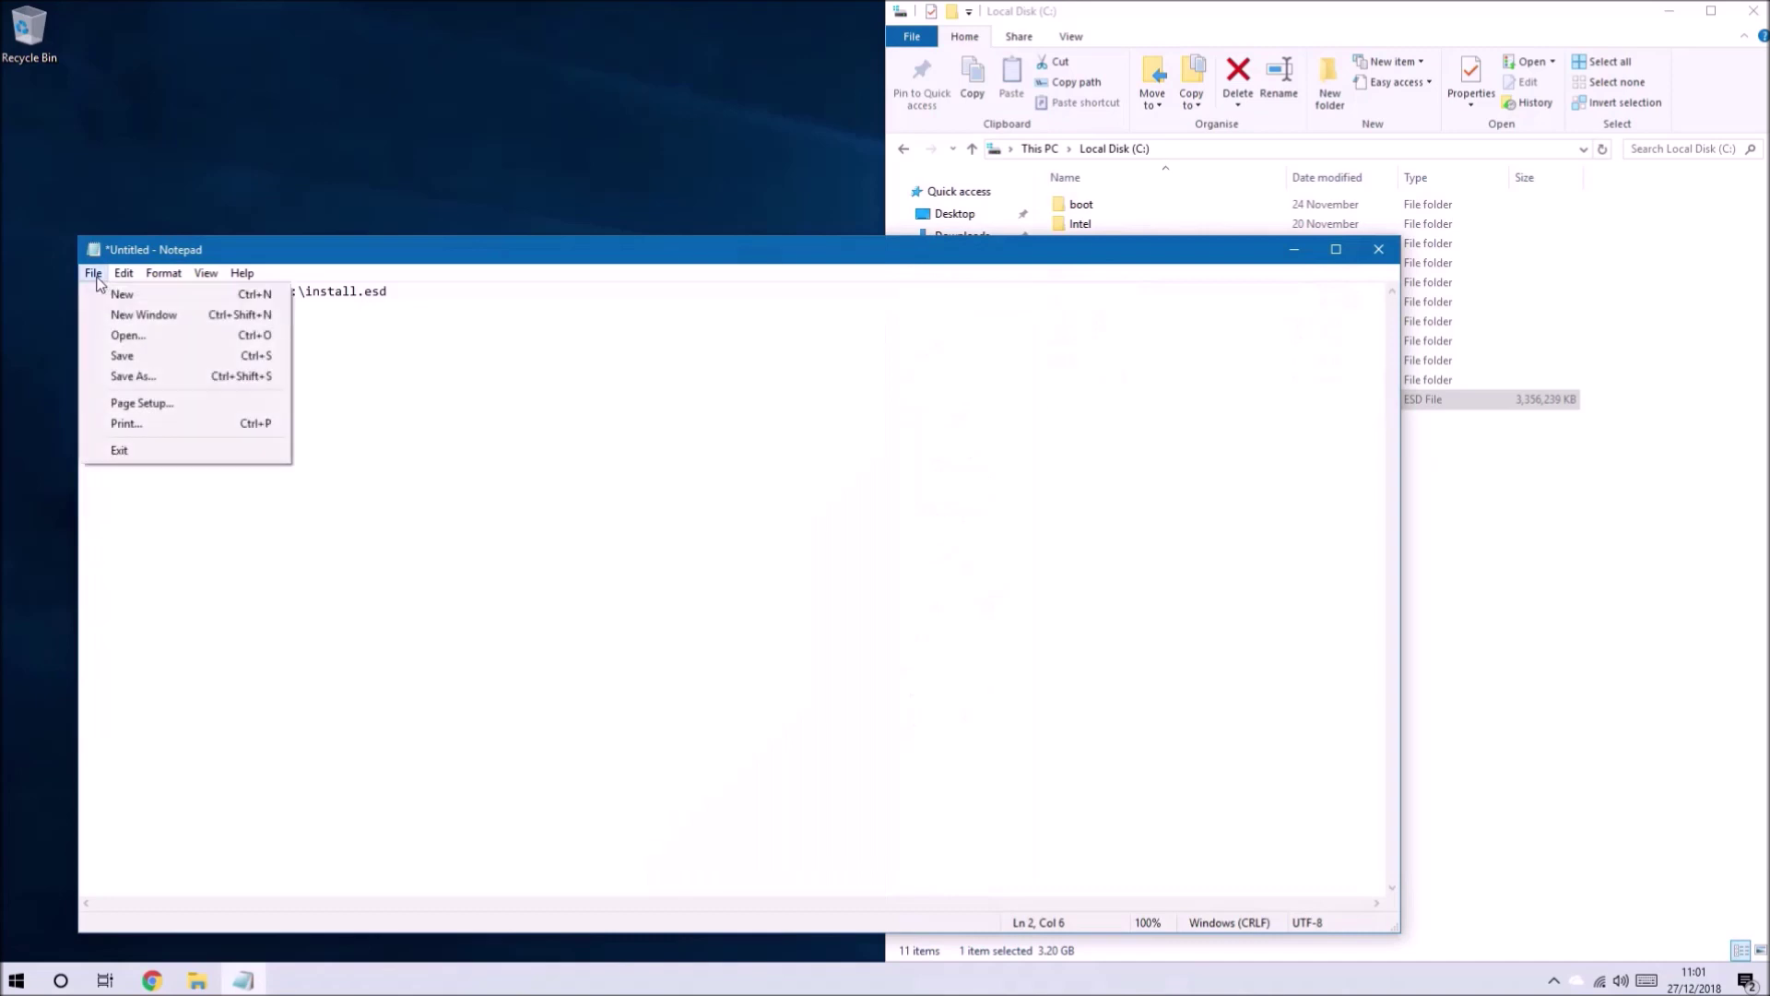
click(159, 378)
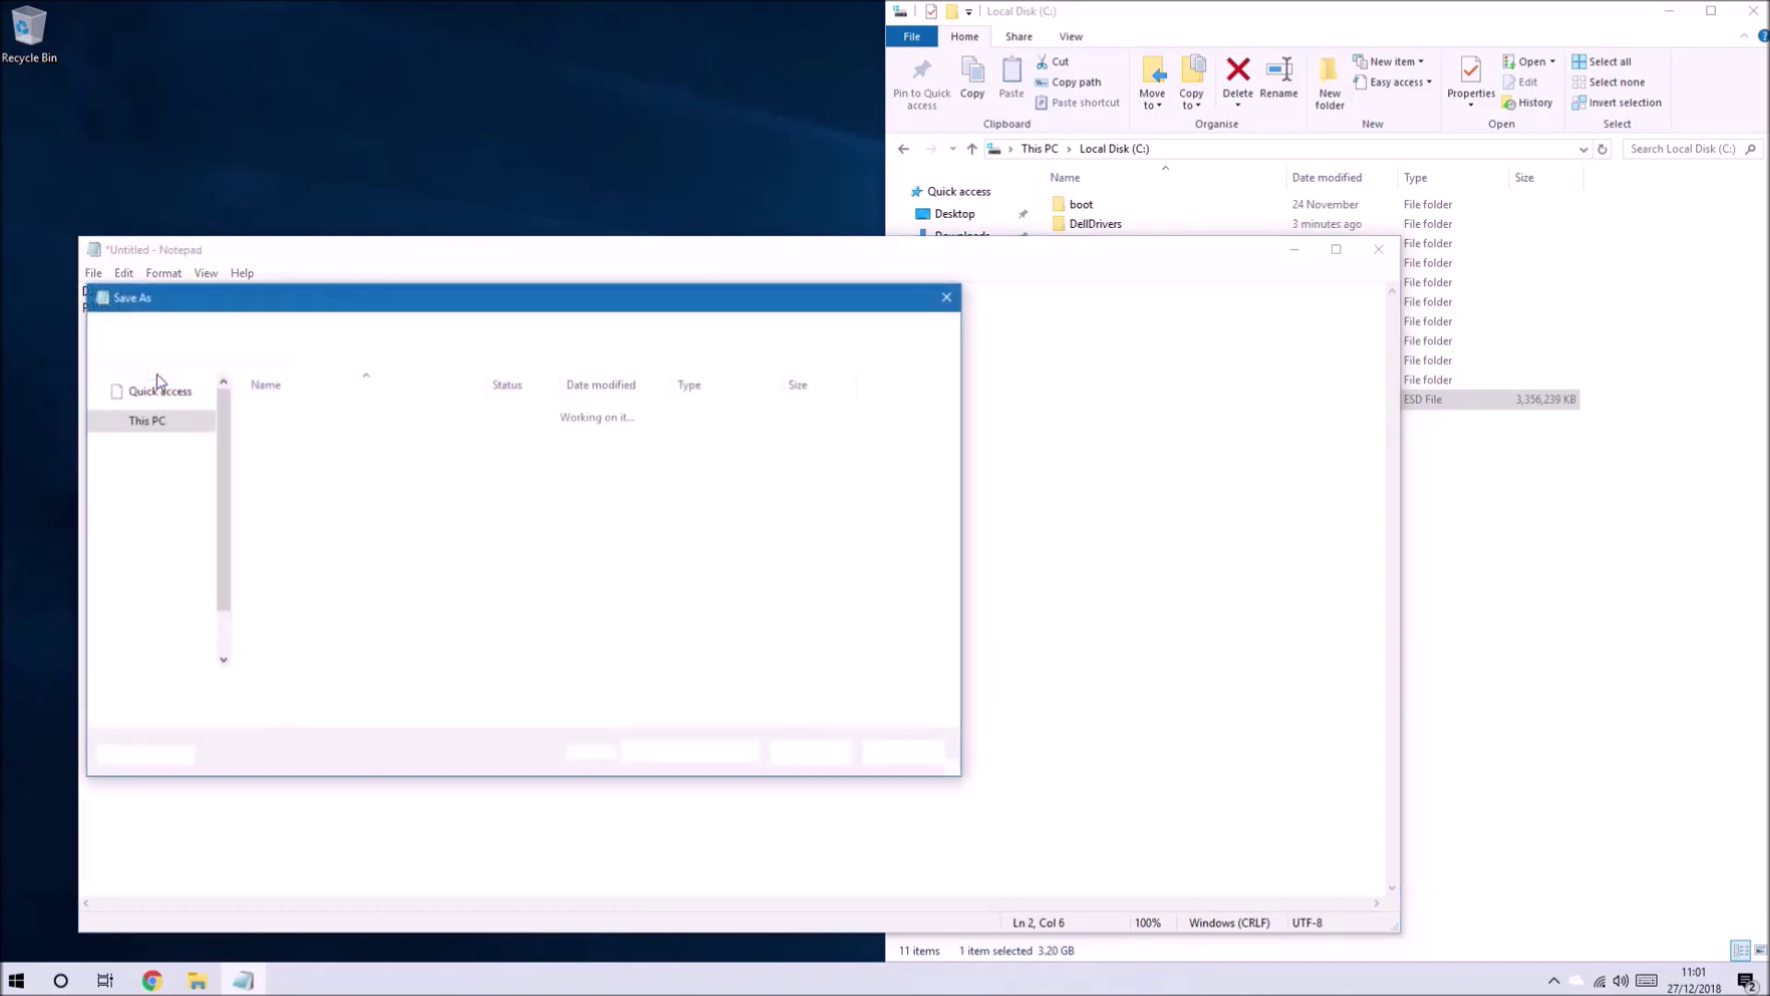
key(Escape)
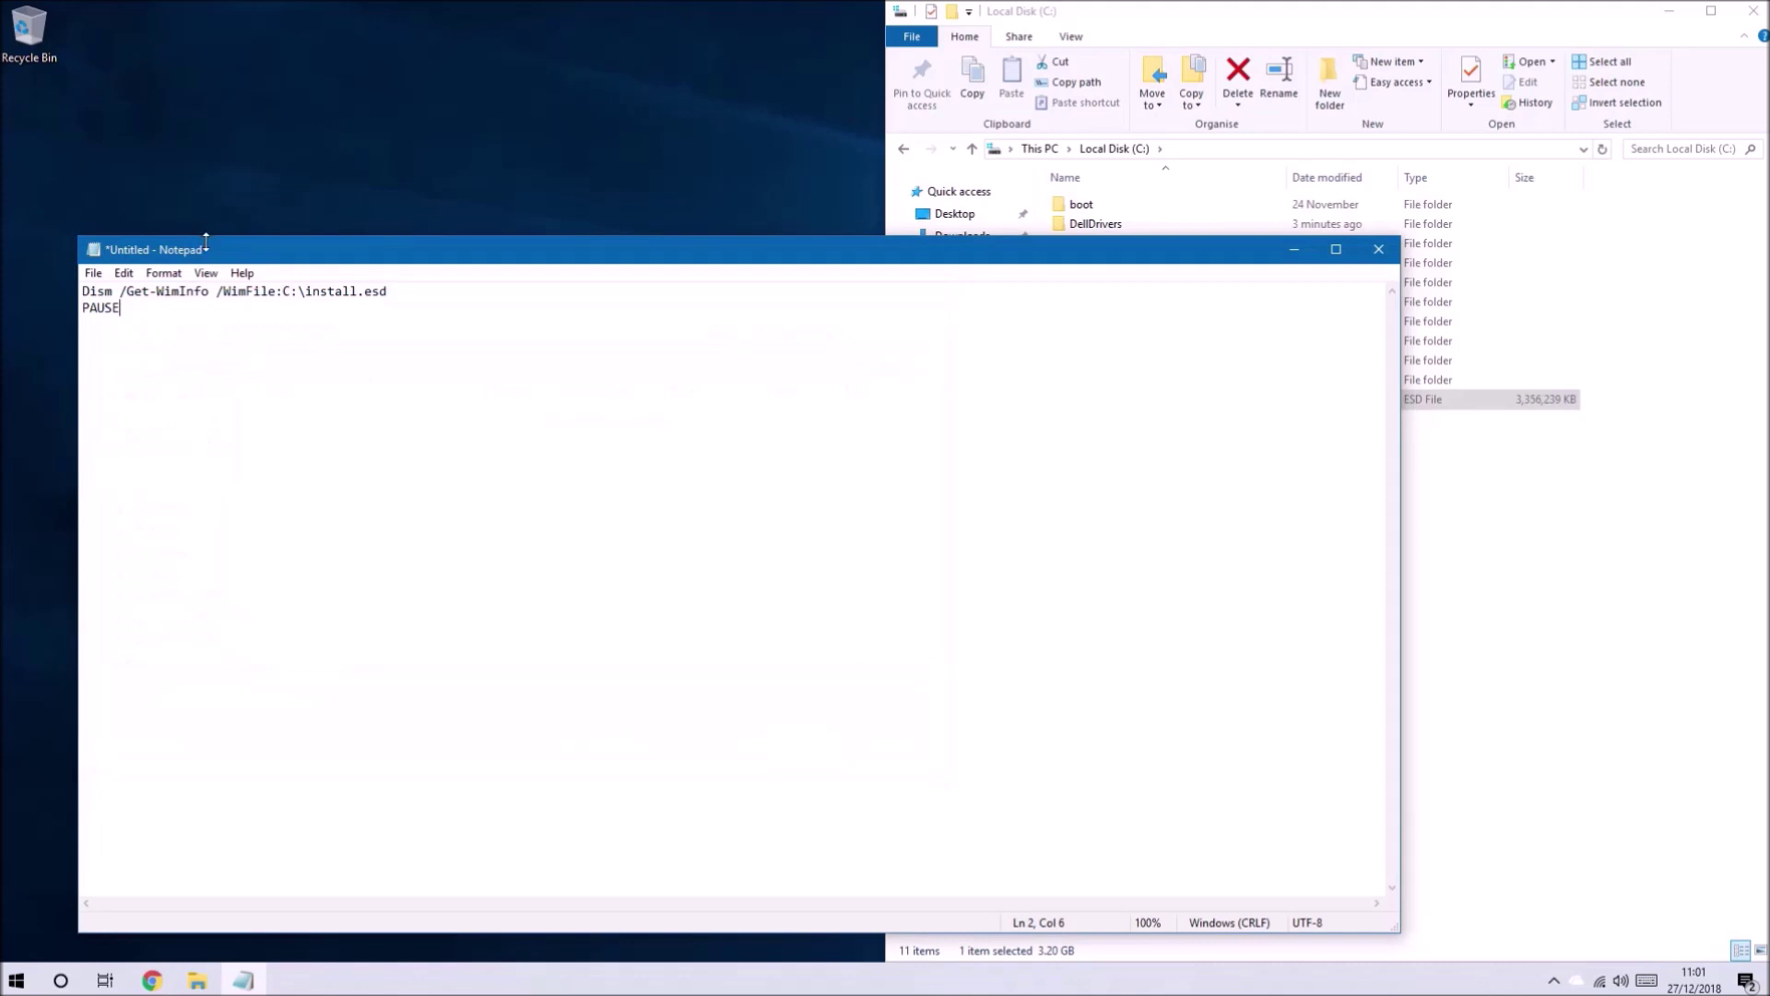
drag(211, 252, 3, 212)
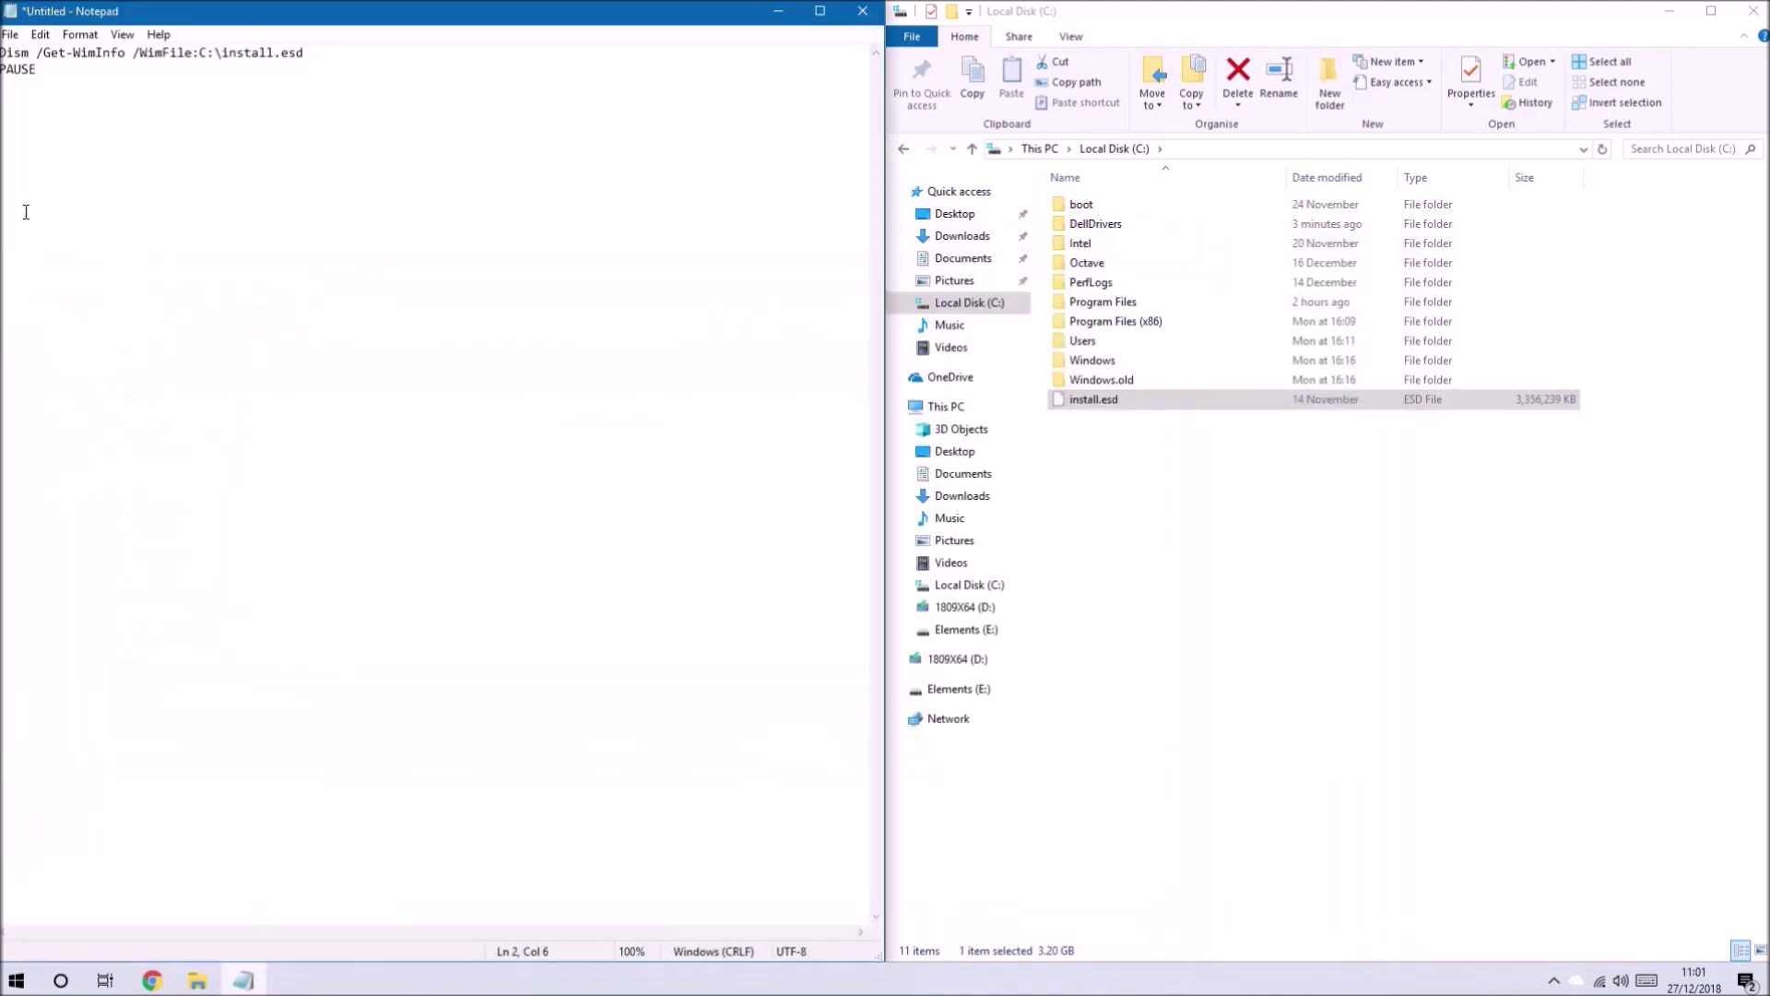
click(13, 35)
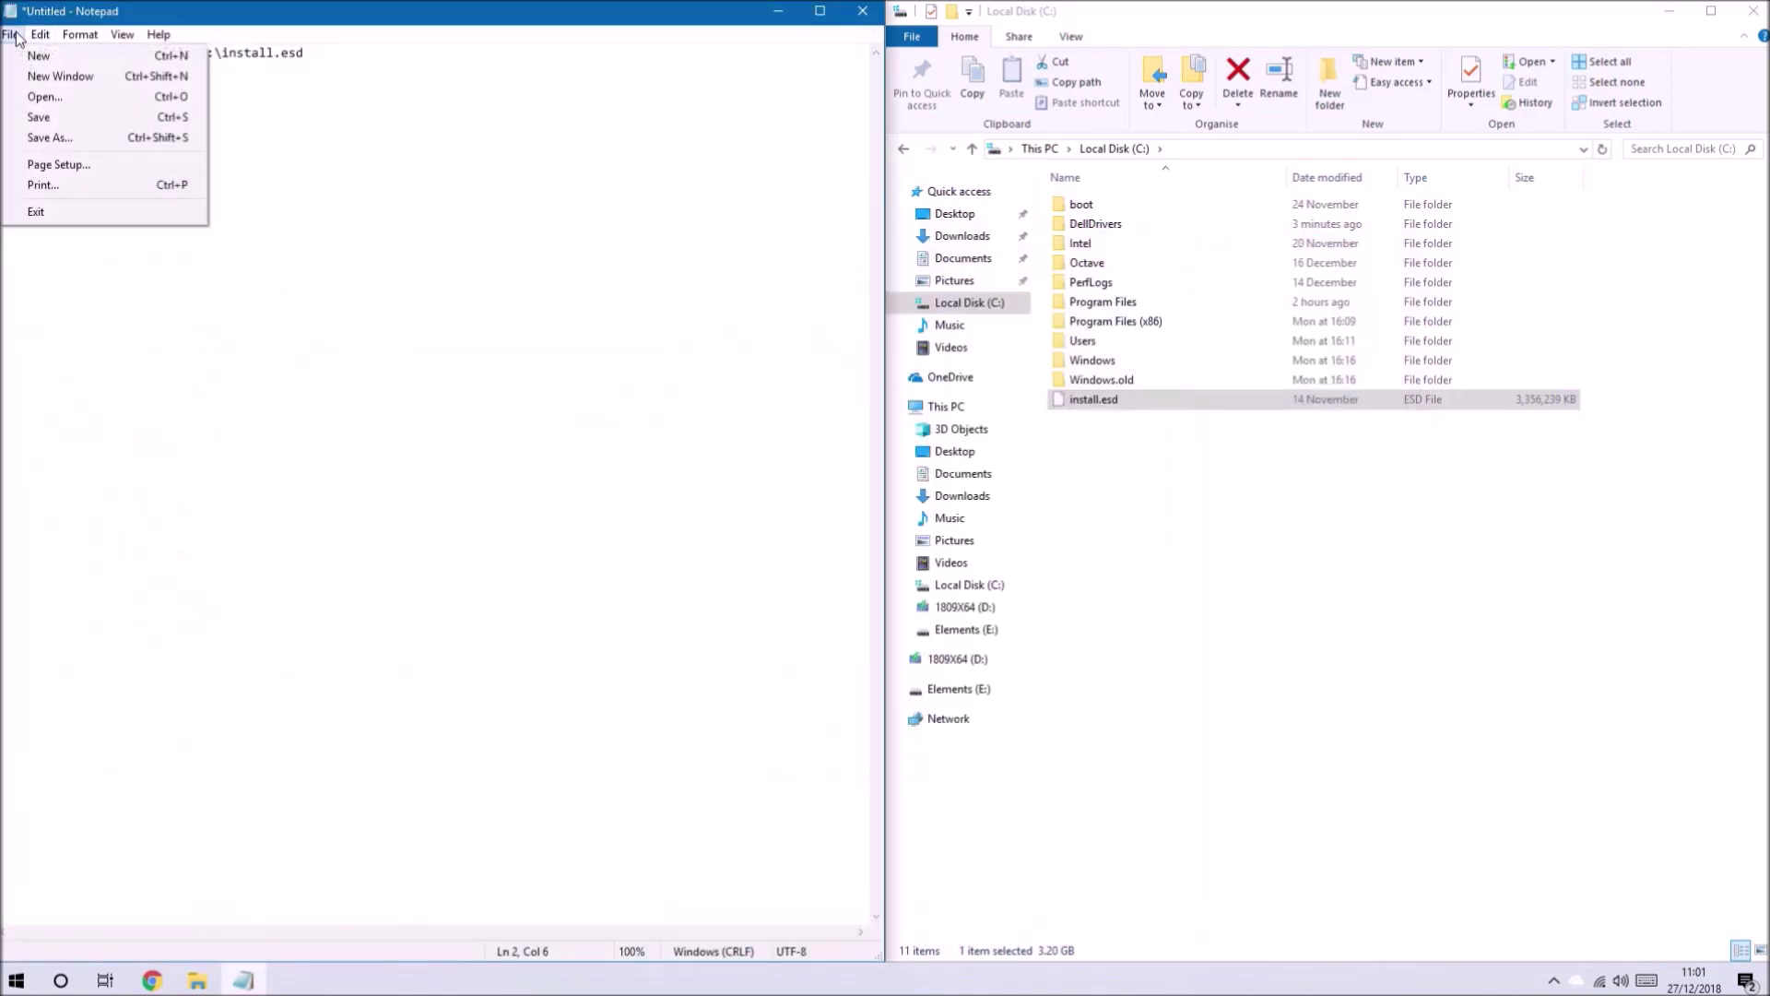
click(65, 137)
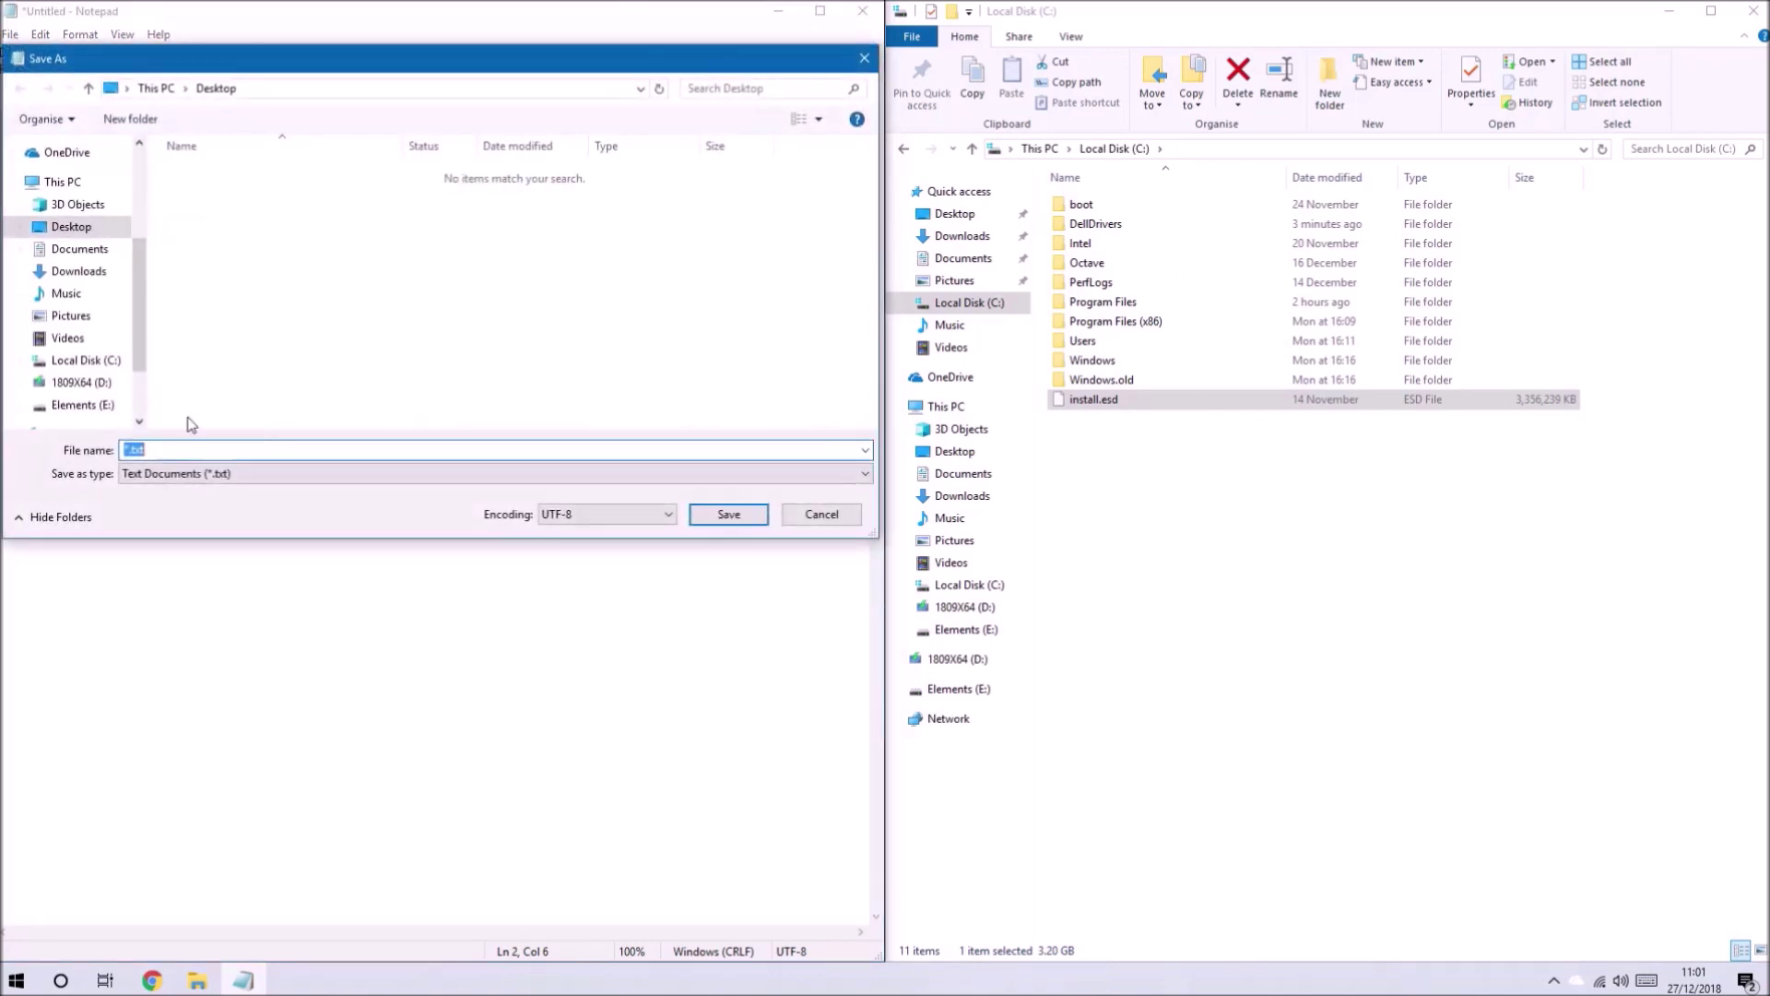
click(210, 472)
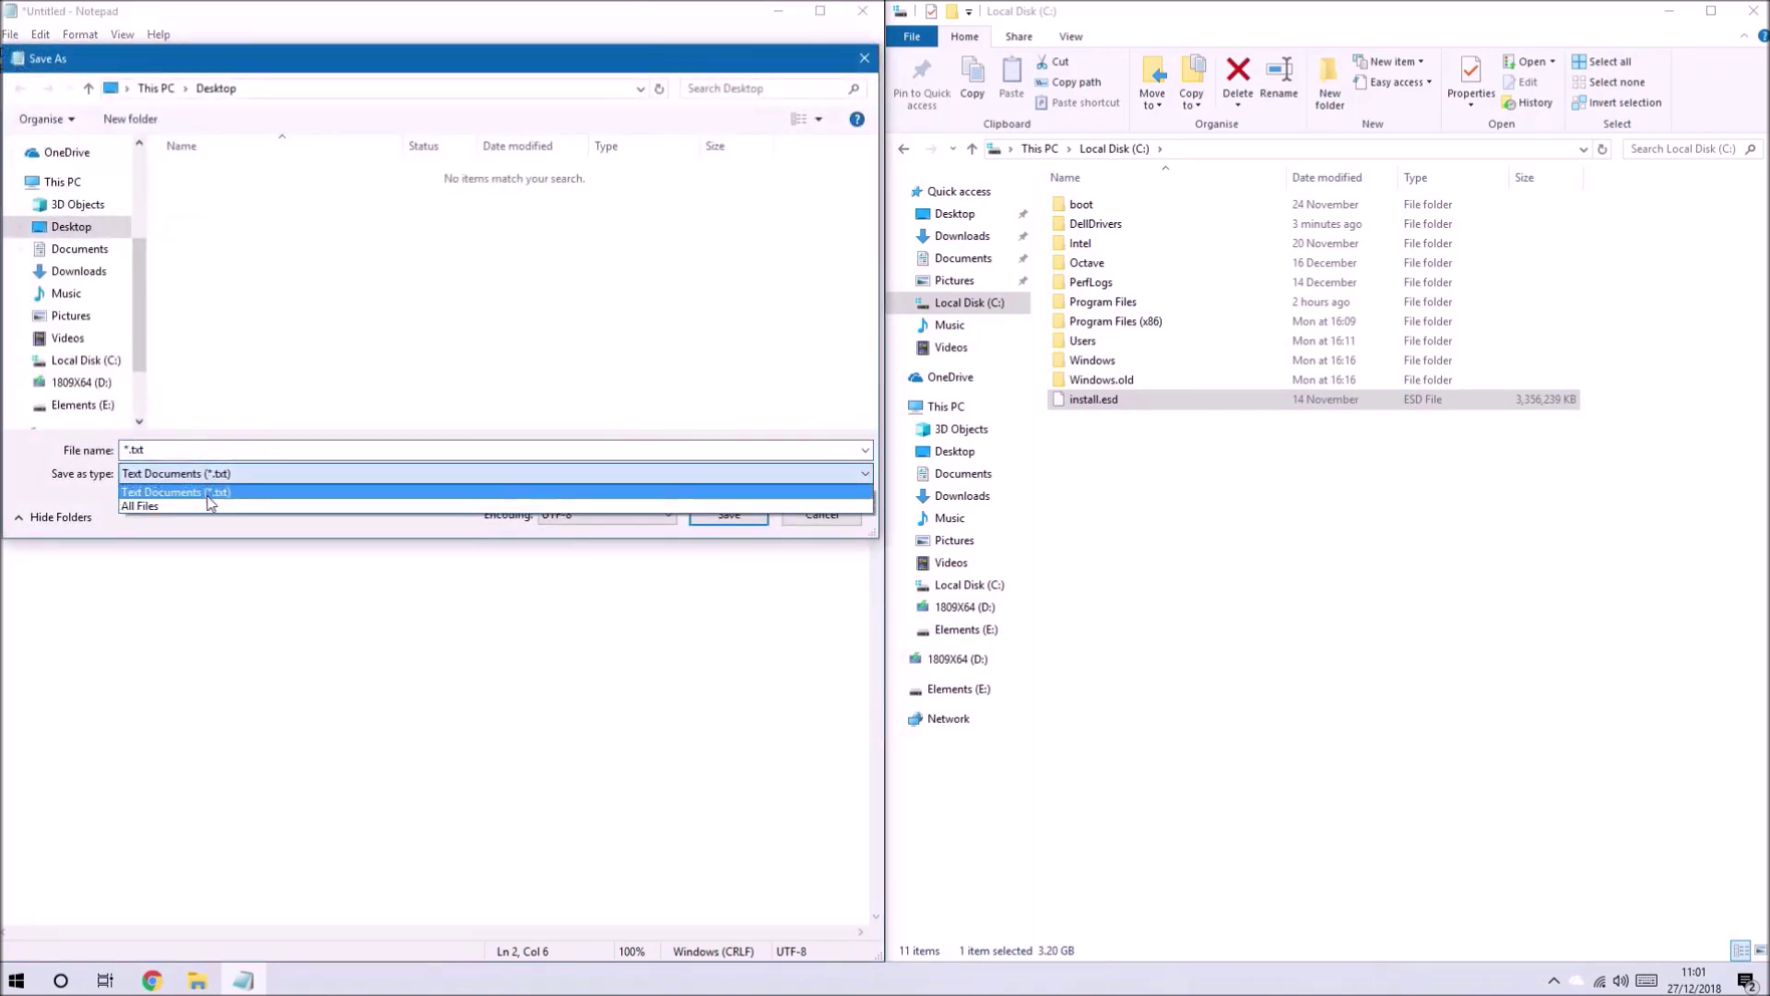
click(210, 505)
click(213, 452)
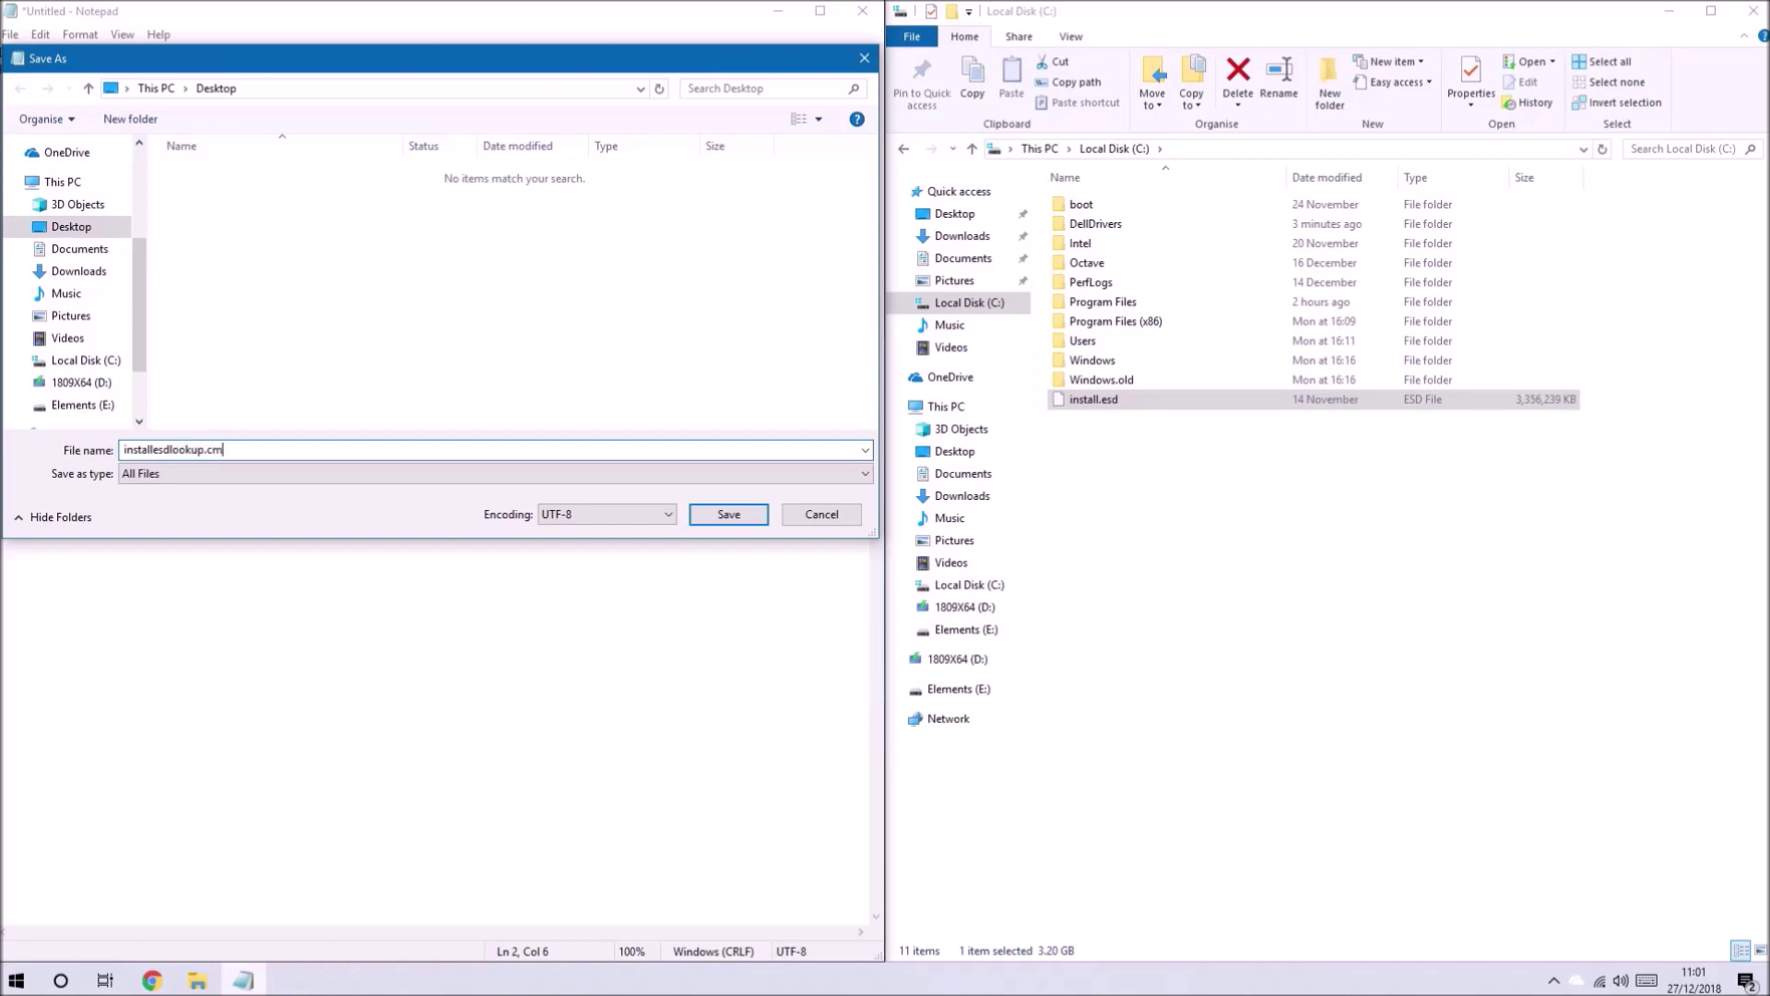
key(Return)
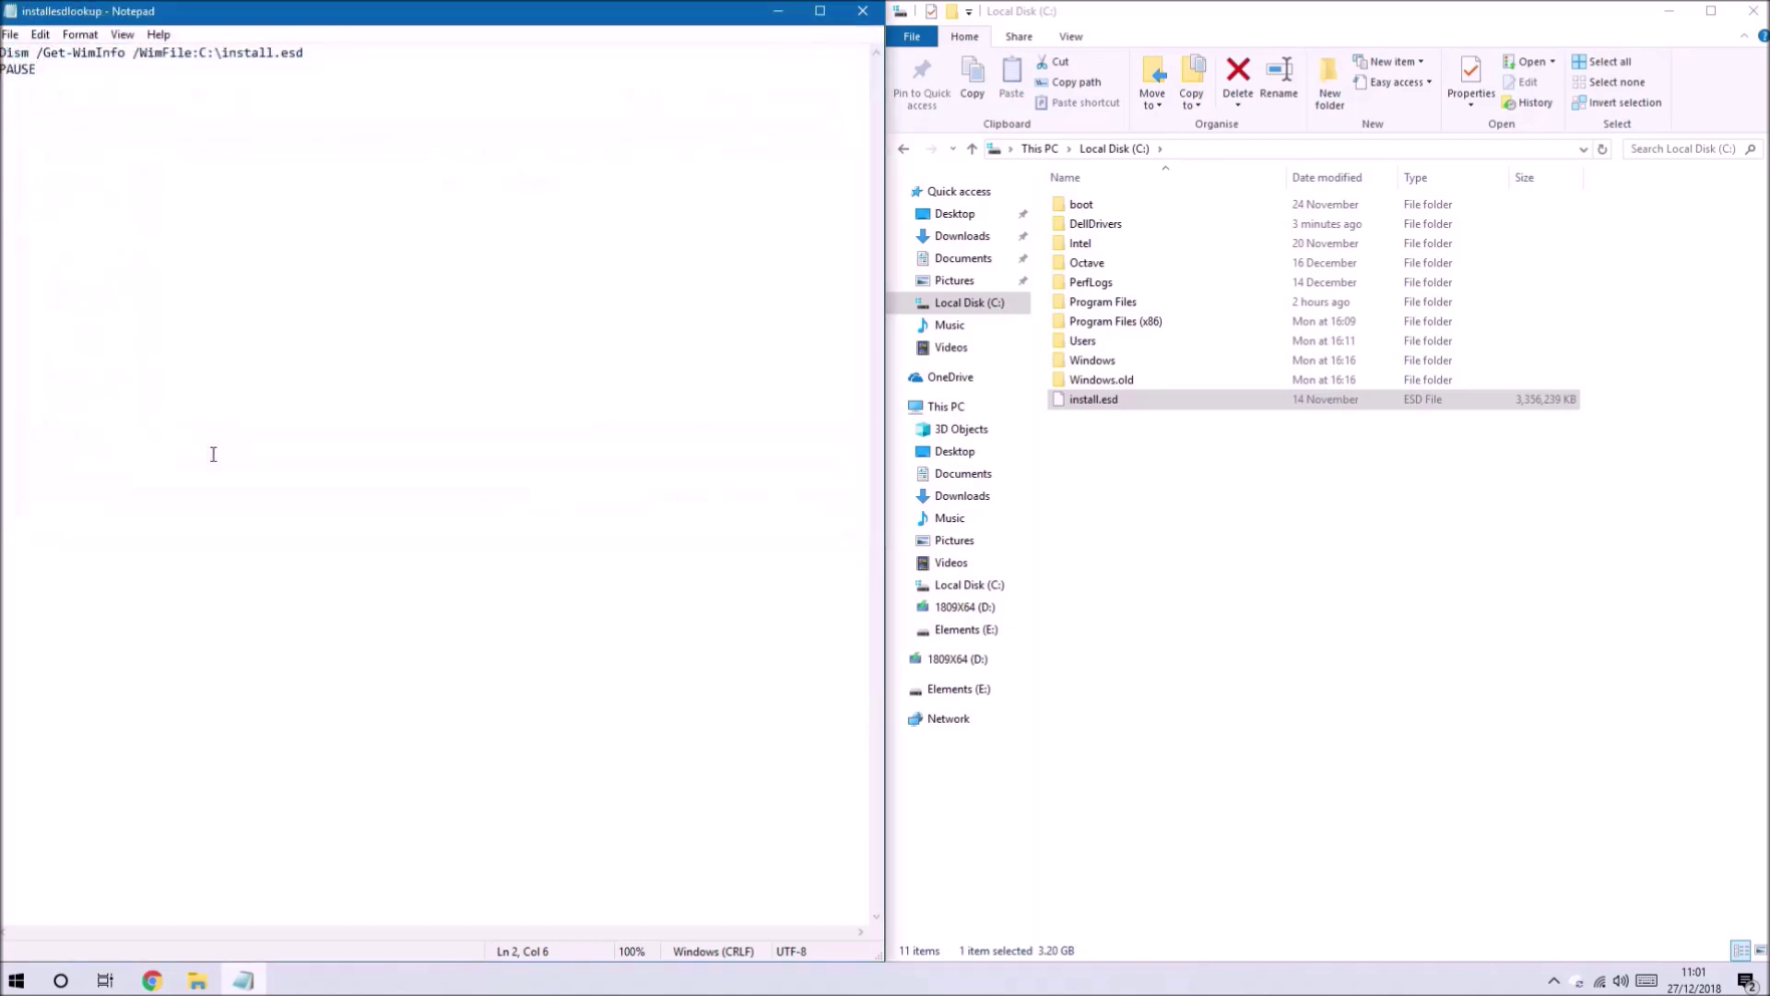
Run installesdlookup as administrator to list the seven Windows 10 editions in install.esd
click(862, 11)
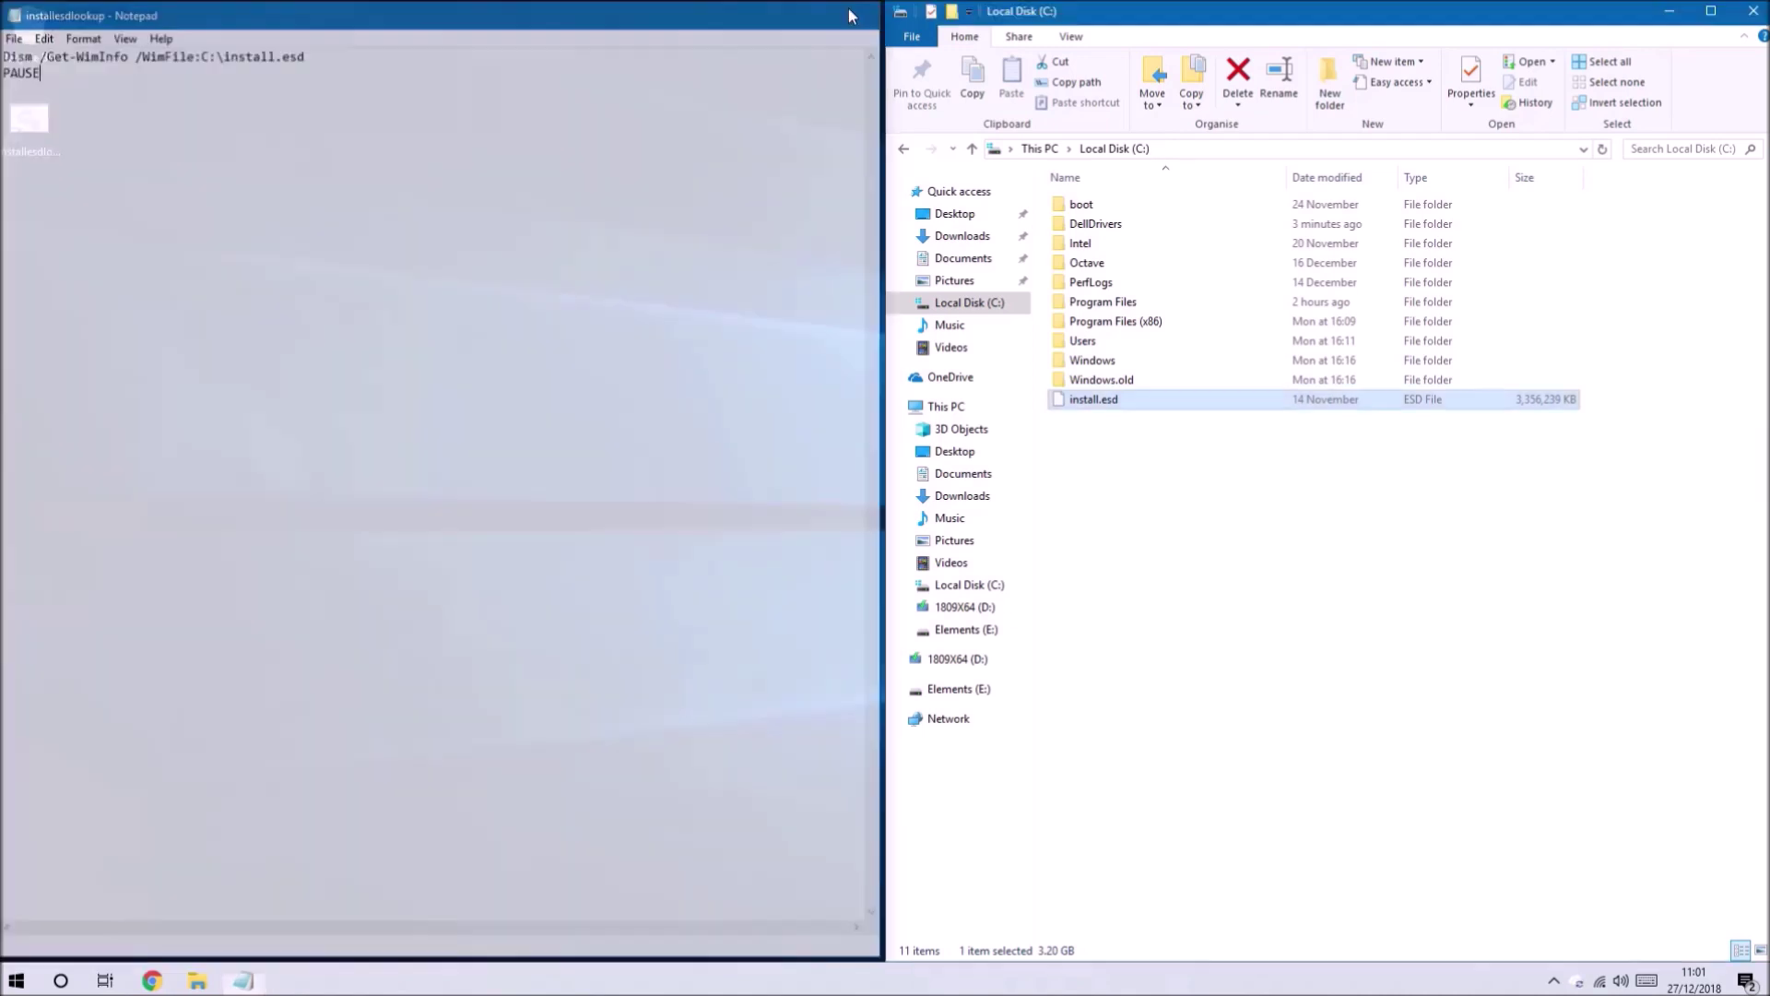
right_click(37, 121)
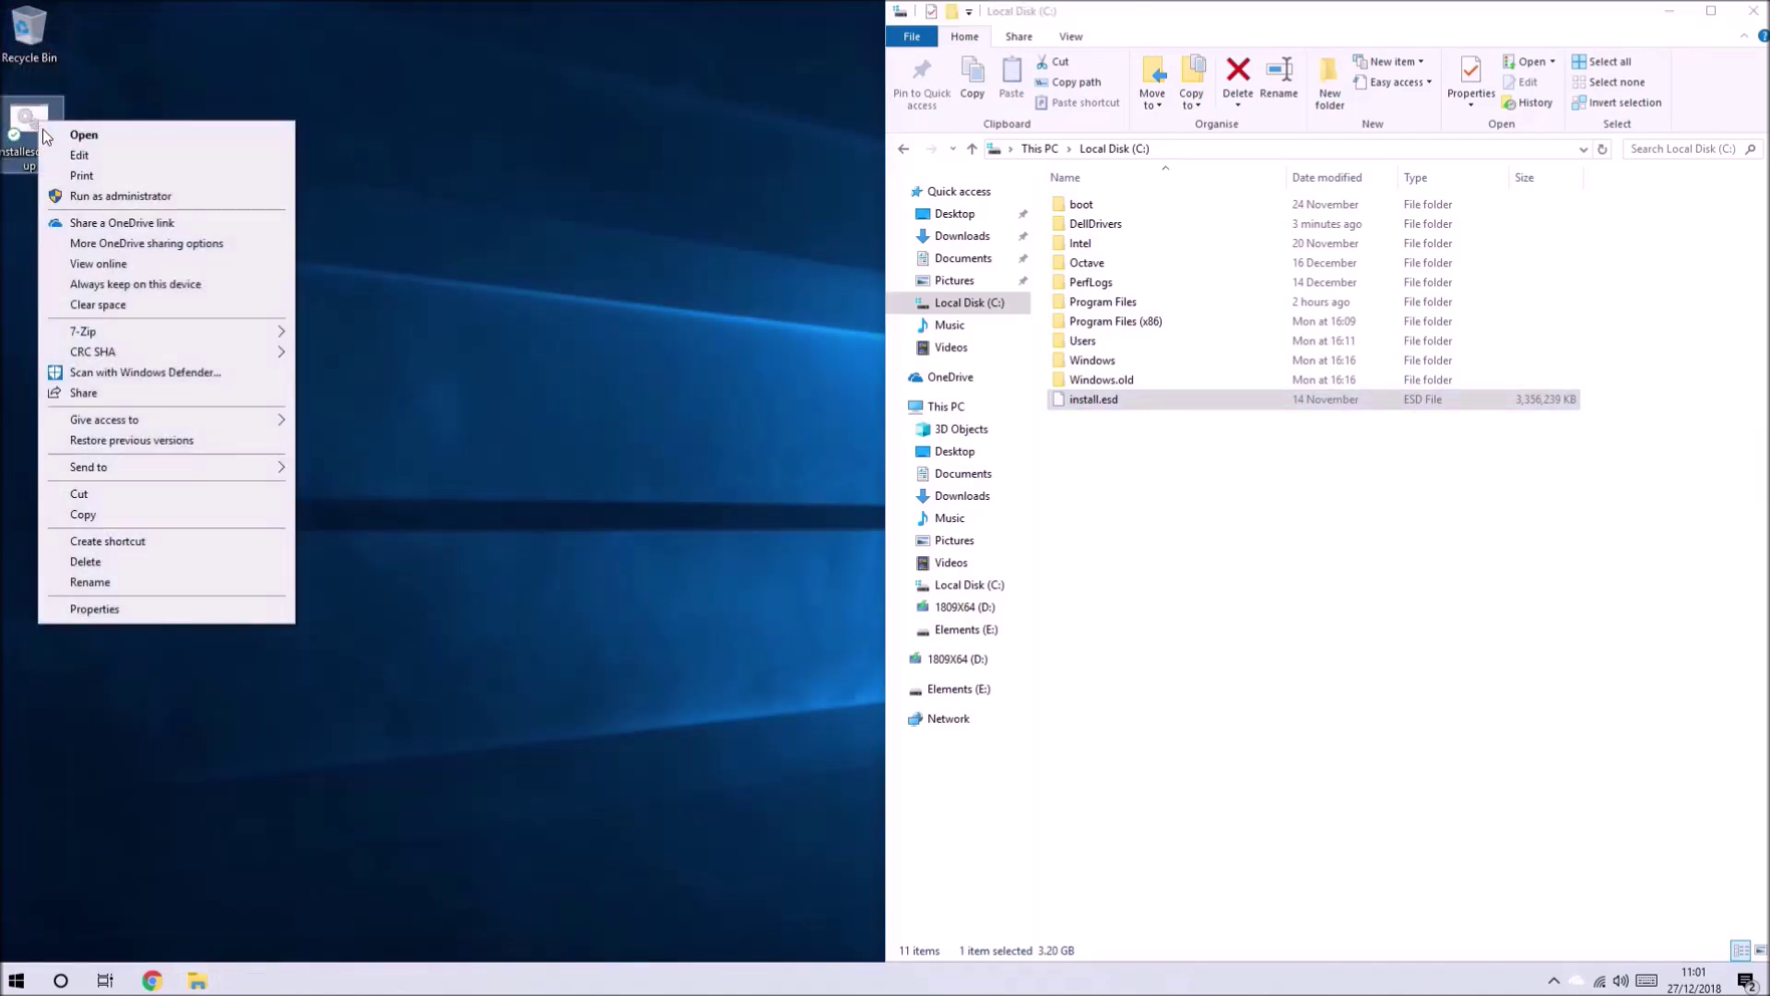
click(76, 196)
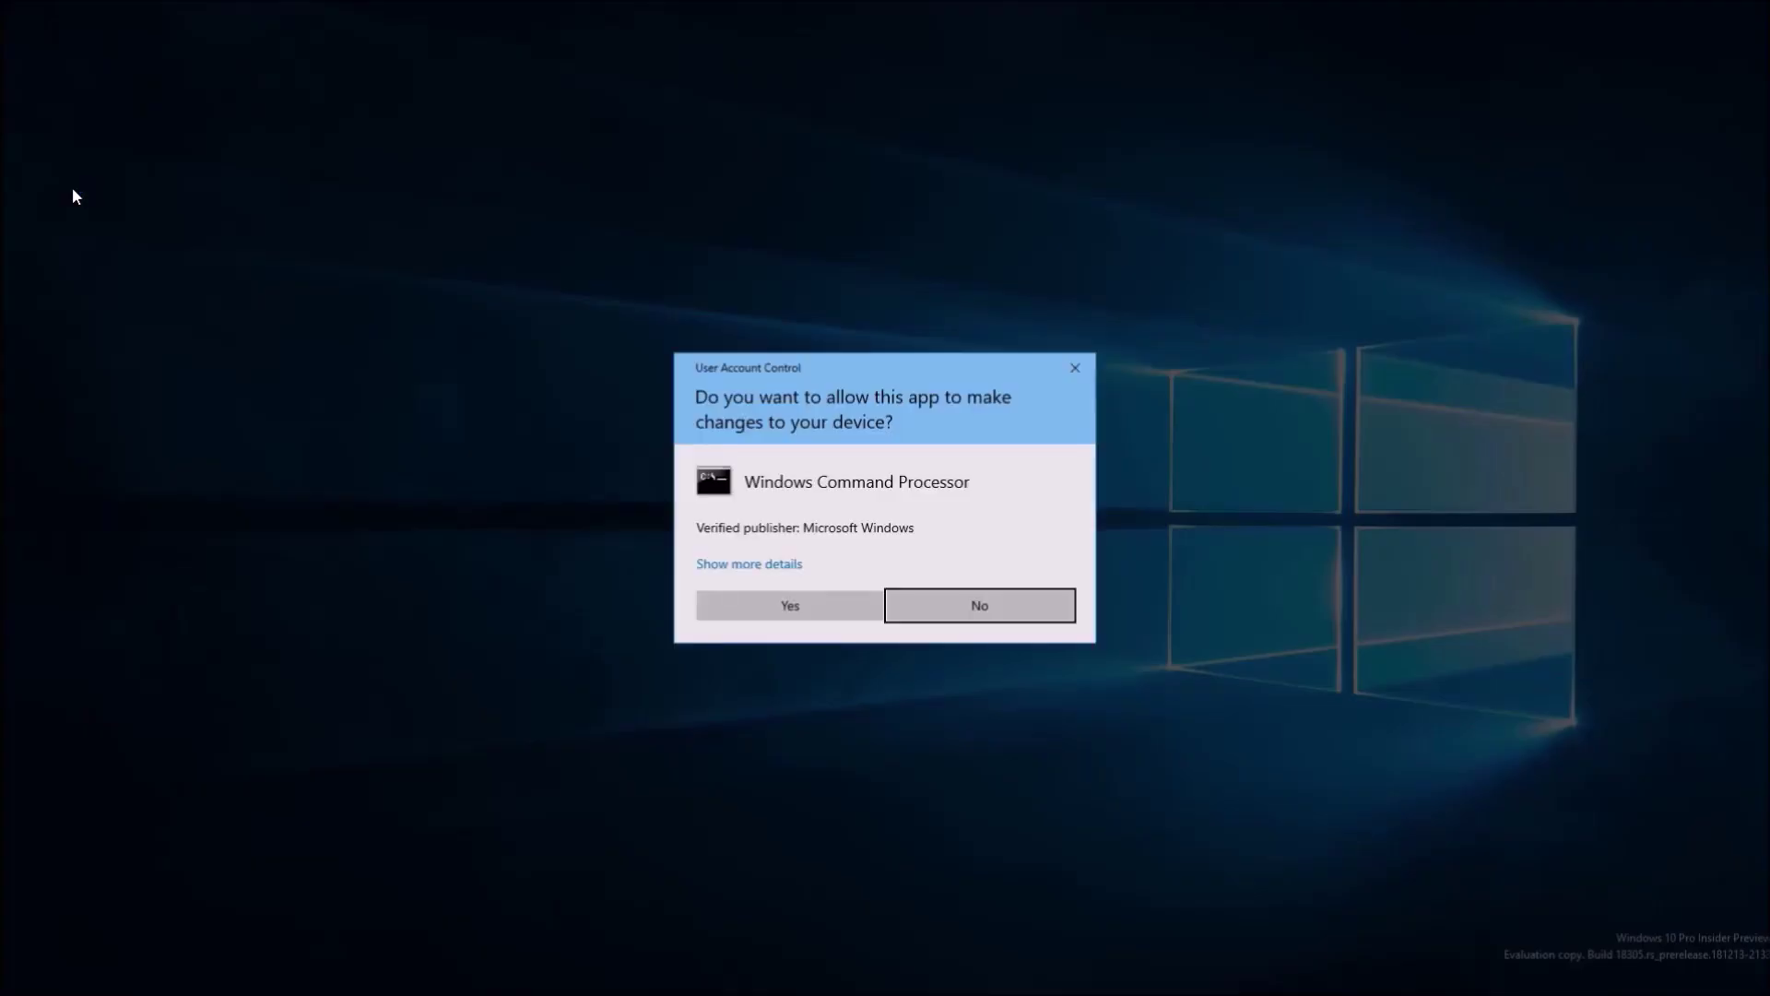
click(835, 614)
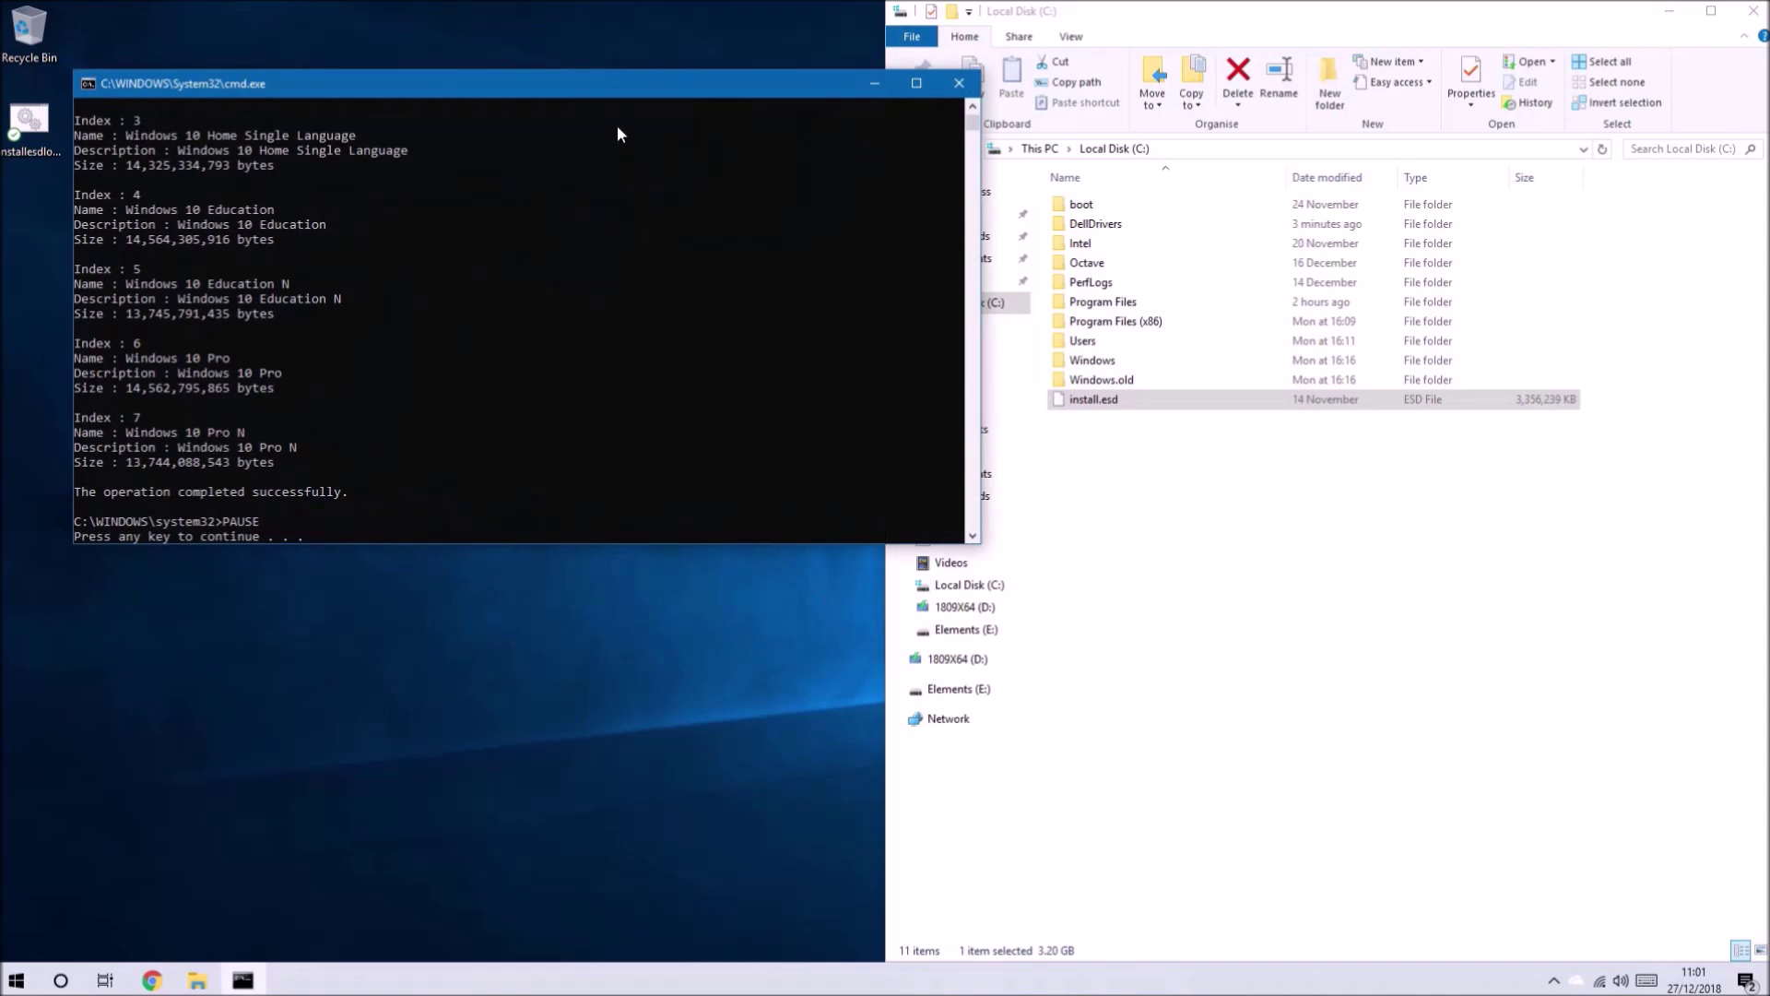
drag(605, 101, 490, 107)
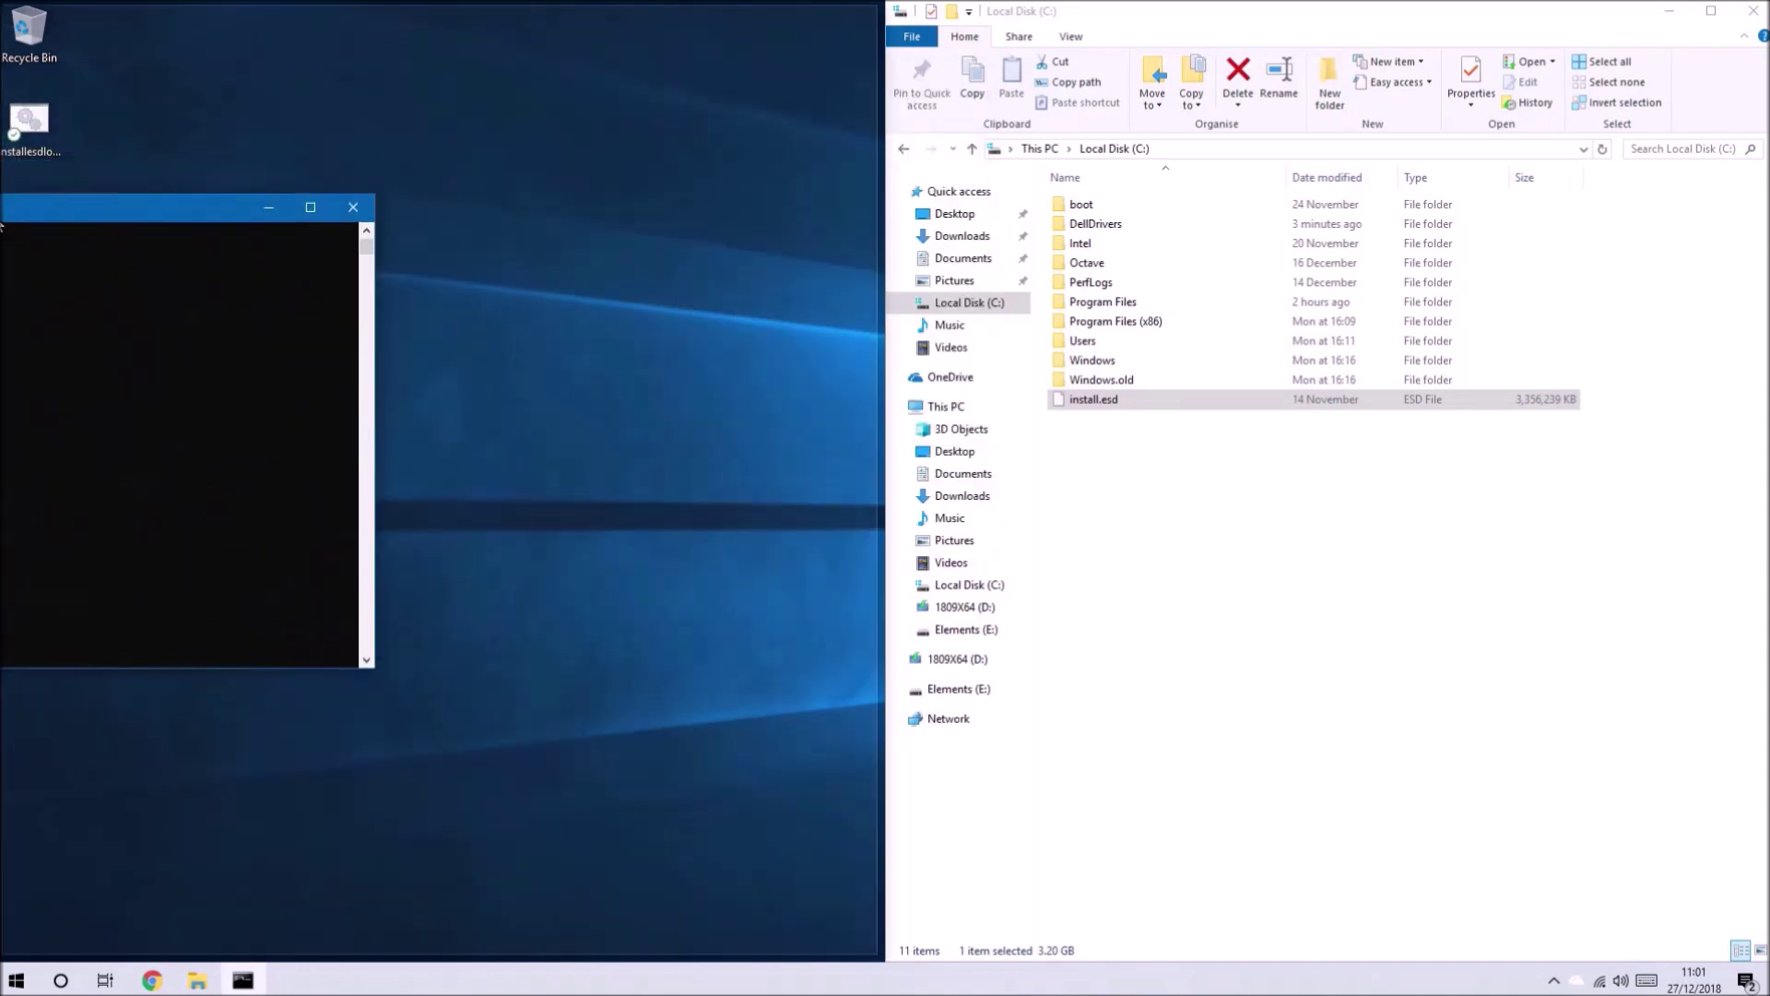
drag(2, 225, 0, 226)
scroll(378, 398, up, 6)
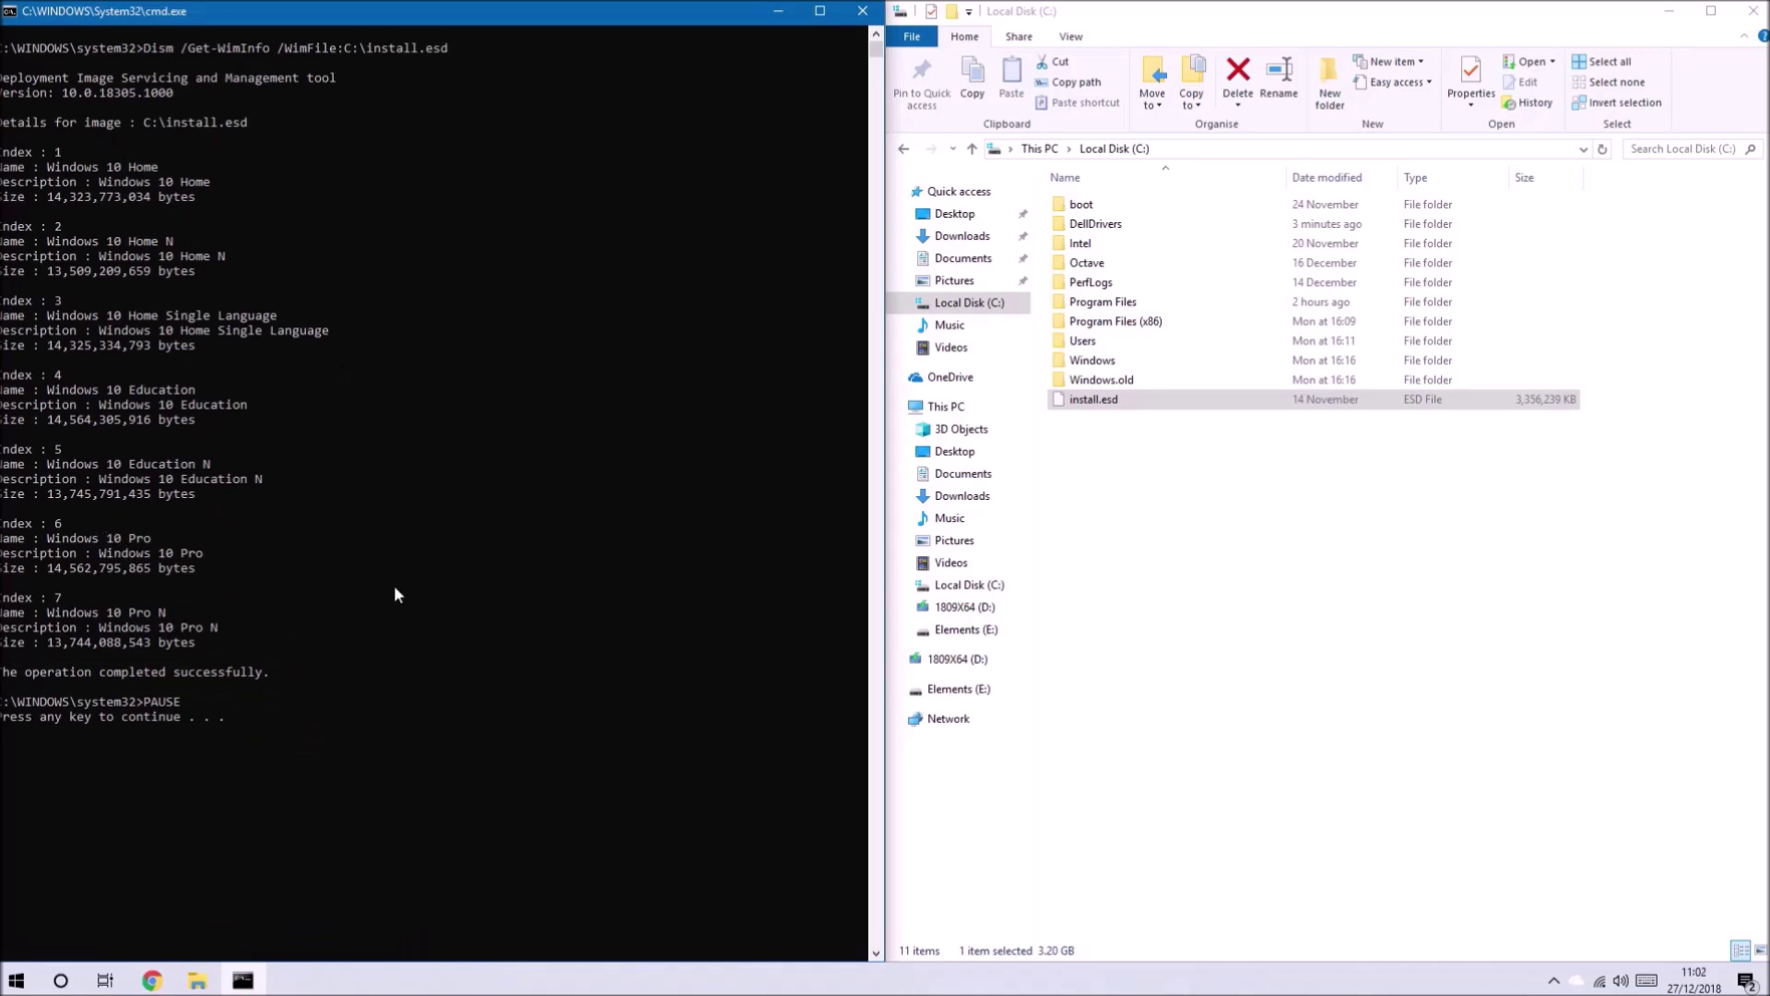
key(Return)
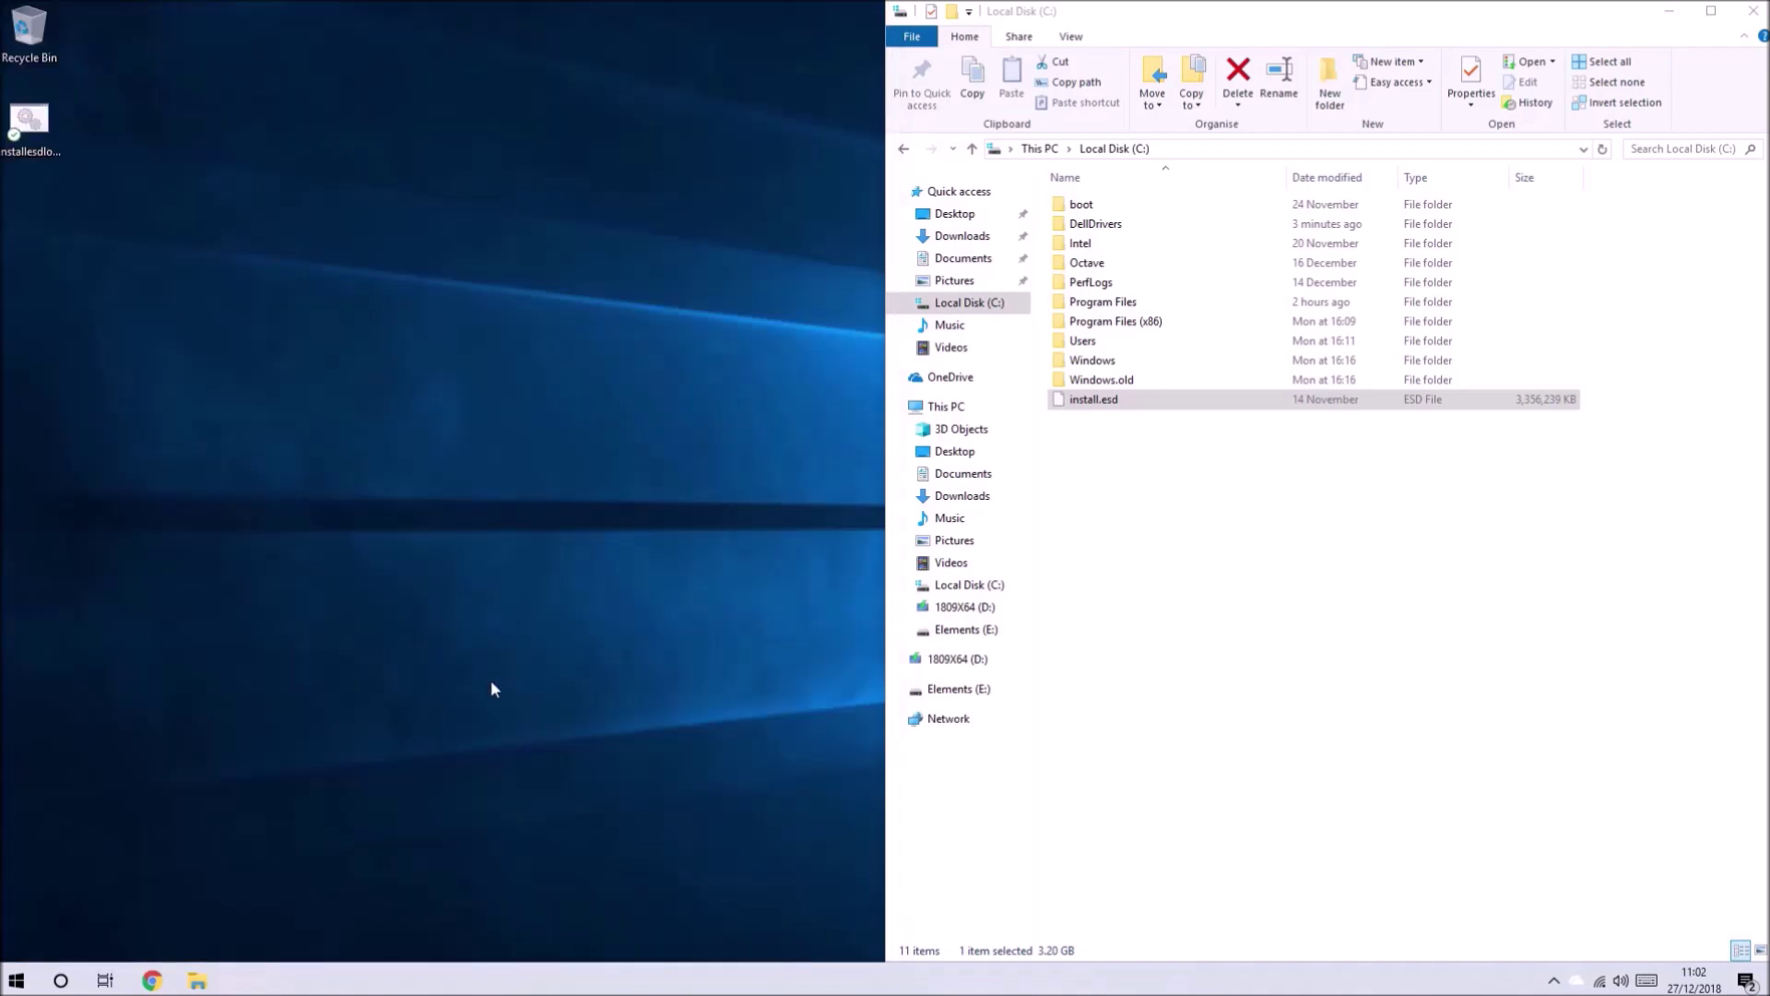
click(152, 979)
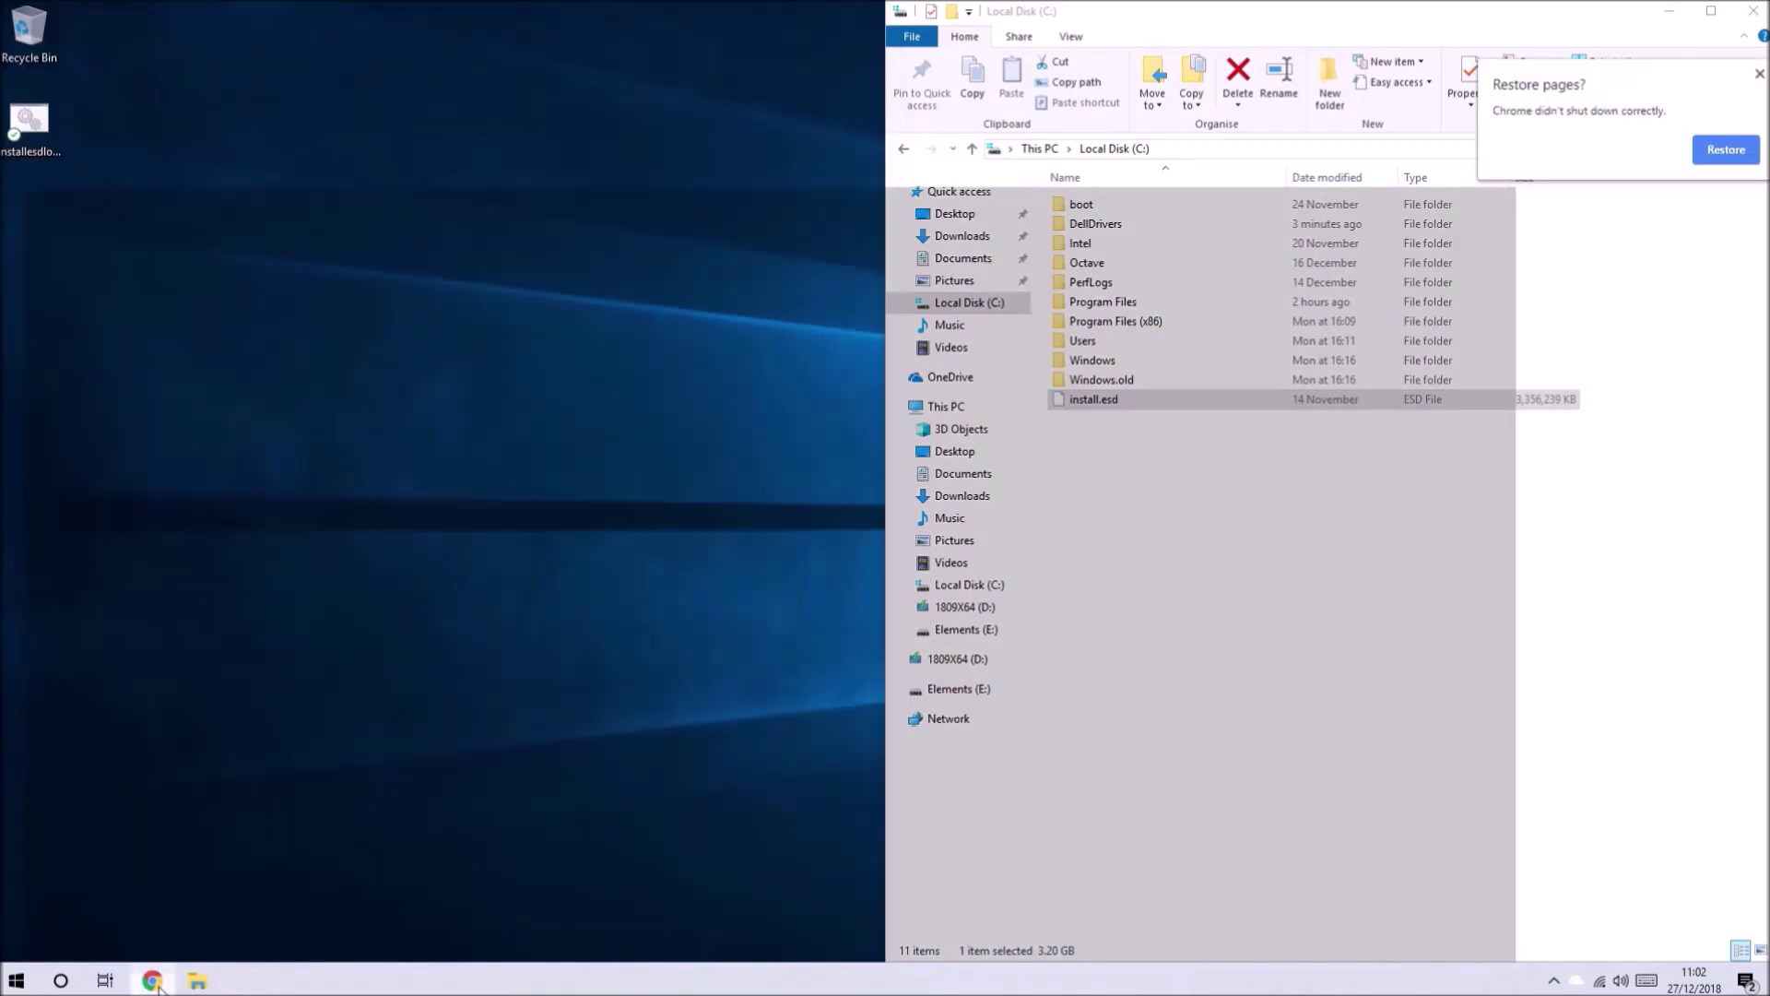
Copy the dism /Export-Image command for index 6 from the Convert Install.esd to install.wim section
scroll(803, 518, down, 7)
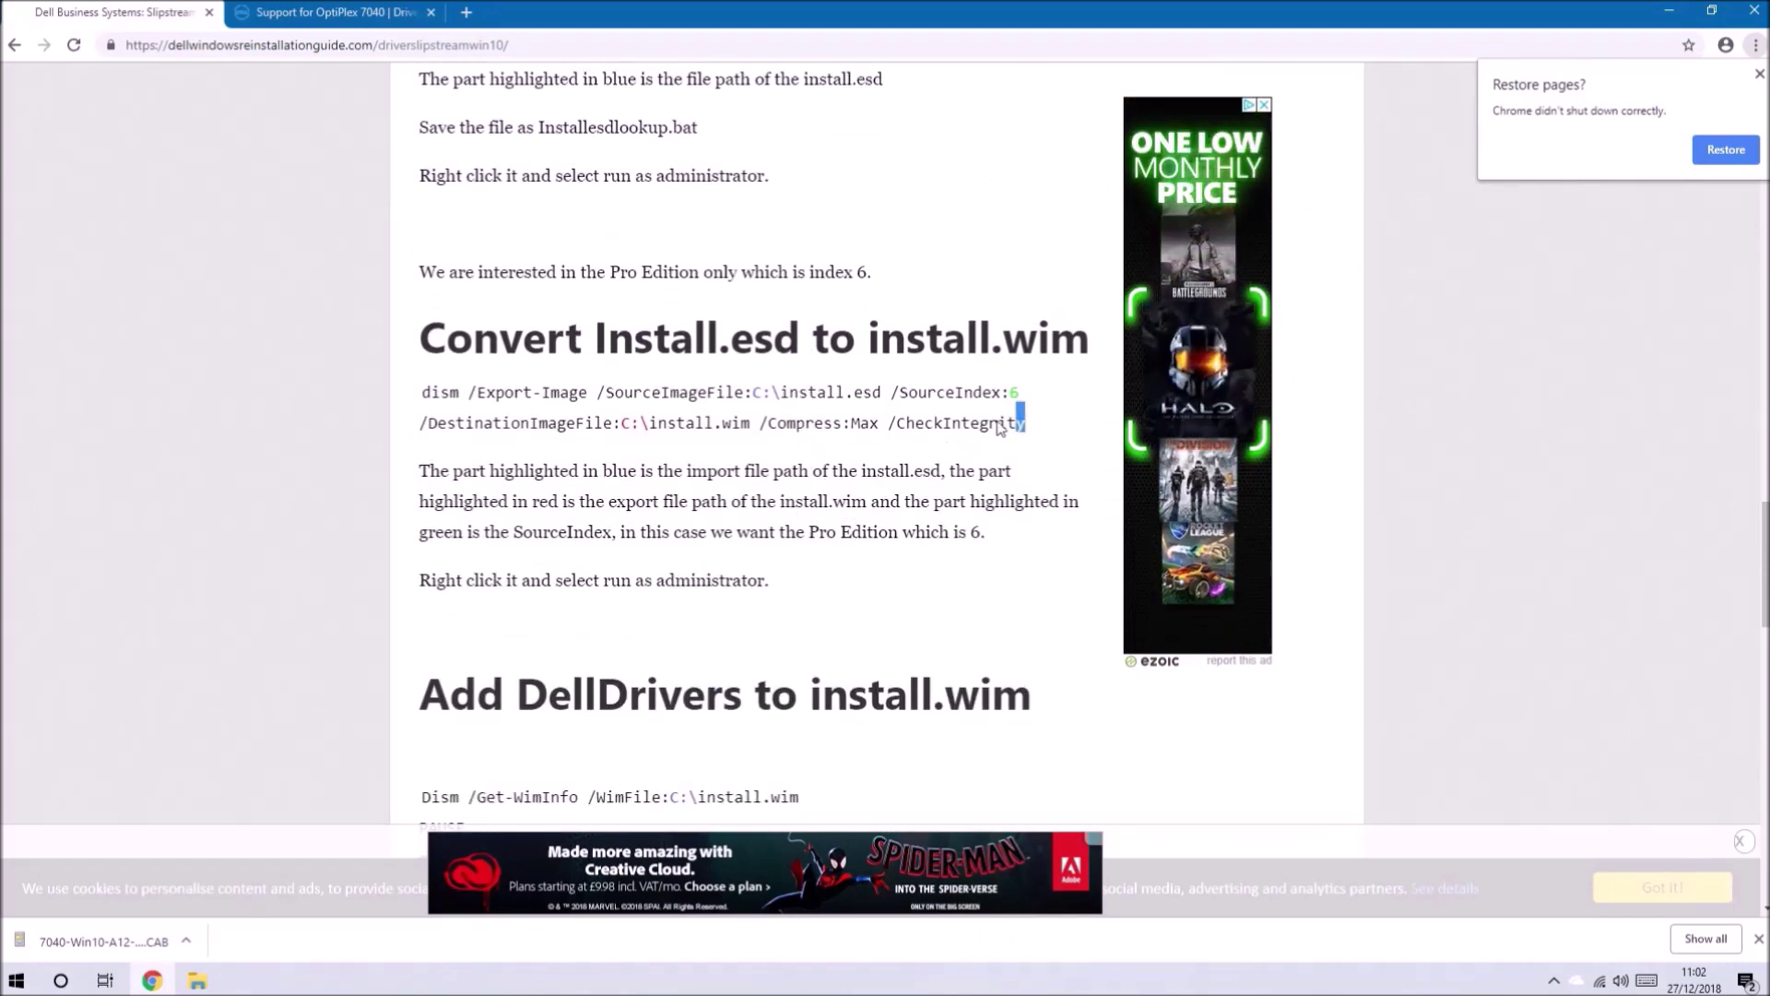
drag(1027, 424, 416, 393)
right_click(459, 394)
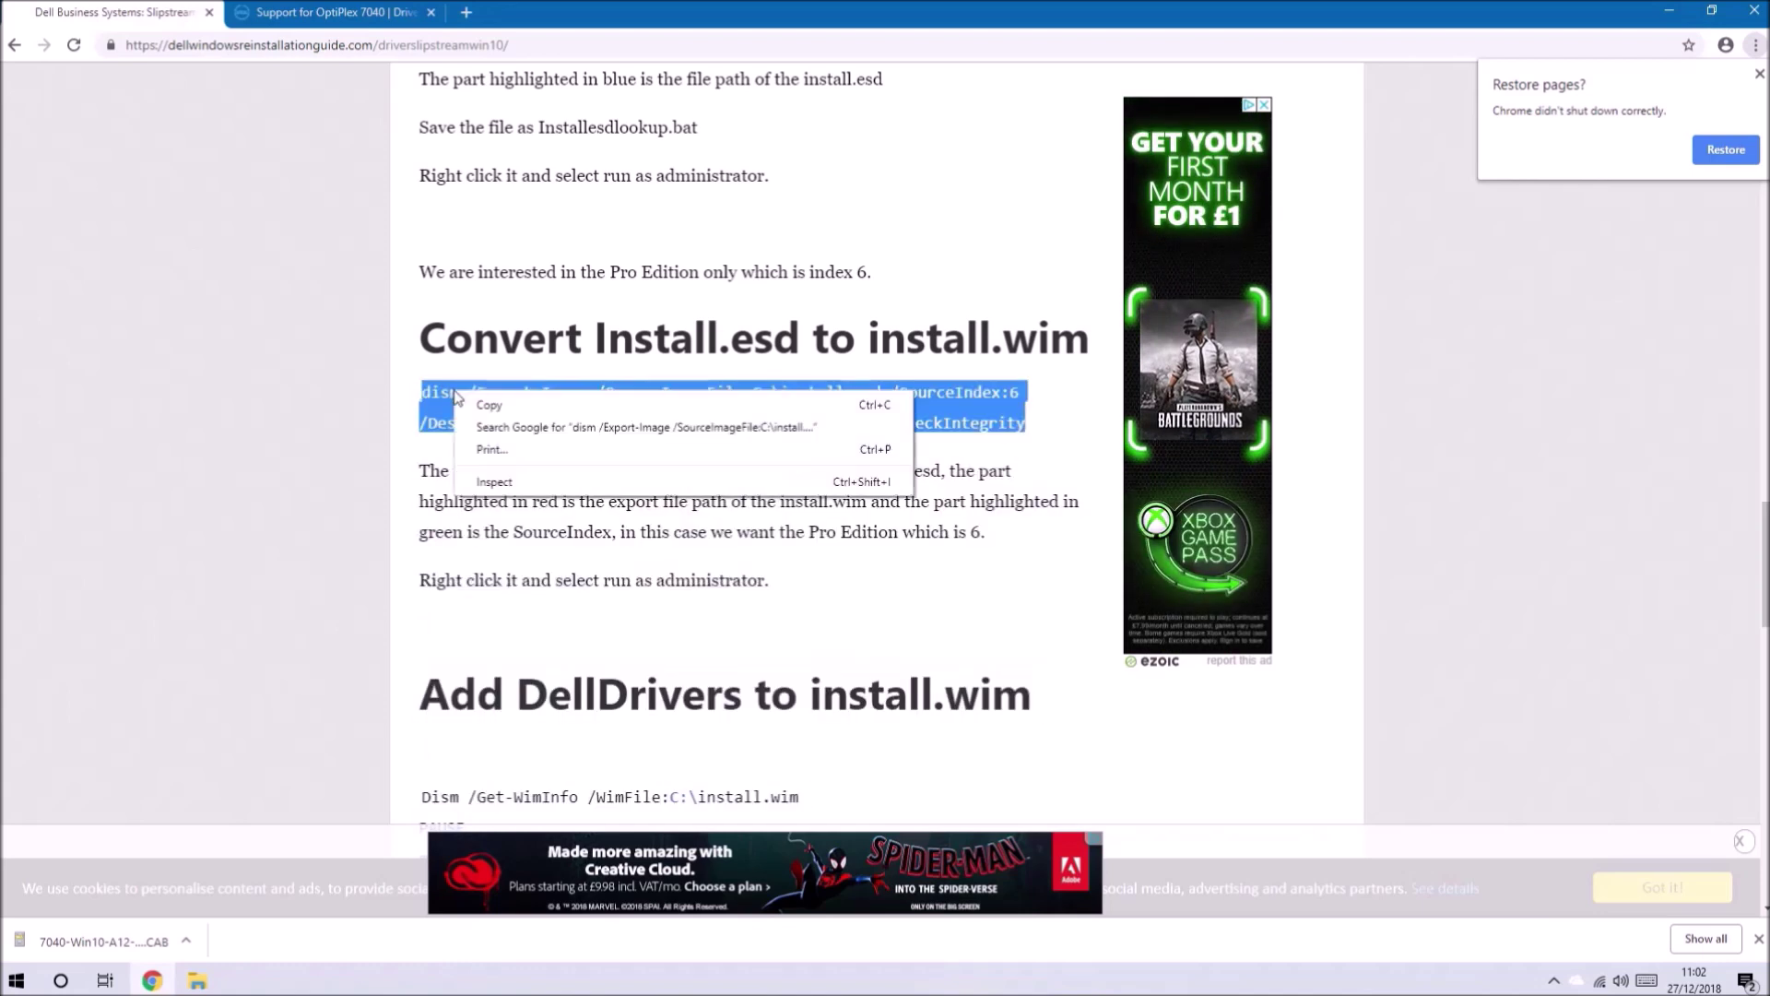
click(476, 406)
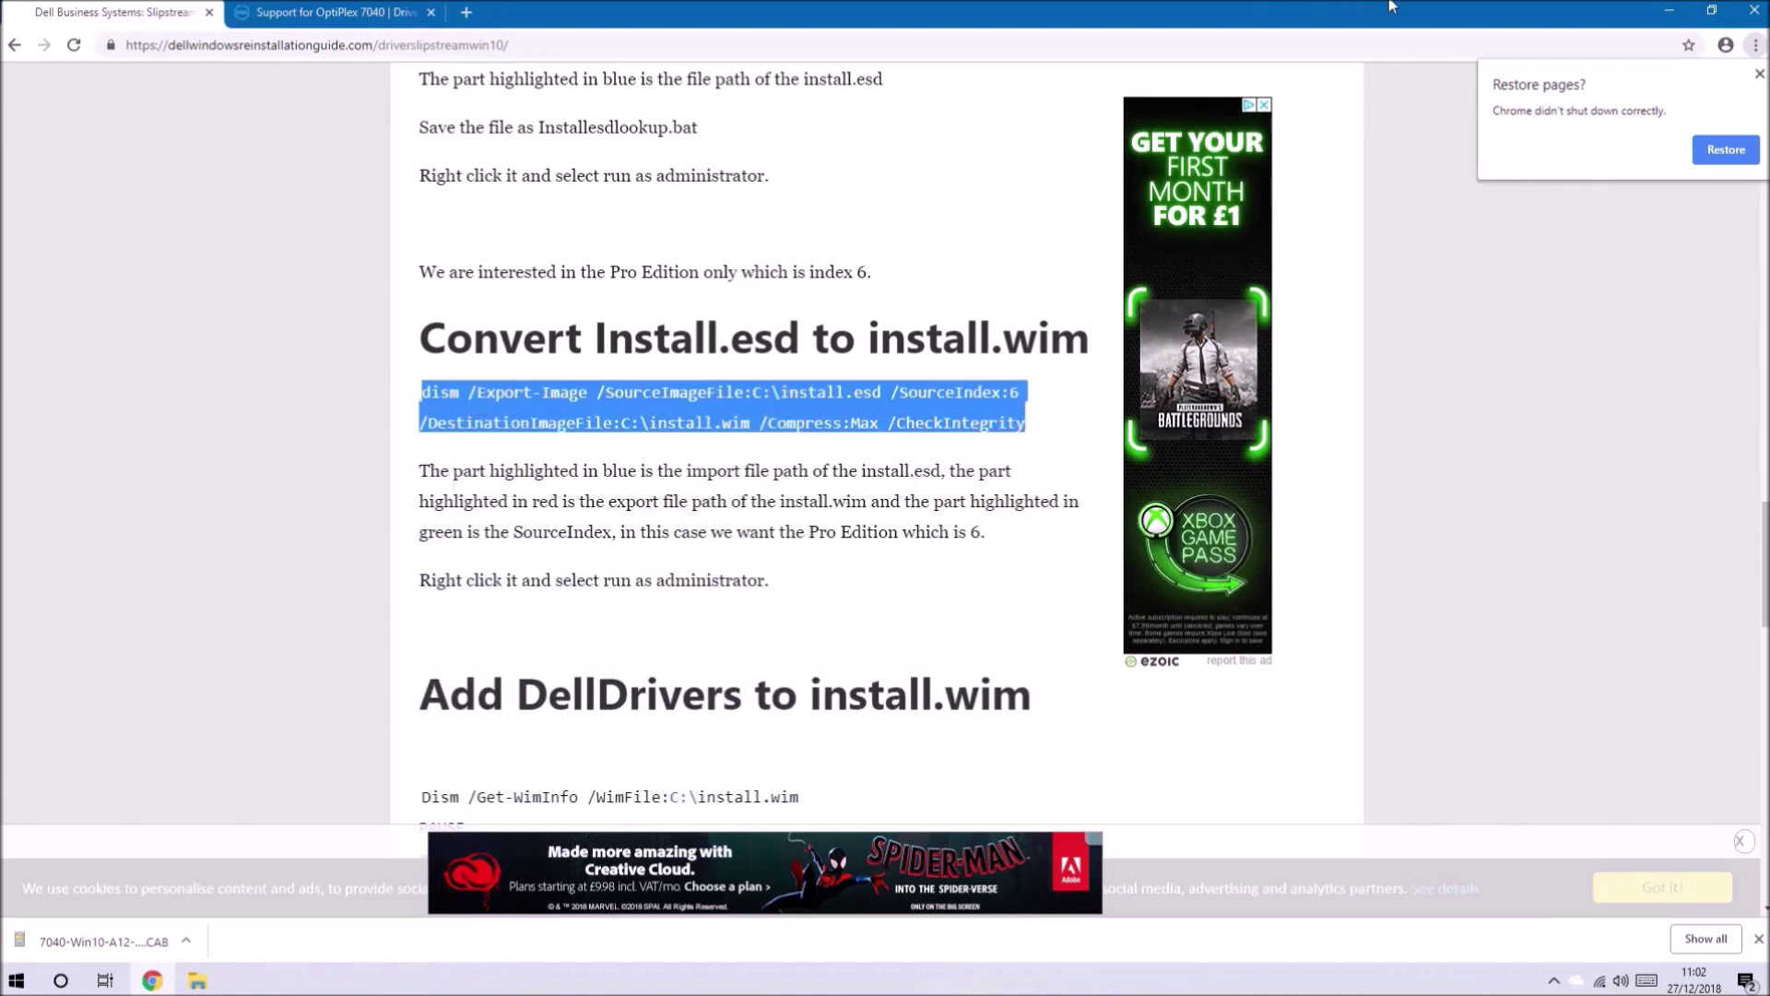
Start Notepad via Run and paste the dism /Export-Image command
click(1673, 12)
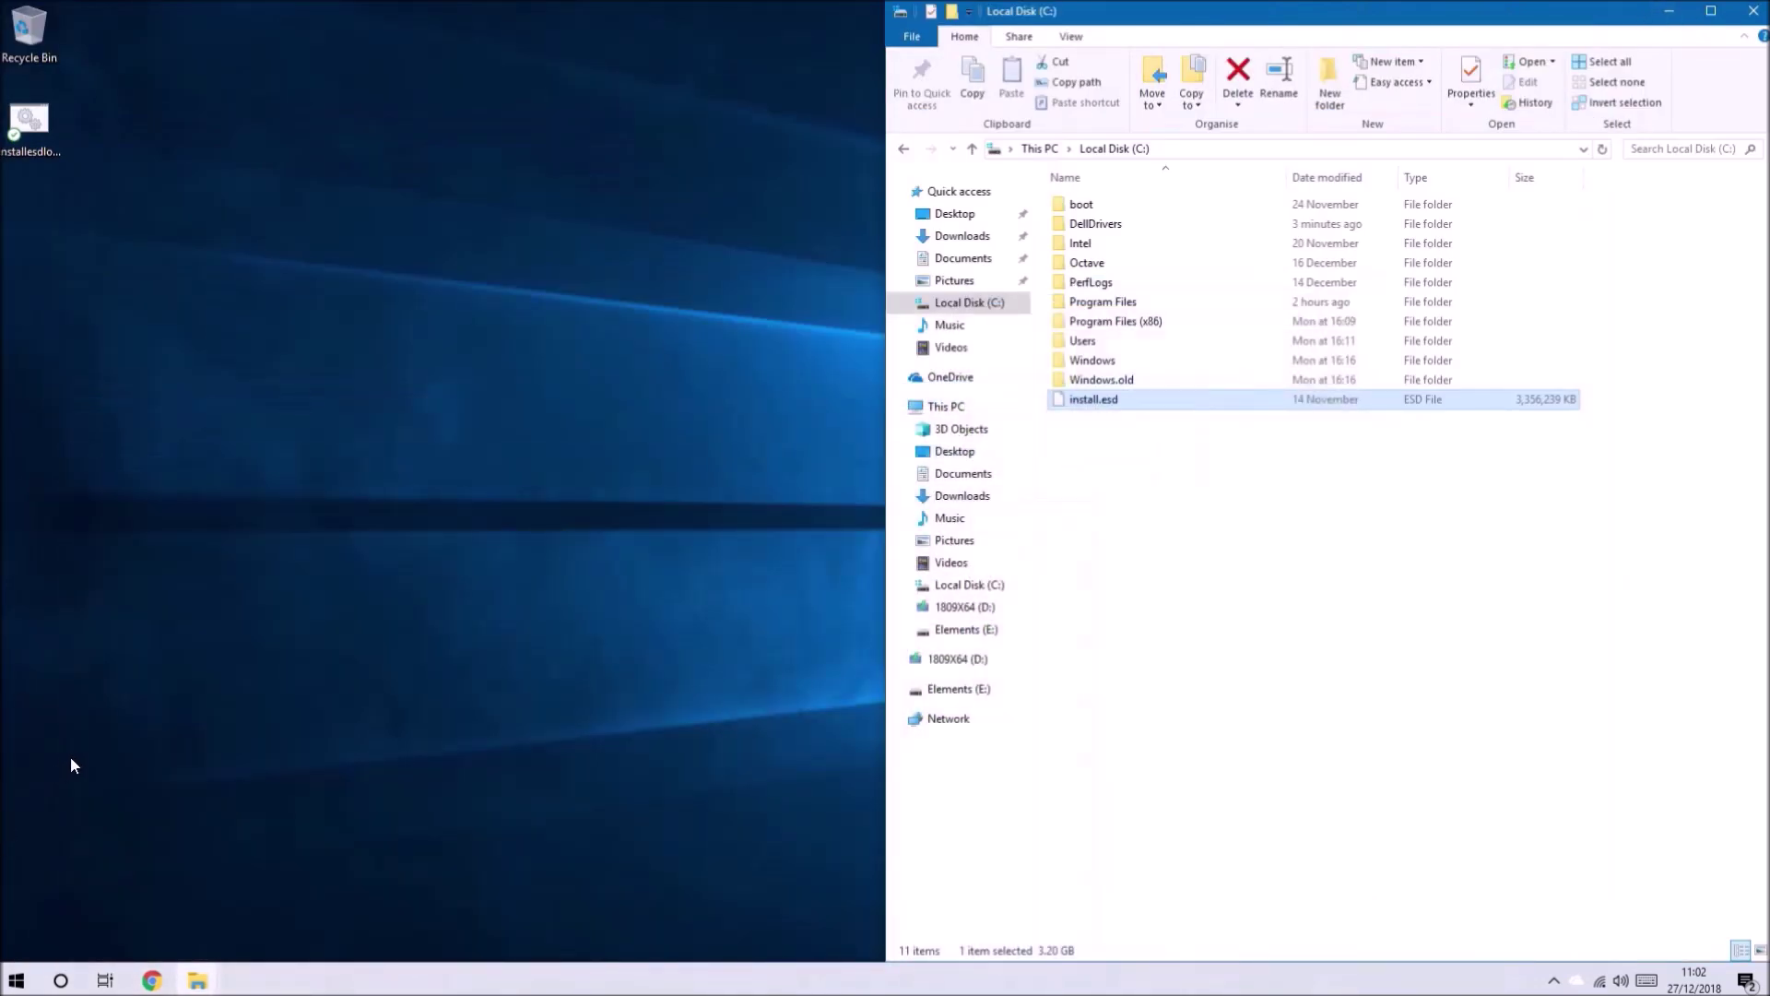
key(super+r)
text(notepad)
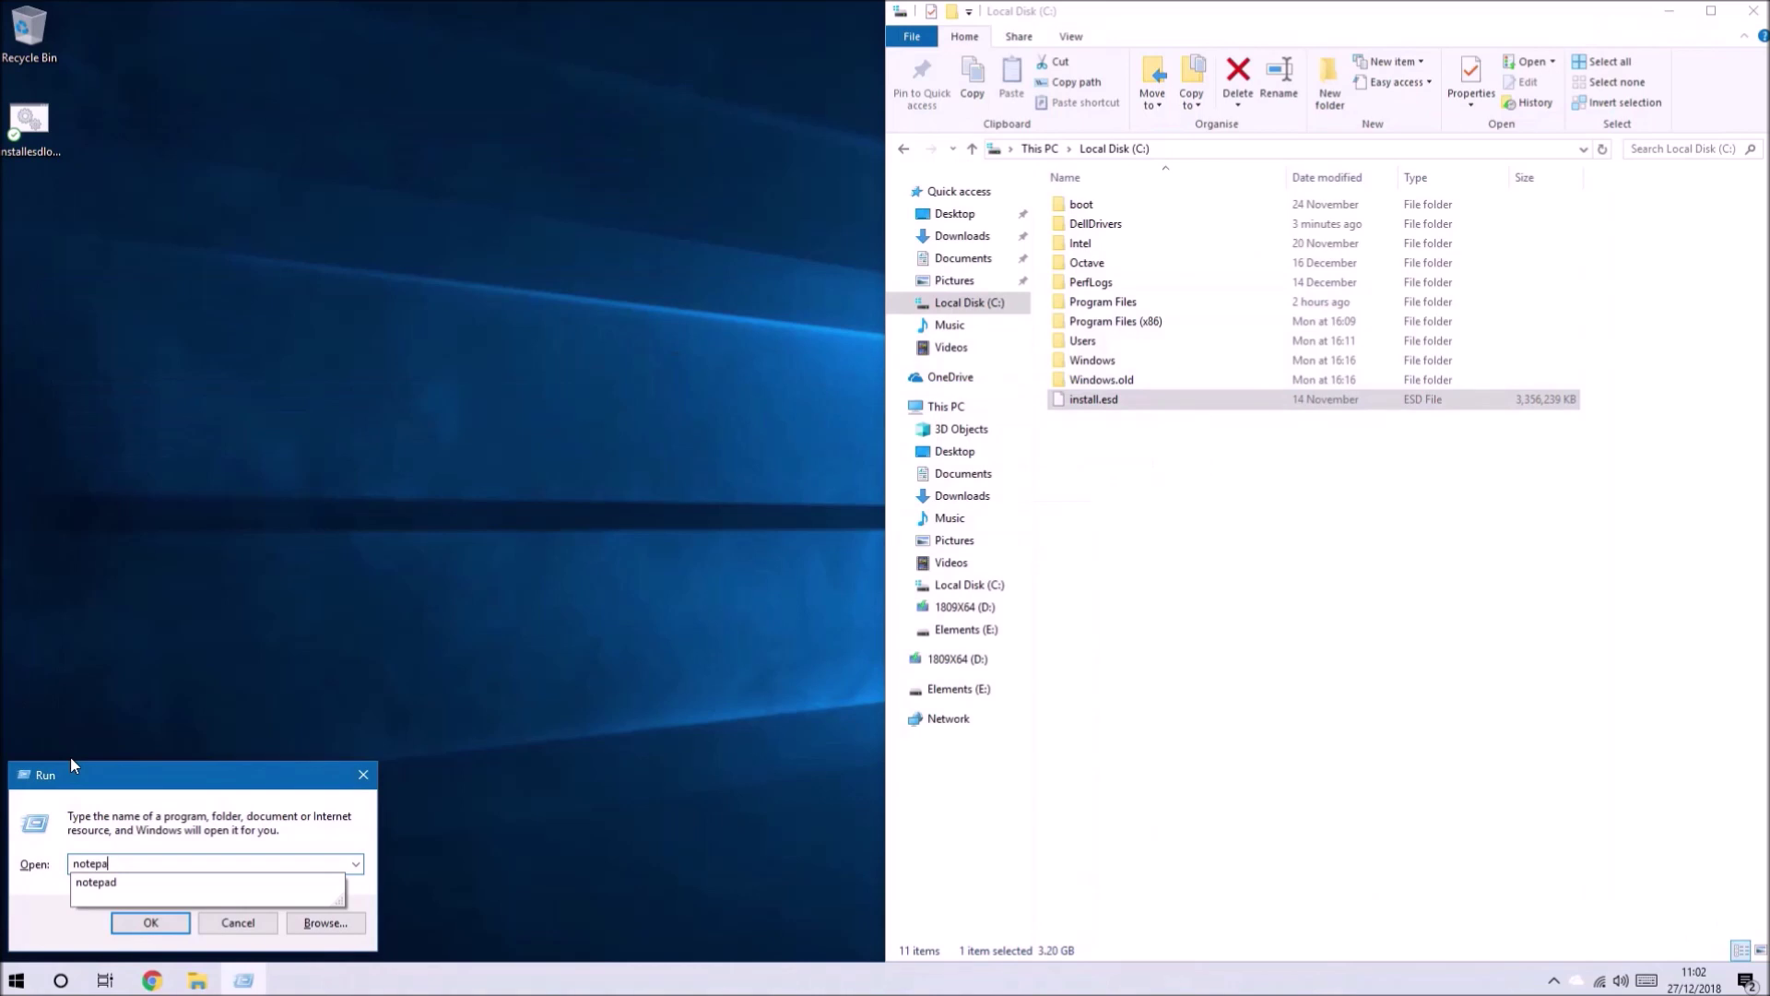
key(Return)
key(ctrl+v)
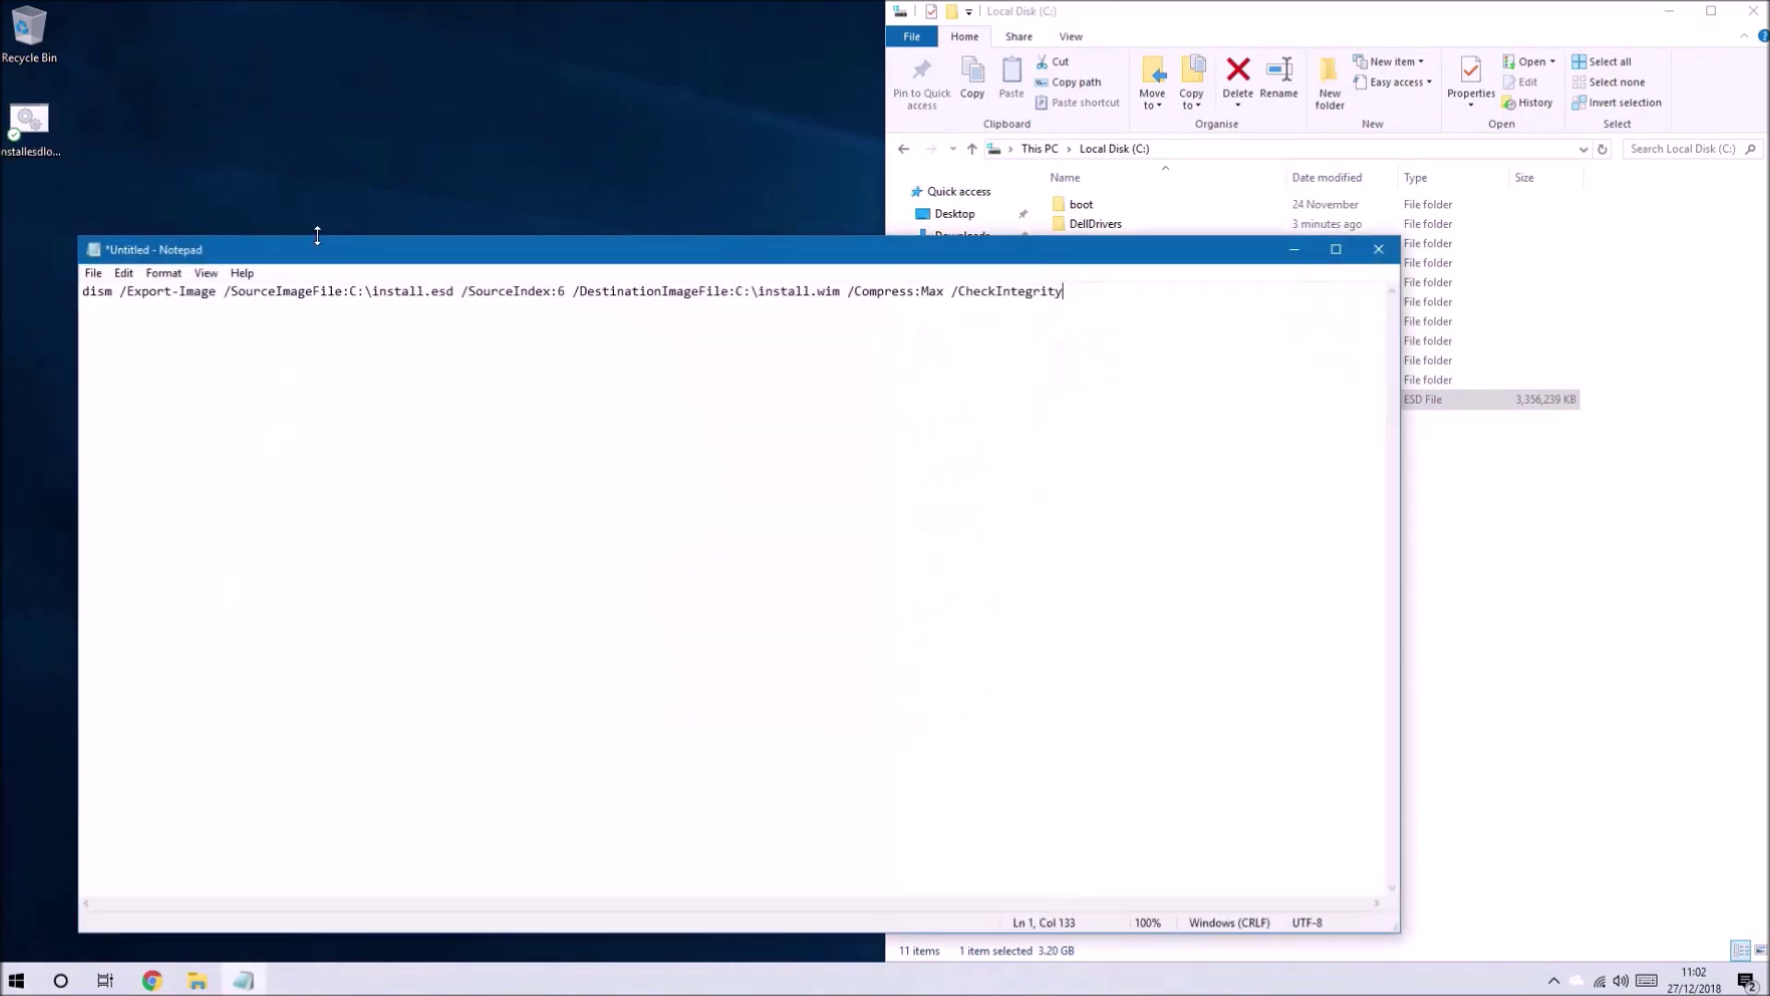
drag(325, 248, 2, 221)
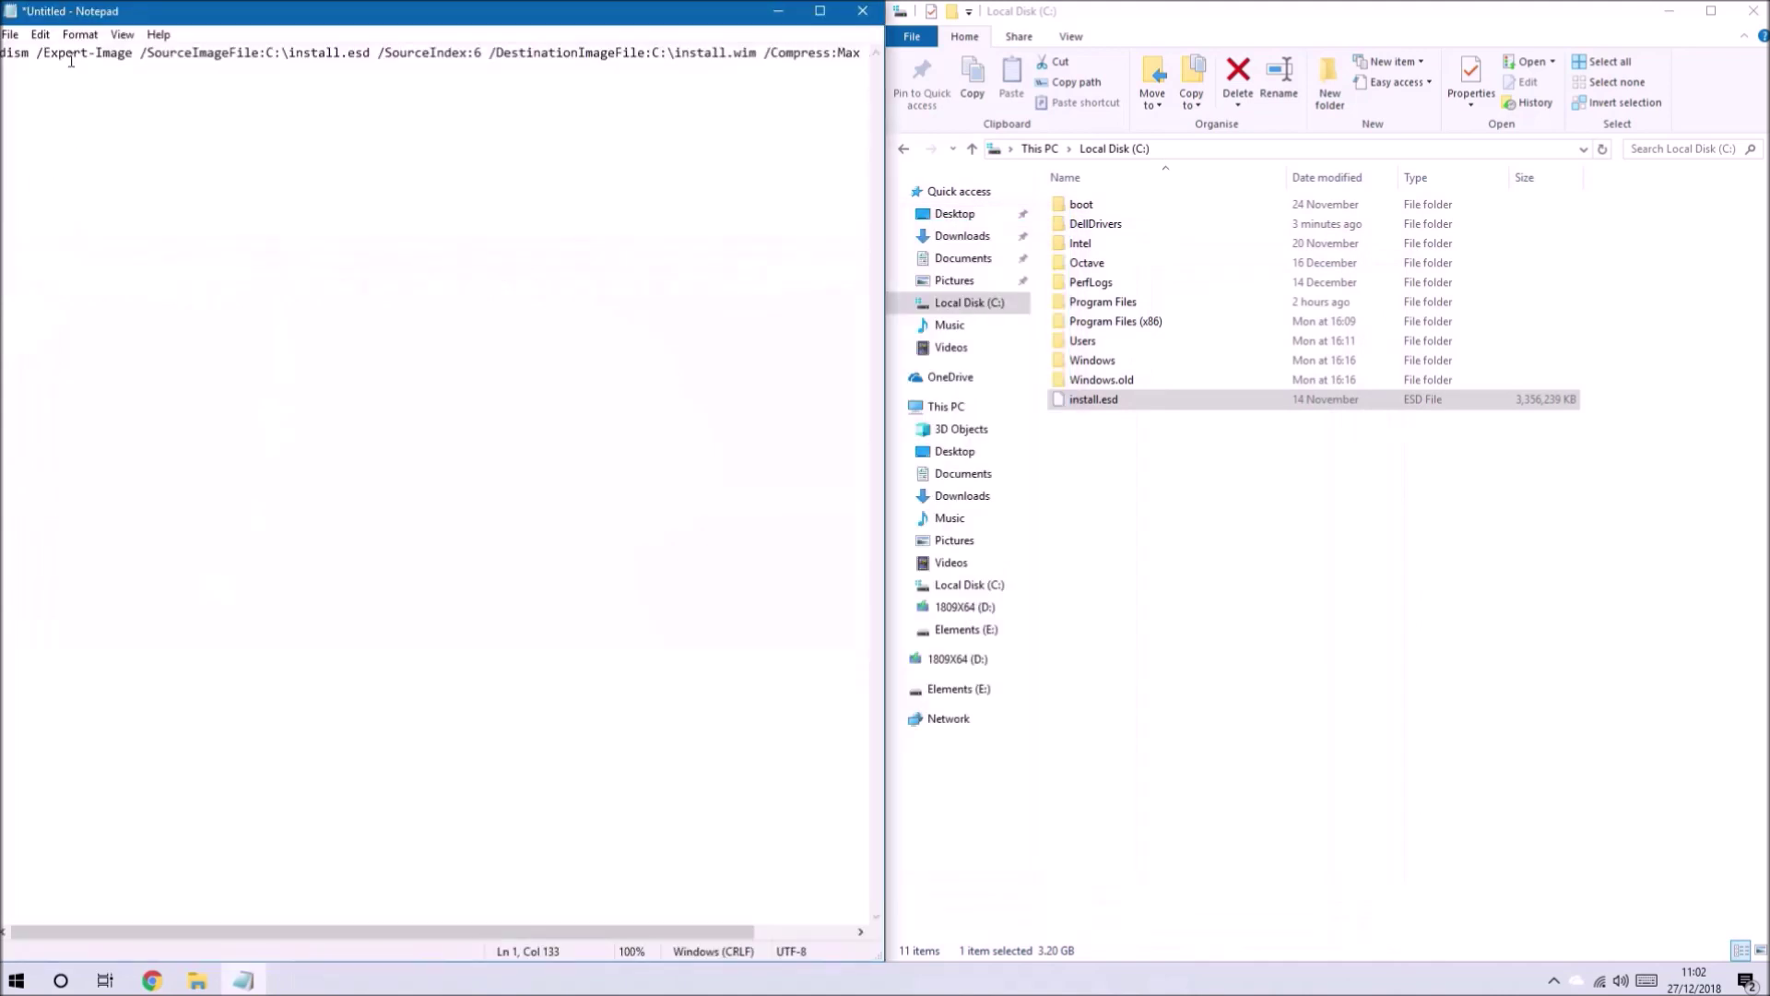
Save it to the Desktop as installesdtoinstallwim.cmd with file type All Files, then close Notepad
click(11, 34)
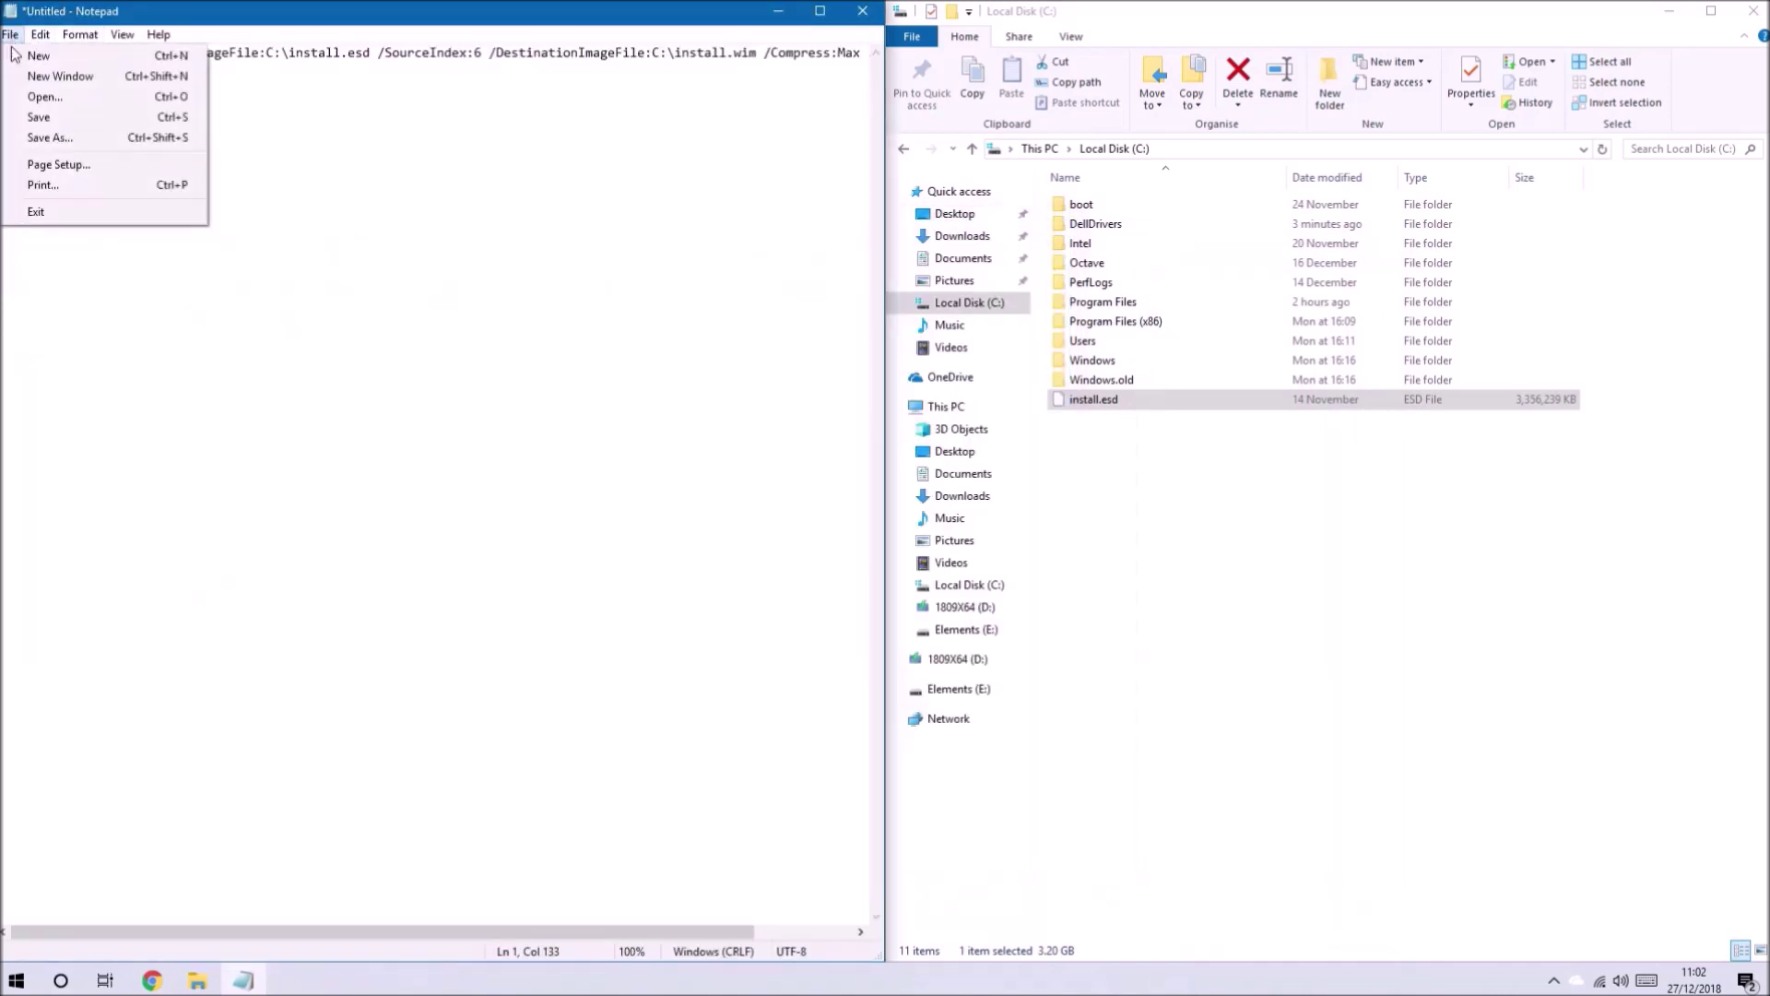
click(44, 138)
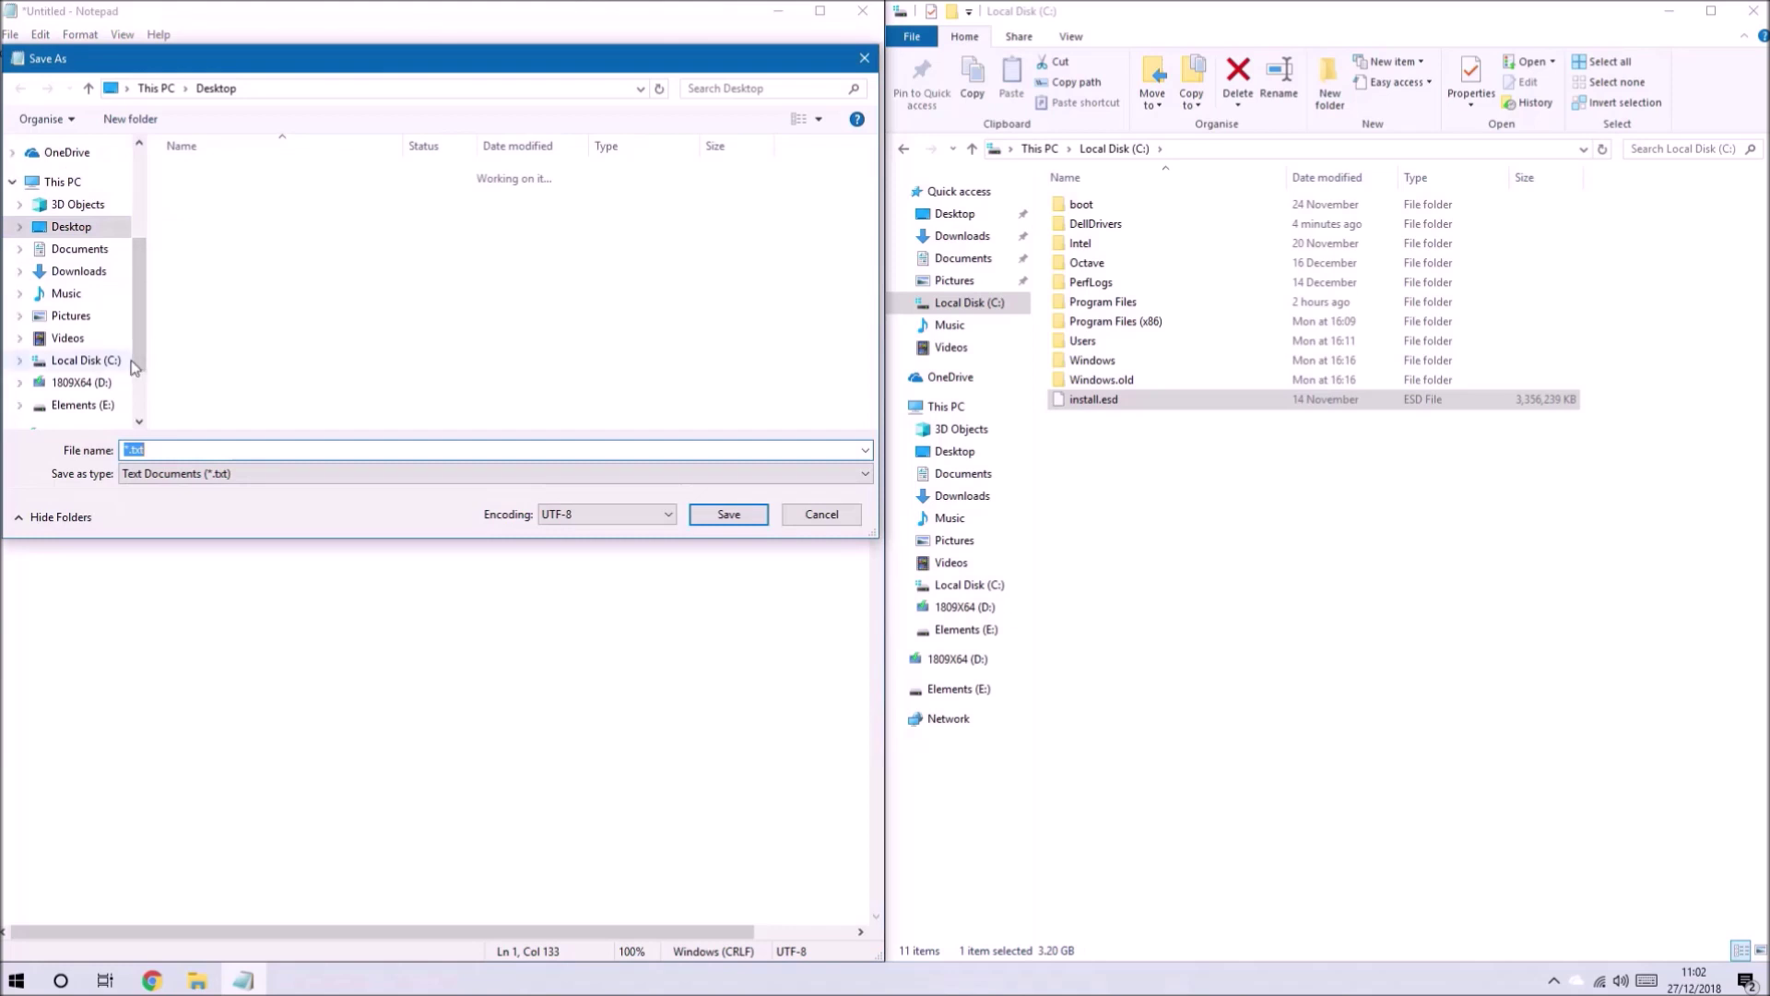
text(inst)
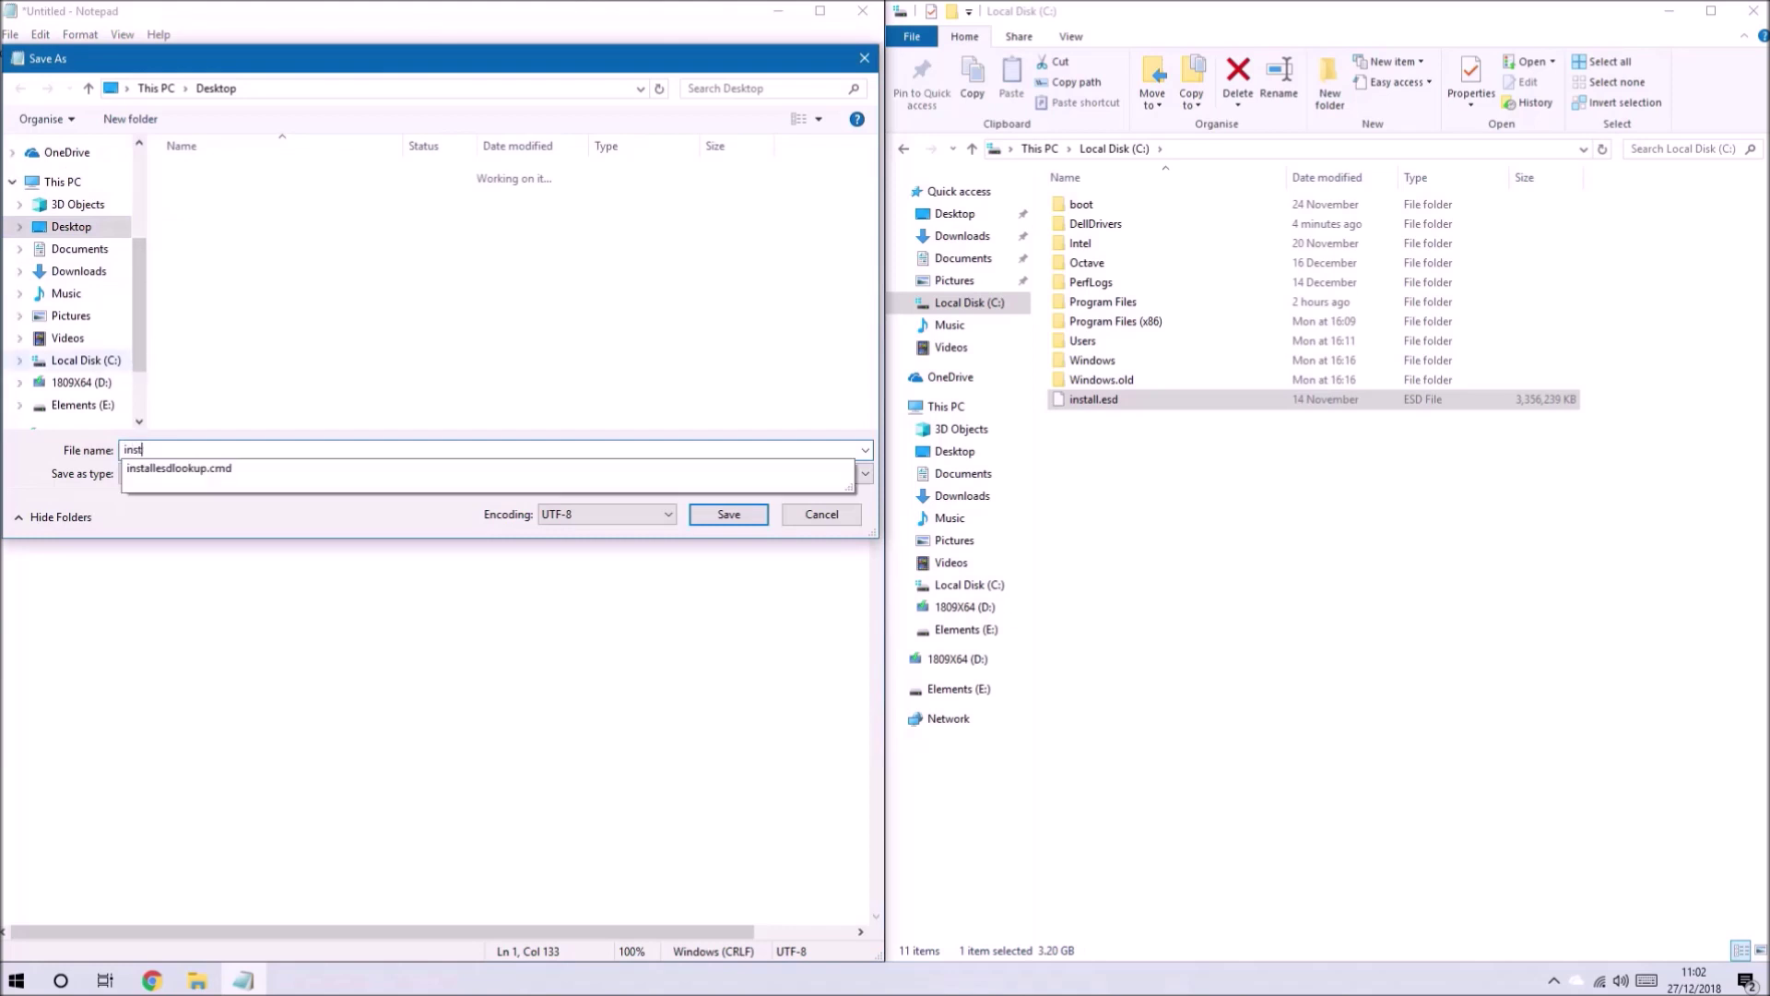
text(allesdtoinstall)
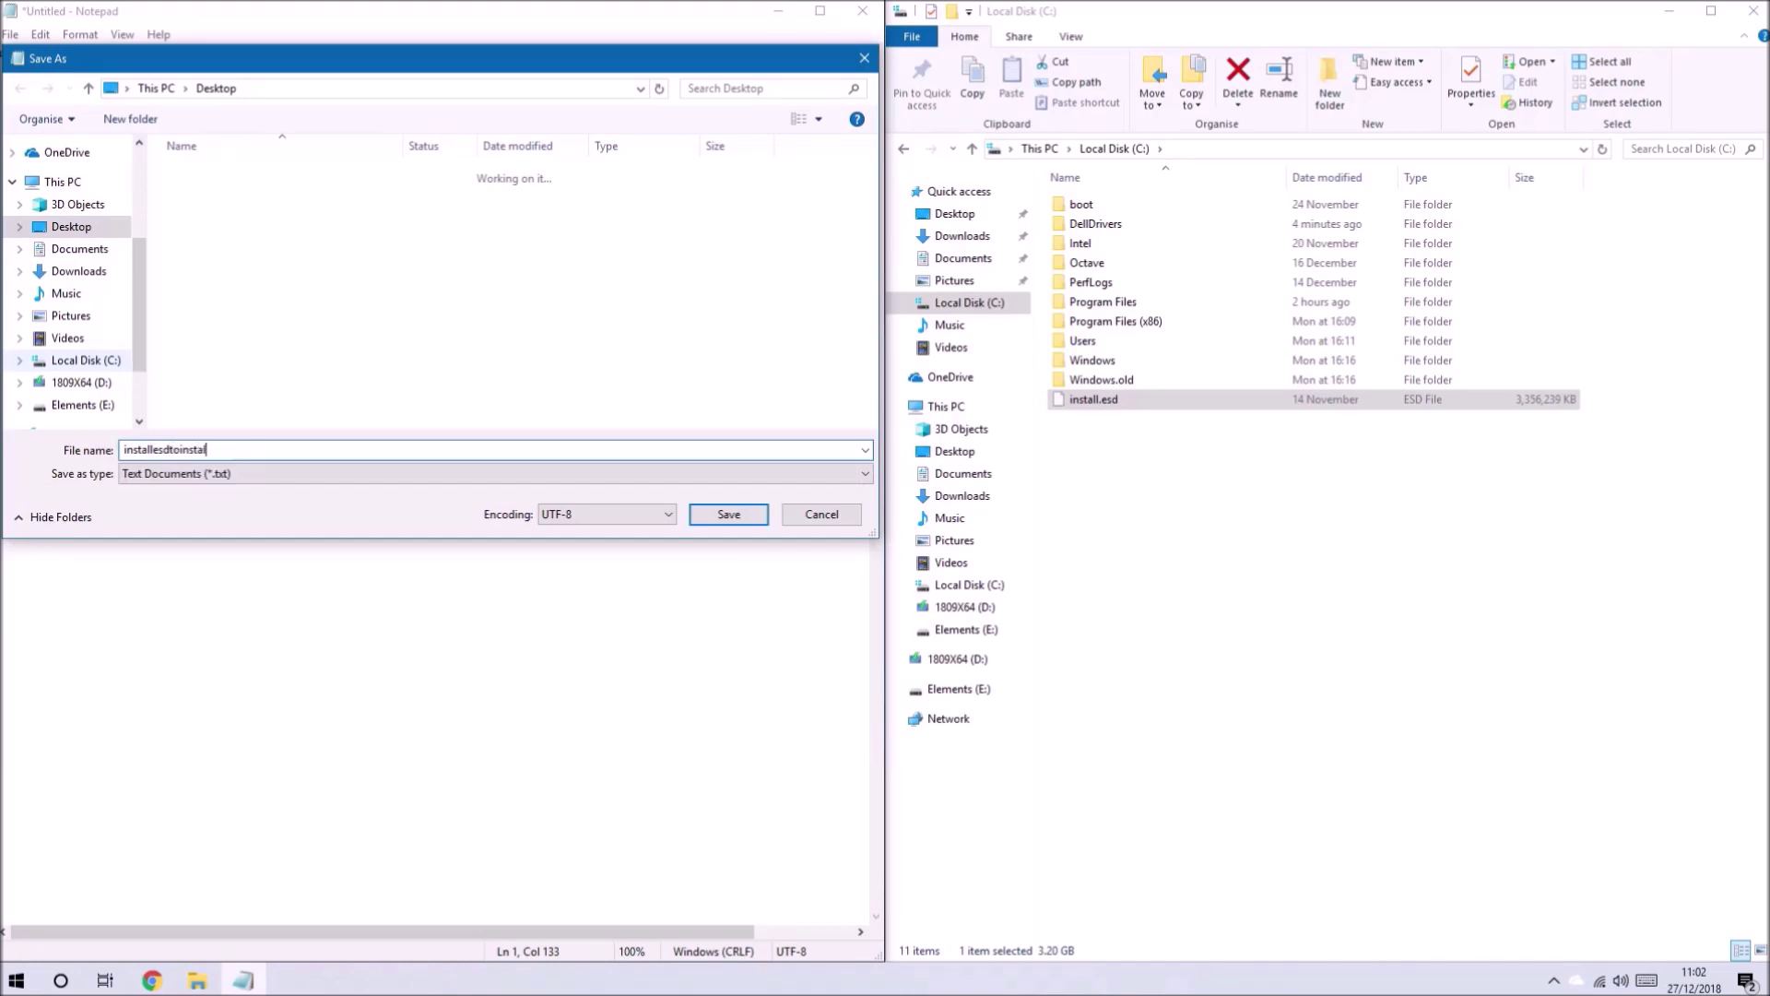
text(wim)
click(143, 474)
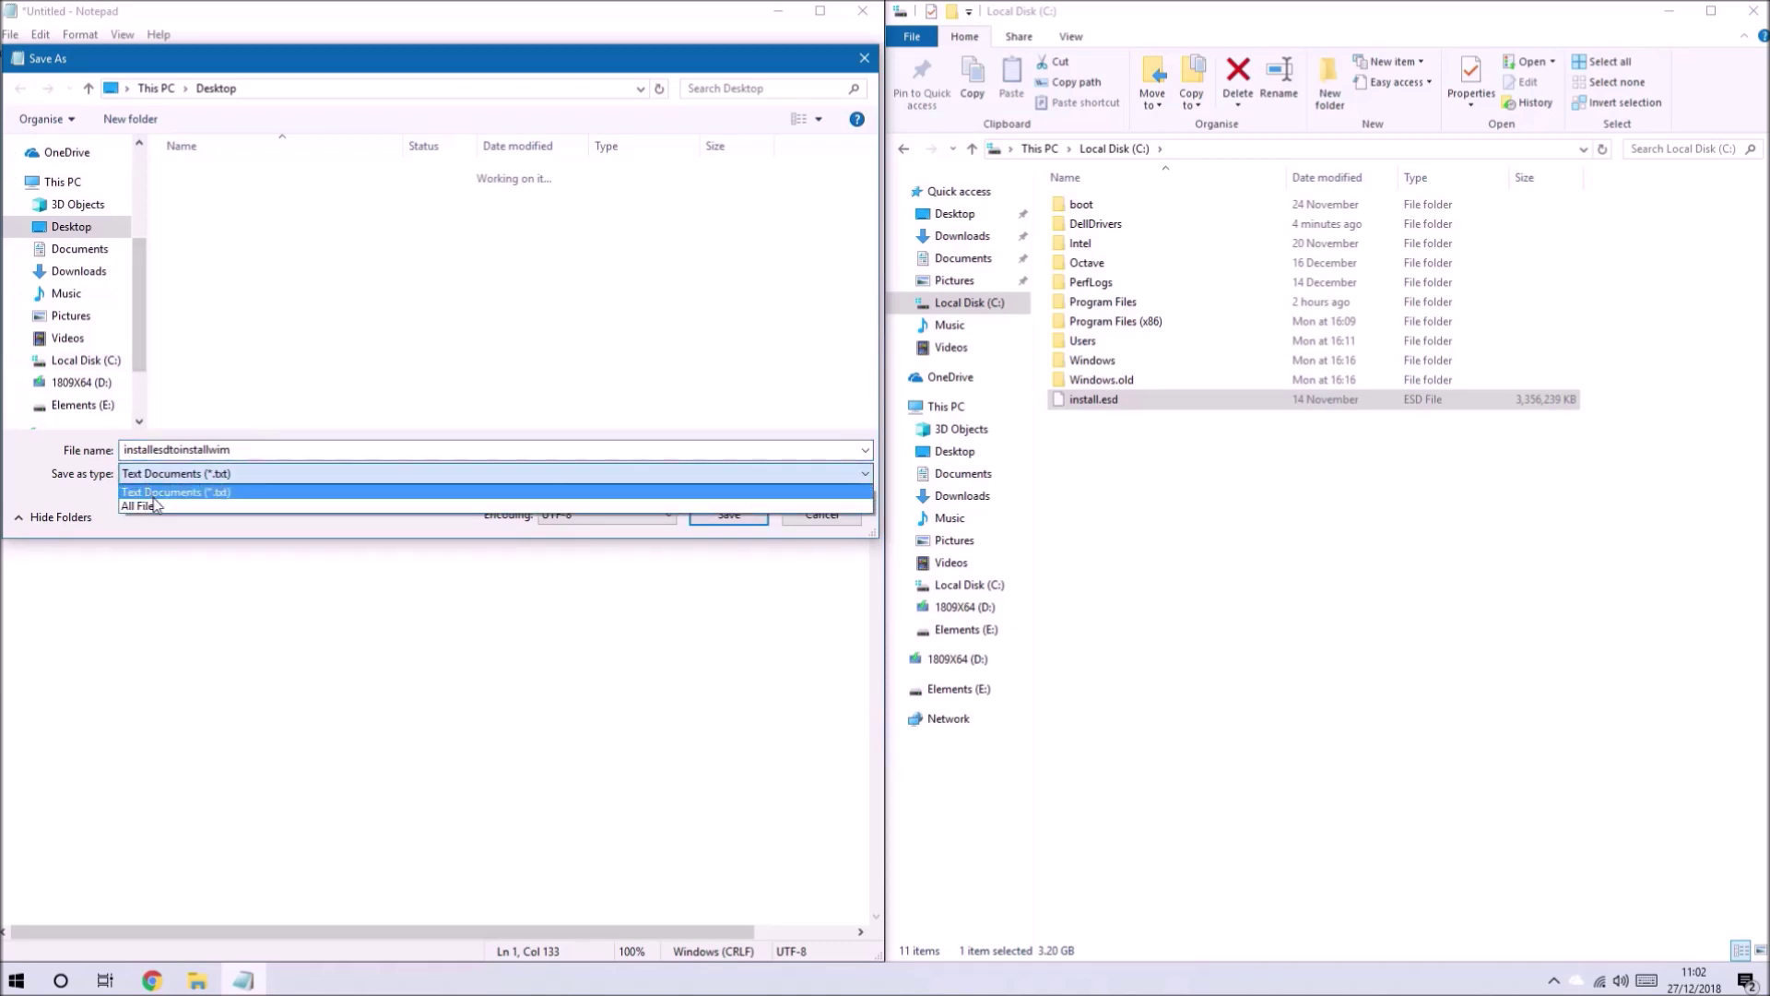
click(155, 505)
double_click(295, 449)
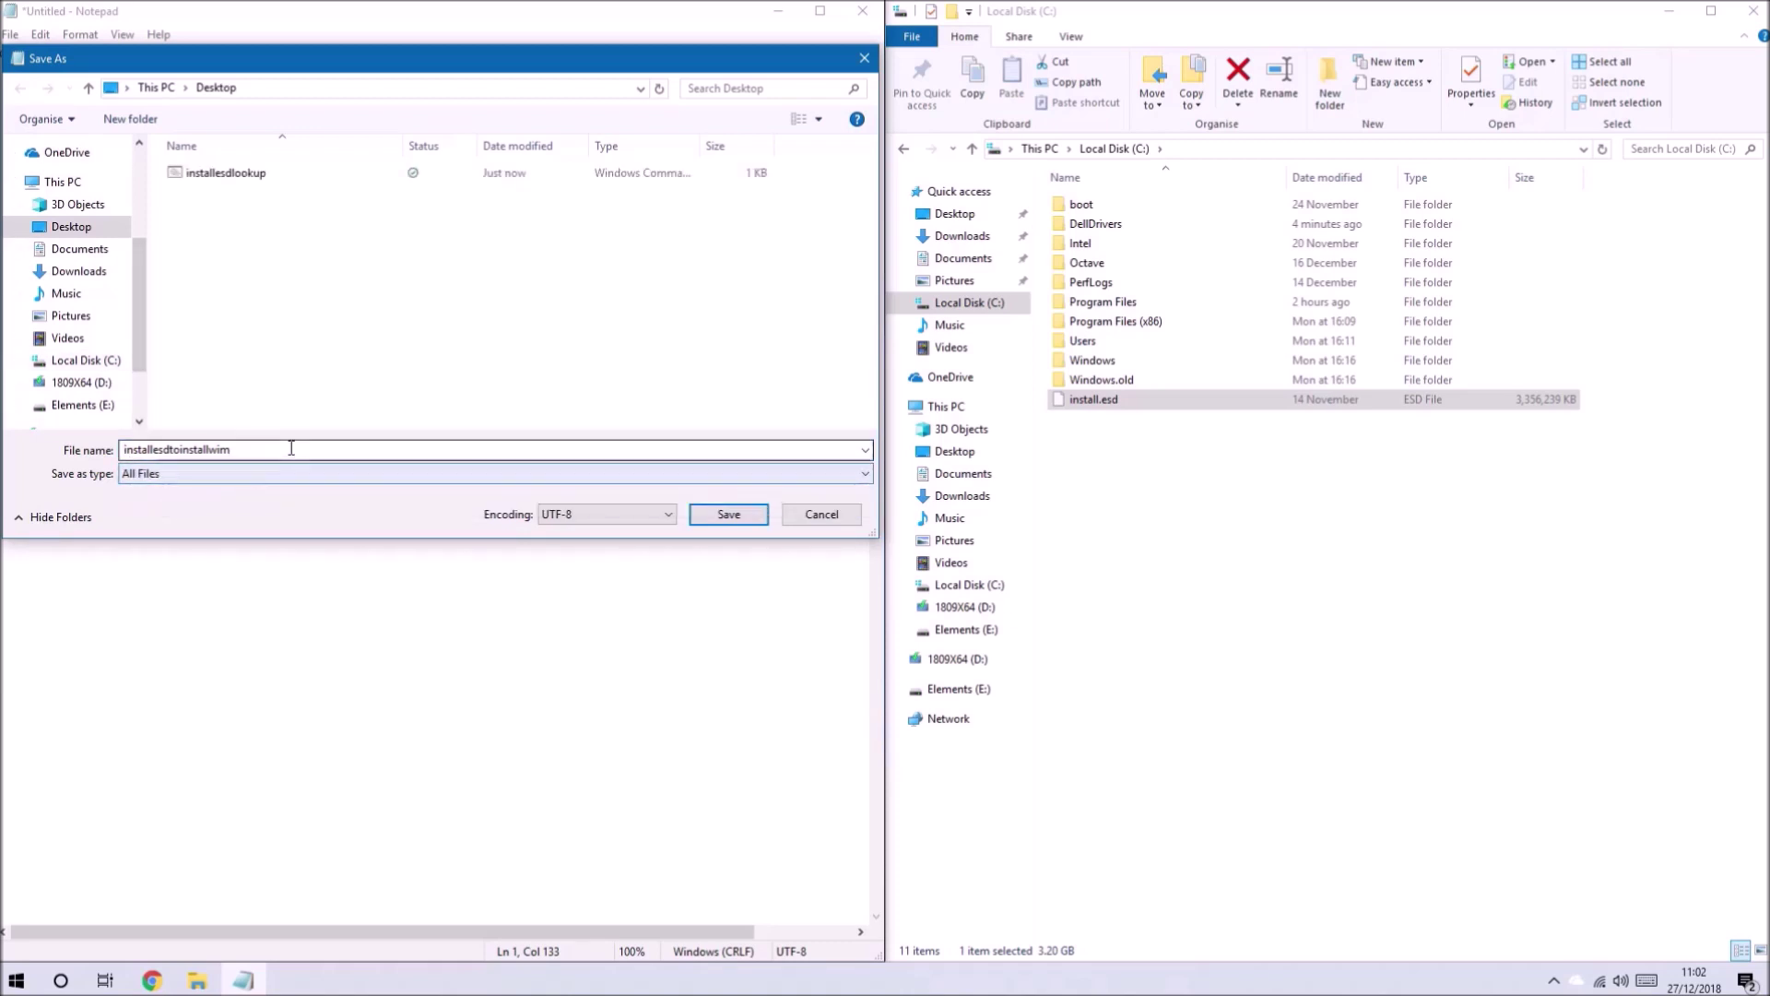
click(294, 450)
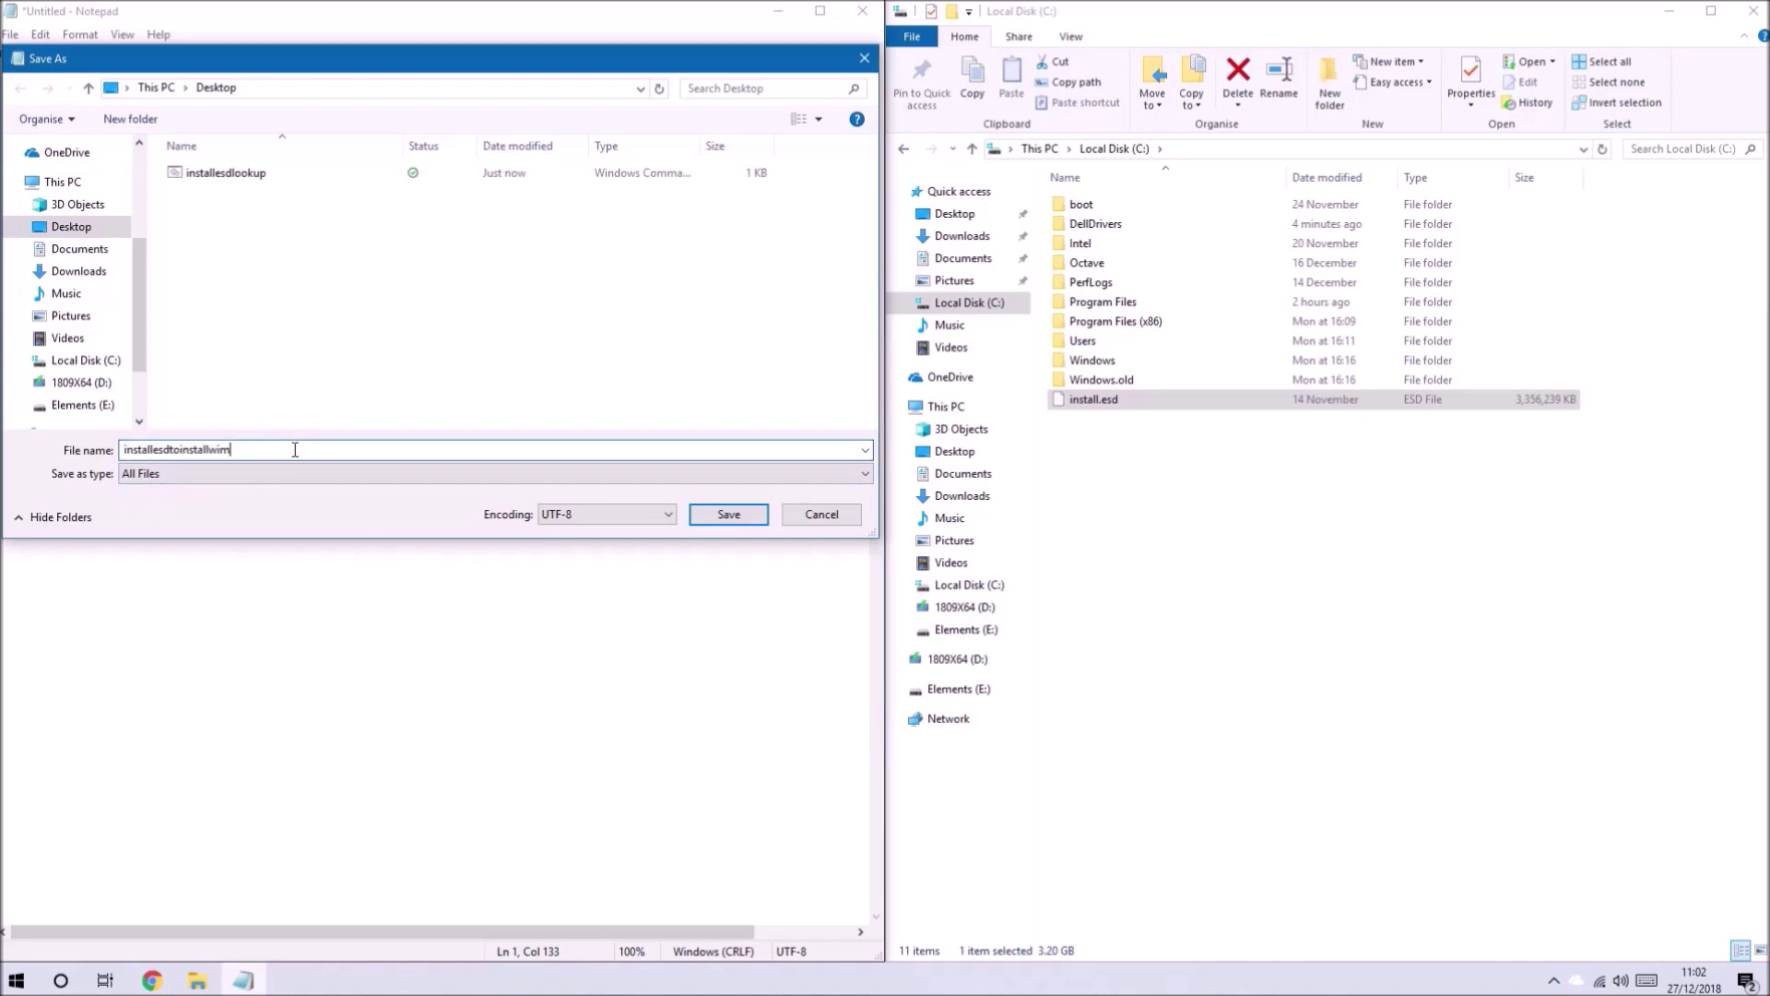
text(.cmd)
key(Return)
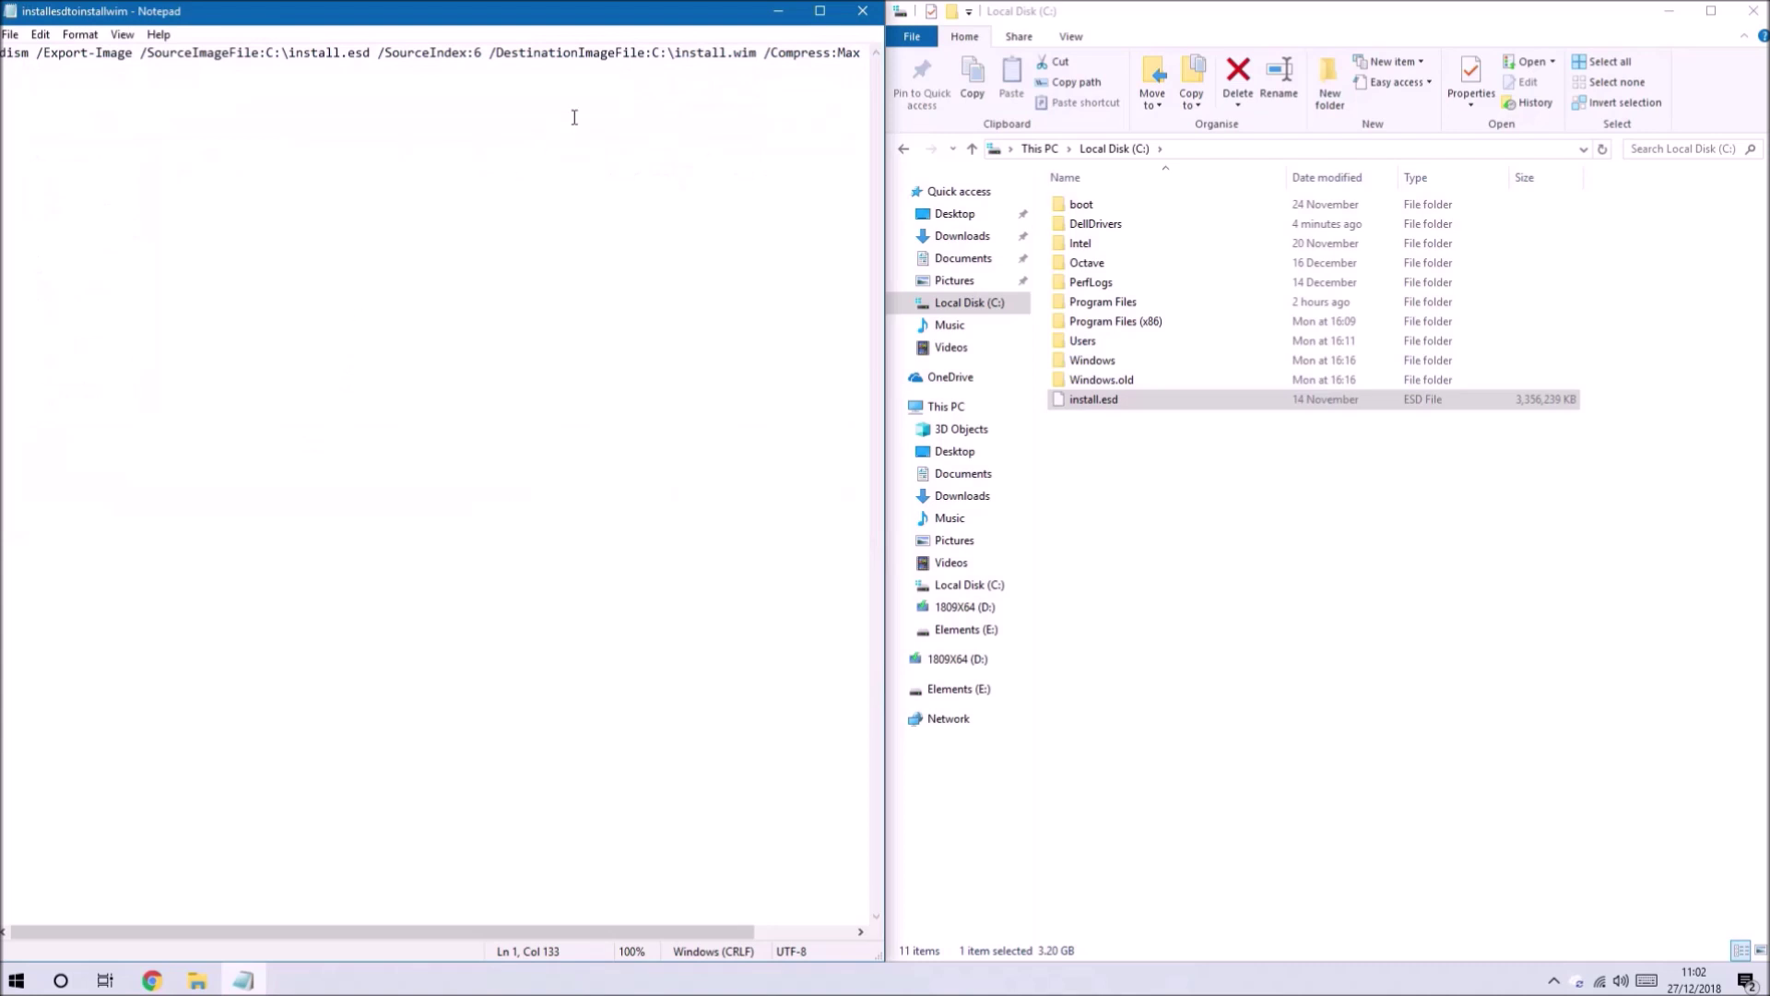
click(862, 12)
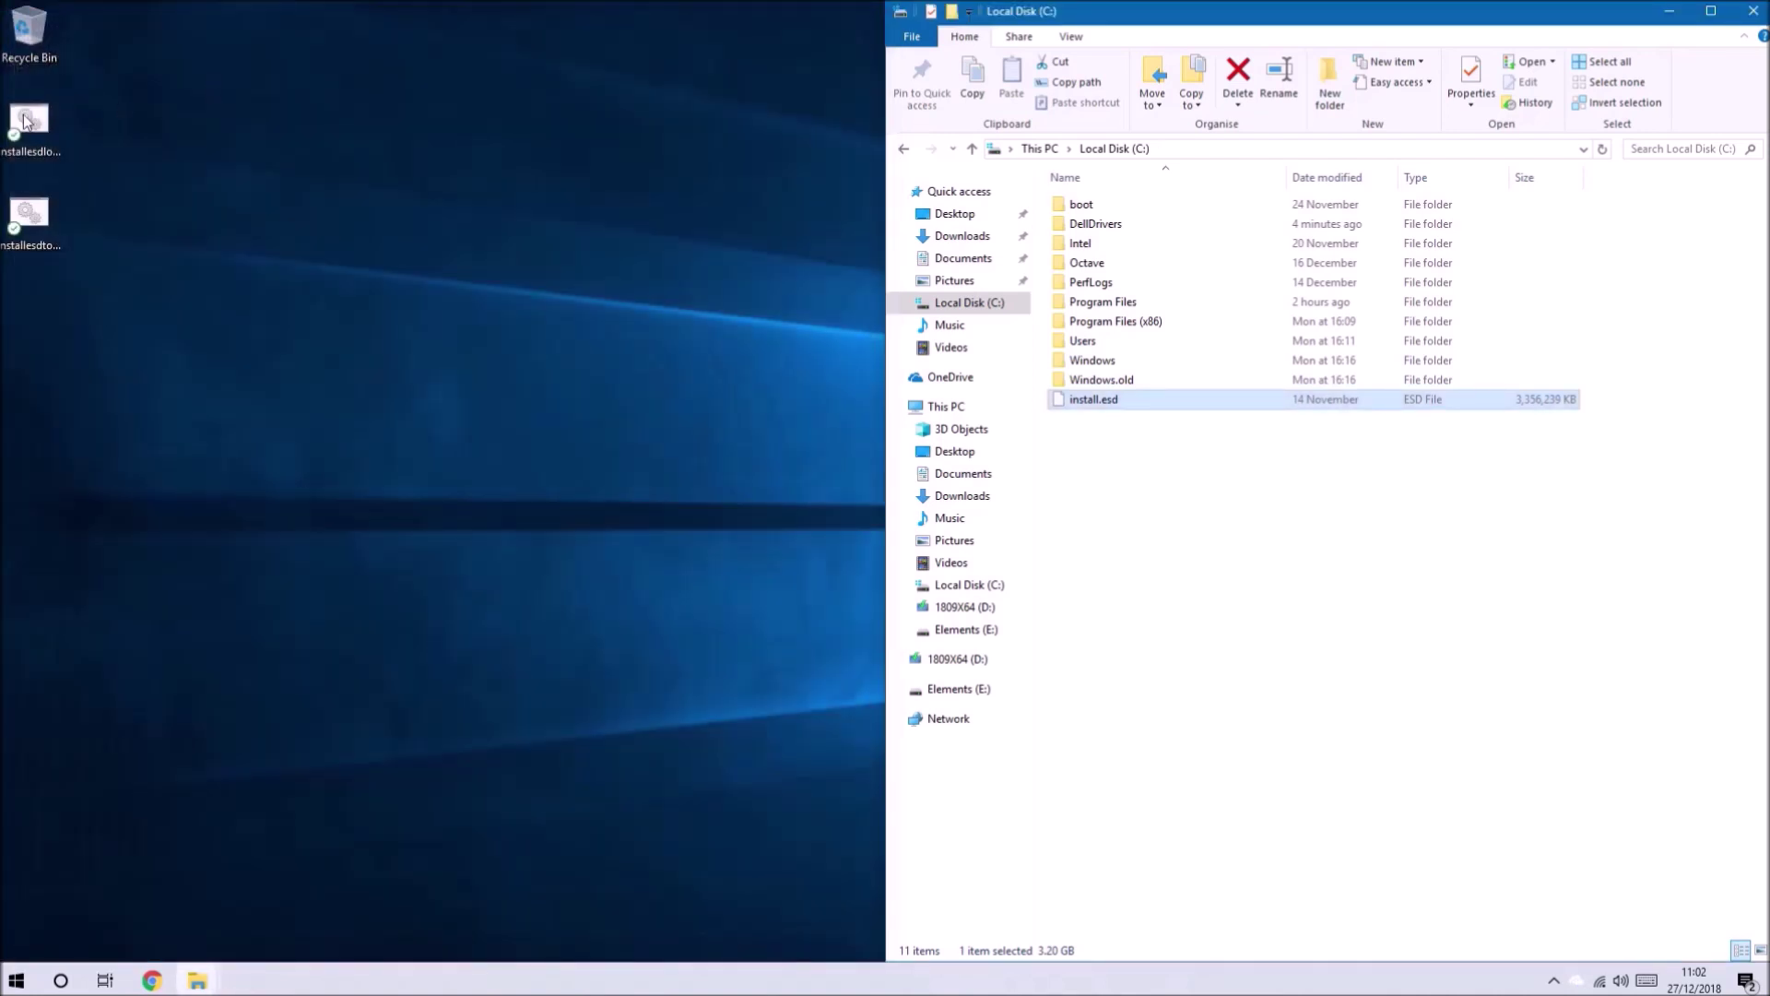
Run installesdtoinstallwim as administrator to export a 3,847,526 KB install.wim to C:, then return to the guide
right_click(53, 228)
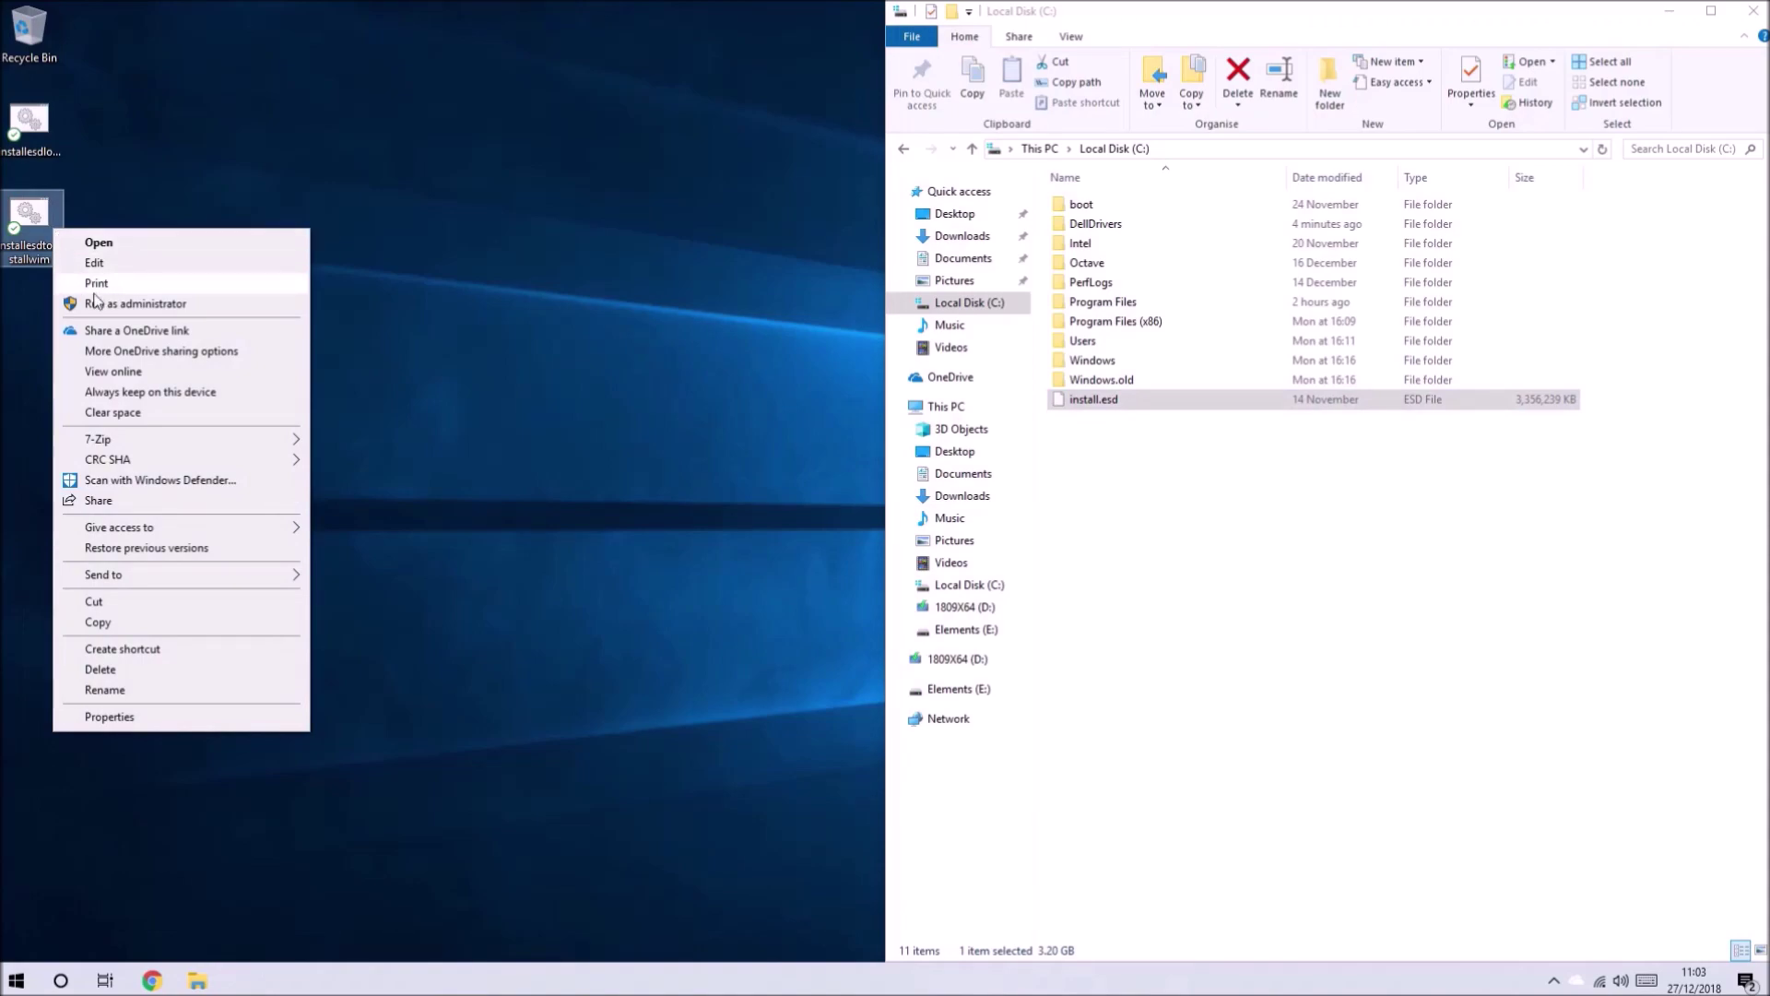
click(95, 300)
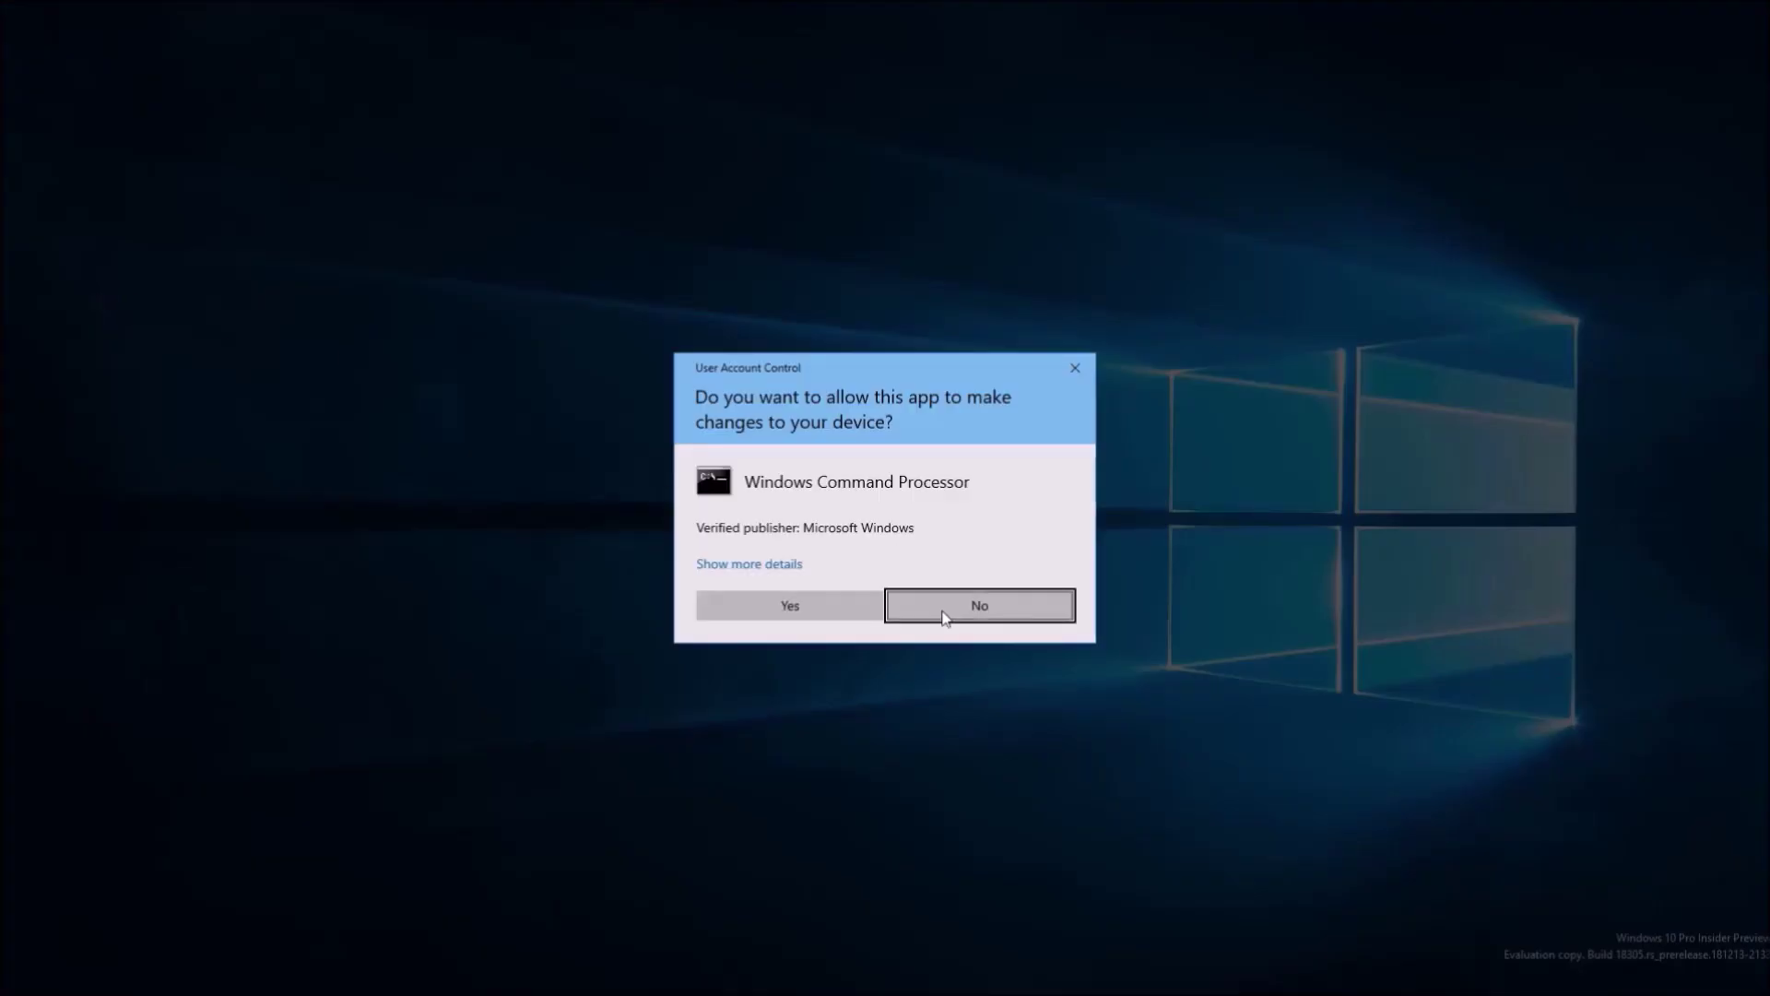
click(838, 603)
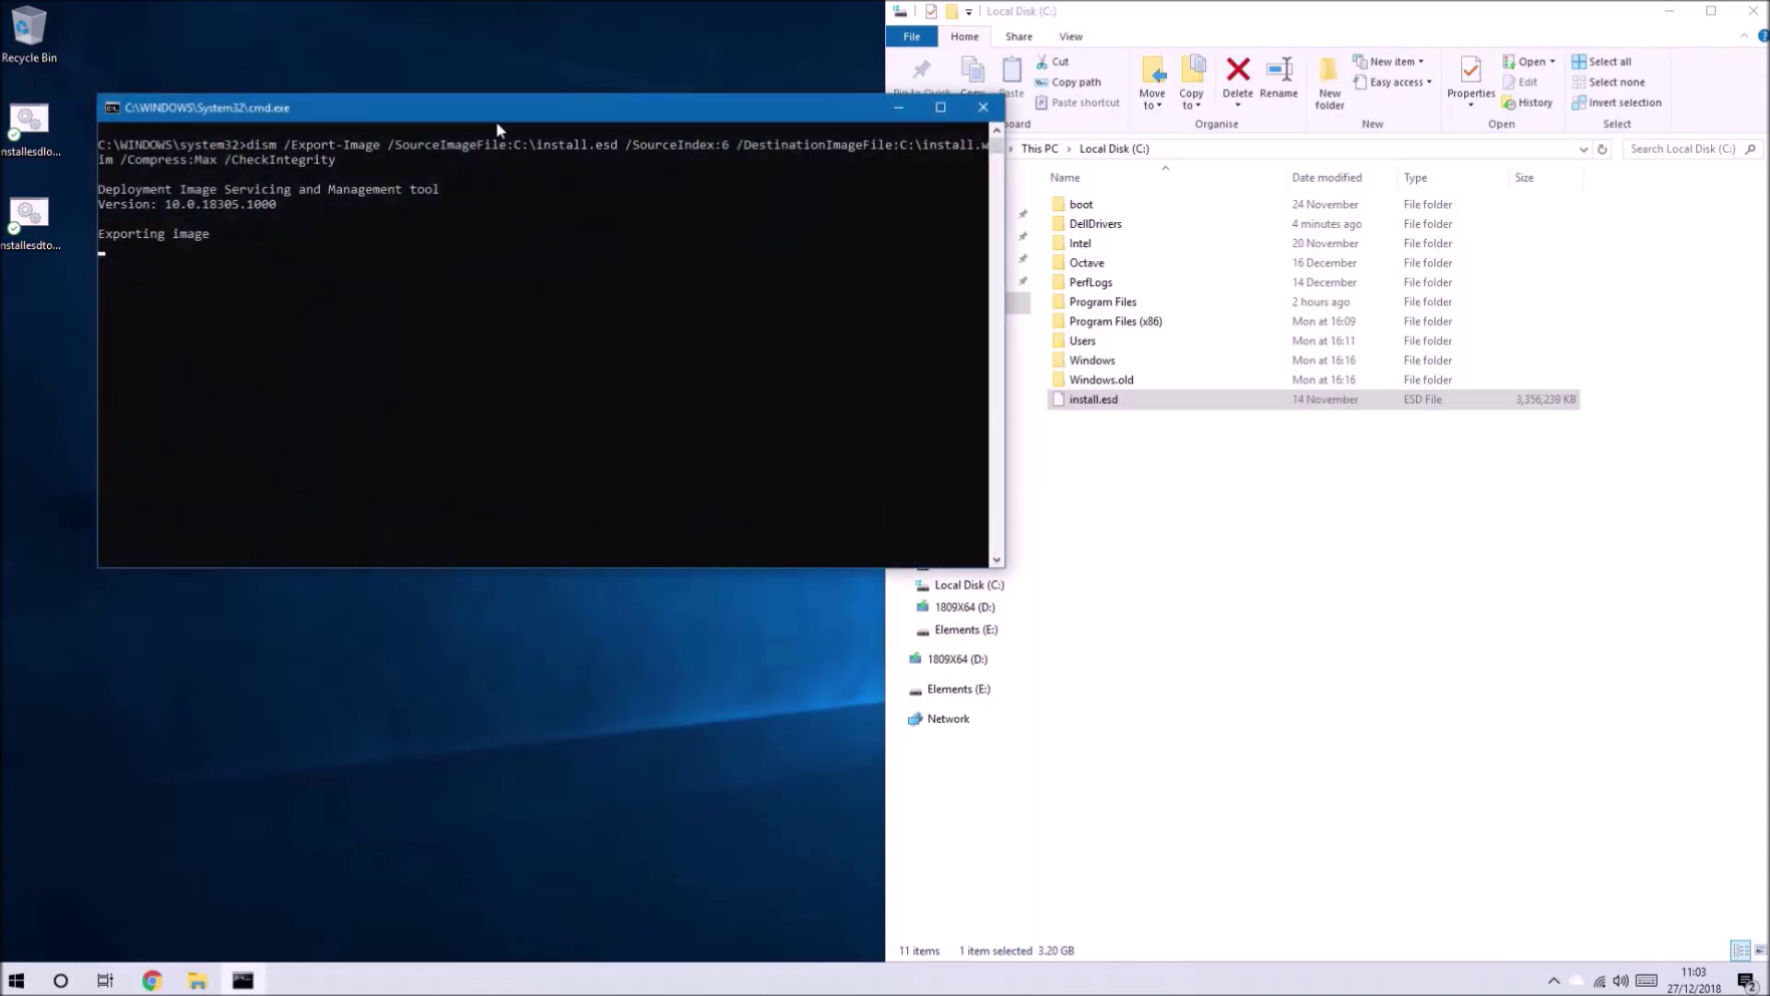
drag(473, 115, 2, 121)
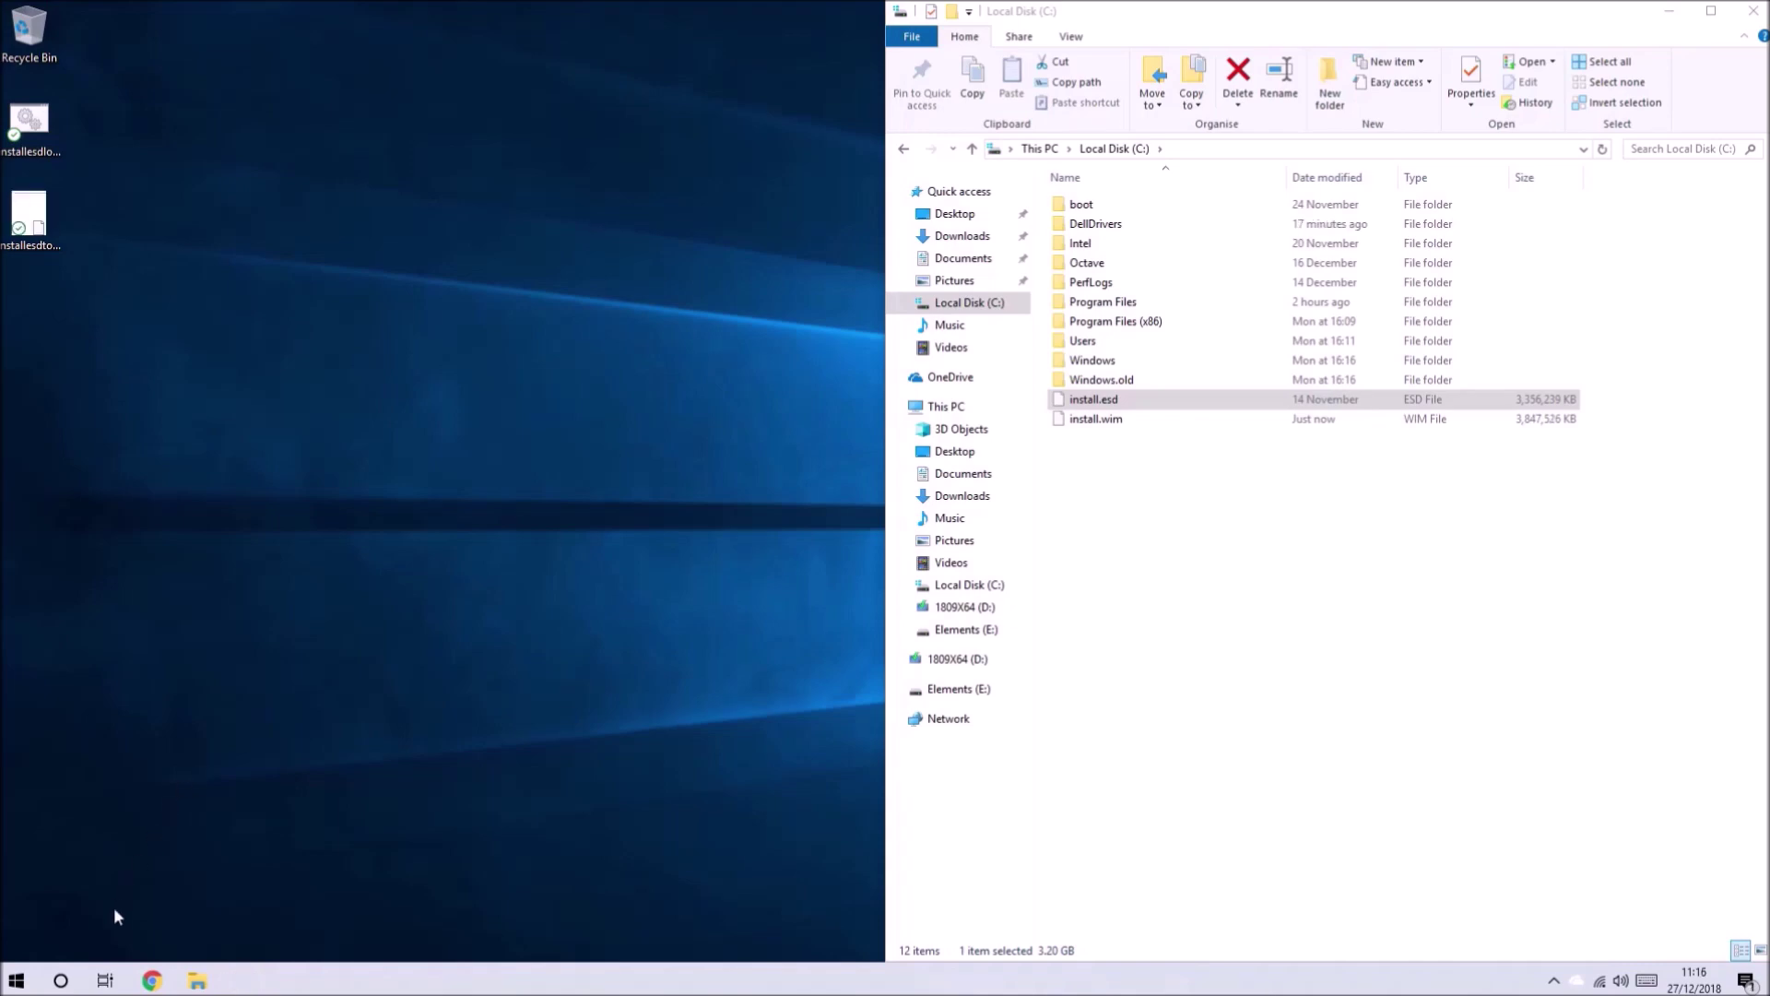
click(152, 981)
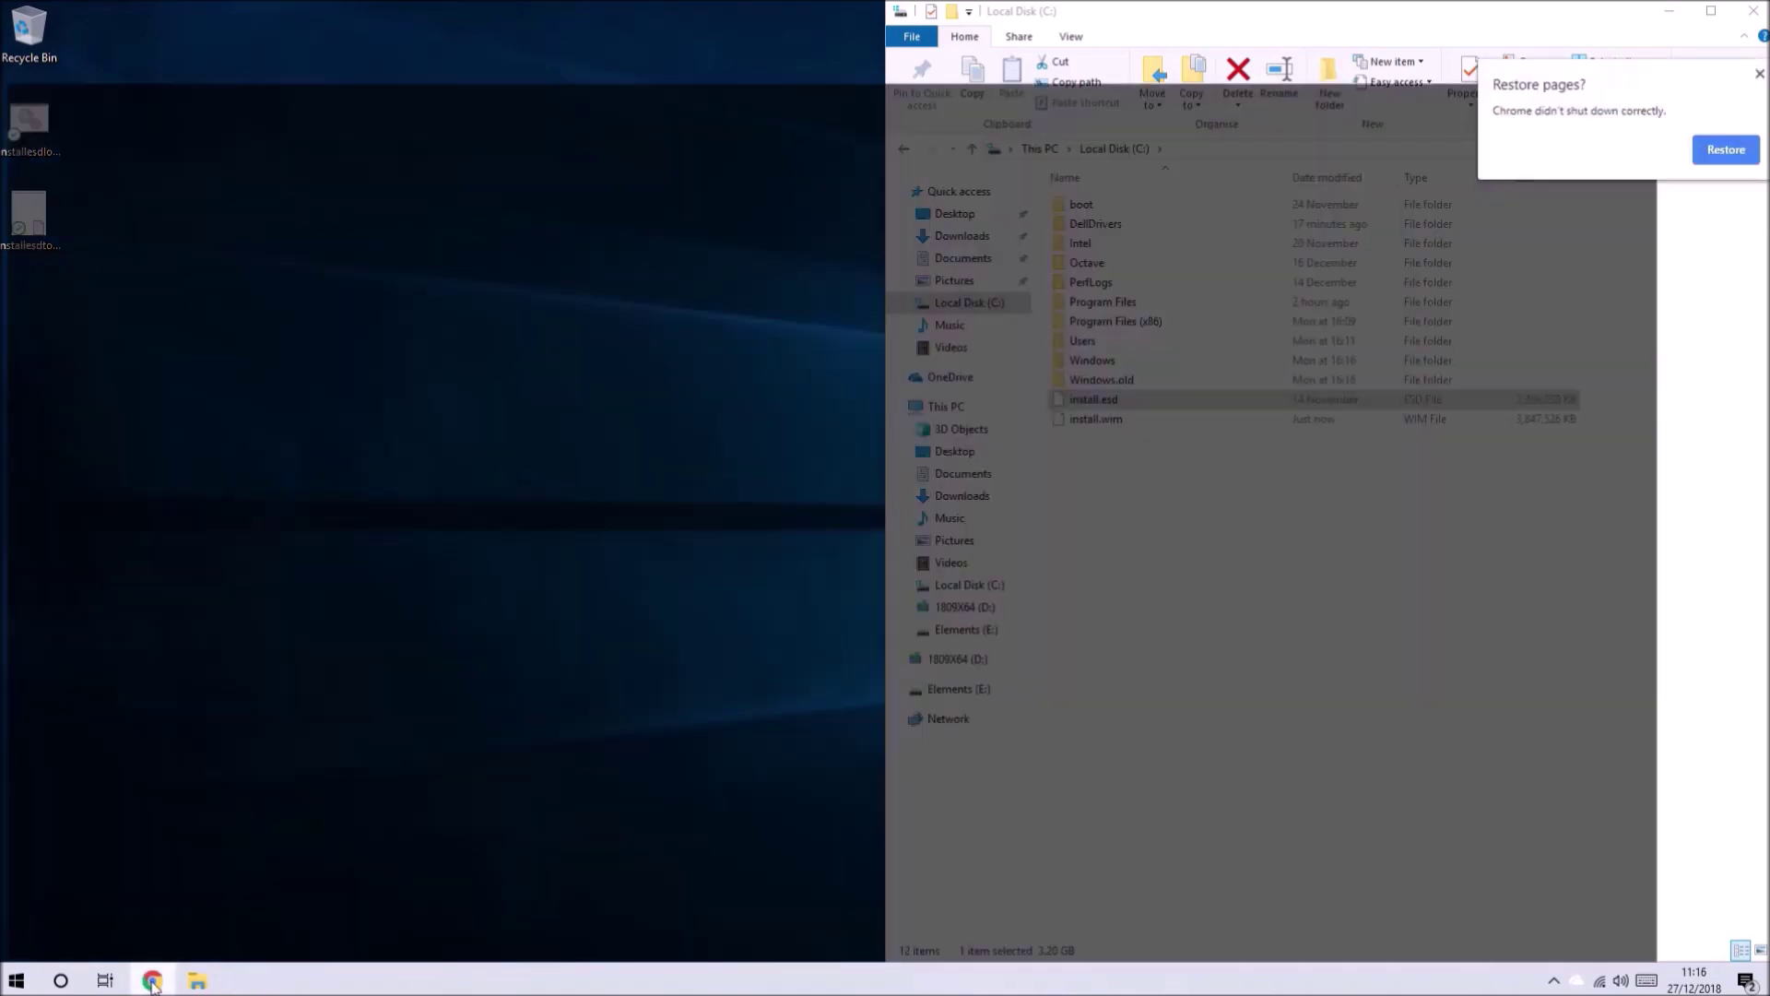
Copy the Dism command block under 'Add DellDrivers to install.wim' from the guide
scroll(582, 557, down, 5)
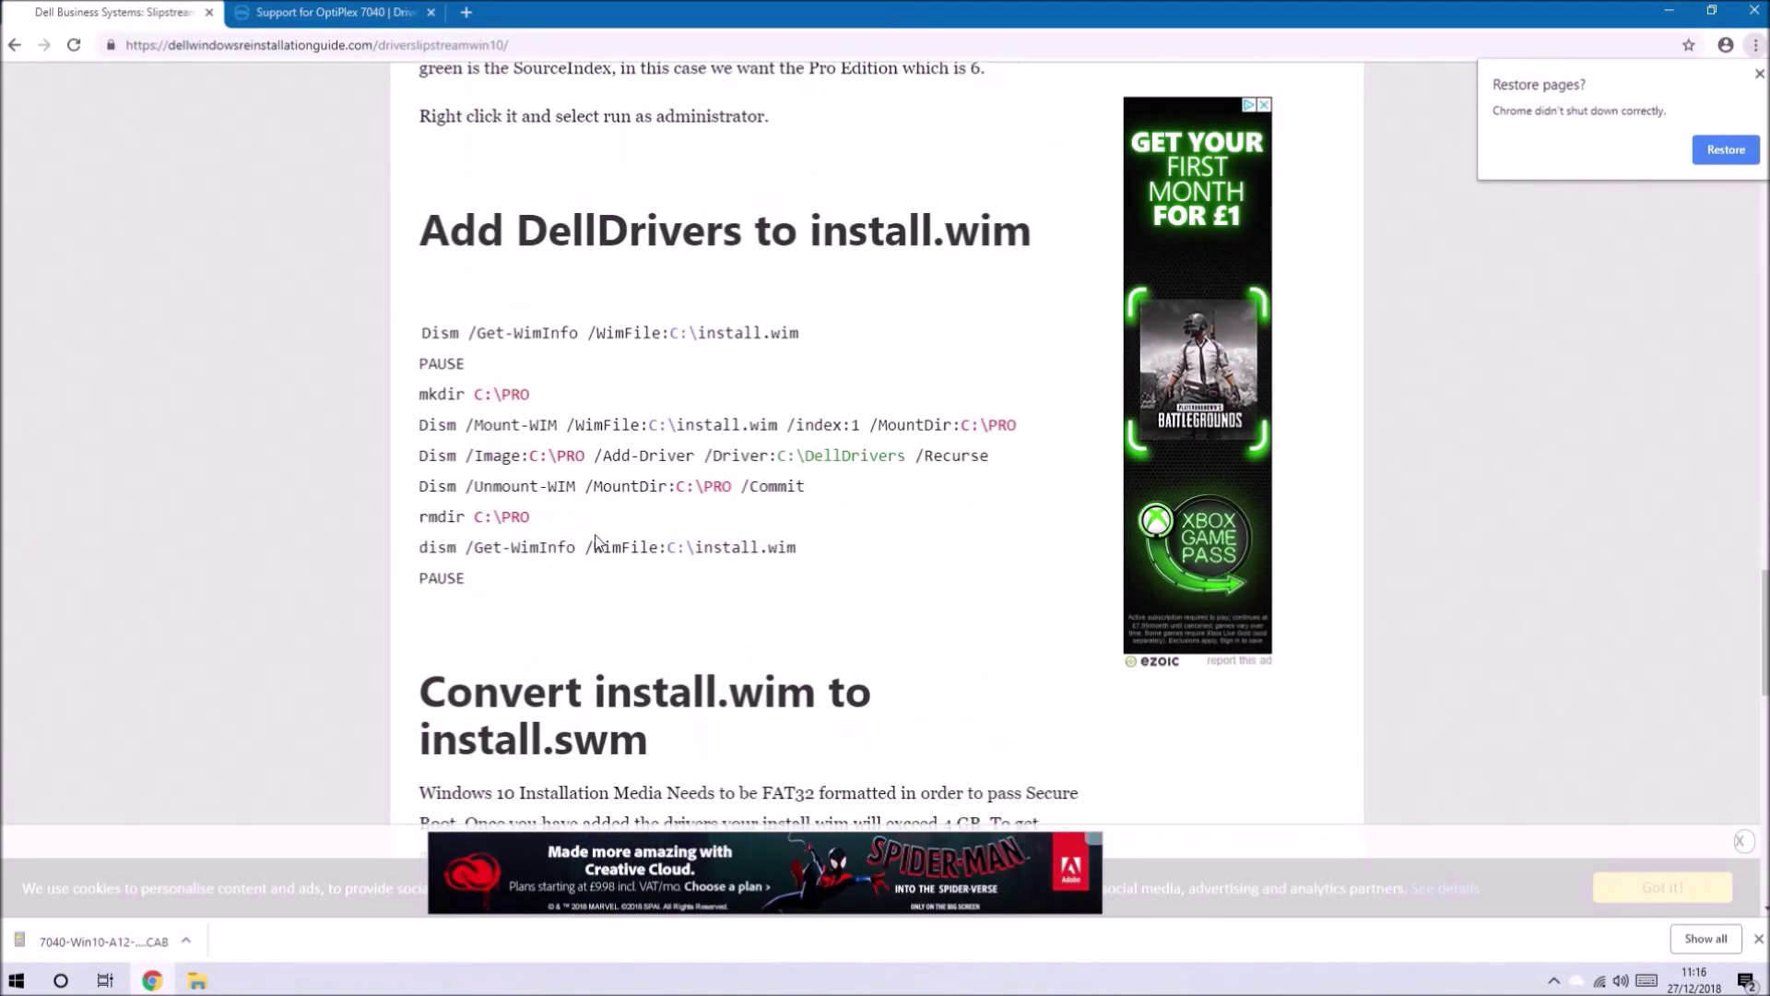
drag(421, 625, 466, 395)
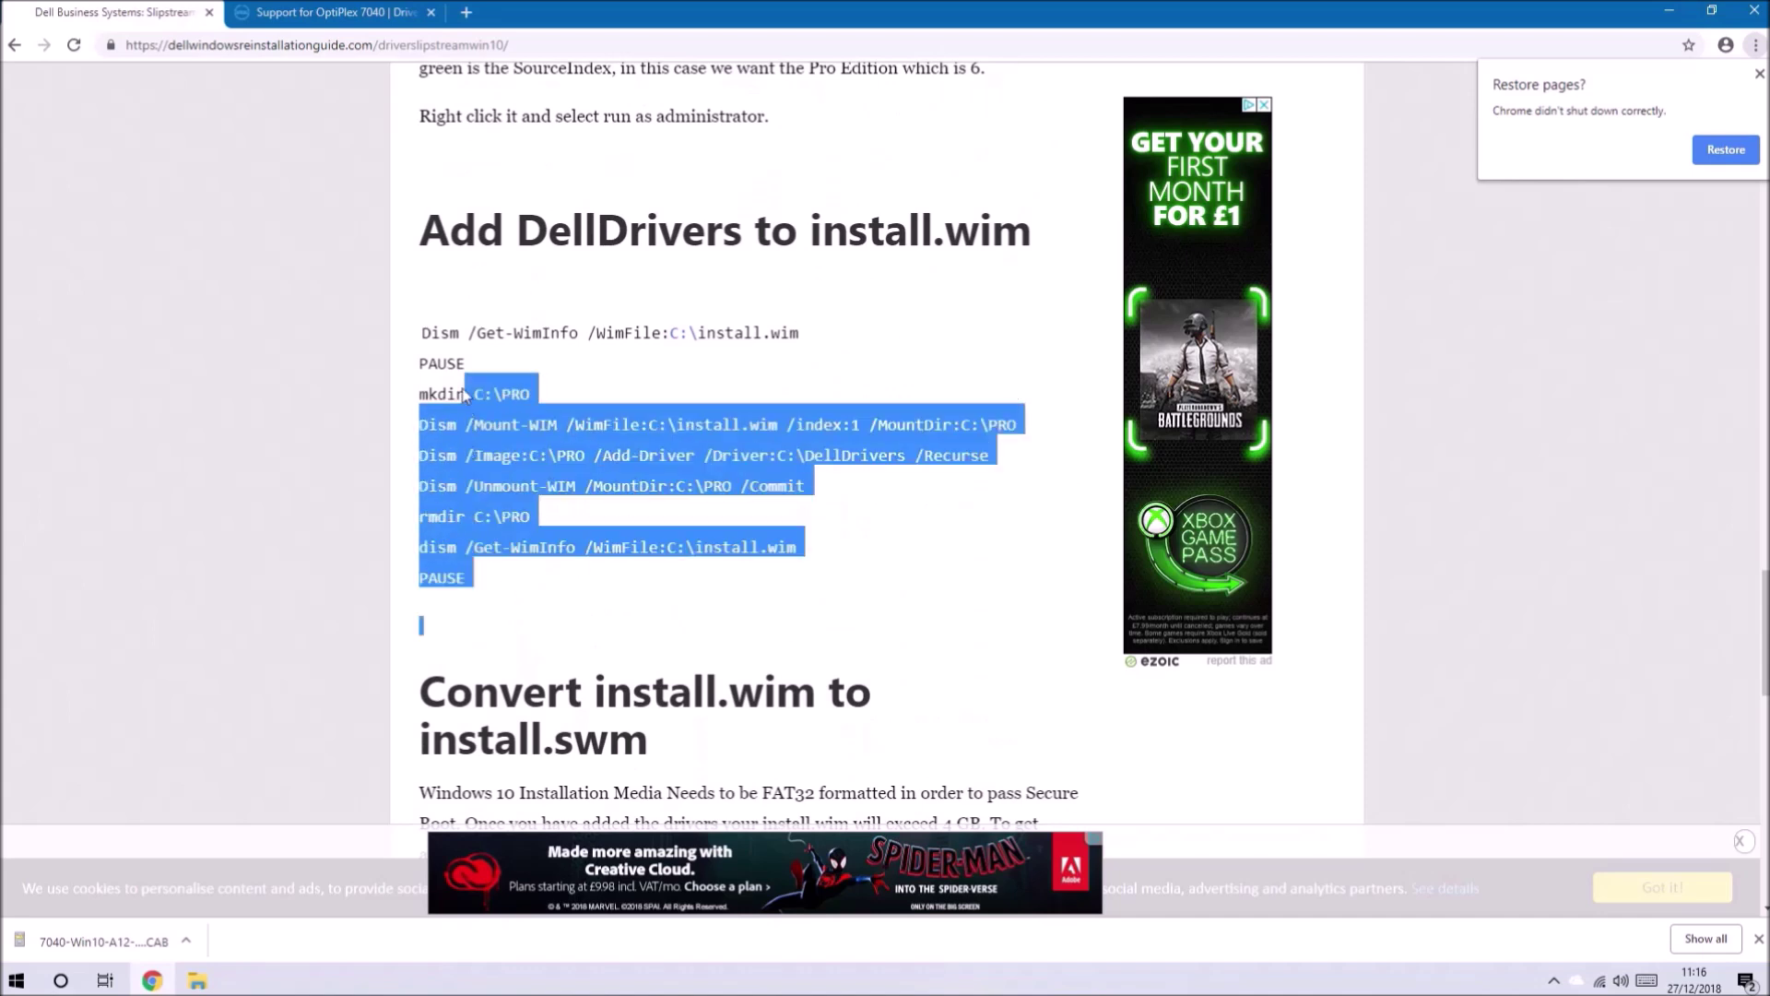
click(467, 588)
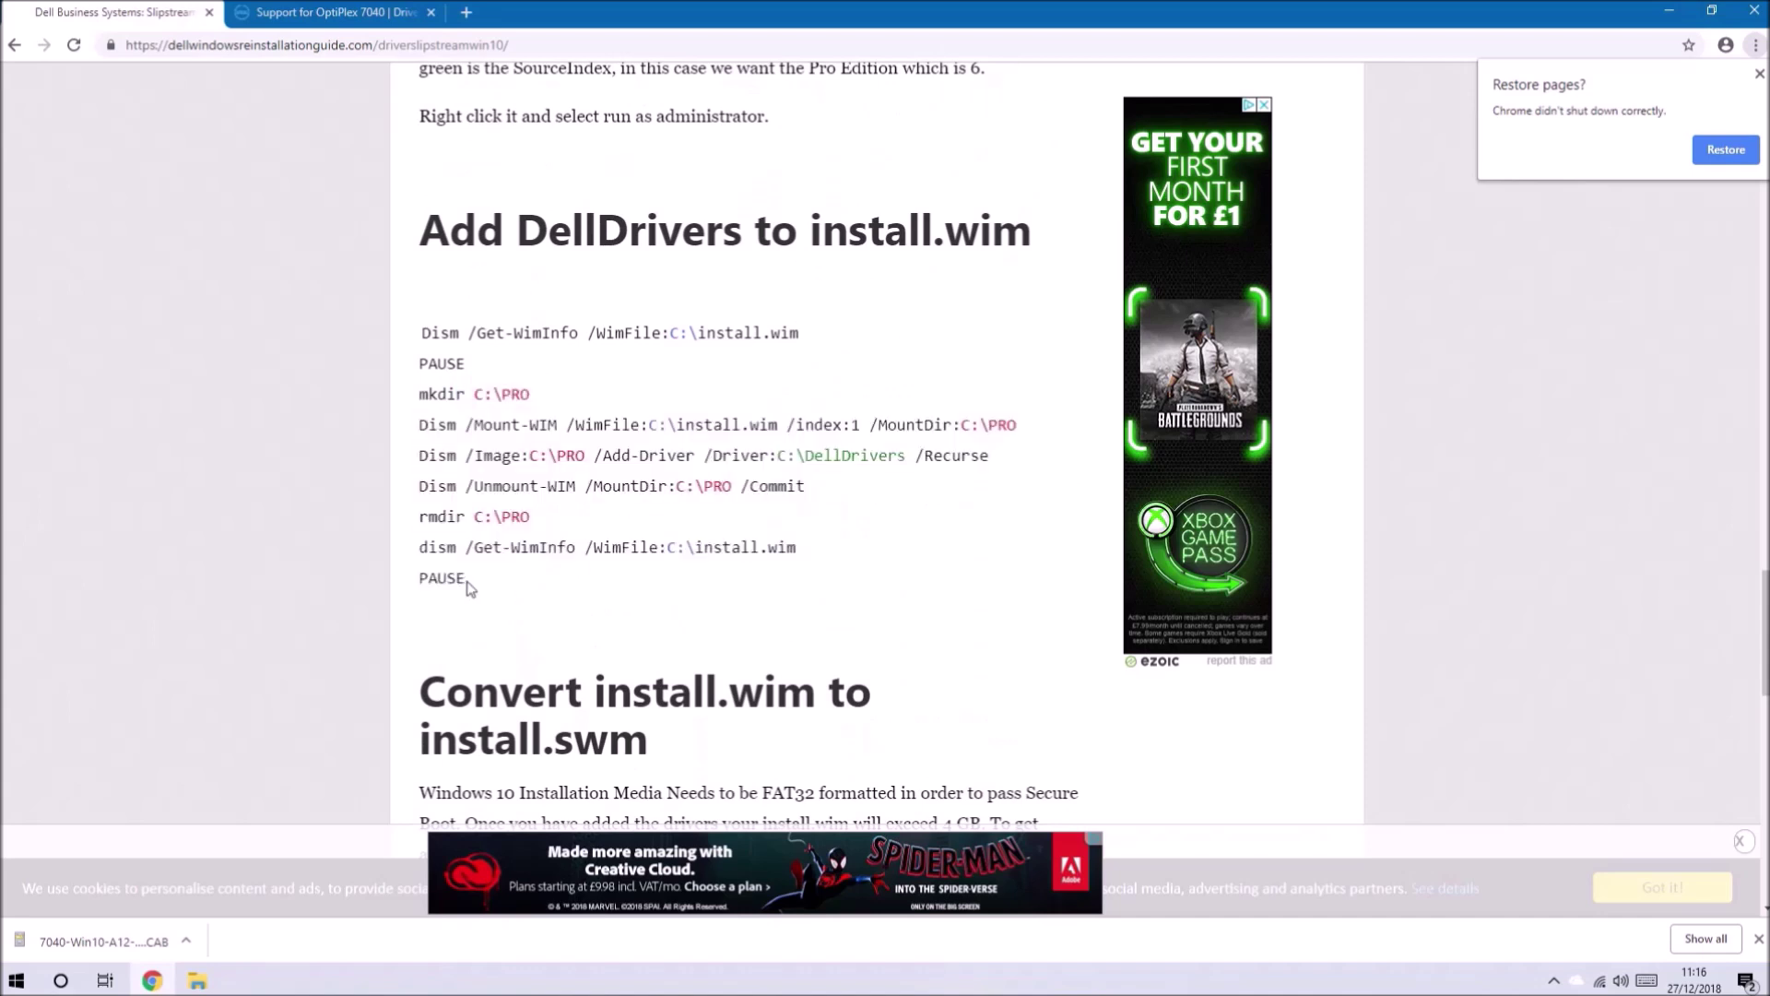
drag(467, 588, 419, 343)
right_click(420, 336)
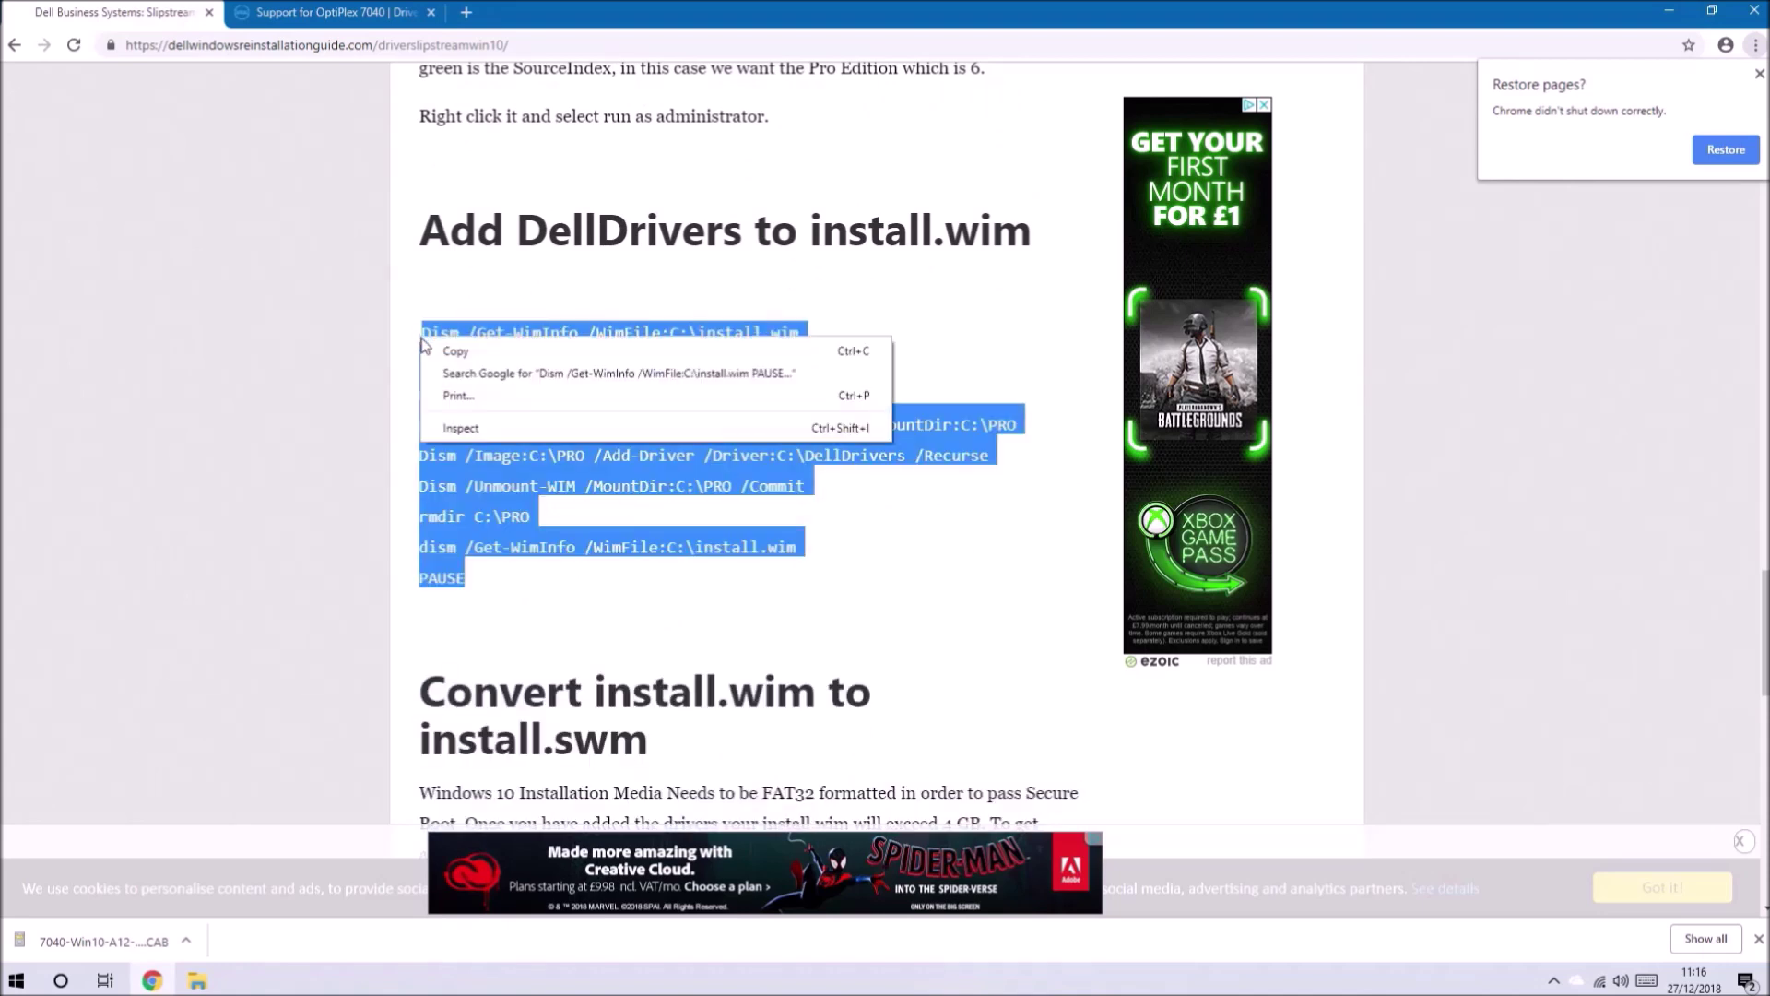
click(456, 350)
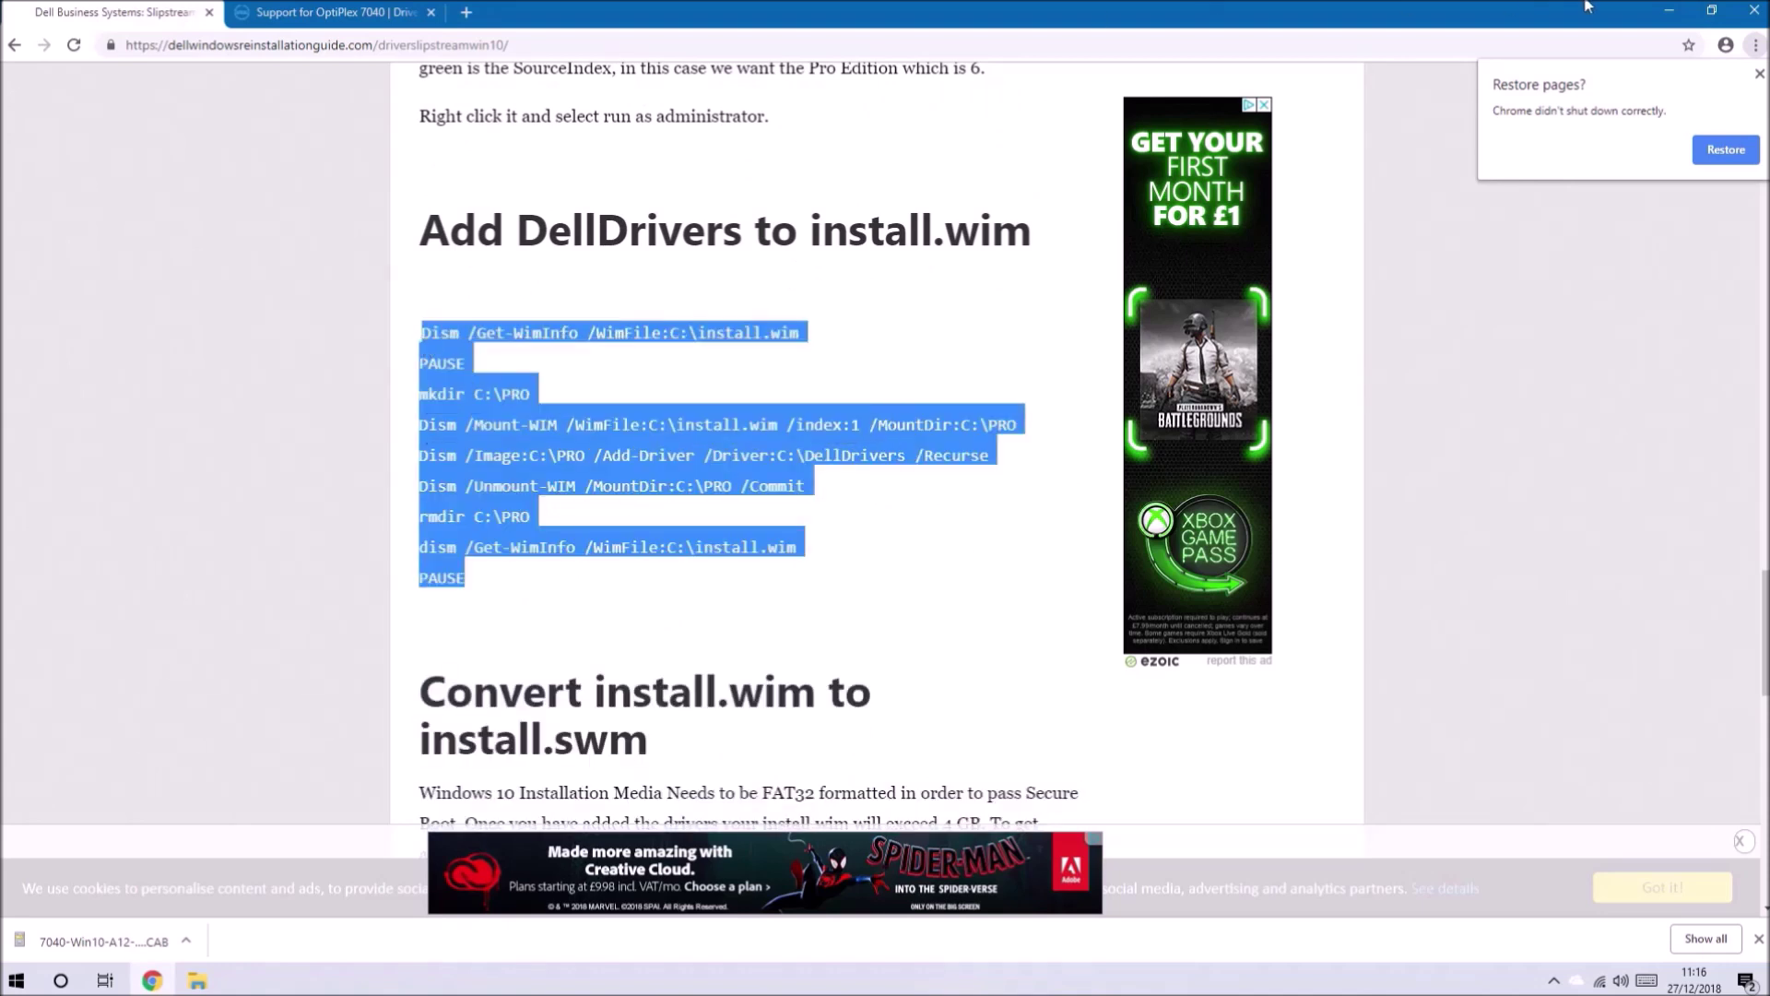
click(1668, 10)
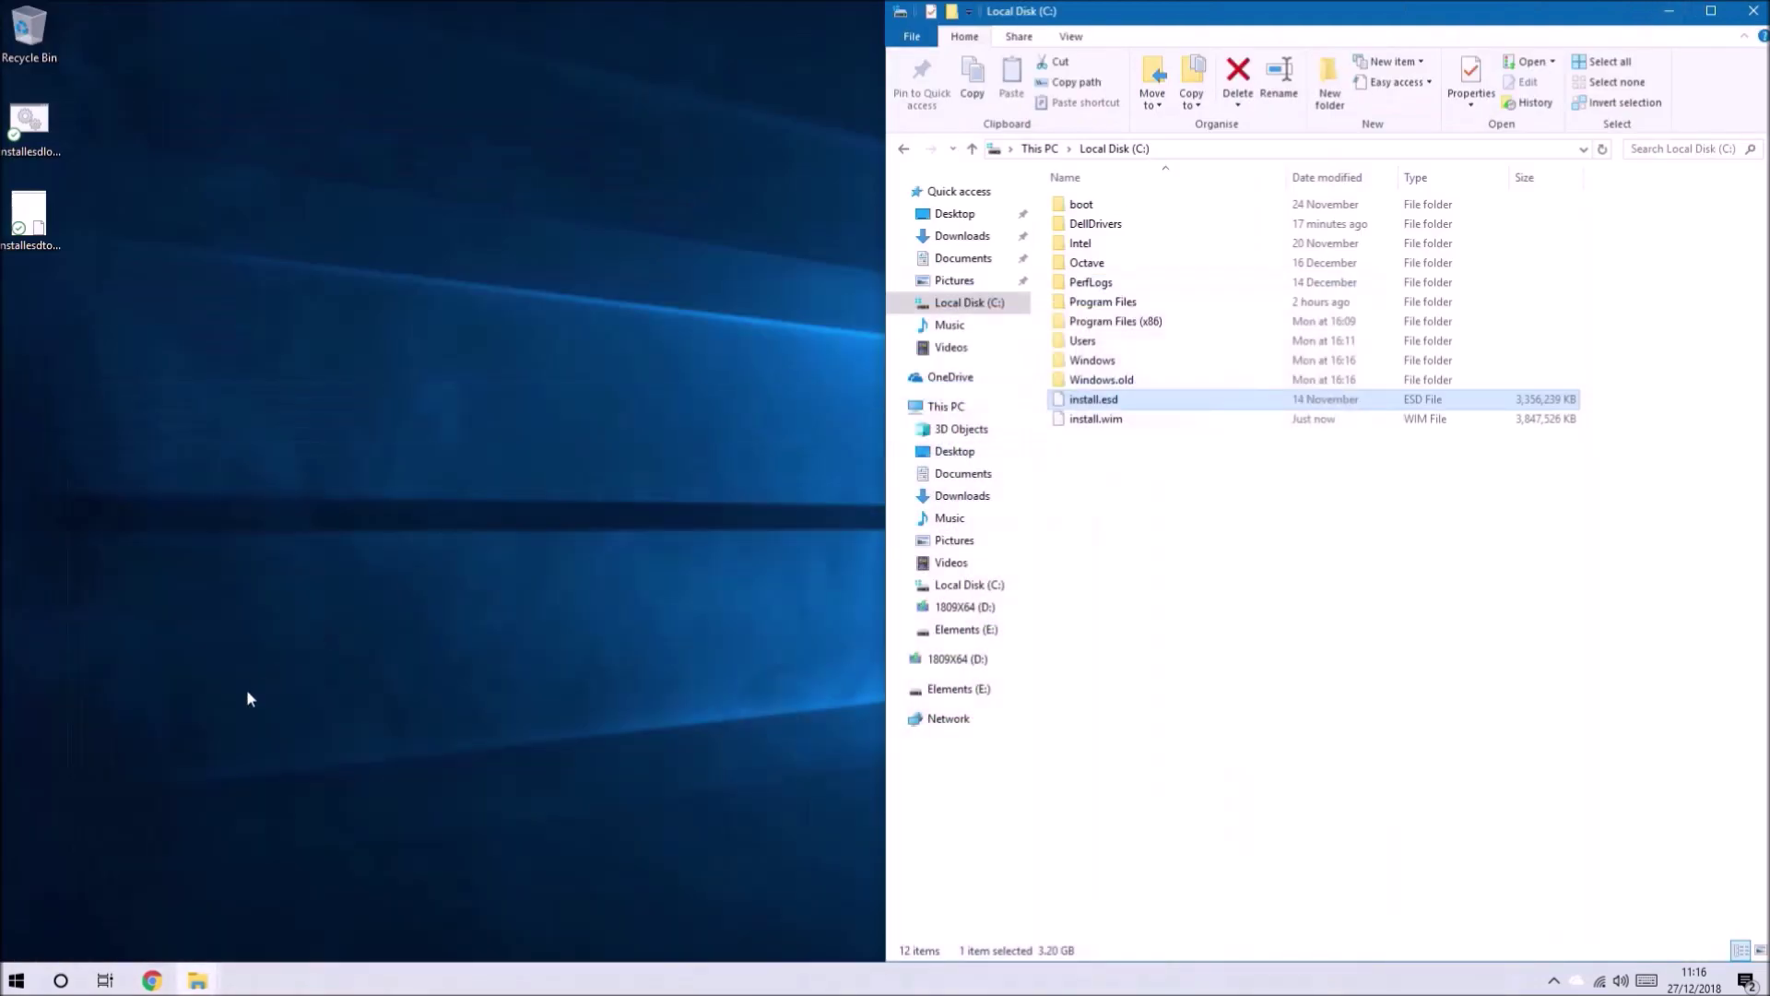
Paste the copied DISM driver commands into a new Notepad document
key(super+r)
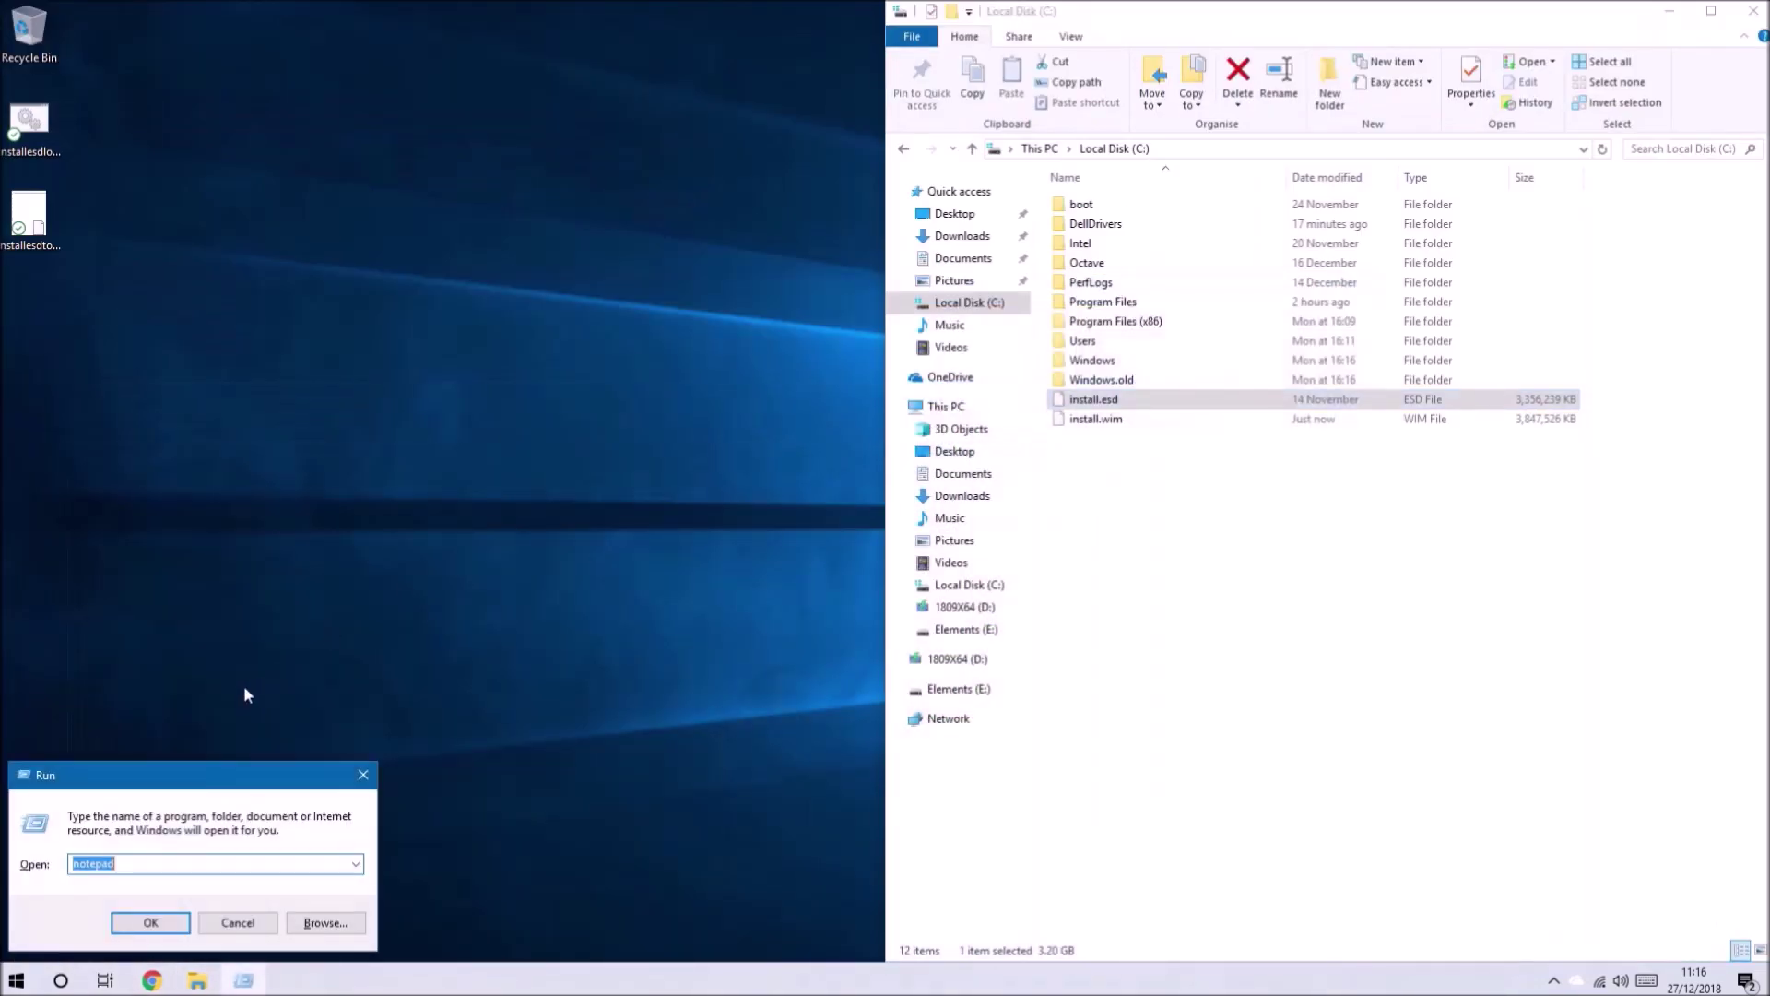
key(Return)
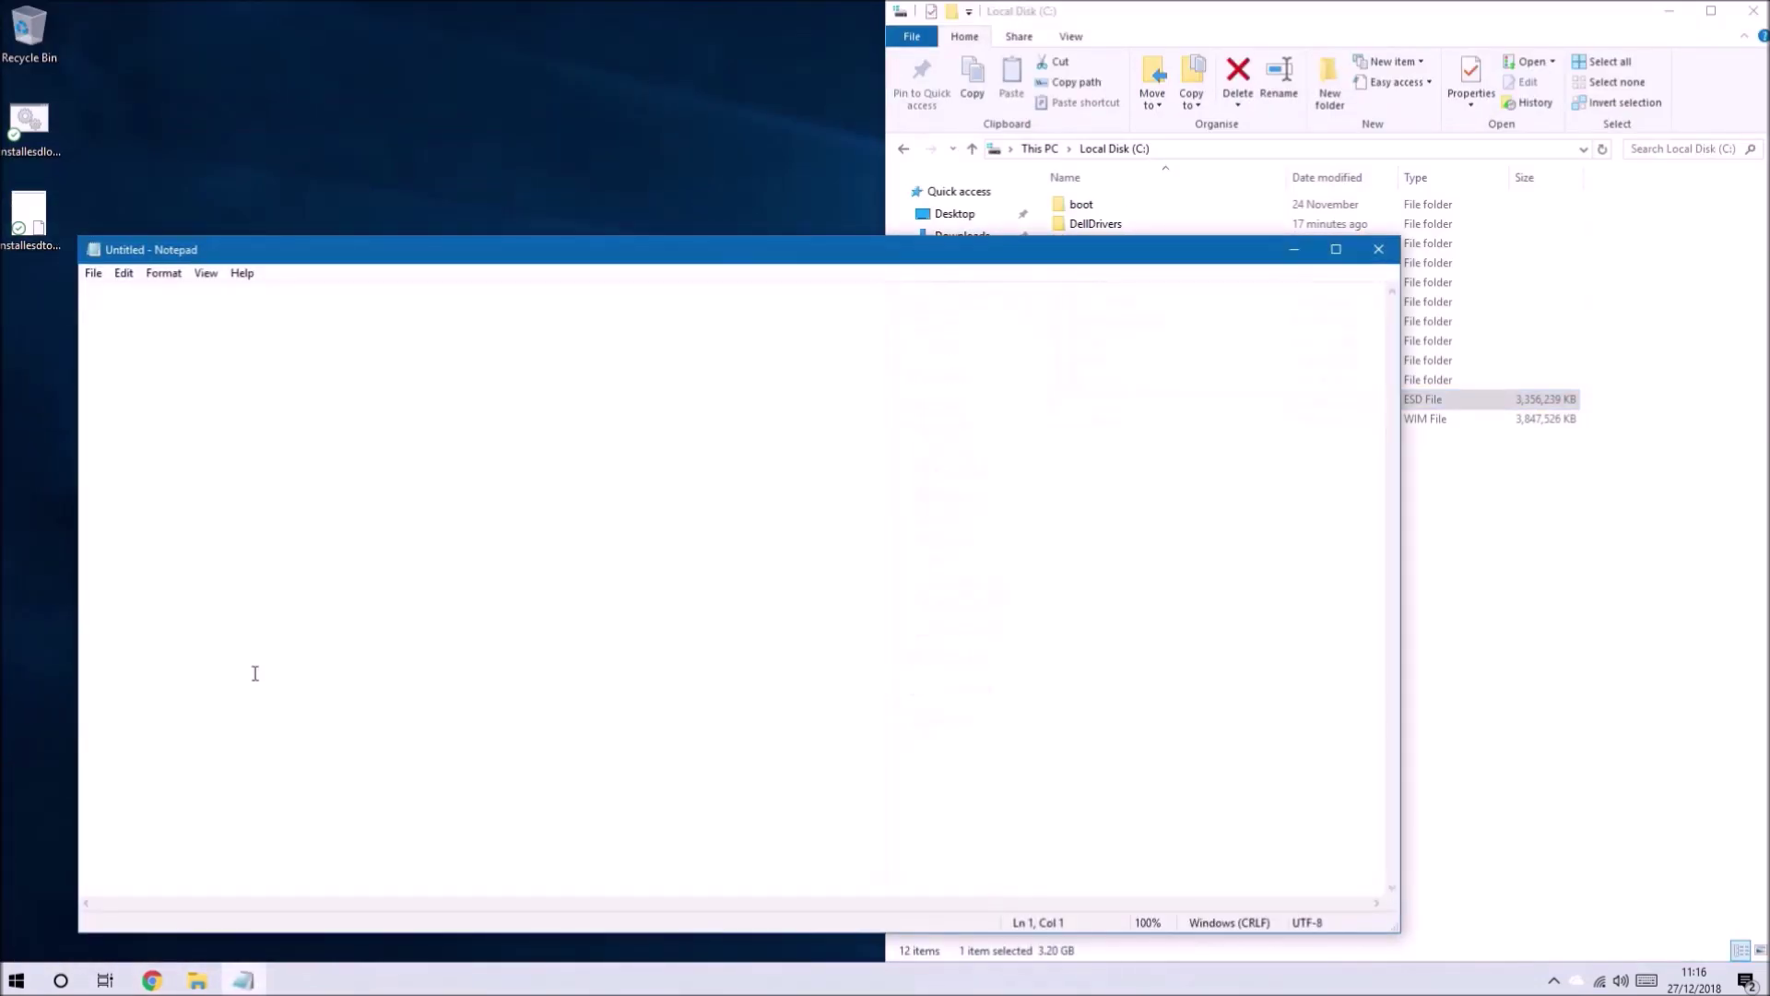
key(ctrl+v)
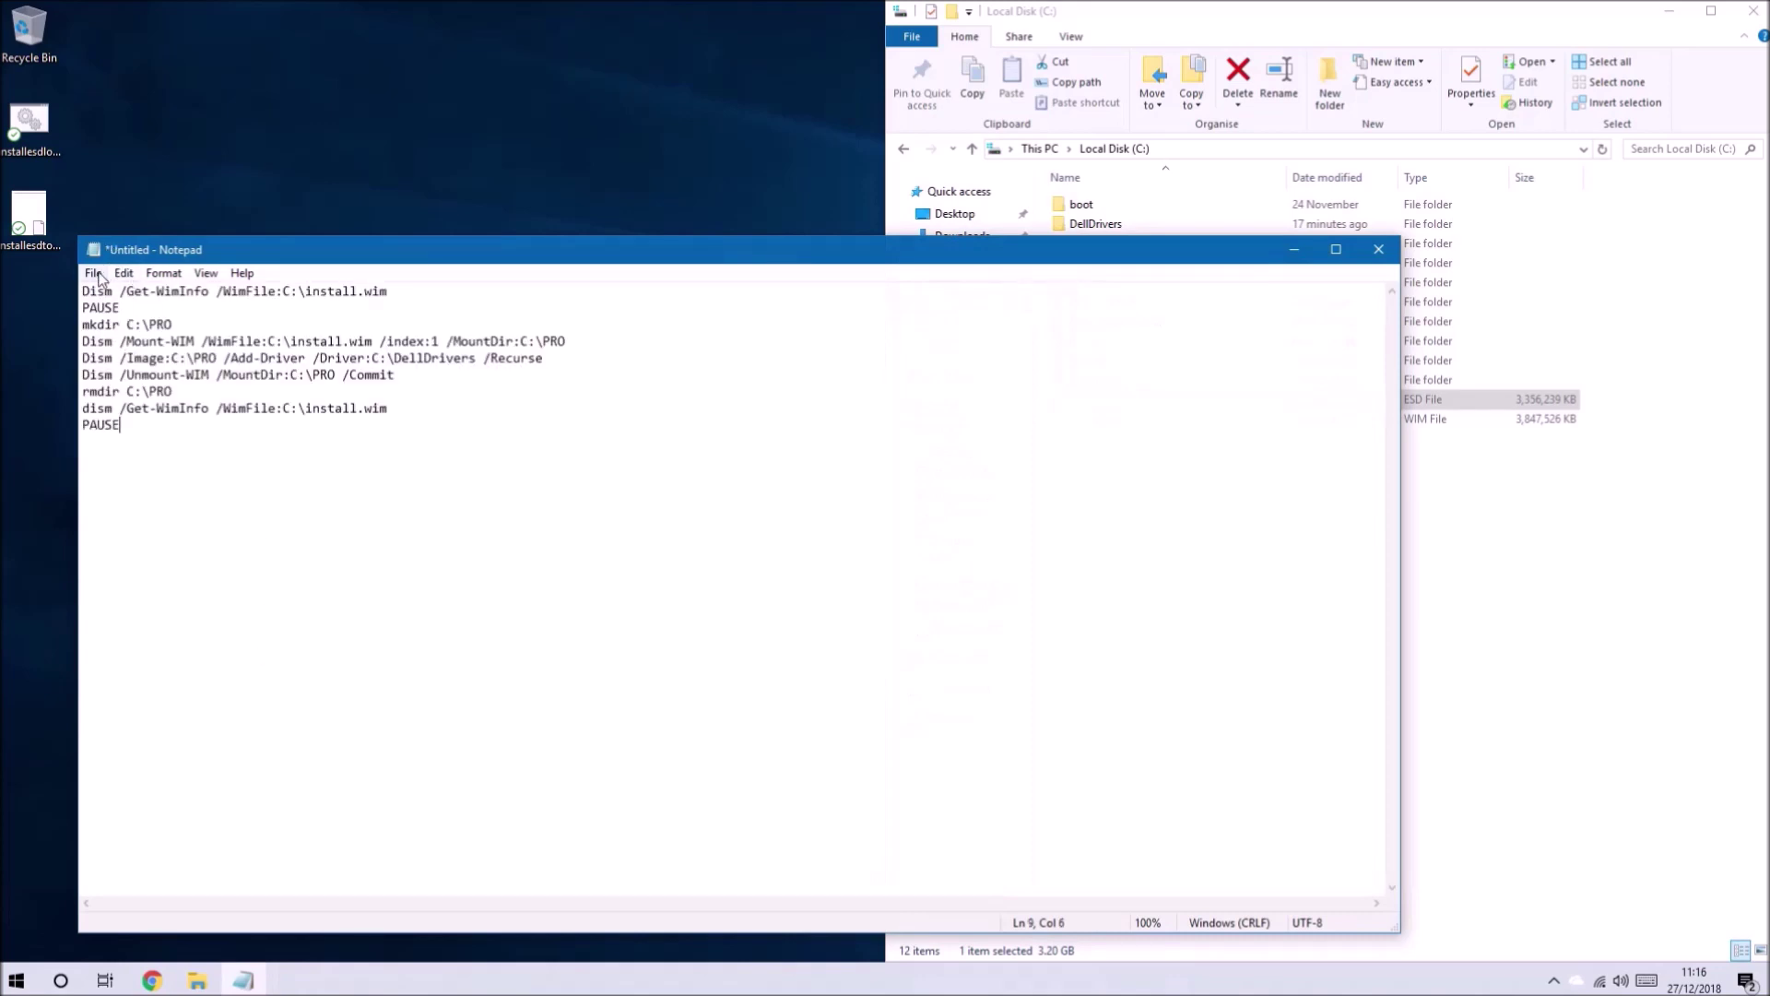
Save the commands to the Desktop as AddDrivers.bat with All Files type, then close Notepad
click(96, 274)
click(164, 387)
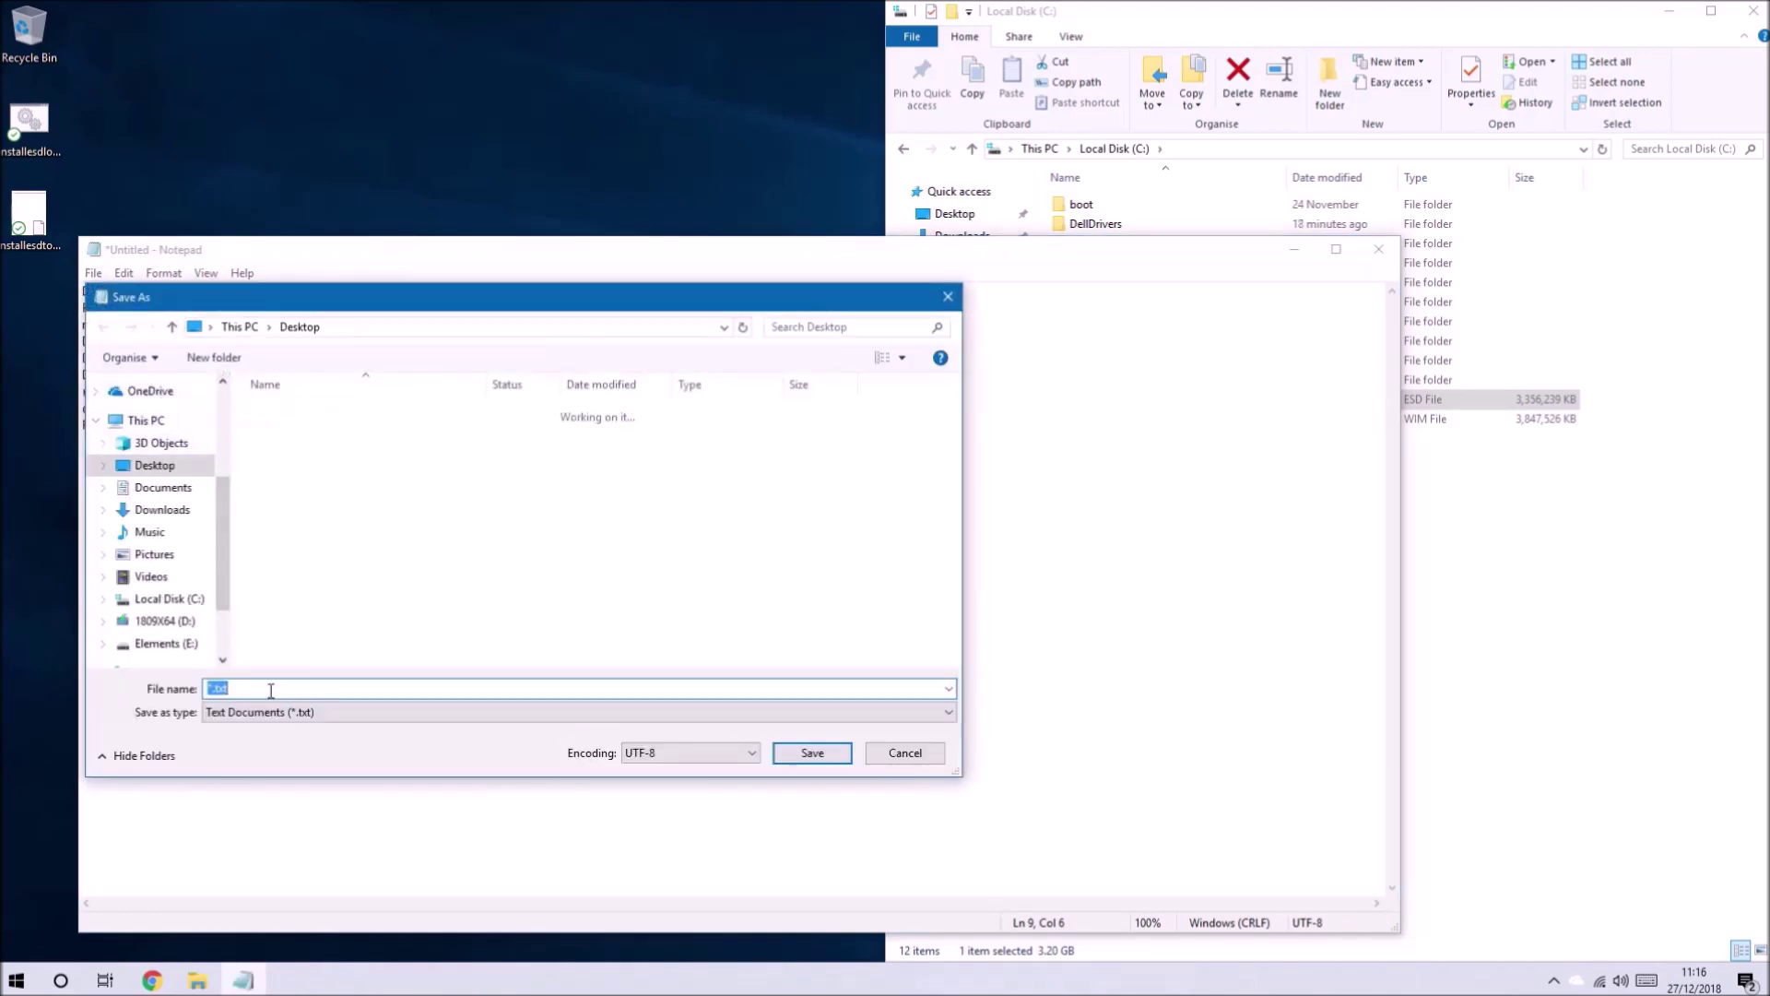
text(AddDrivers)
click(310, 713)
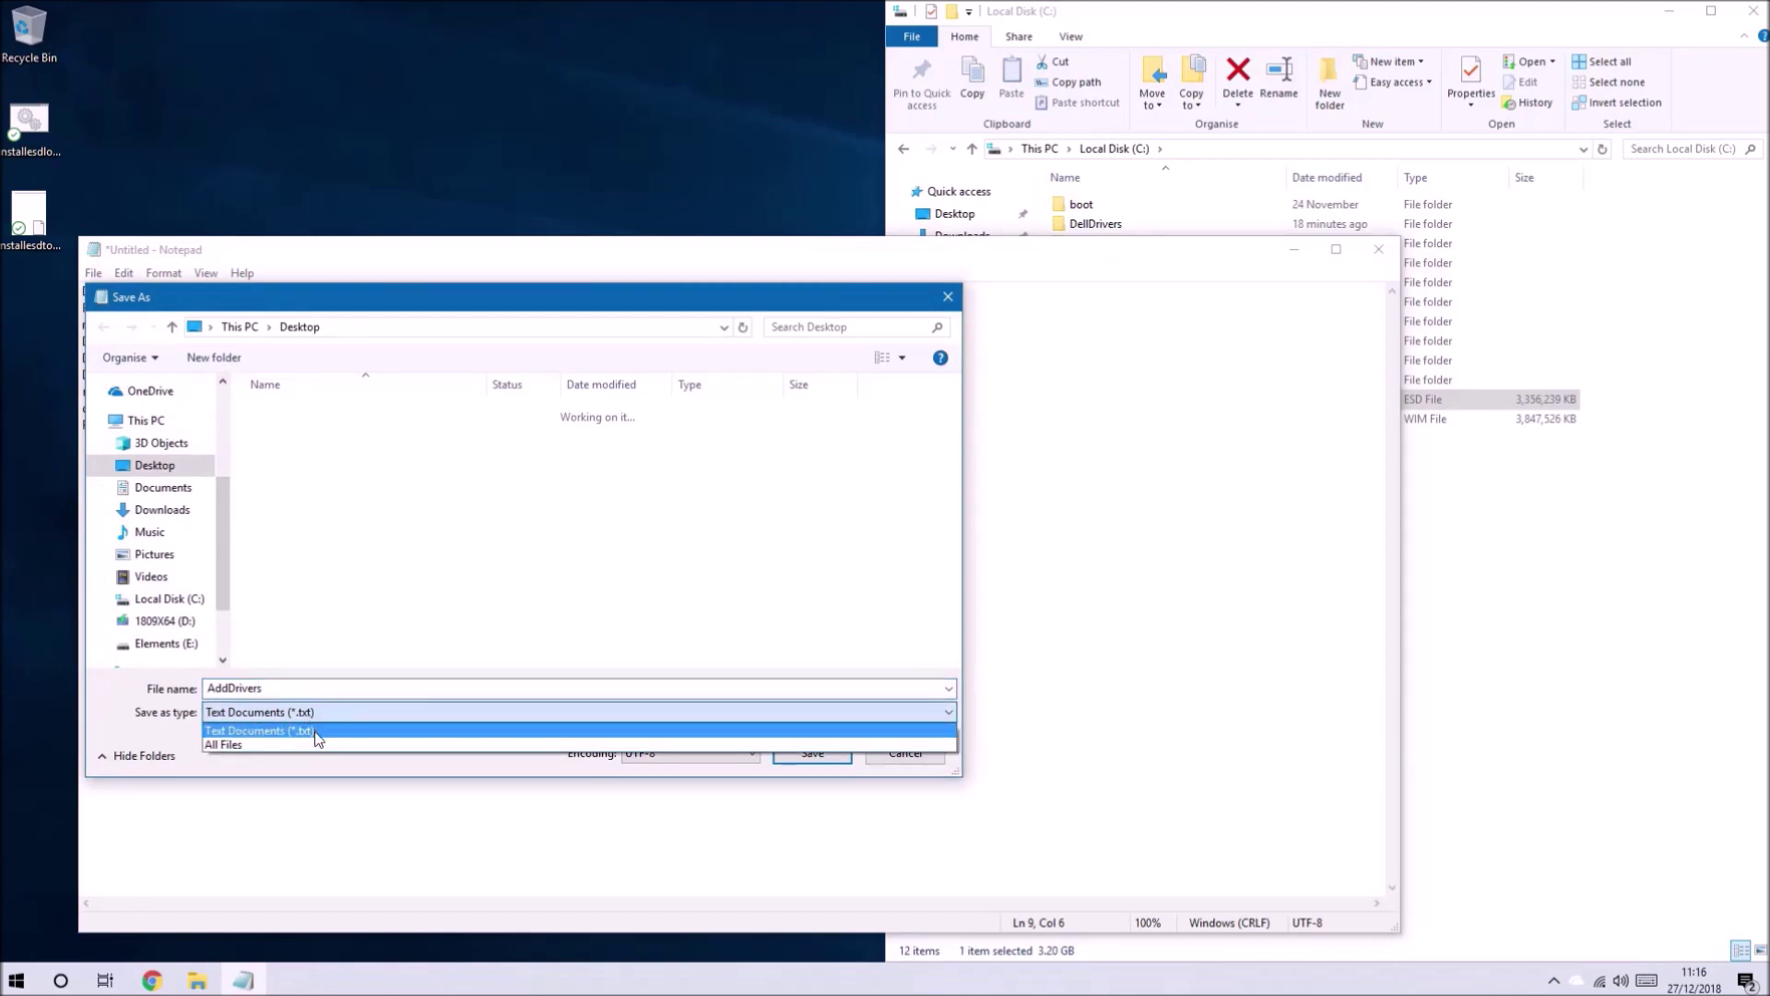
click(318, 743)
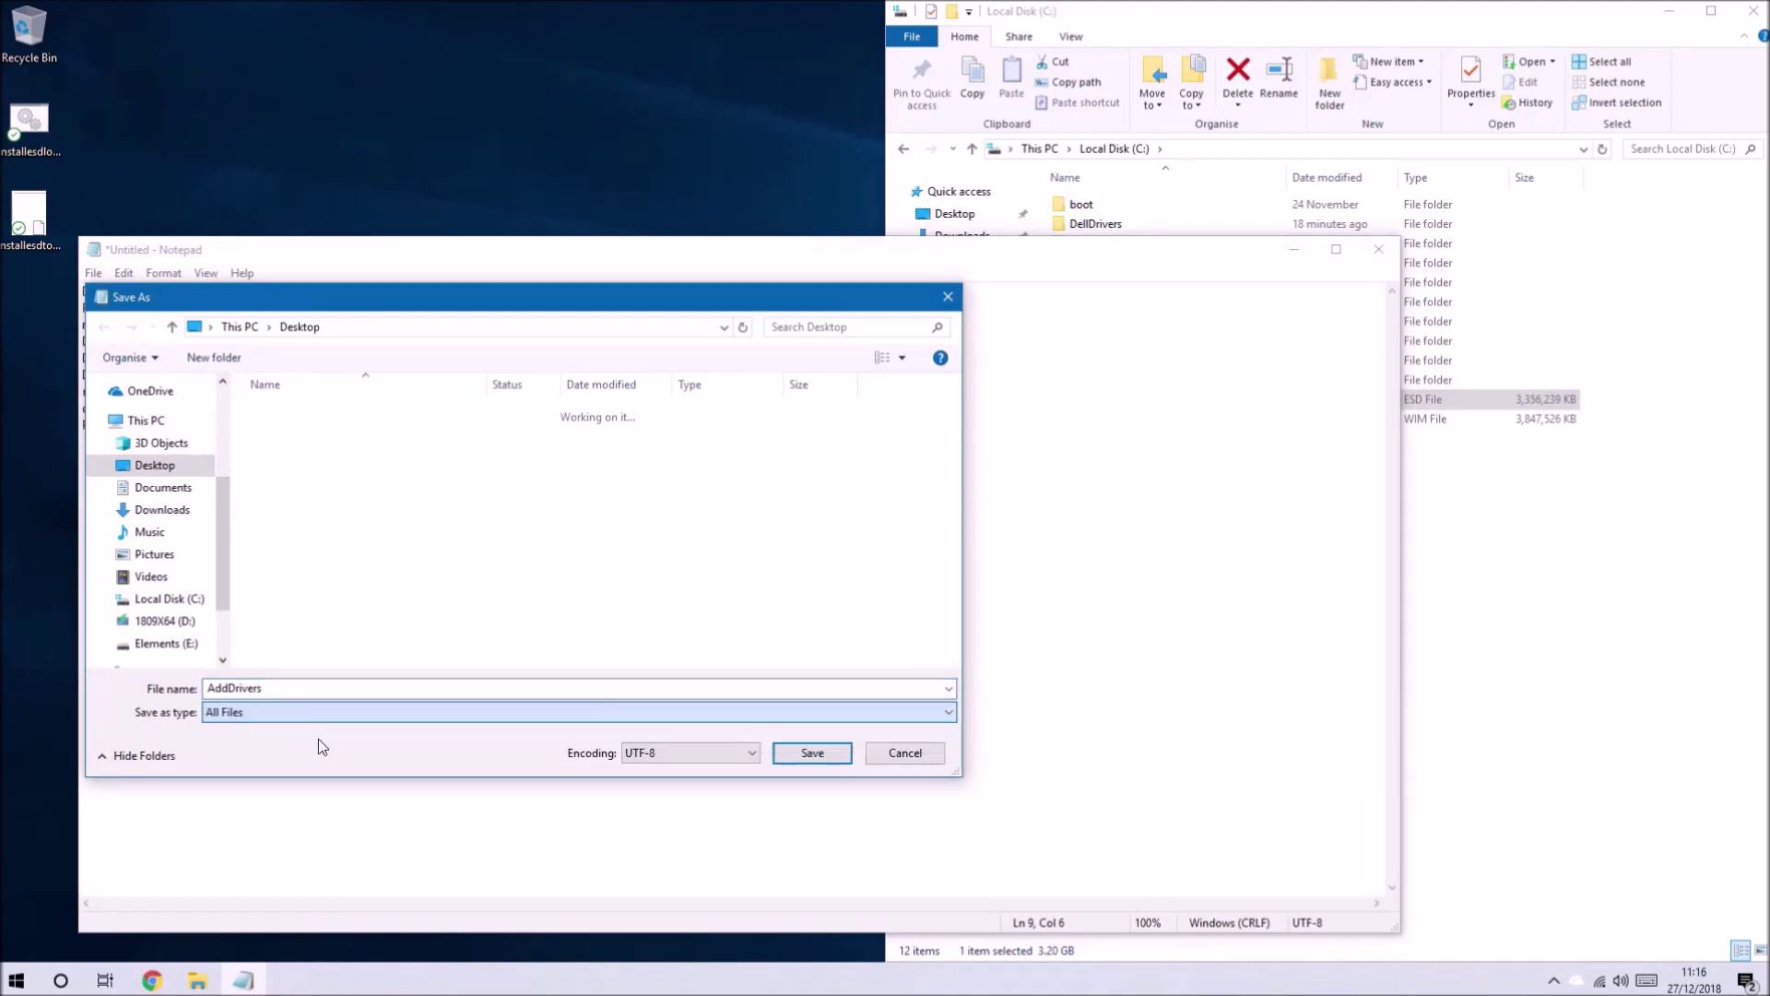
click(328, 693)
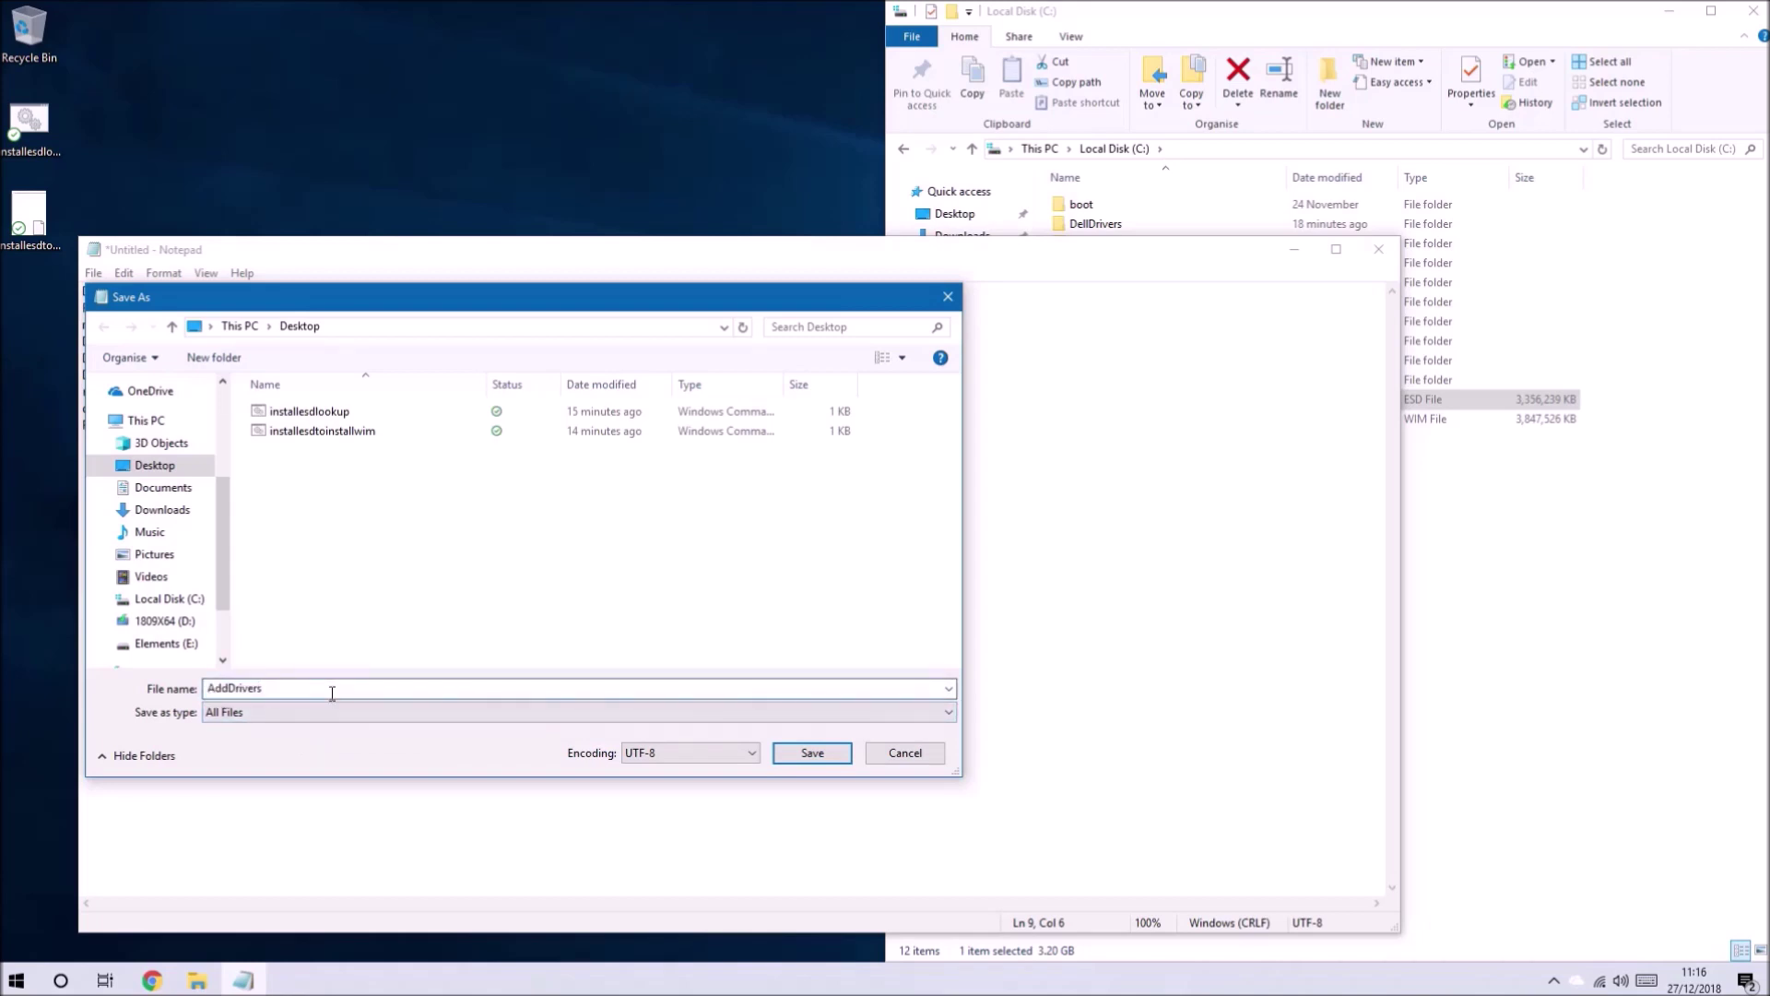
text(.bat)
key(Return)
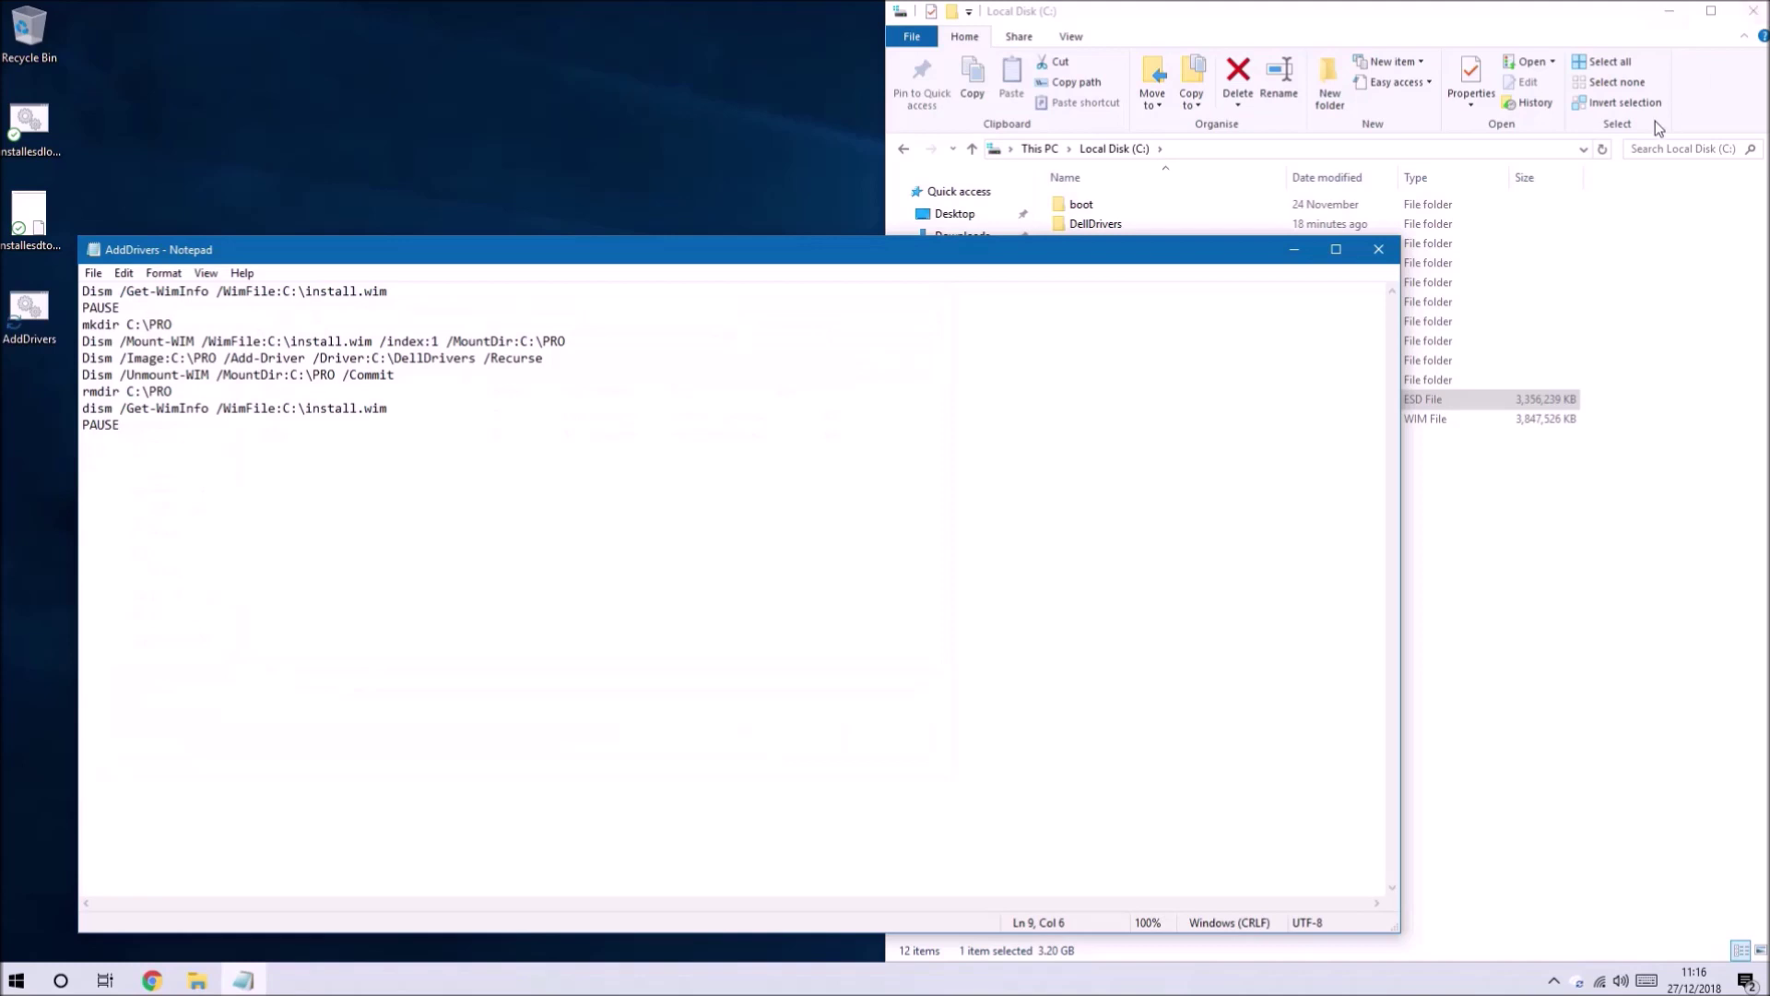
click(1378, 249)
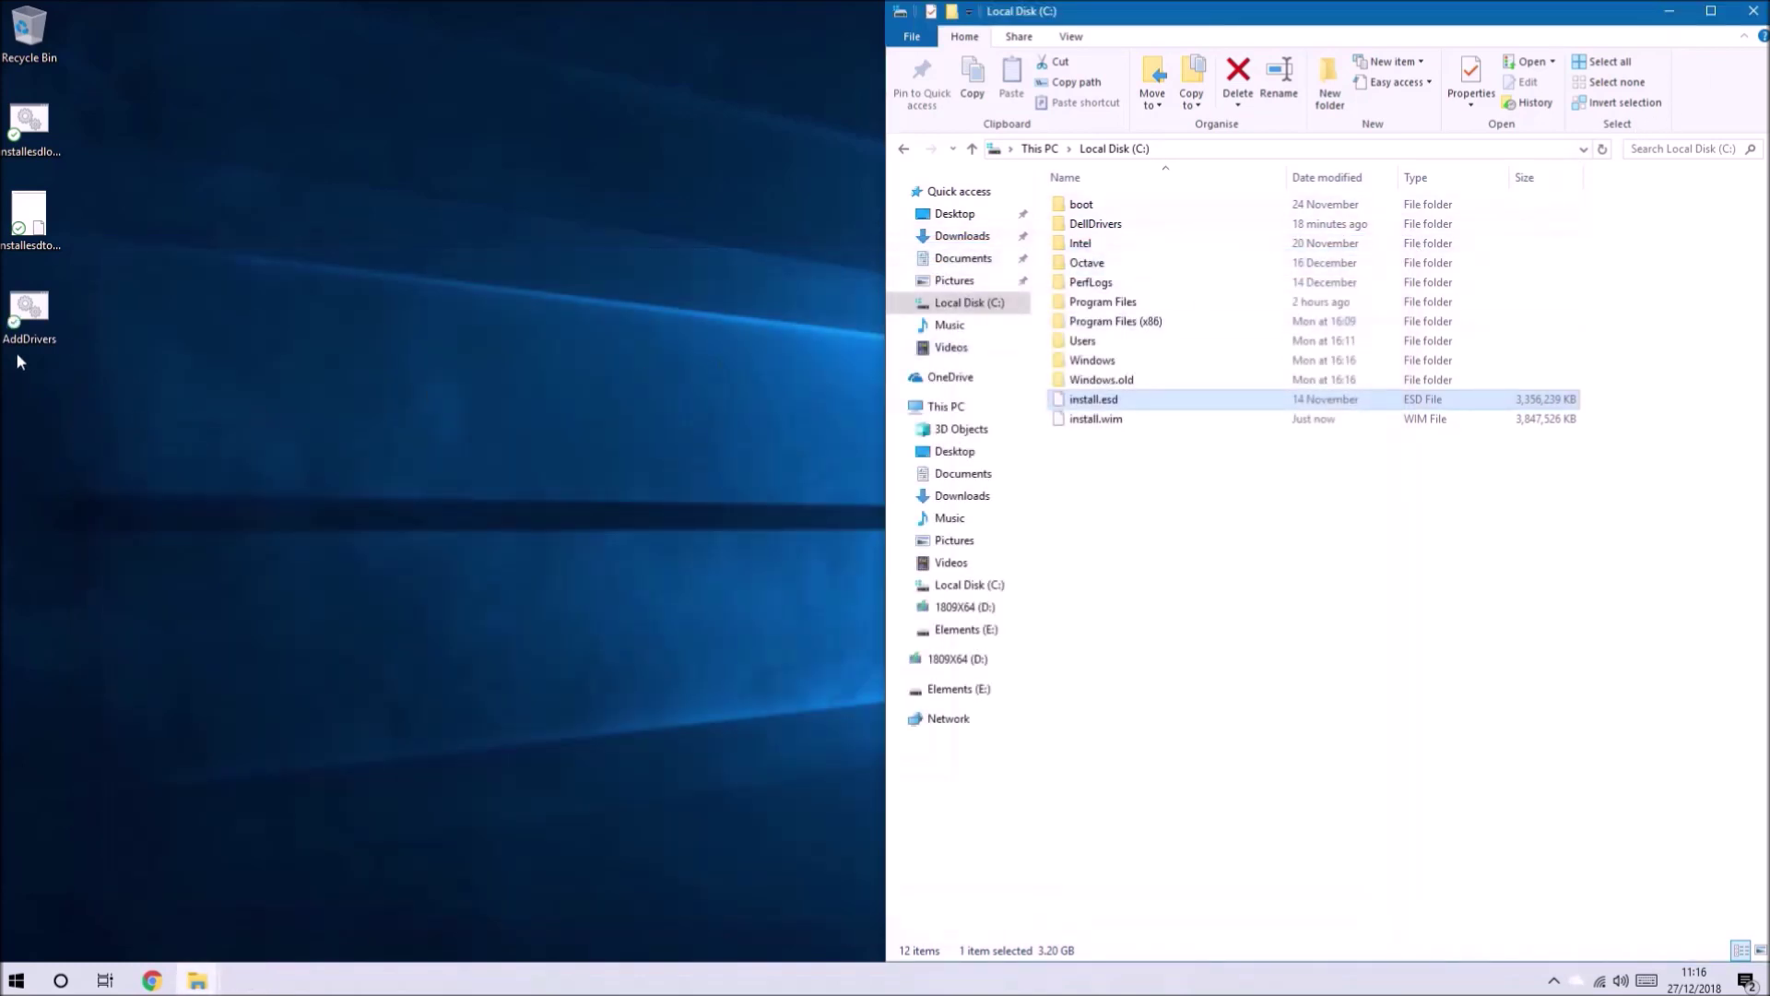
Run AddDrivers elevated, continuing past its pause, until all 54 Dell drivers are committed to install.wim
right_click(29, 338)
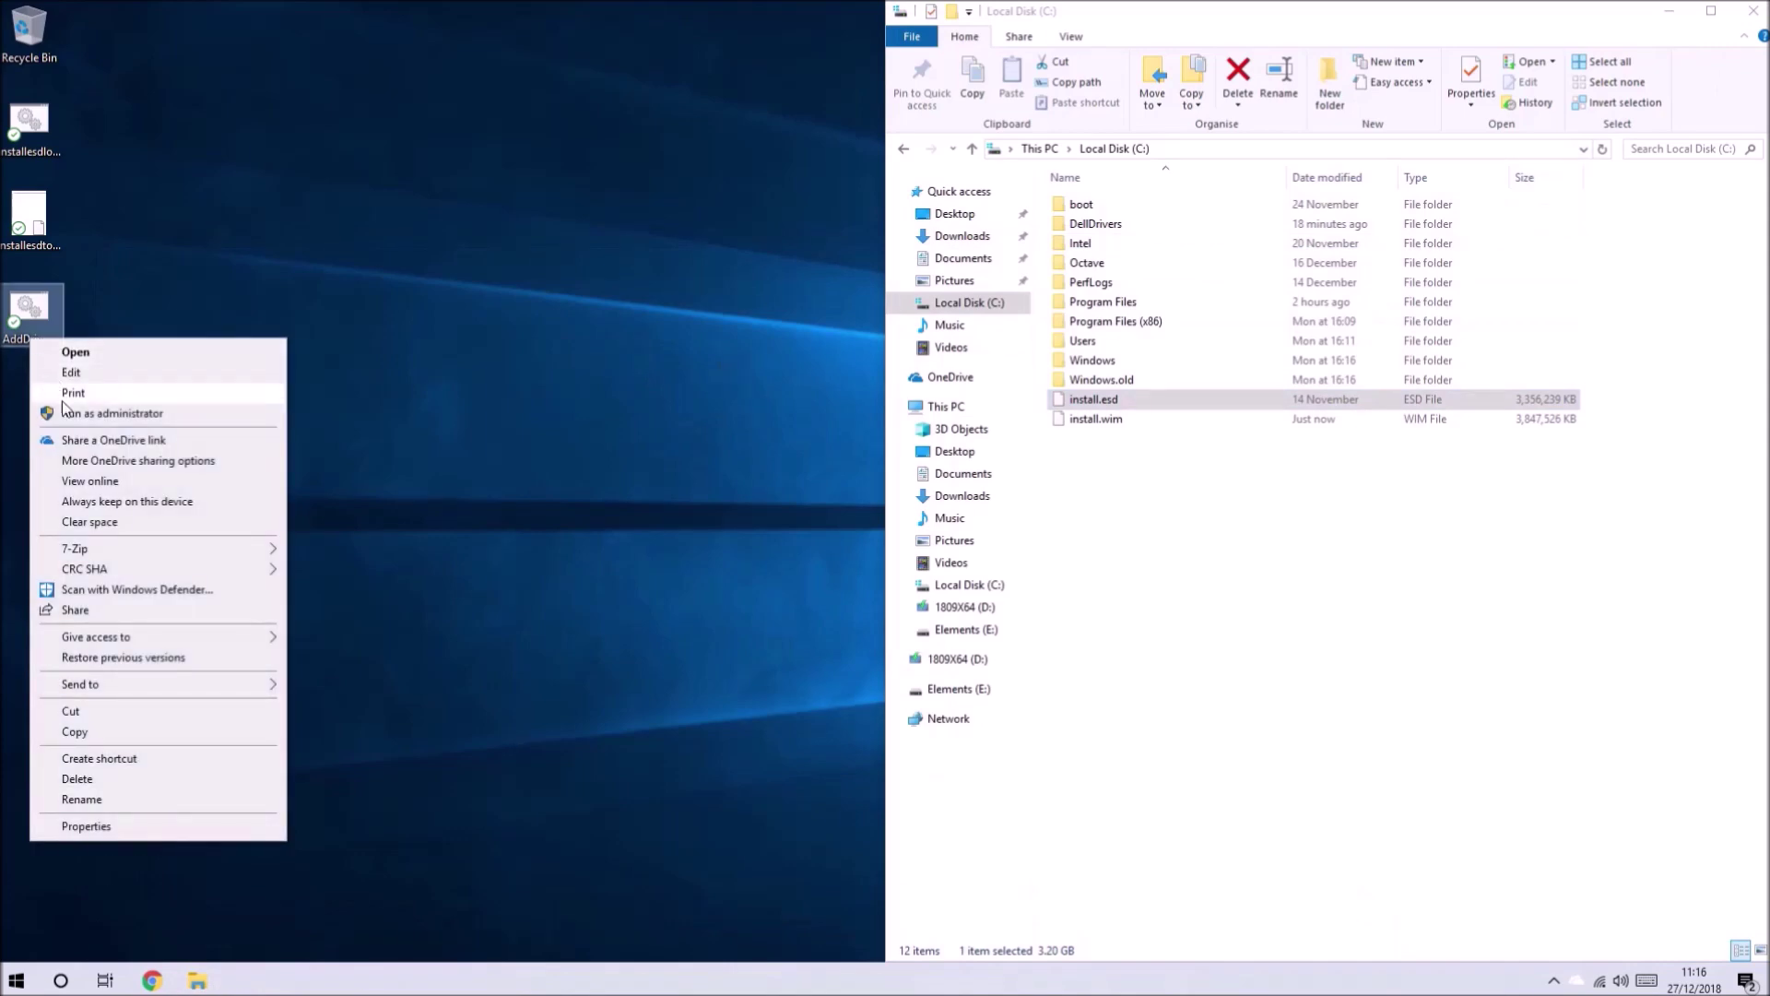
click(79, 417)
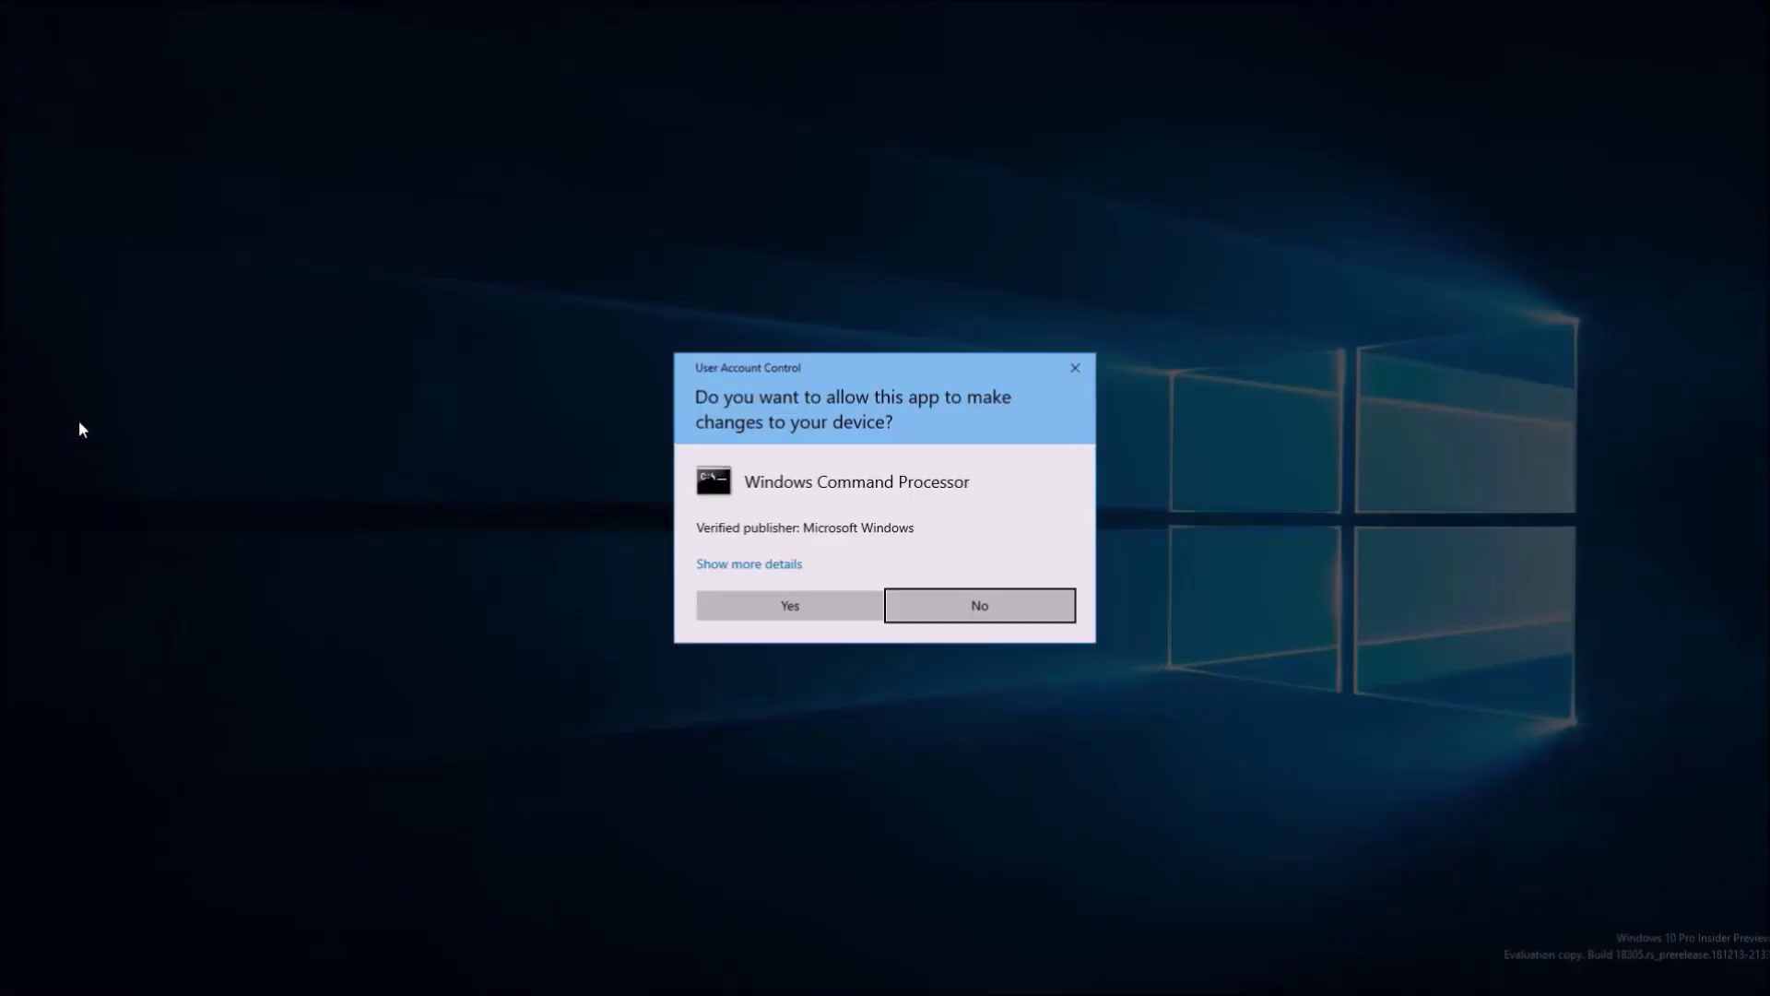
click(844, 612)
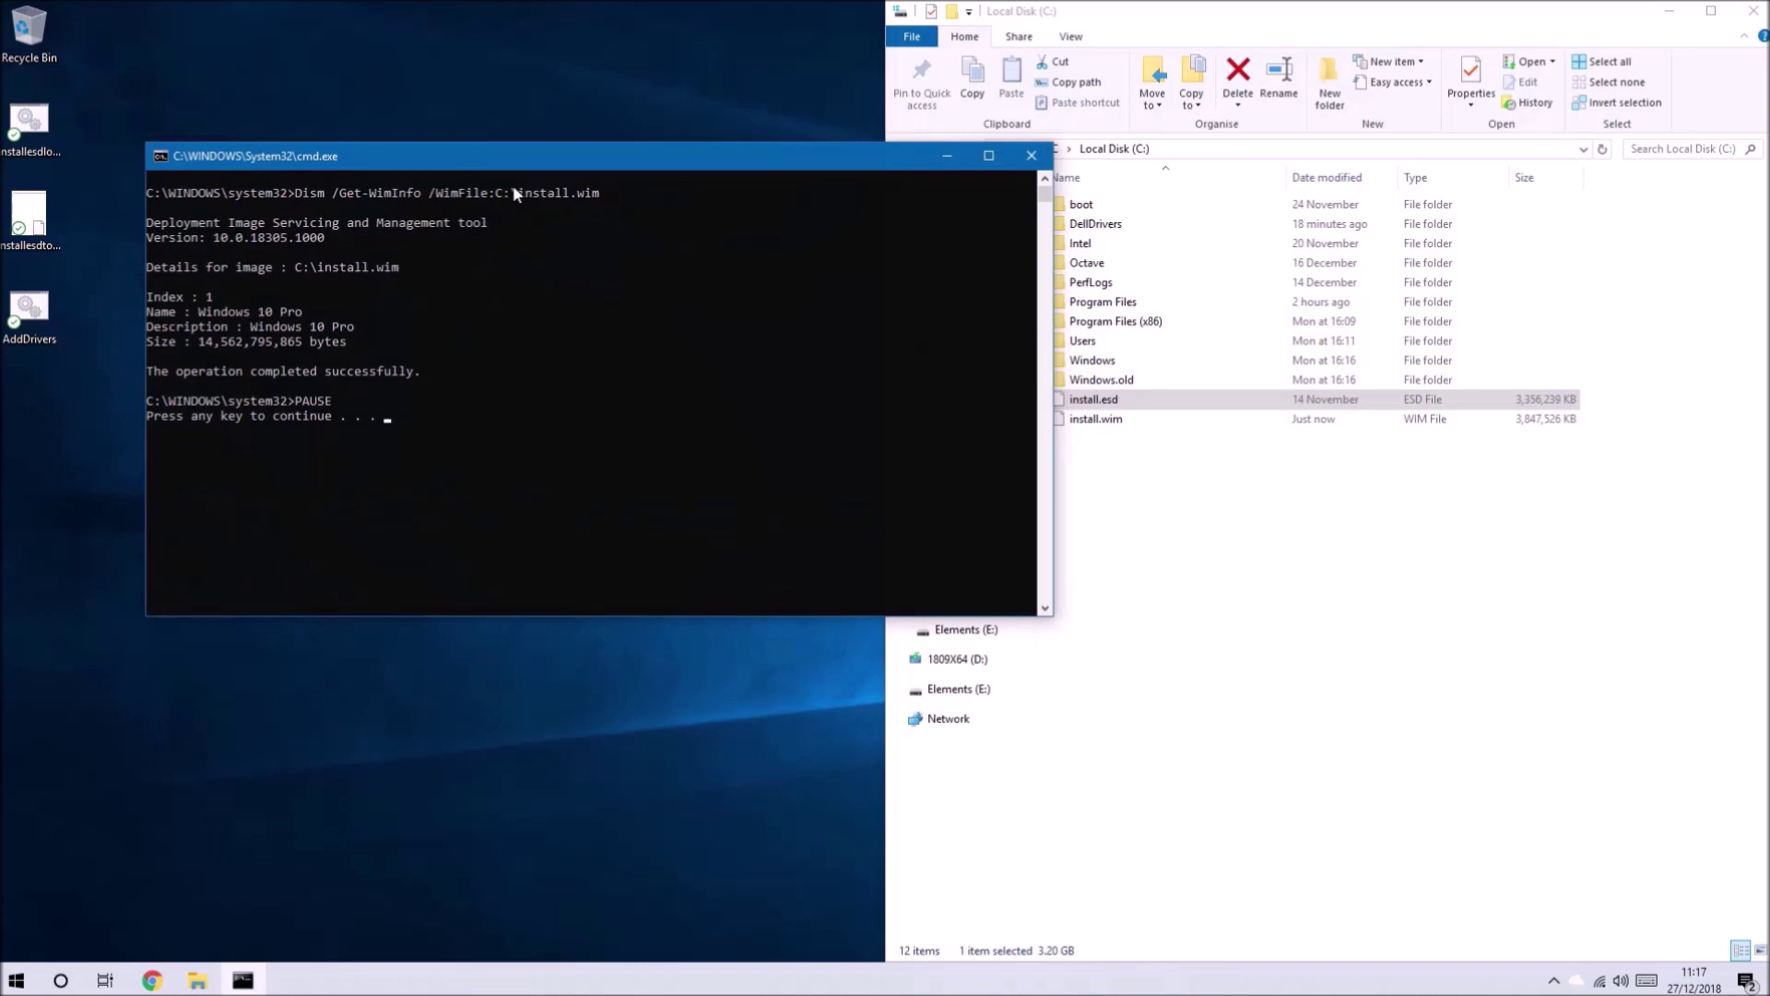
drag(534, 153, 3, 237)
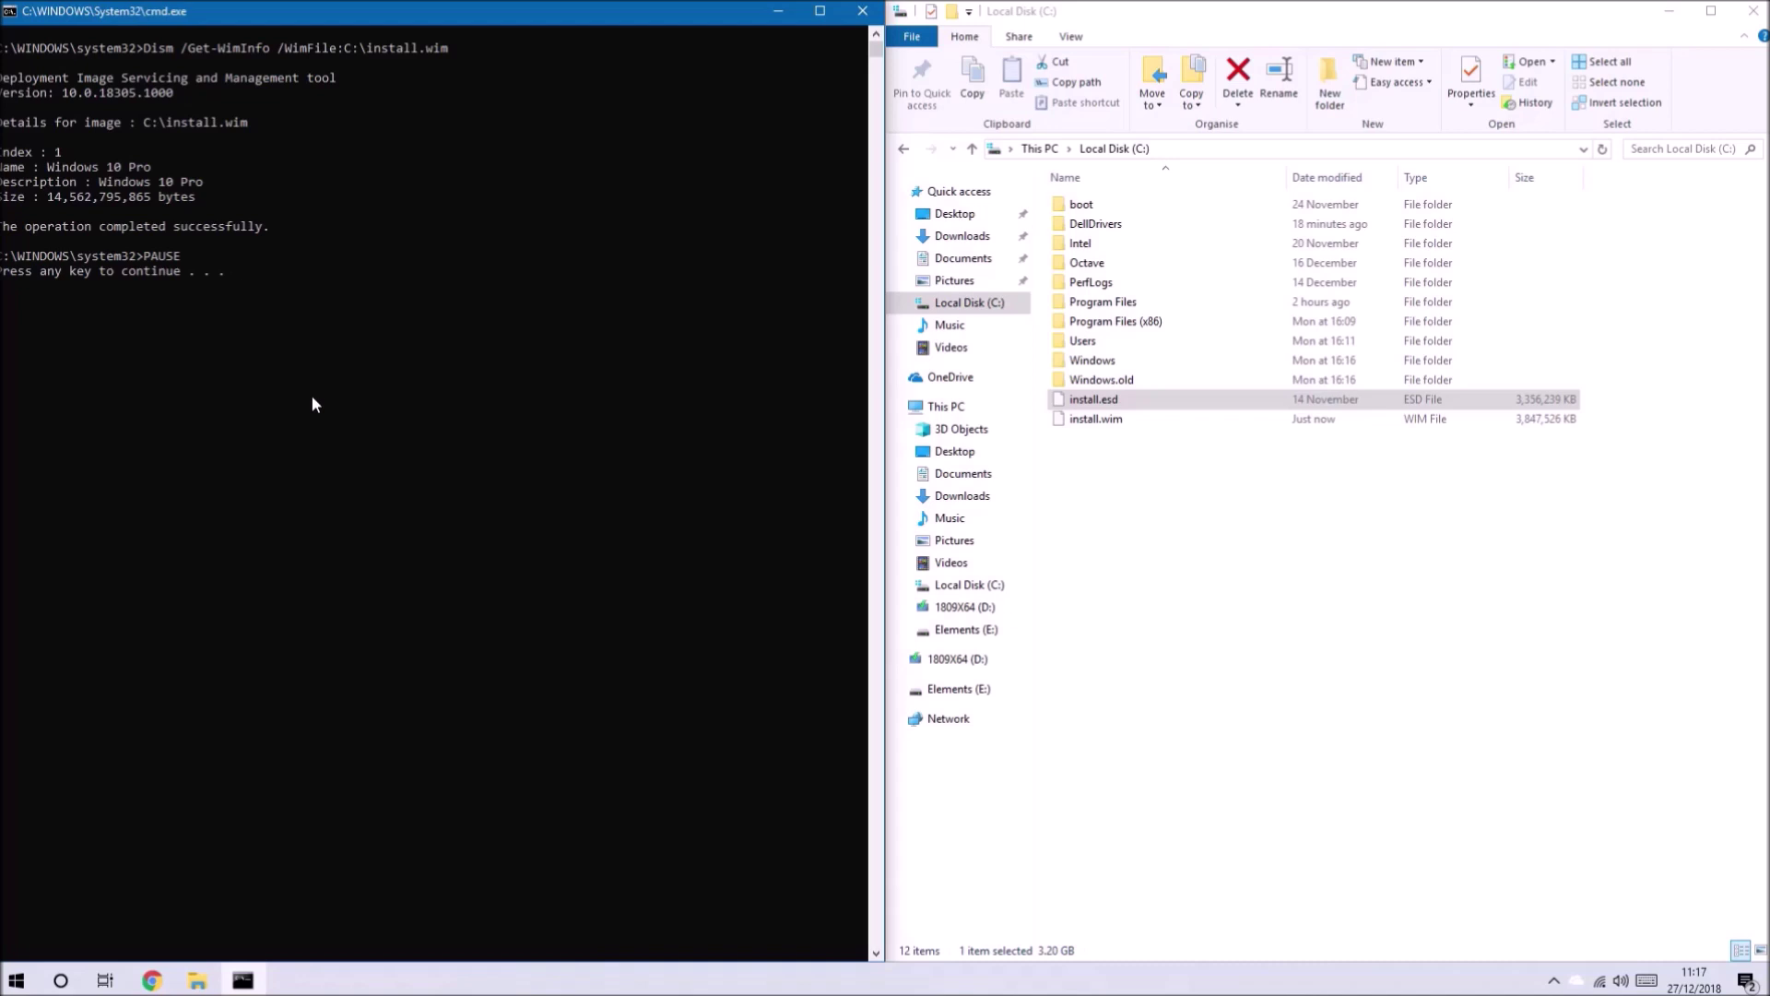
key(Return)
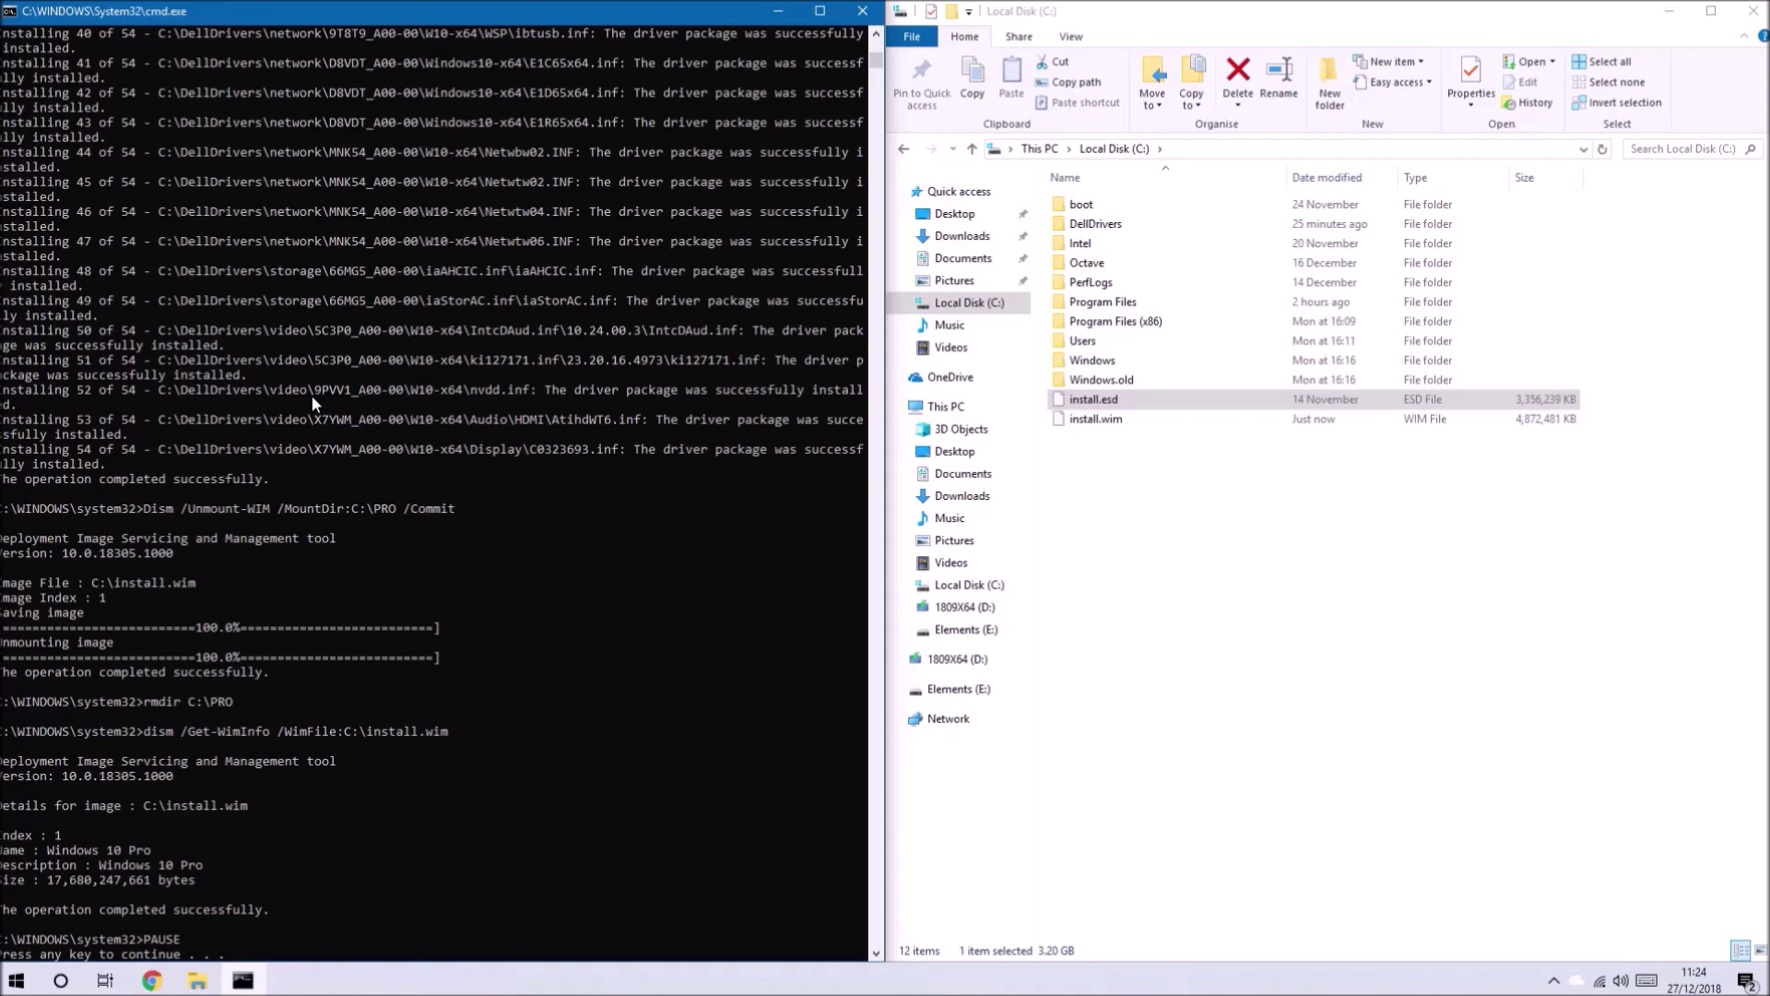
key(Return)
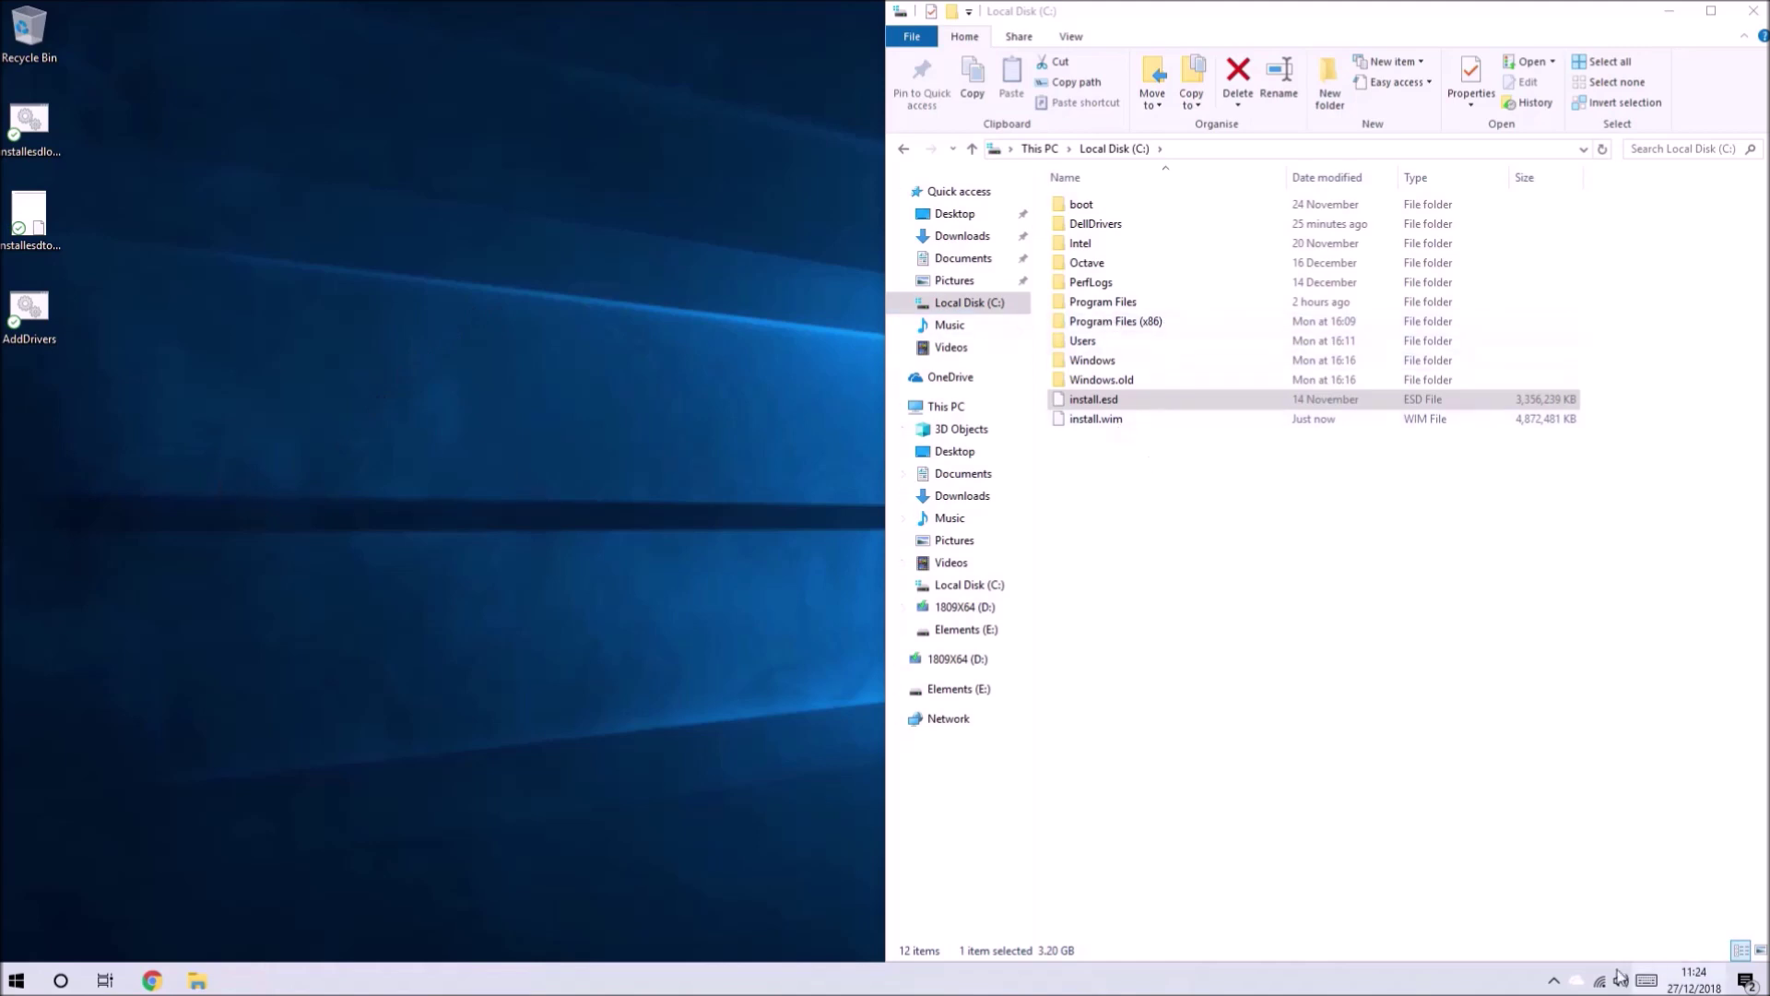
right_click(1104, 424)
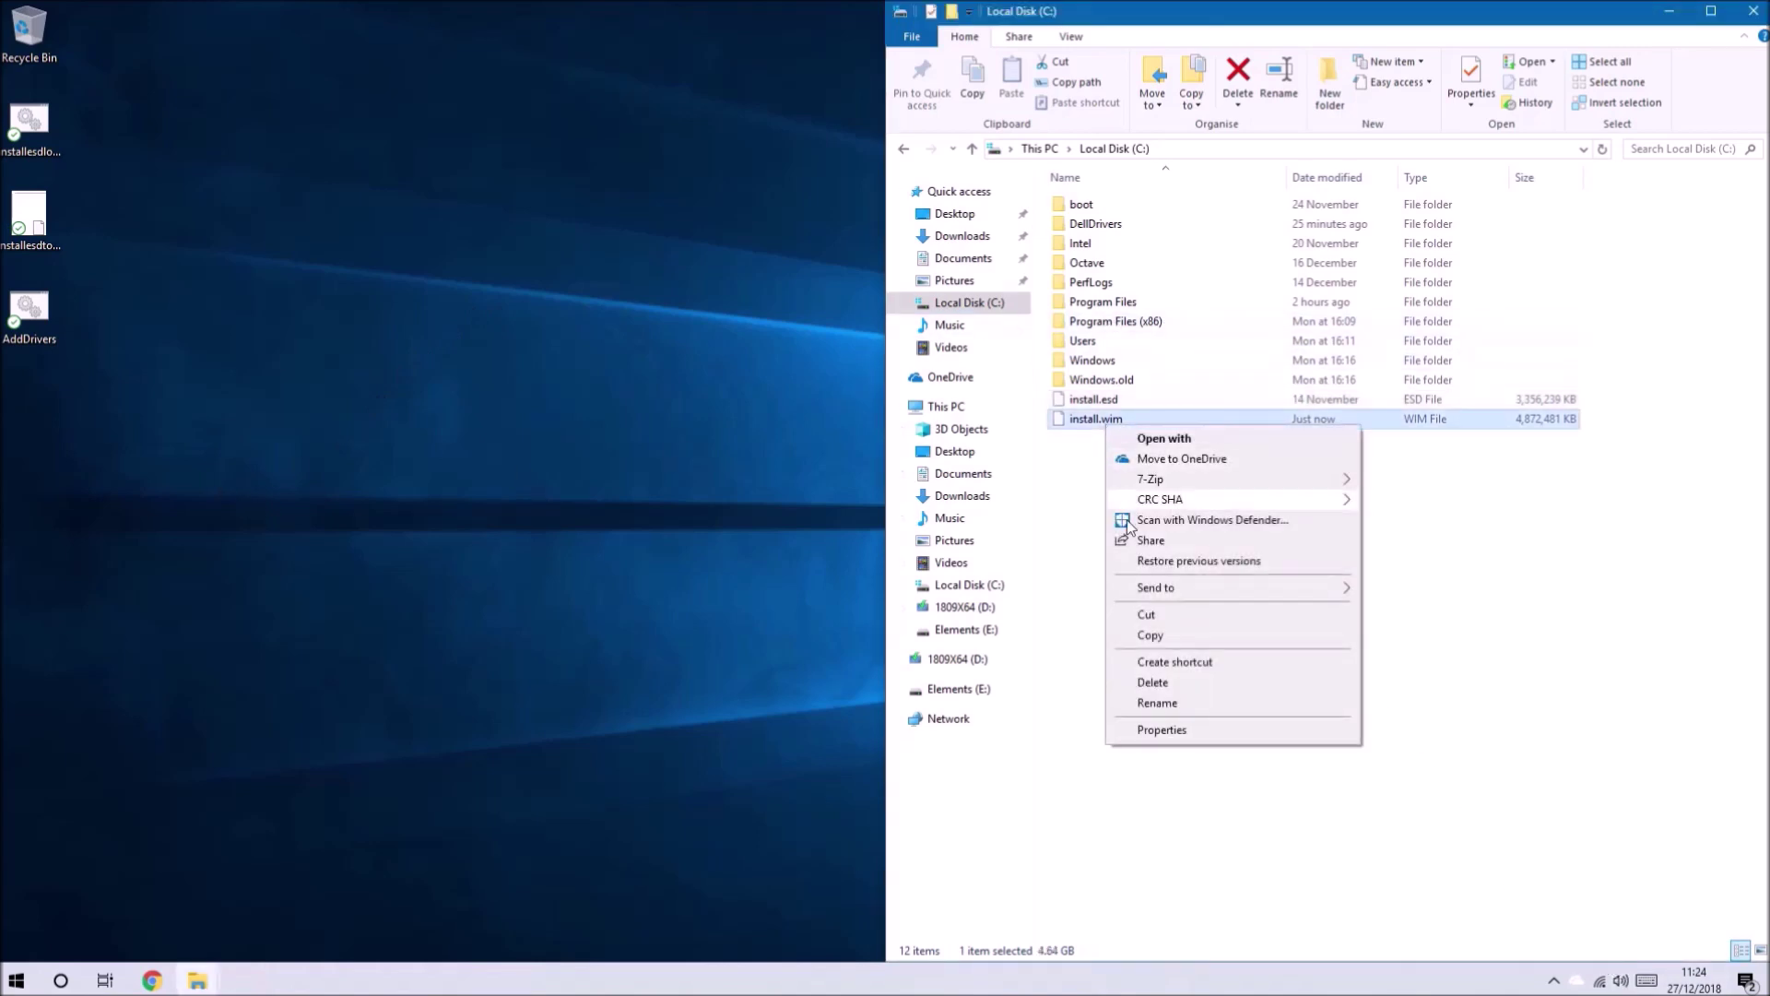
click(1191, 736)
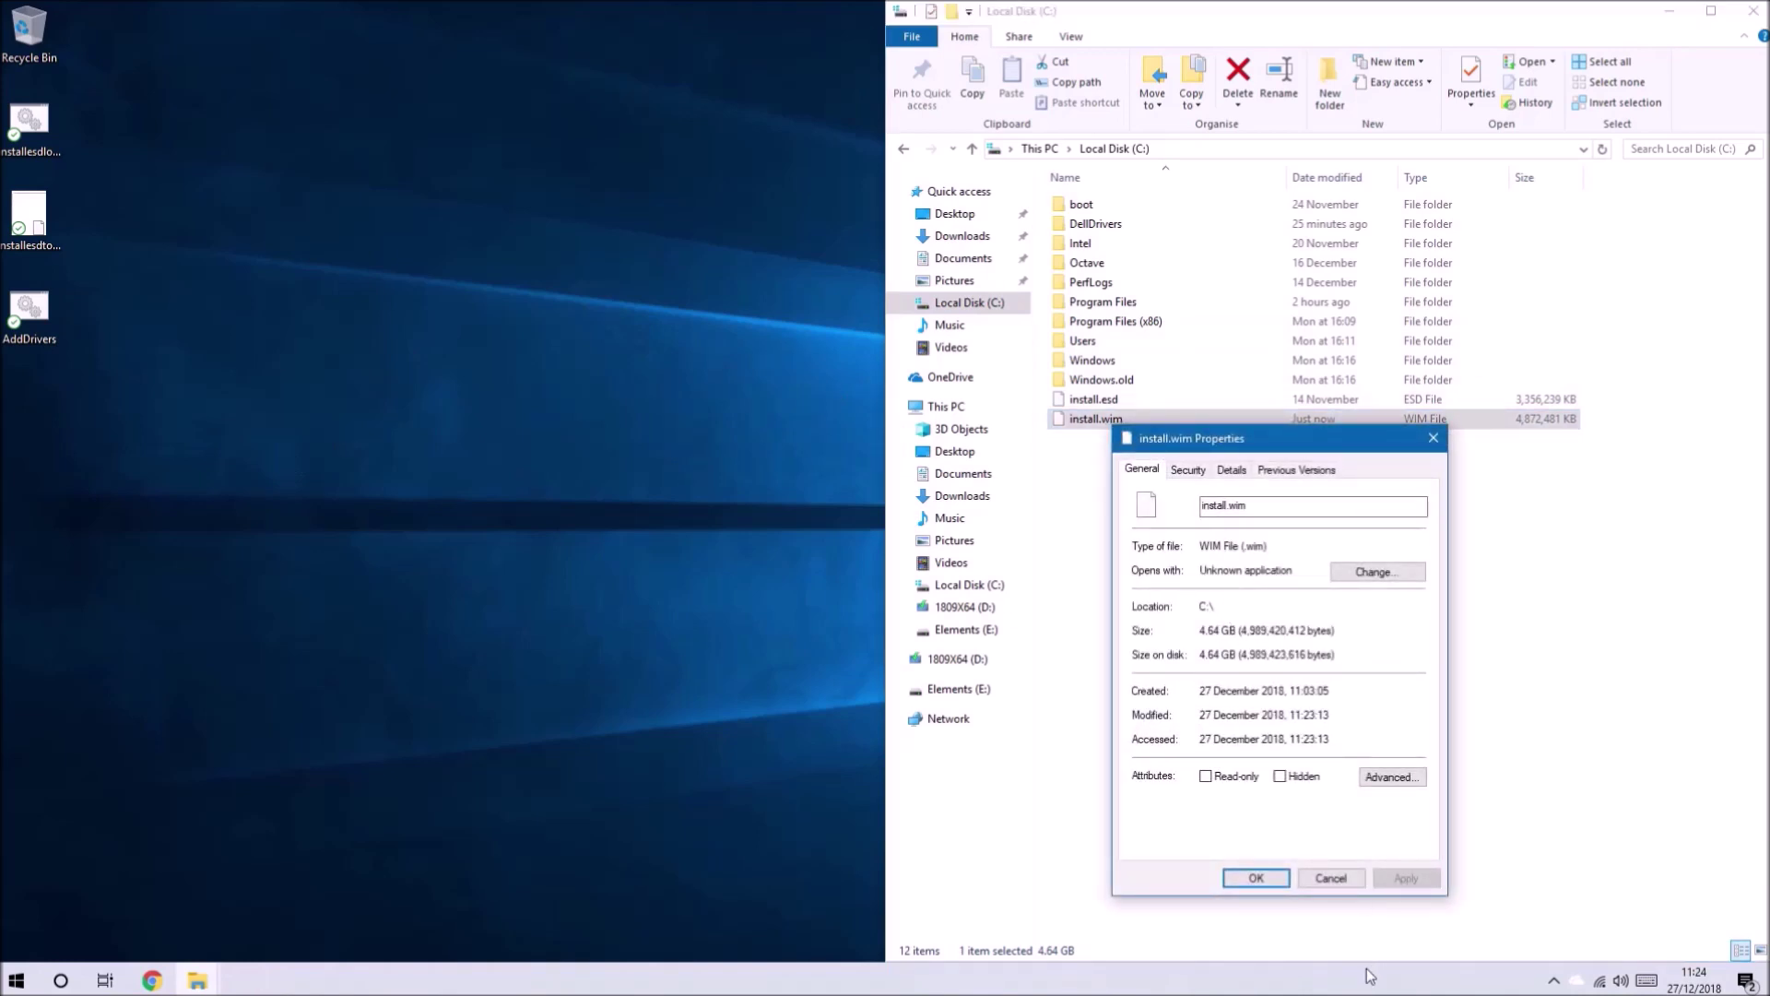
click(1275, 883)
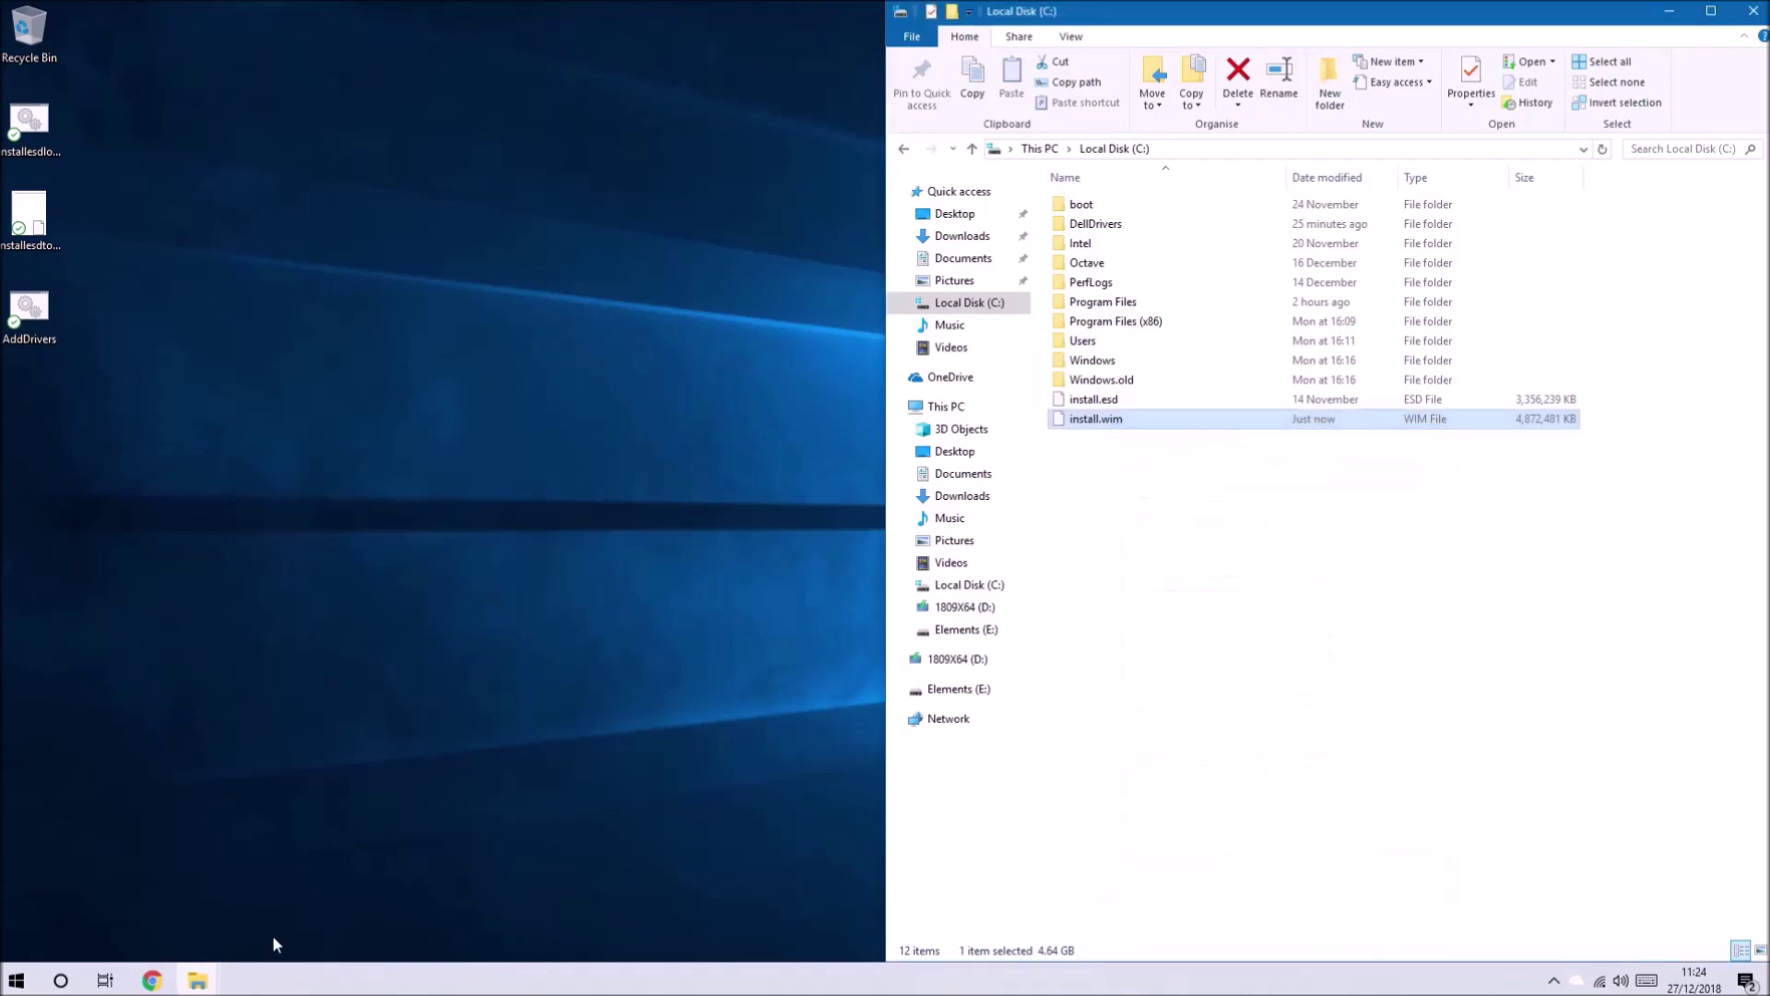
Copy the dism /Split-Image /FileSize:4000 command from the 'Convert install.wim to install.swm' section
click(155, 981)
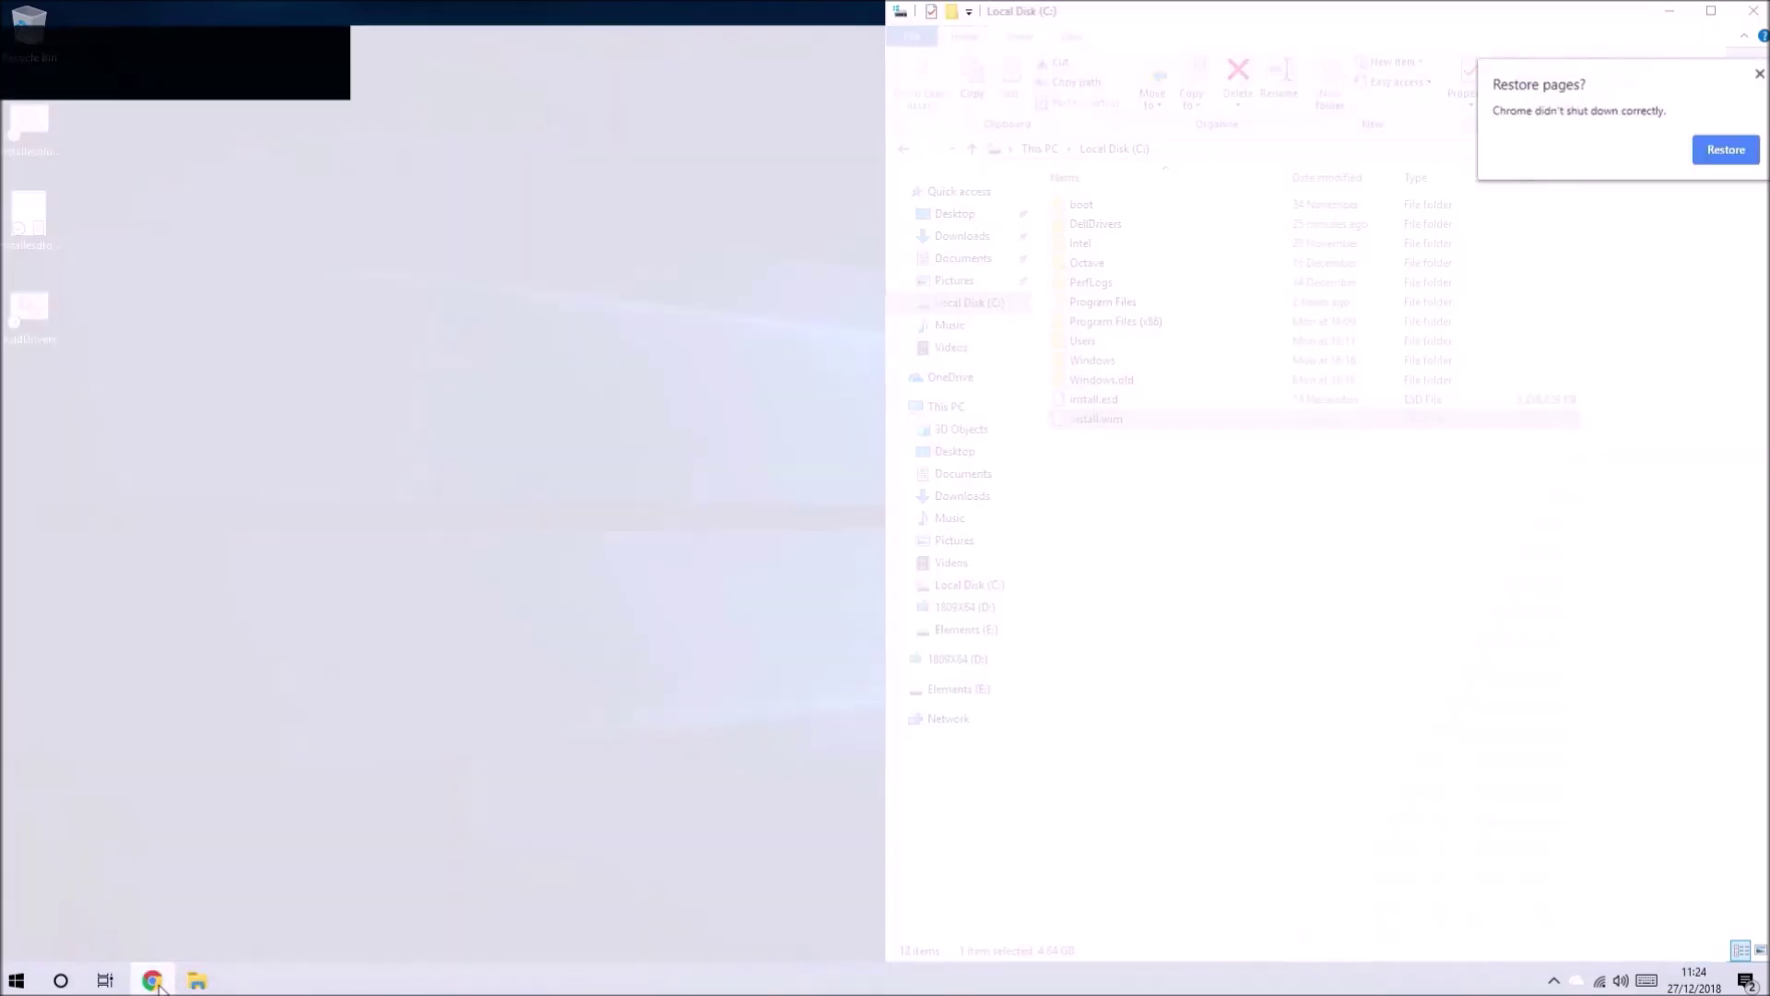
scroll(580, 719, down, 5)
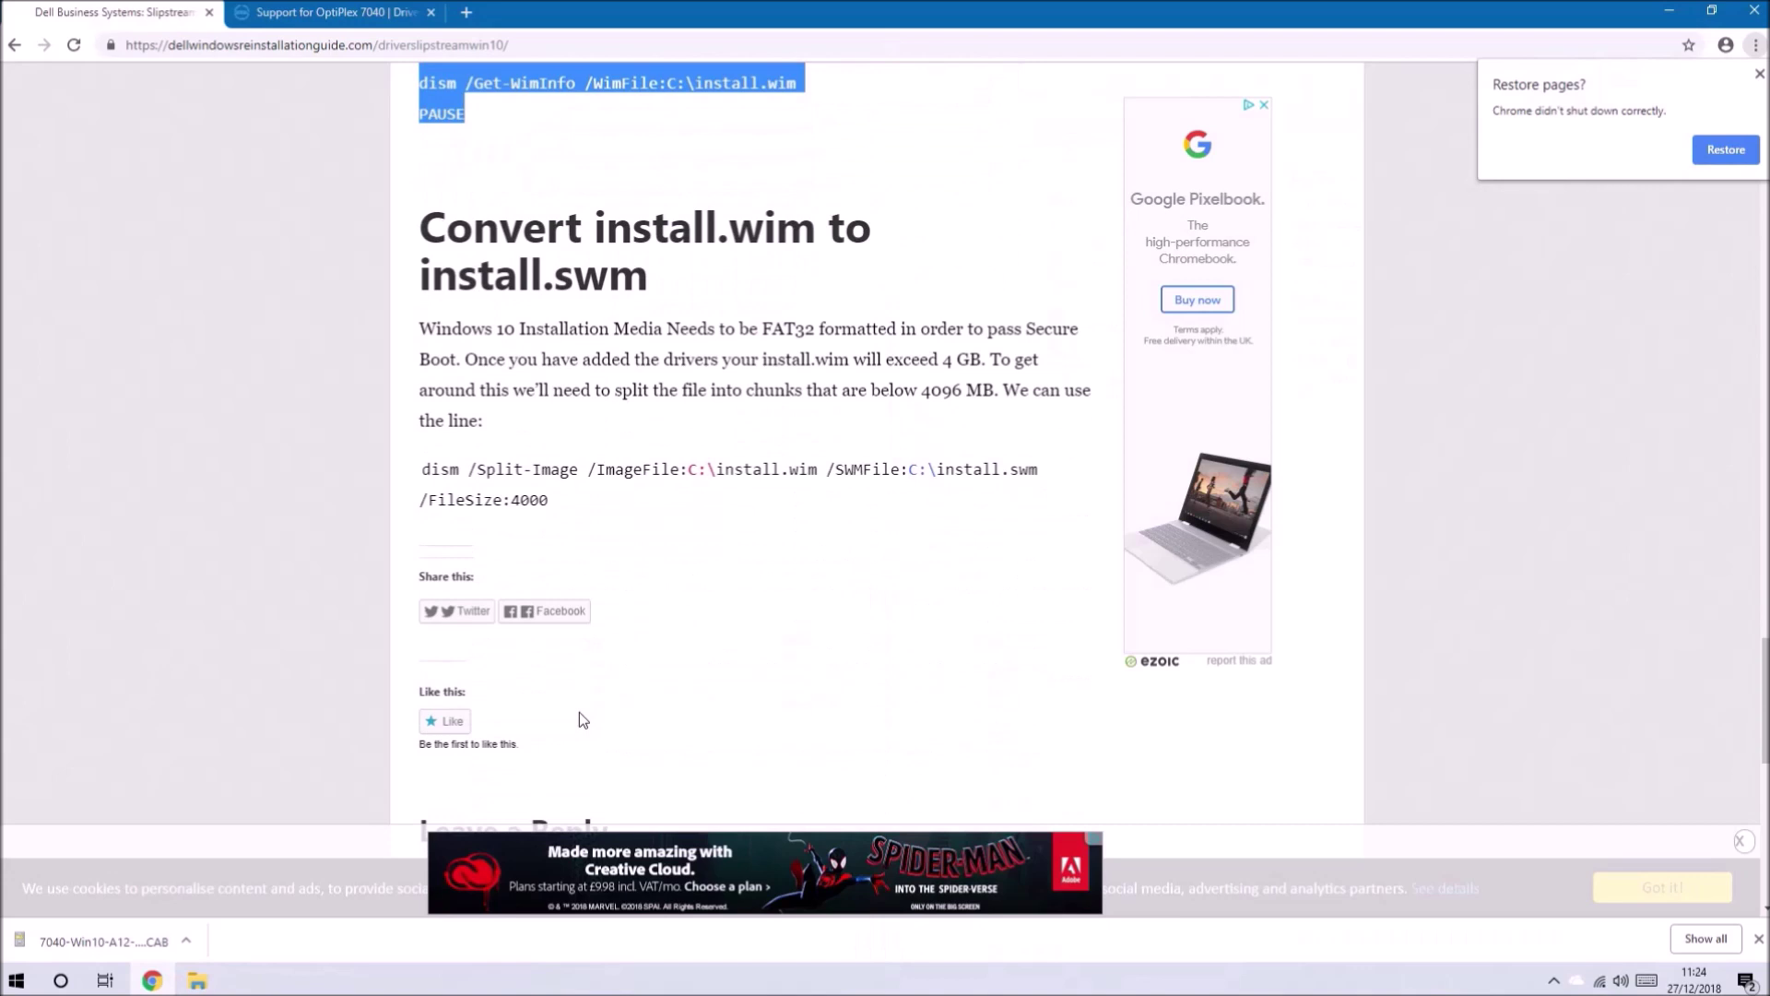
drag(559, 505, 425, 474)
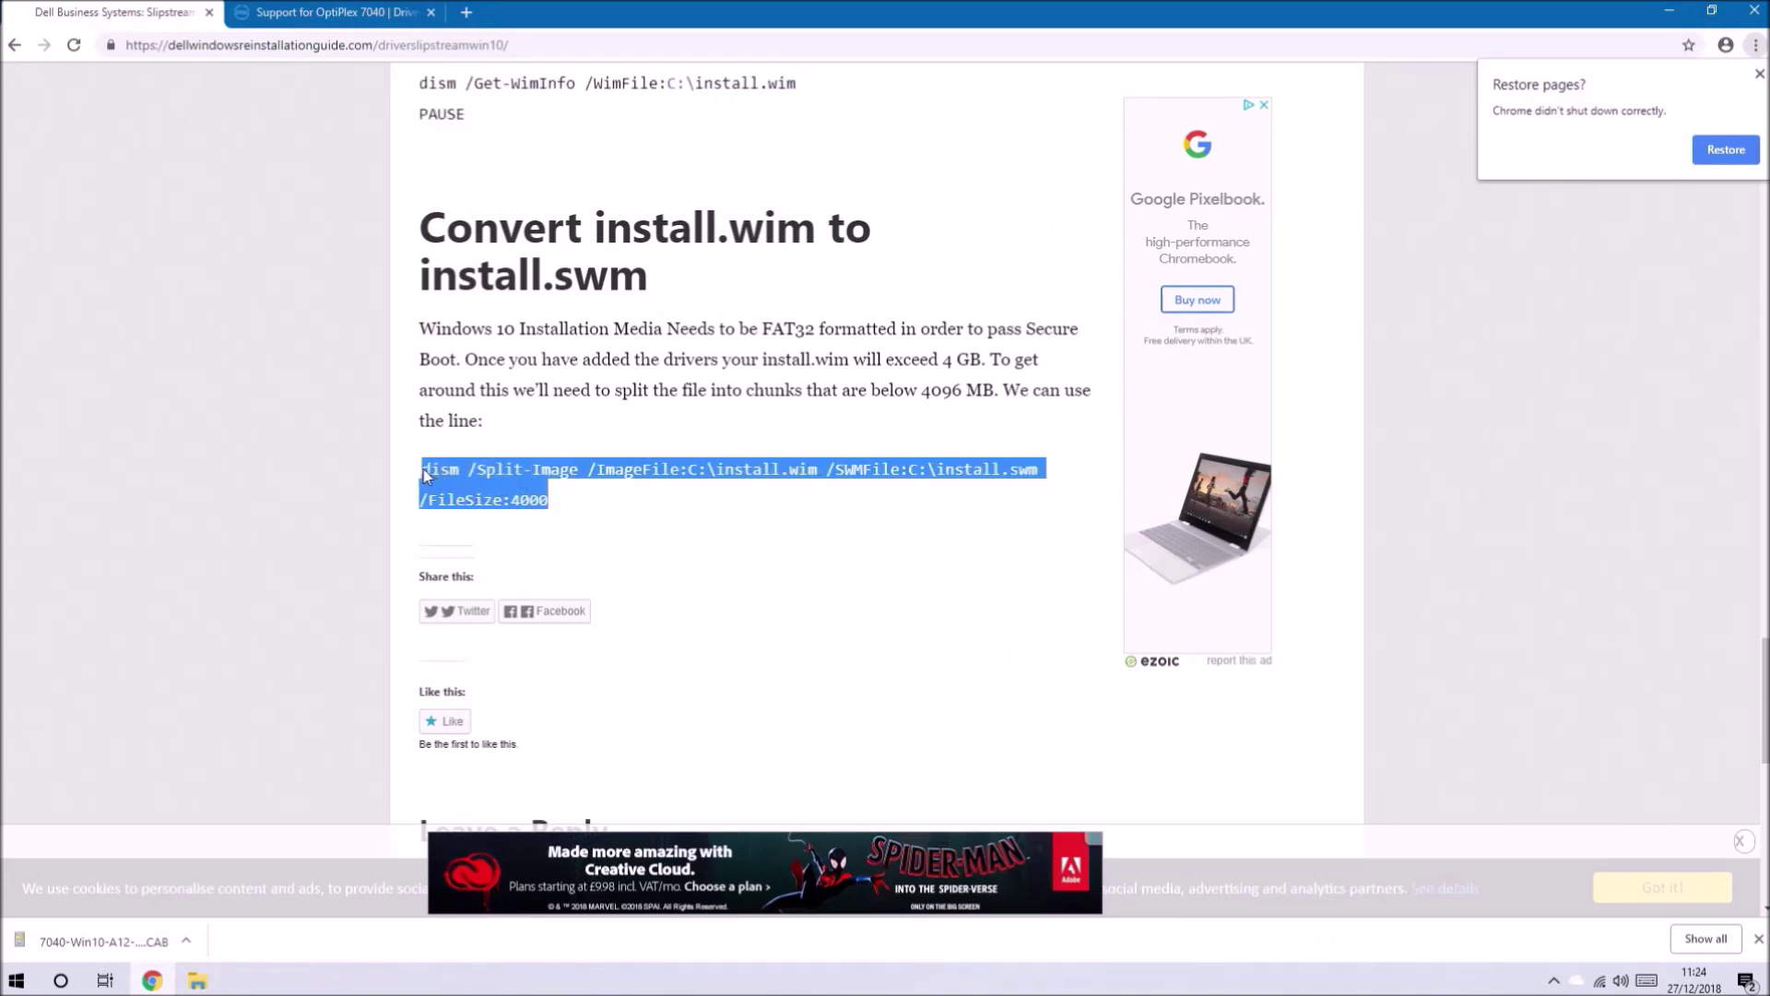
right_click(425, 475)
click(444, 487)
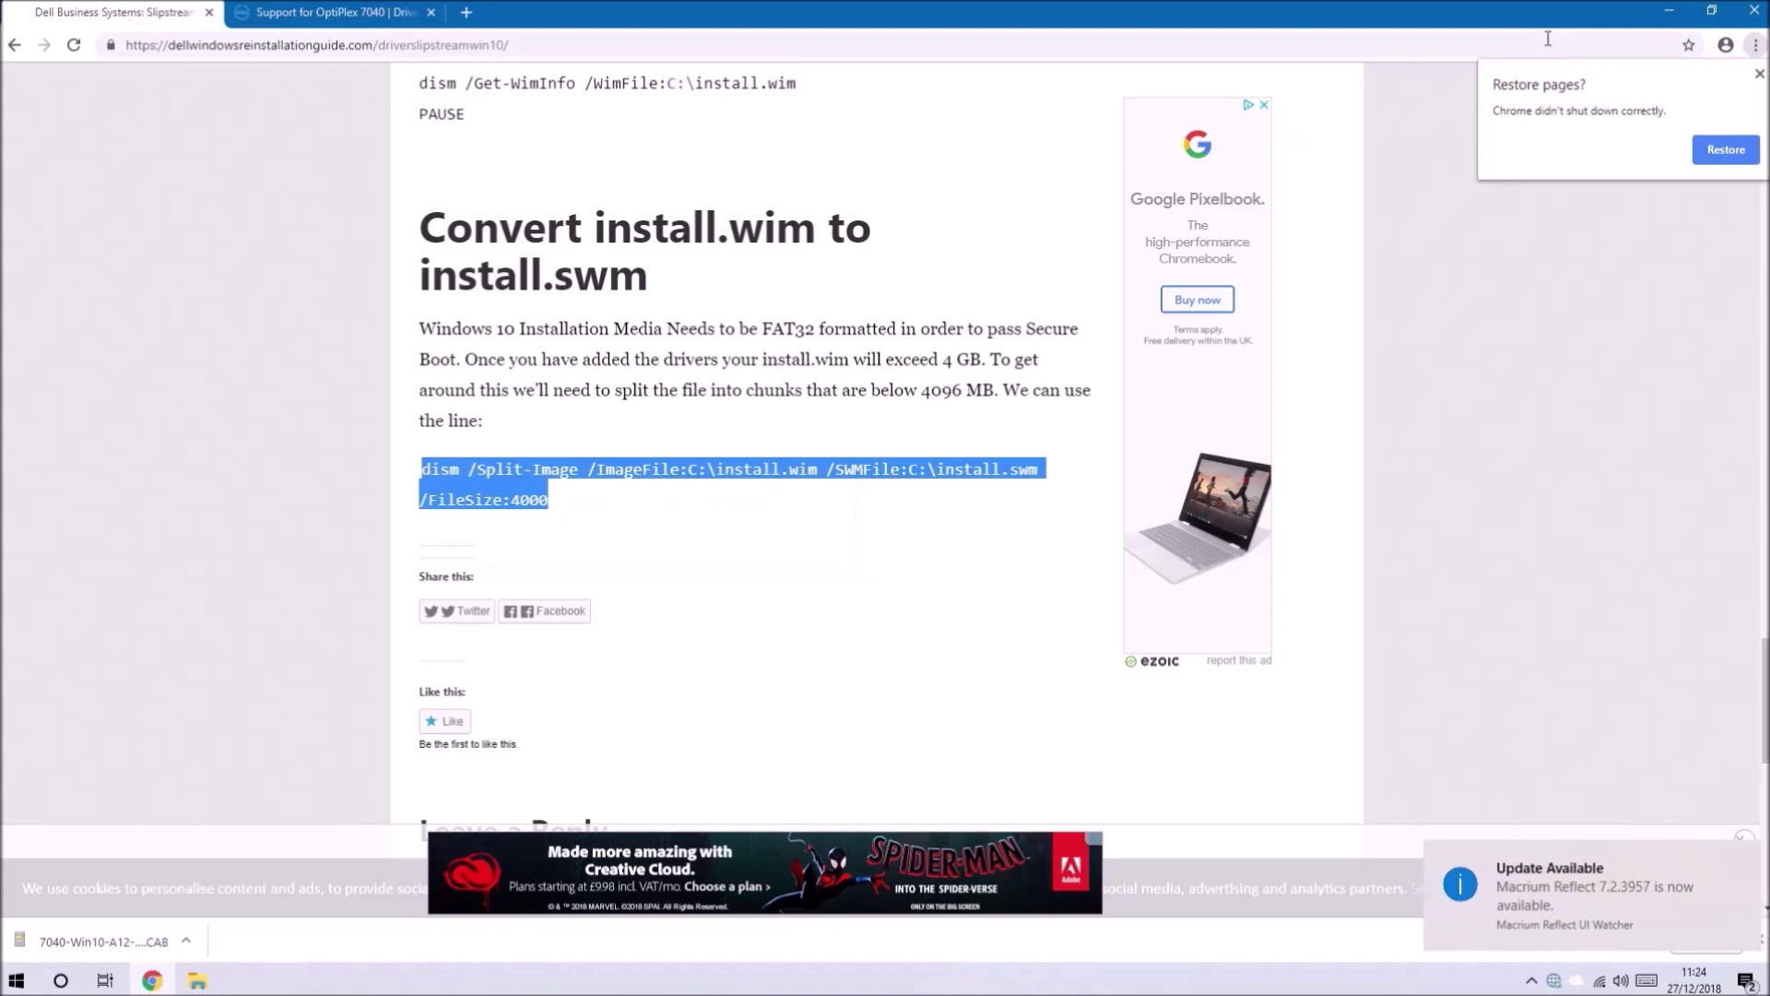
click(1668, 11)
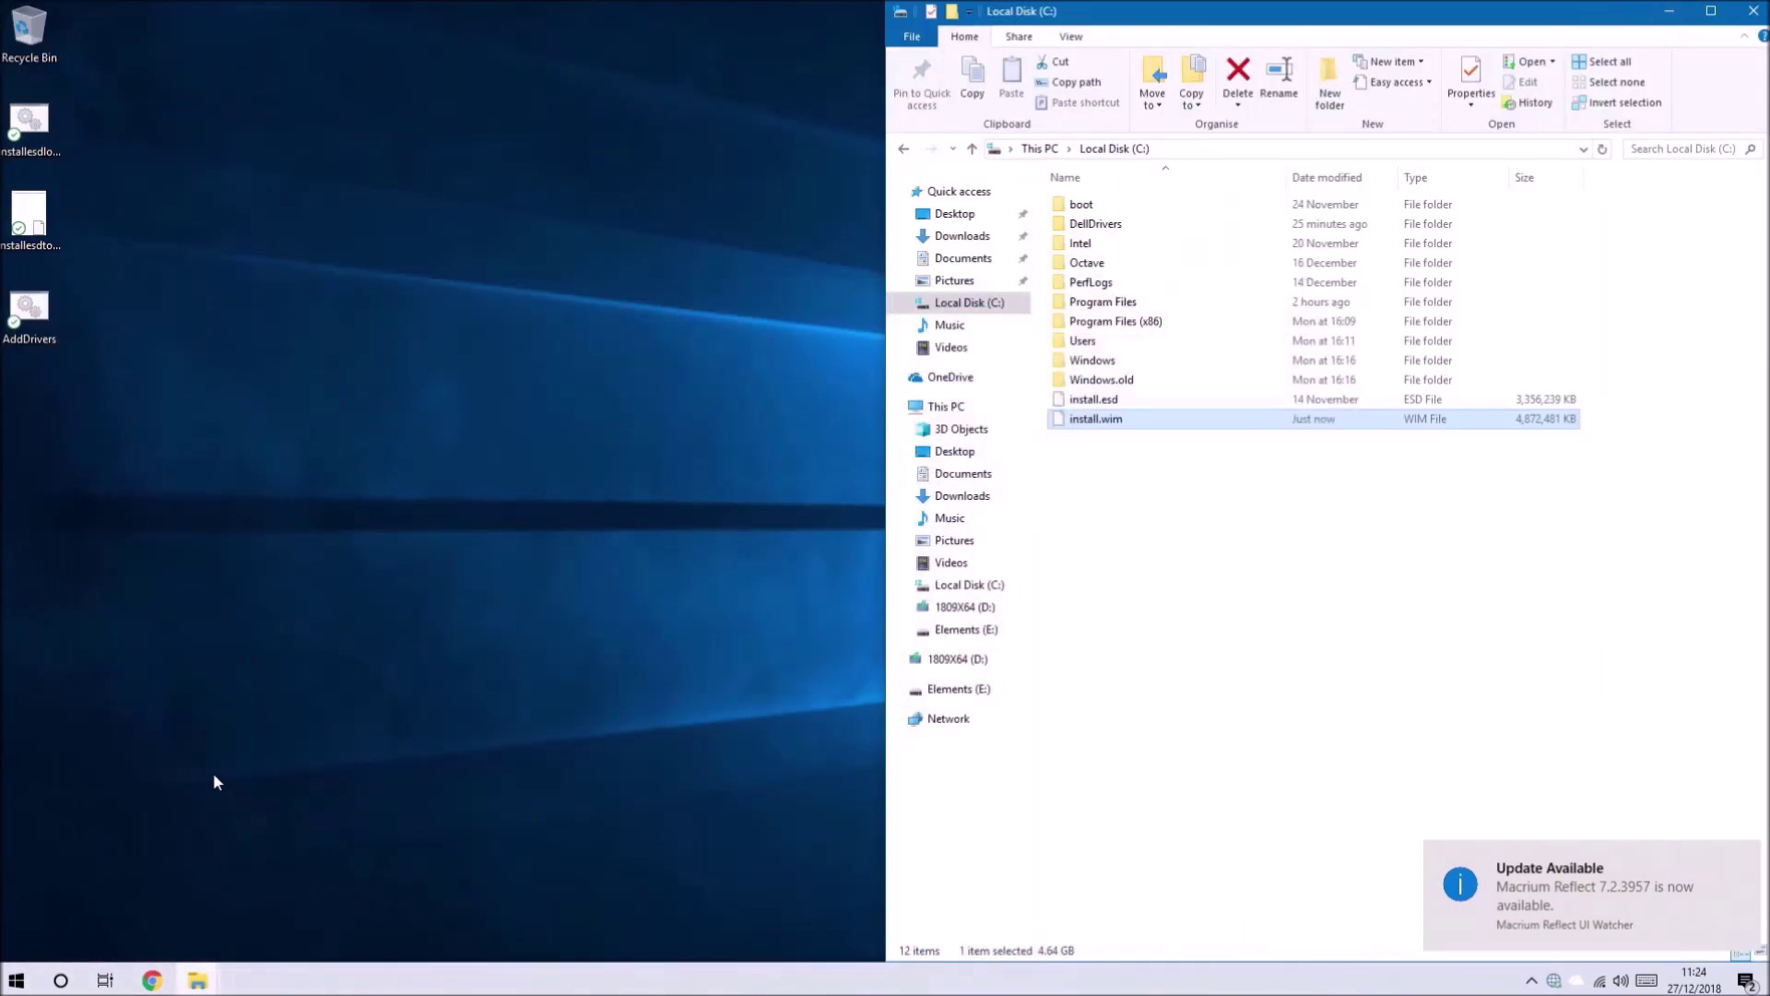
Paste the dism /Split-Image command into a new Notepad document
key(super+r)
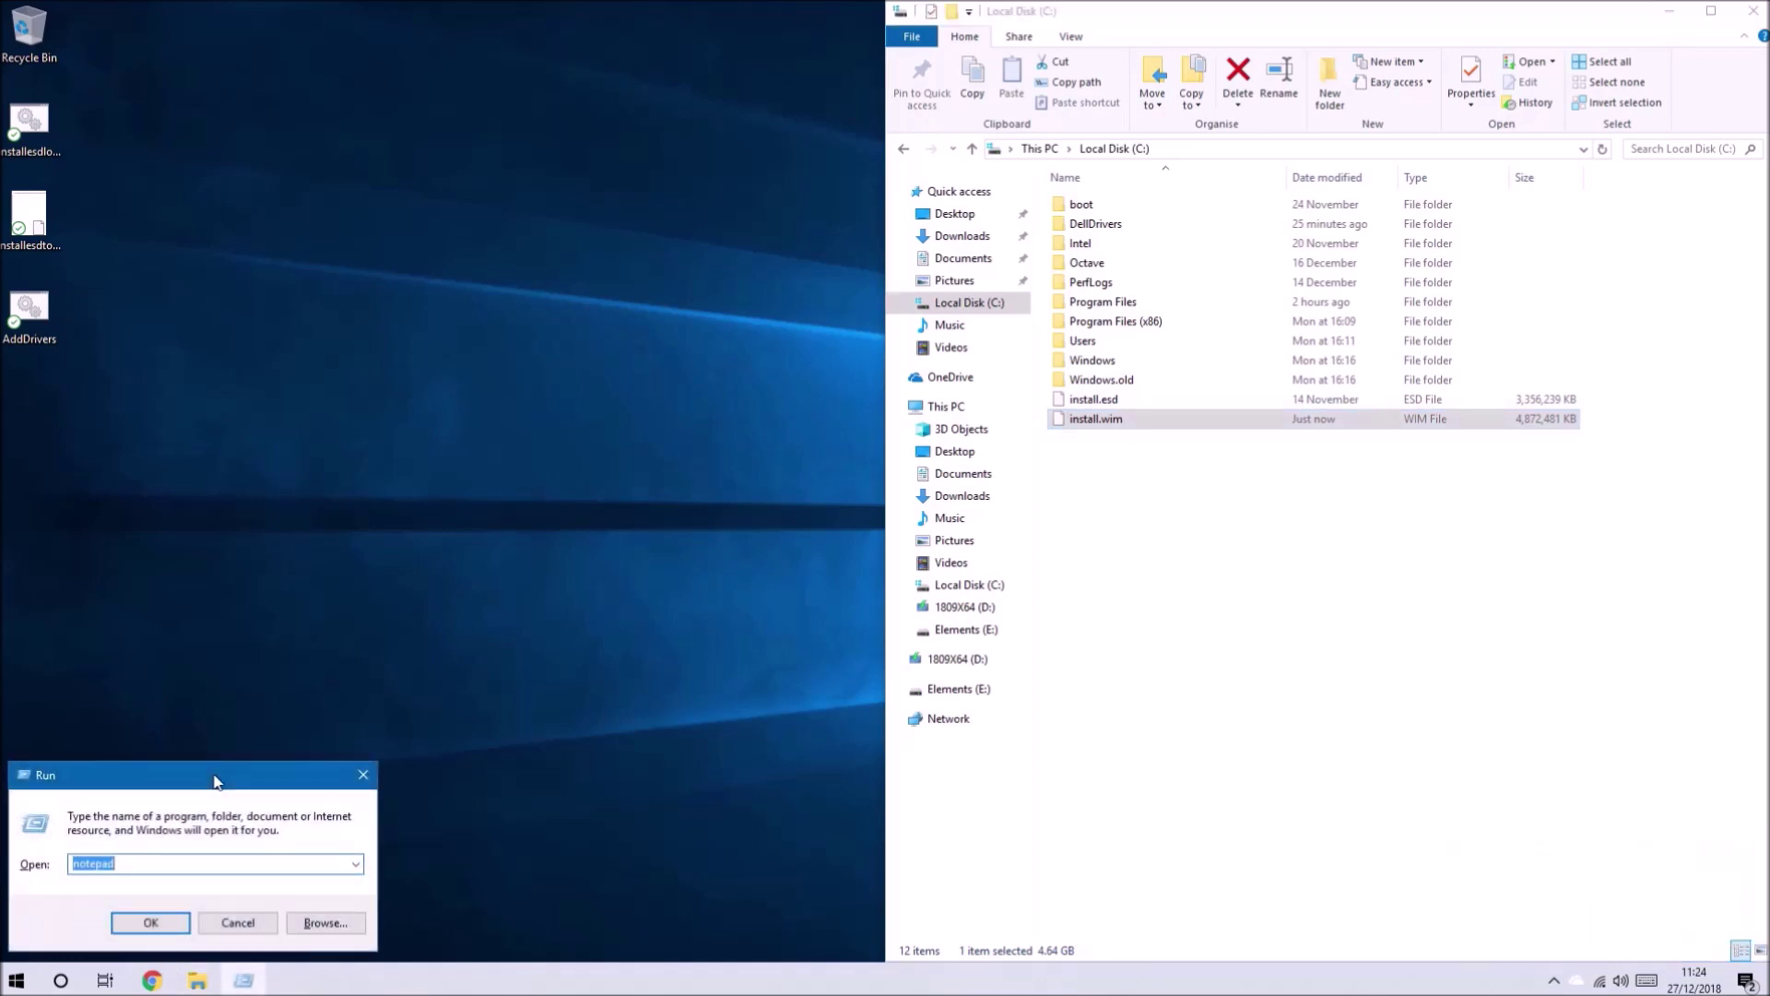
key(Return)
key(ctrl+v)
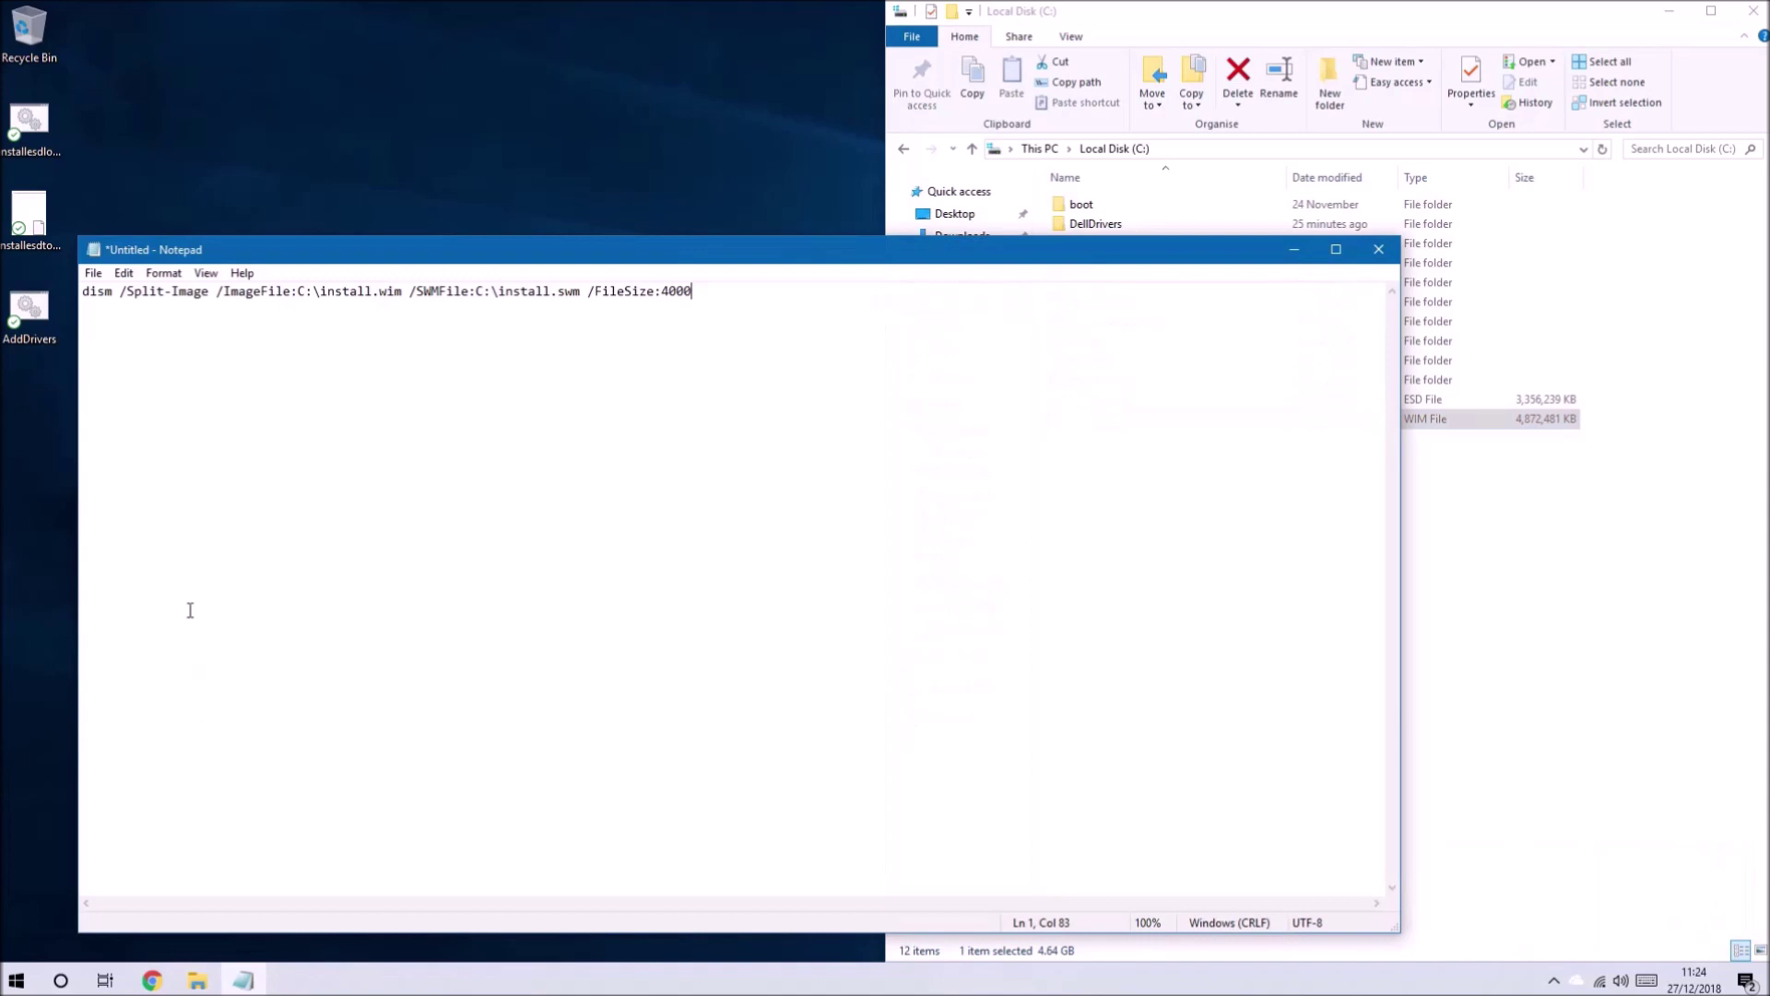
Save it to the Desktop as installwimtoinstallswm.cmd with All Files type, then close Notepad
key(ctrl+s)
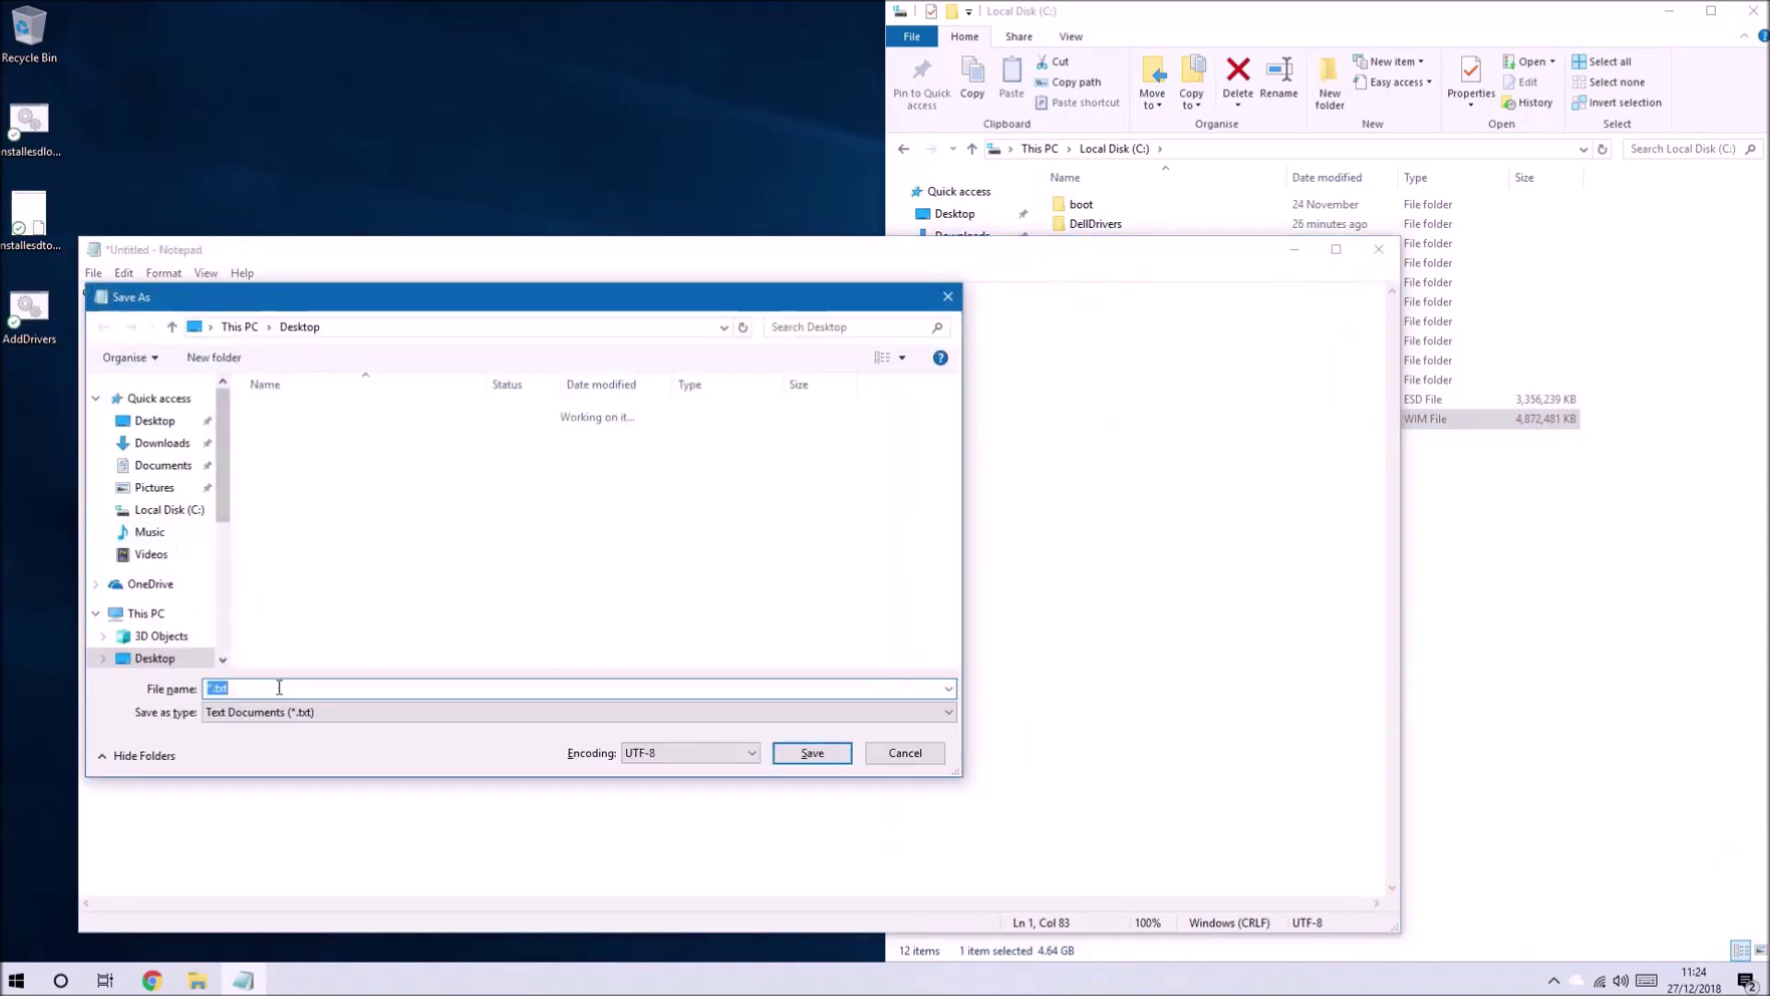
click(281, 711)
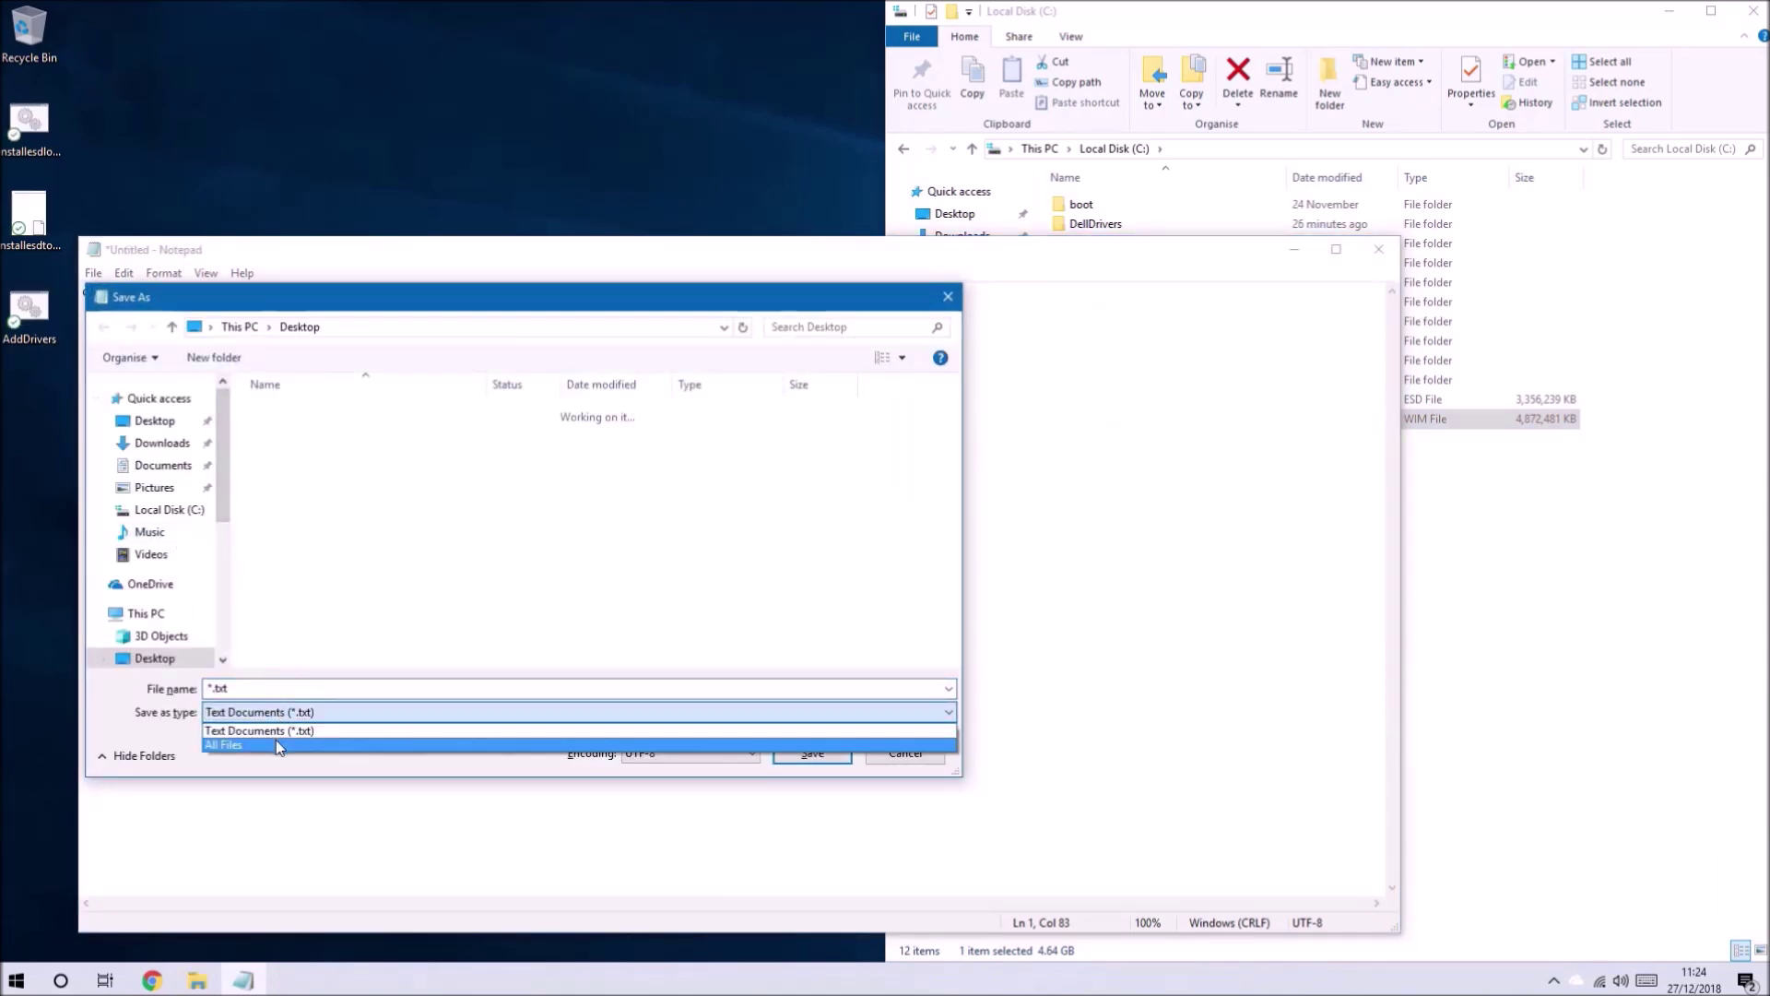
click(275, 743)
click(299, 689)
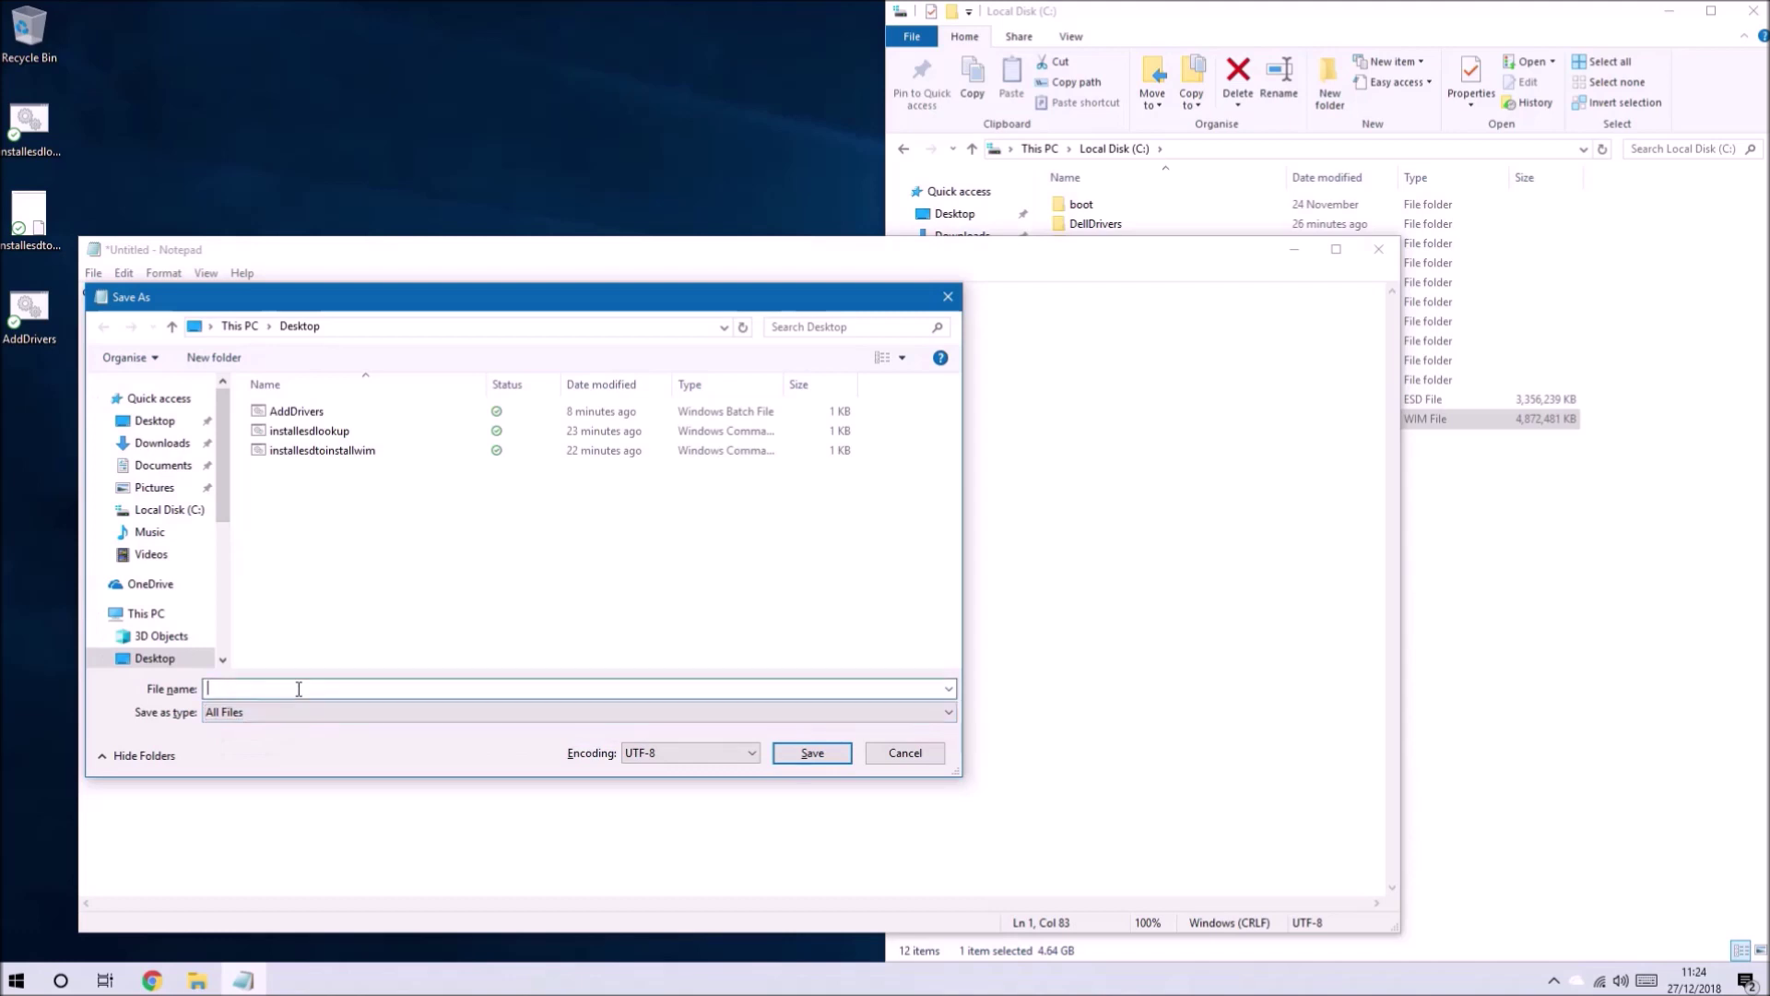
text(insta)
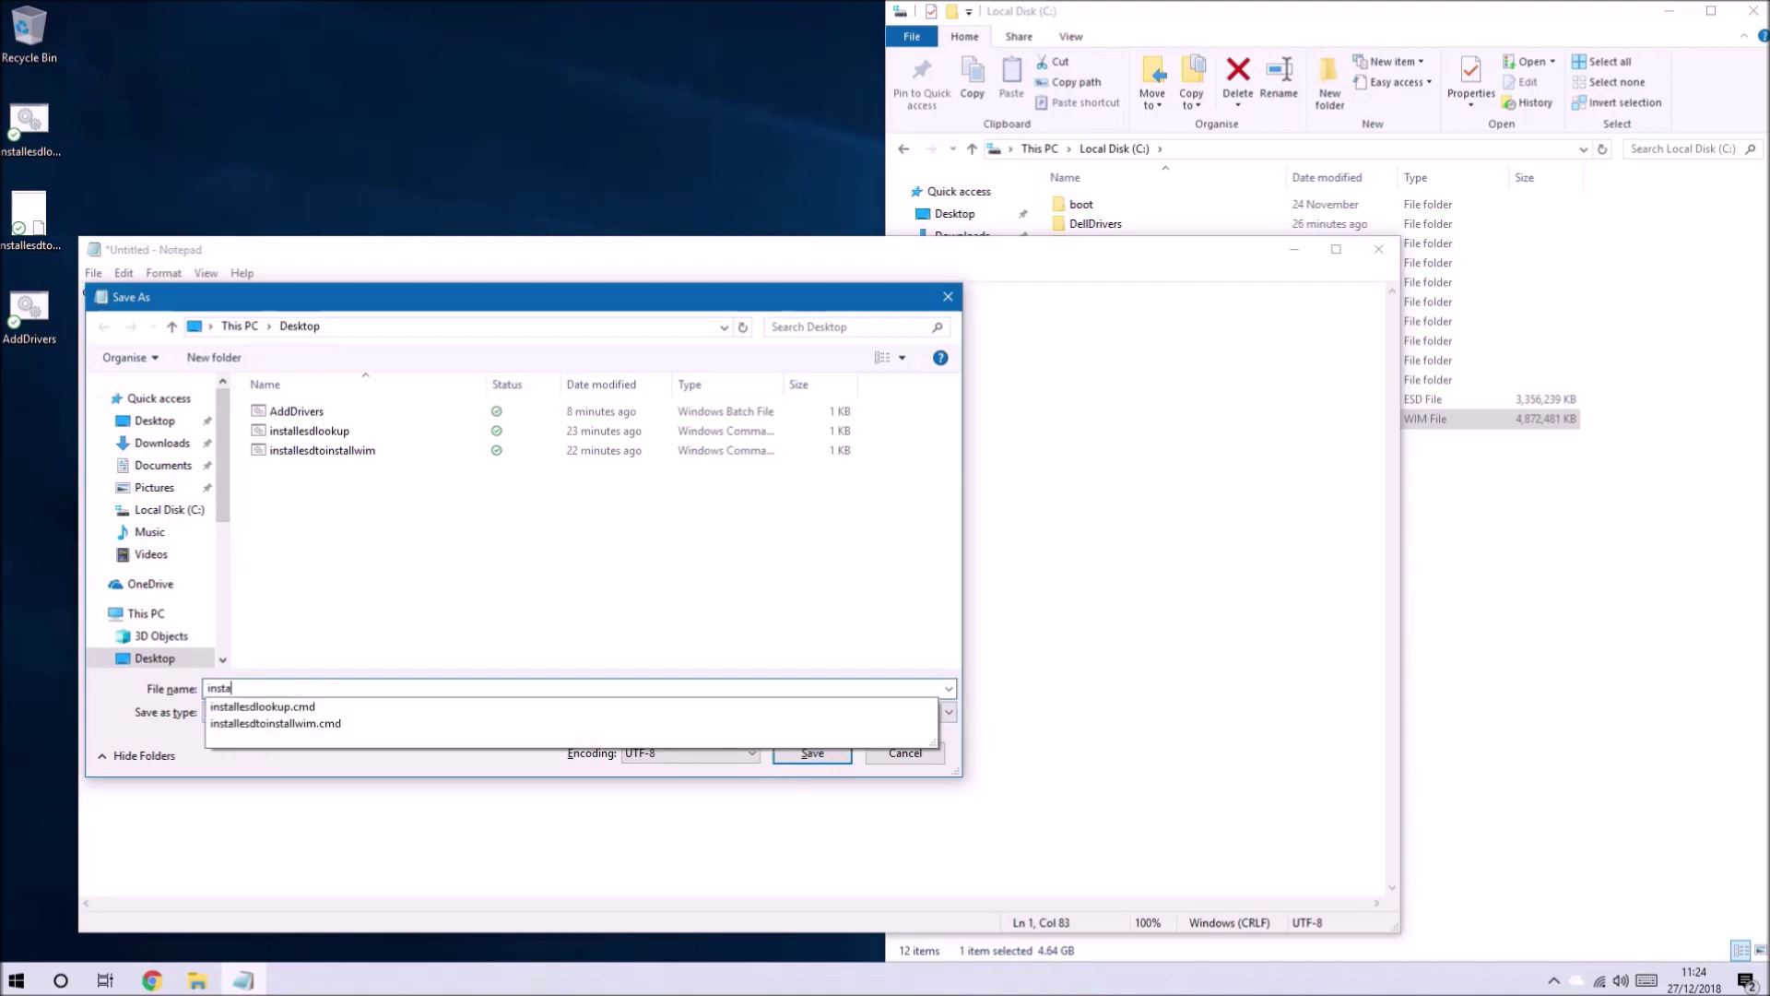
text(llwimtoinstall)
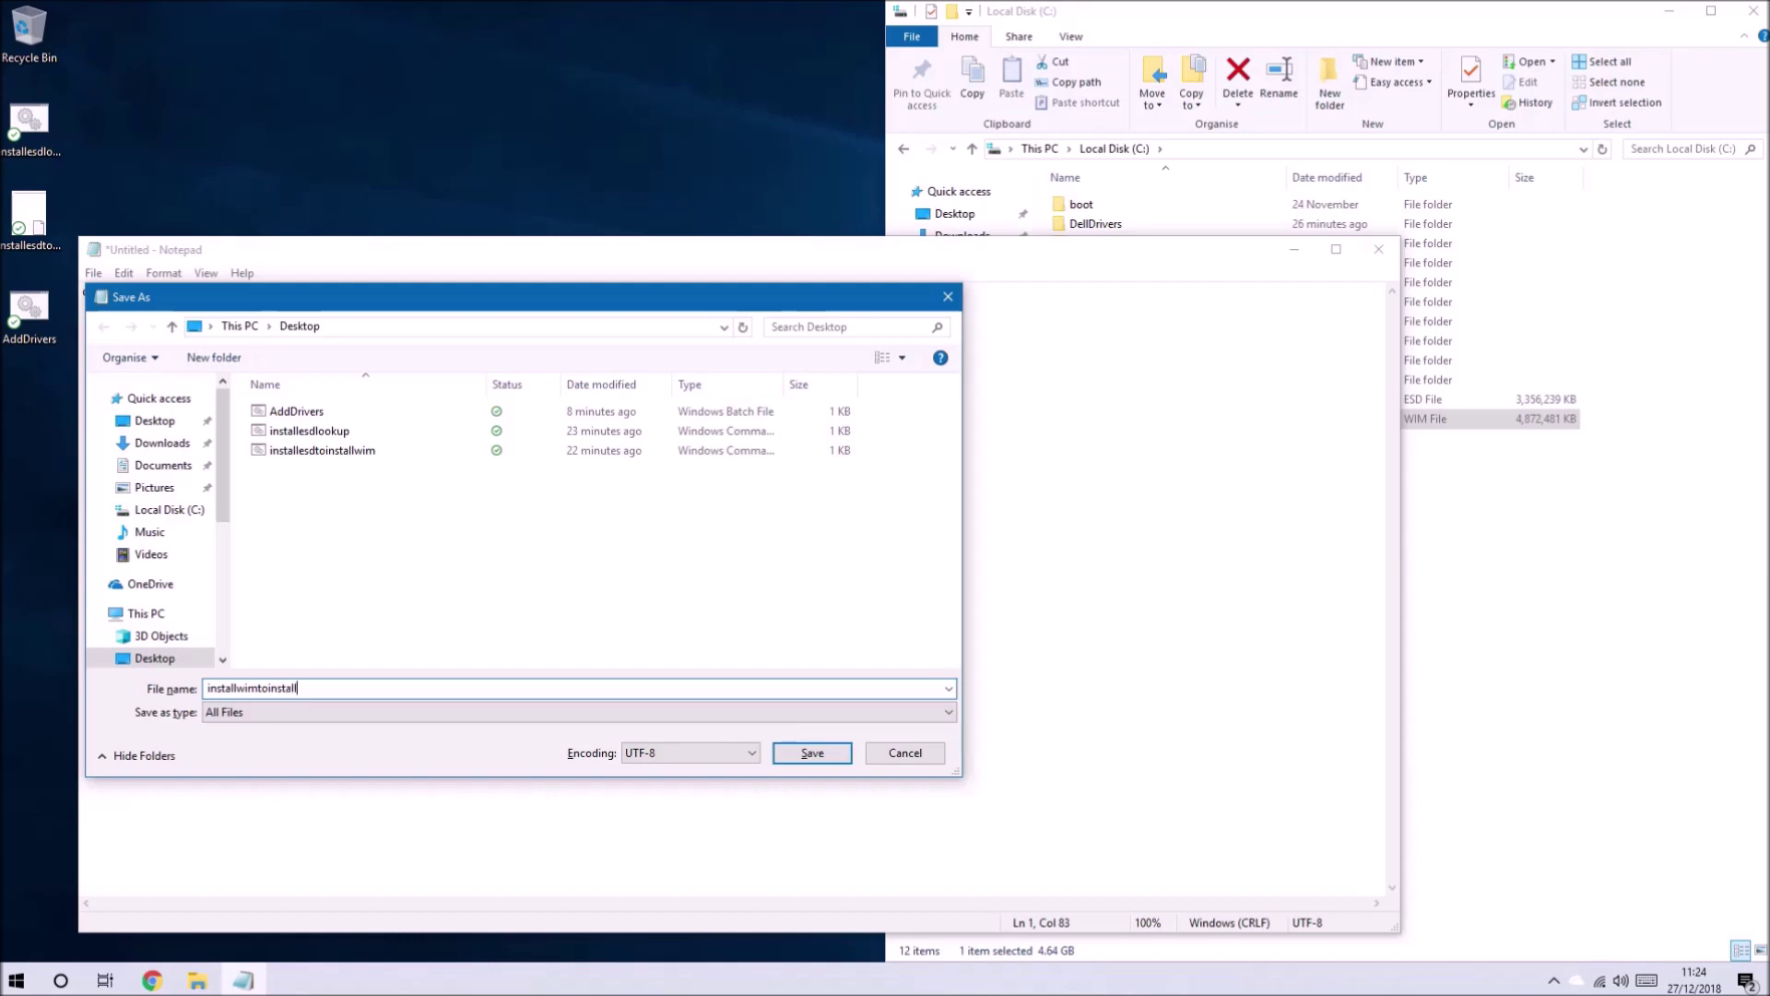
text(swm.cmd)
key(Return)
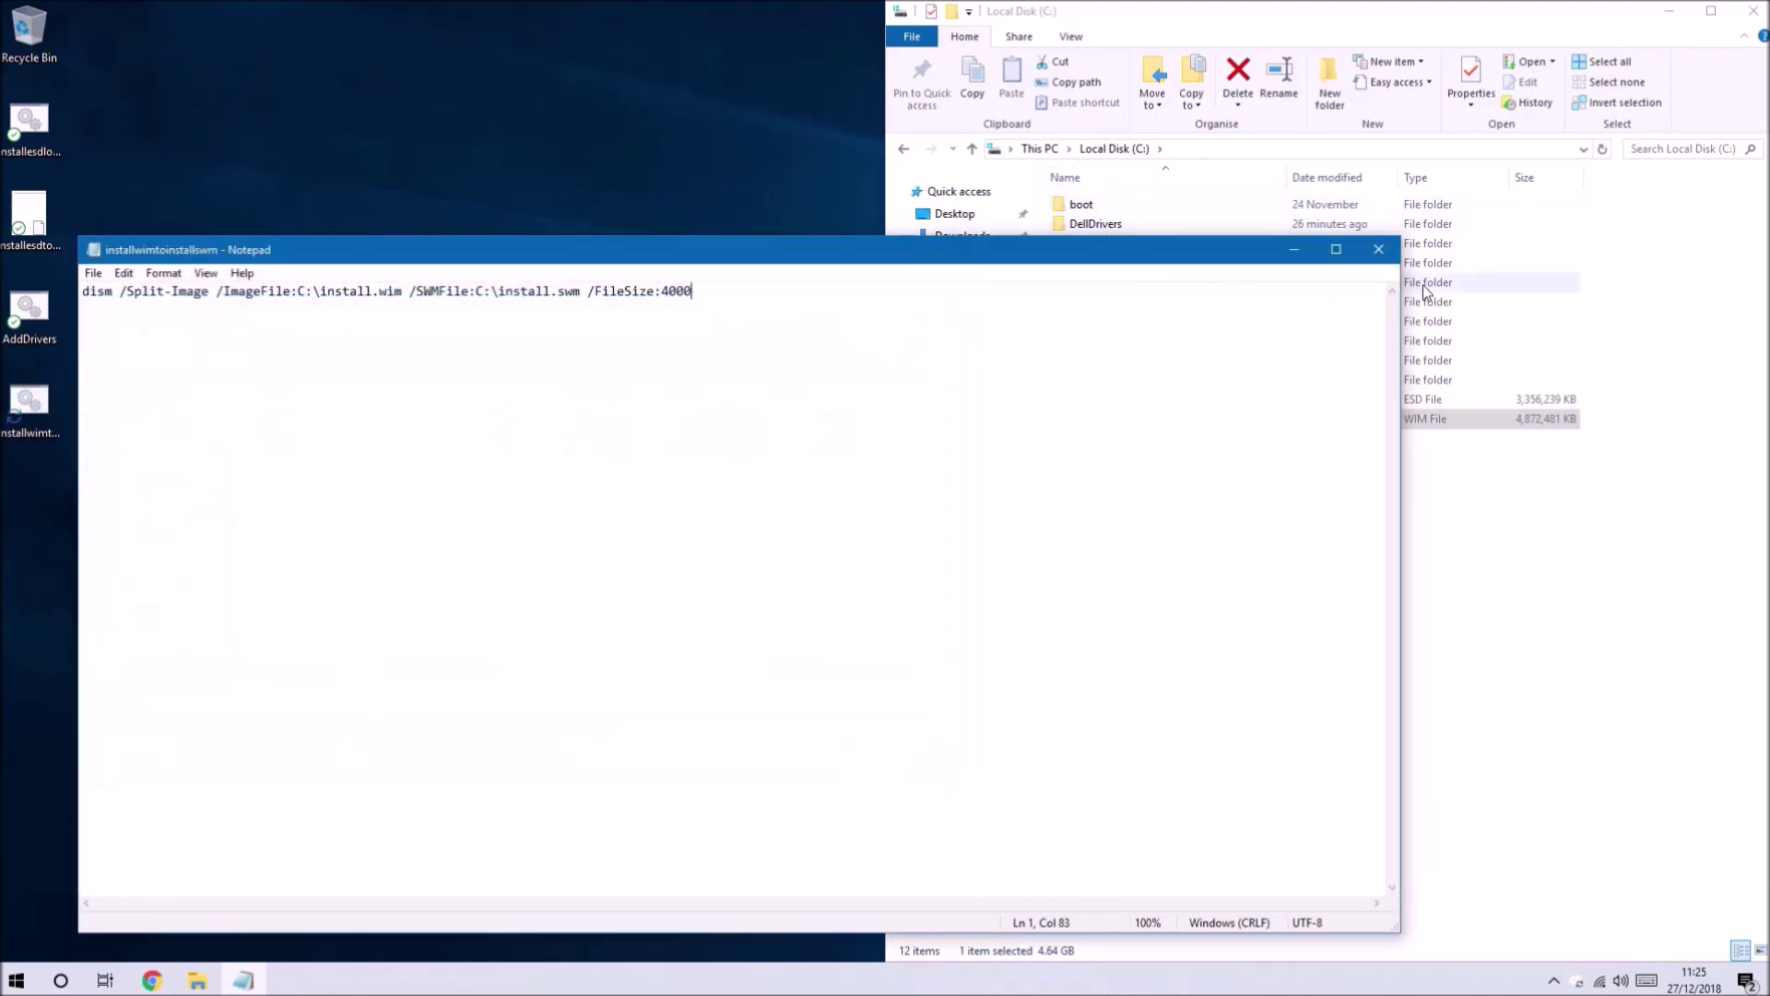
click(1392, 253)
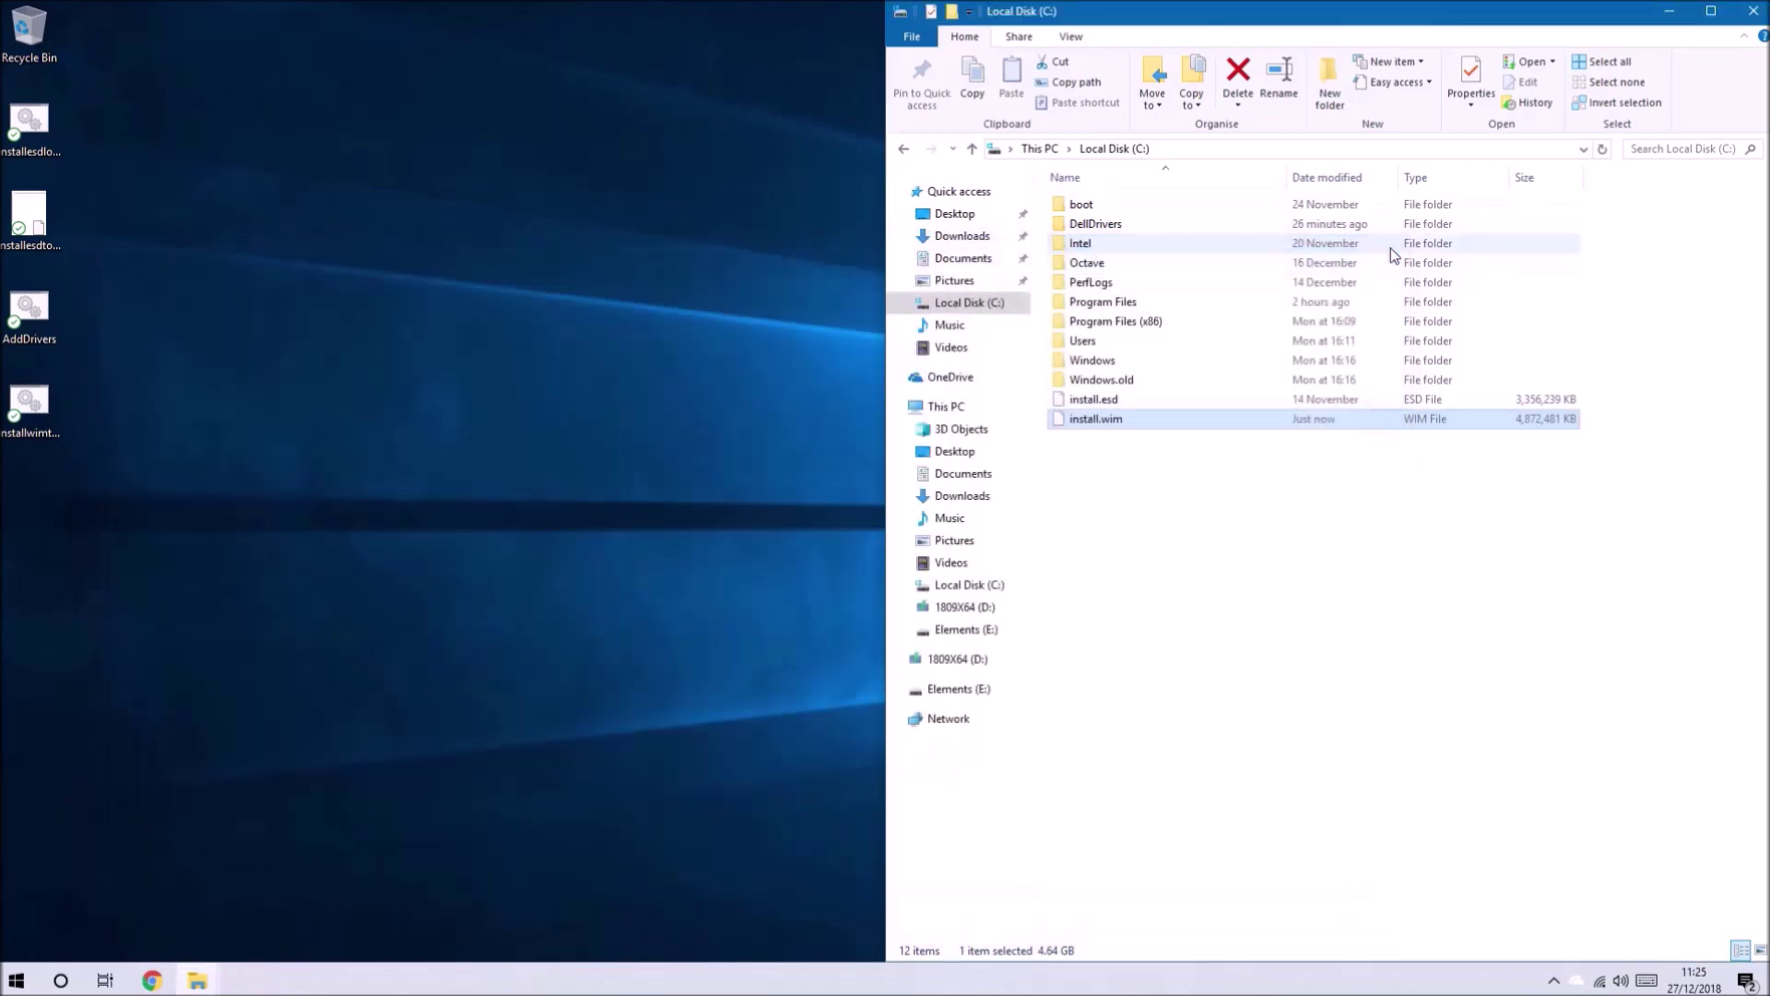
Run installwimtoinstallswm.cmd elevated to produce install.swm (4,080,218 KB) and install2.swm (784,565 KB) on C:
right_click(30, 425)
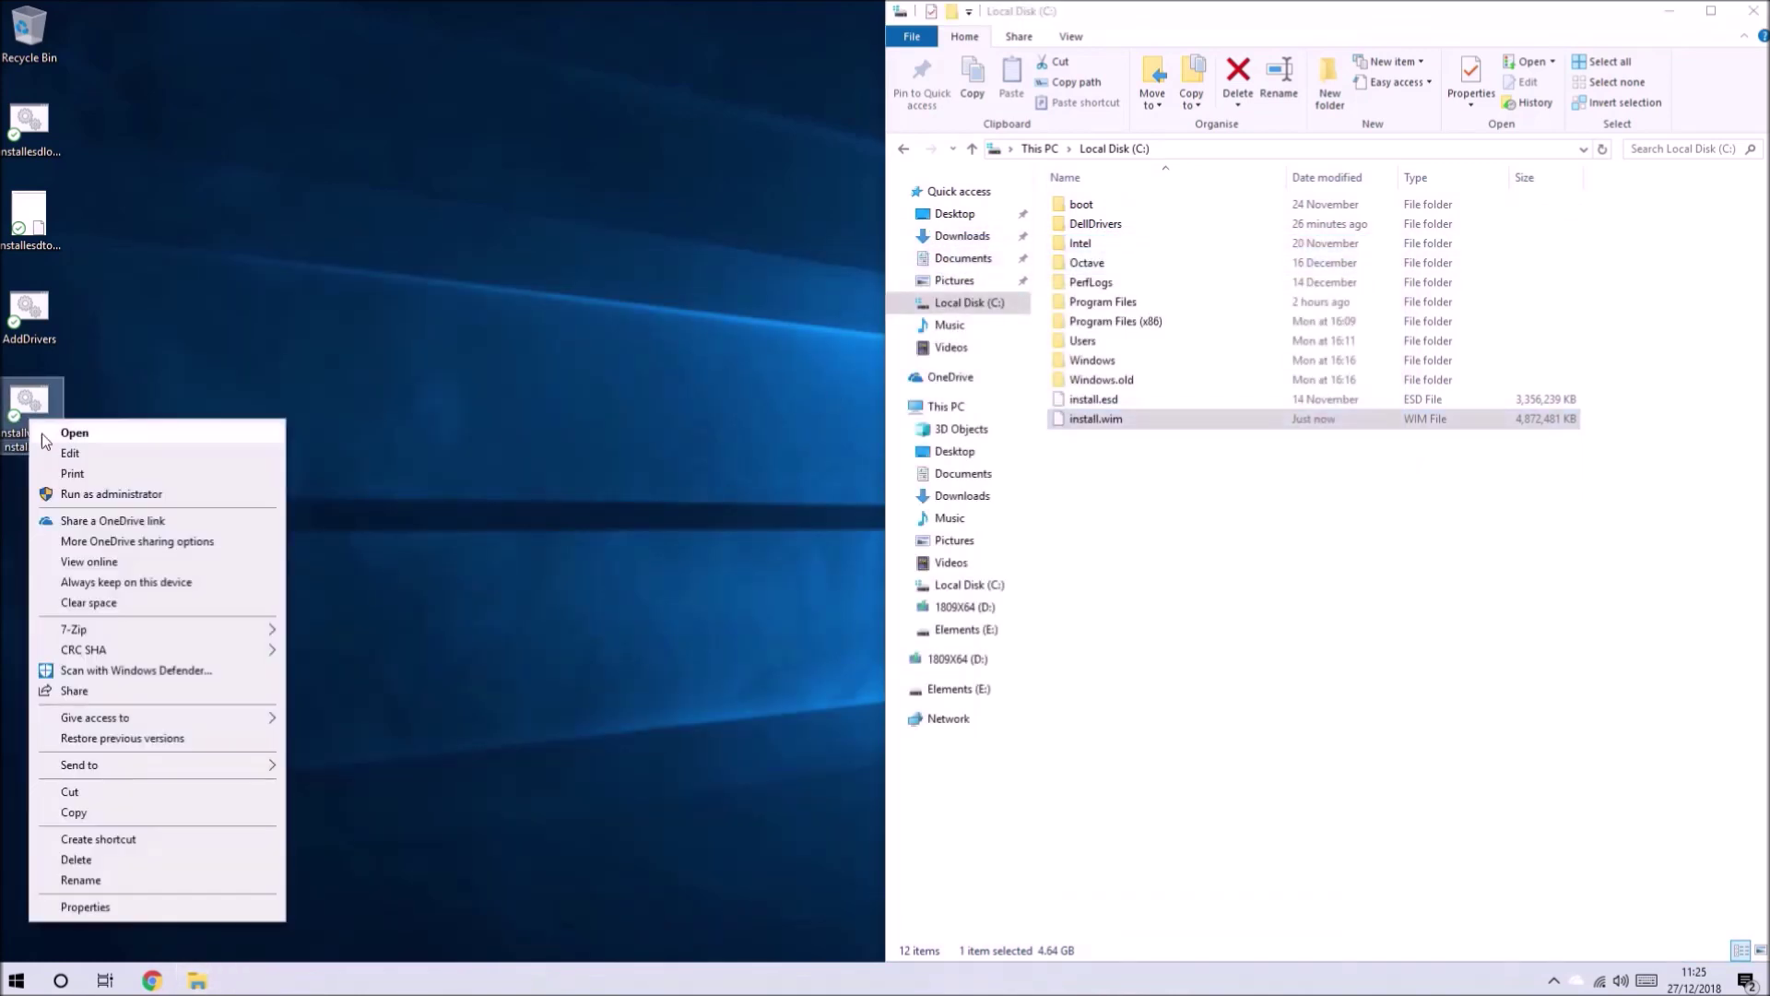
click(78, 498)
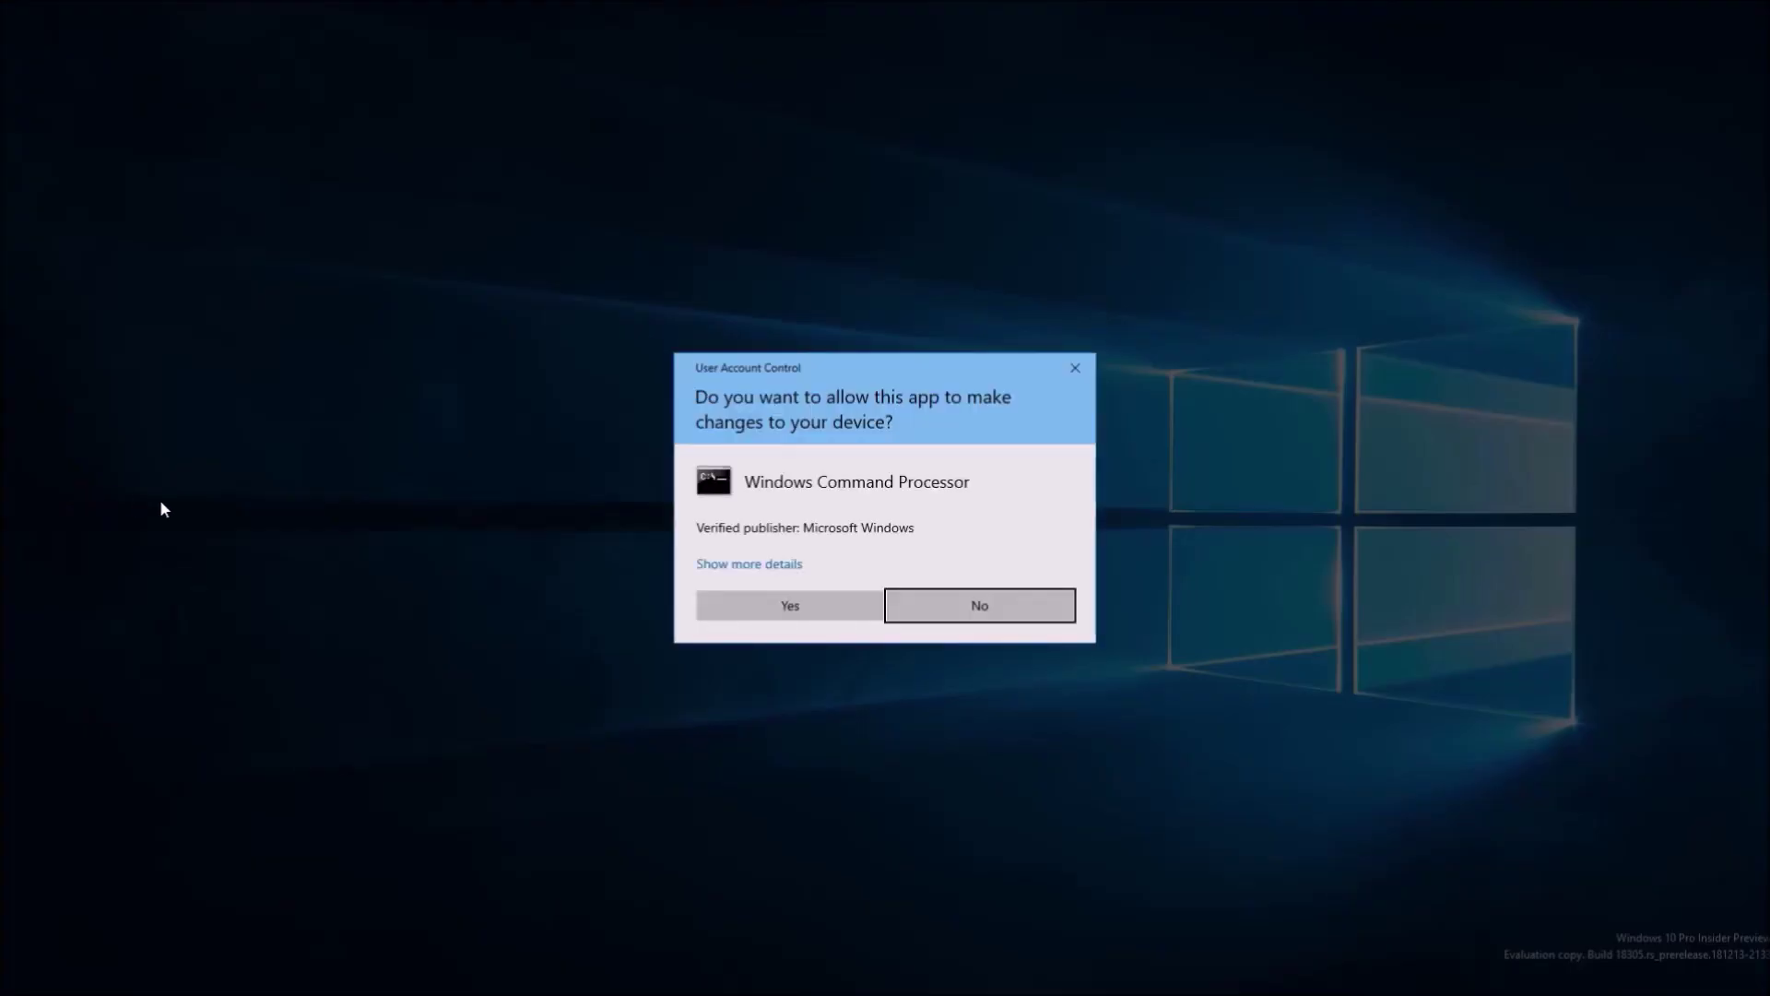
click(826, 611)
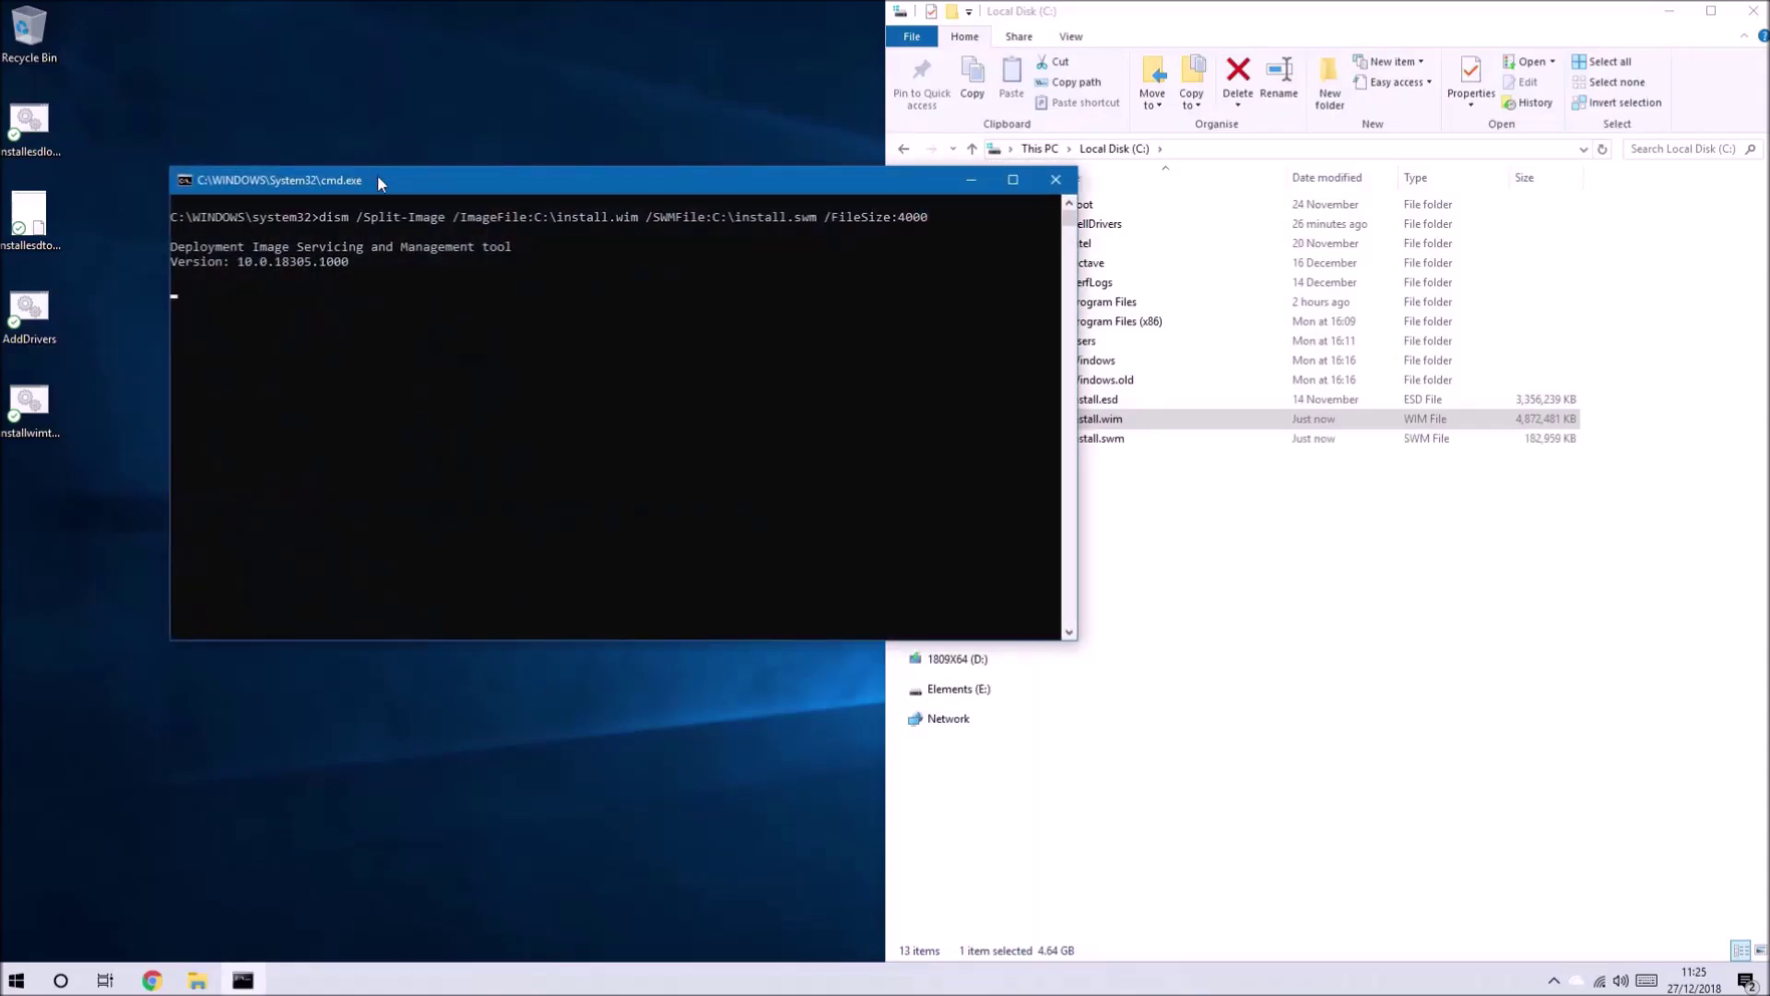
drag(377, 174, 2, 134)
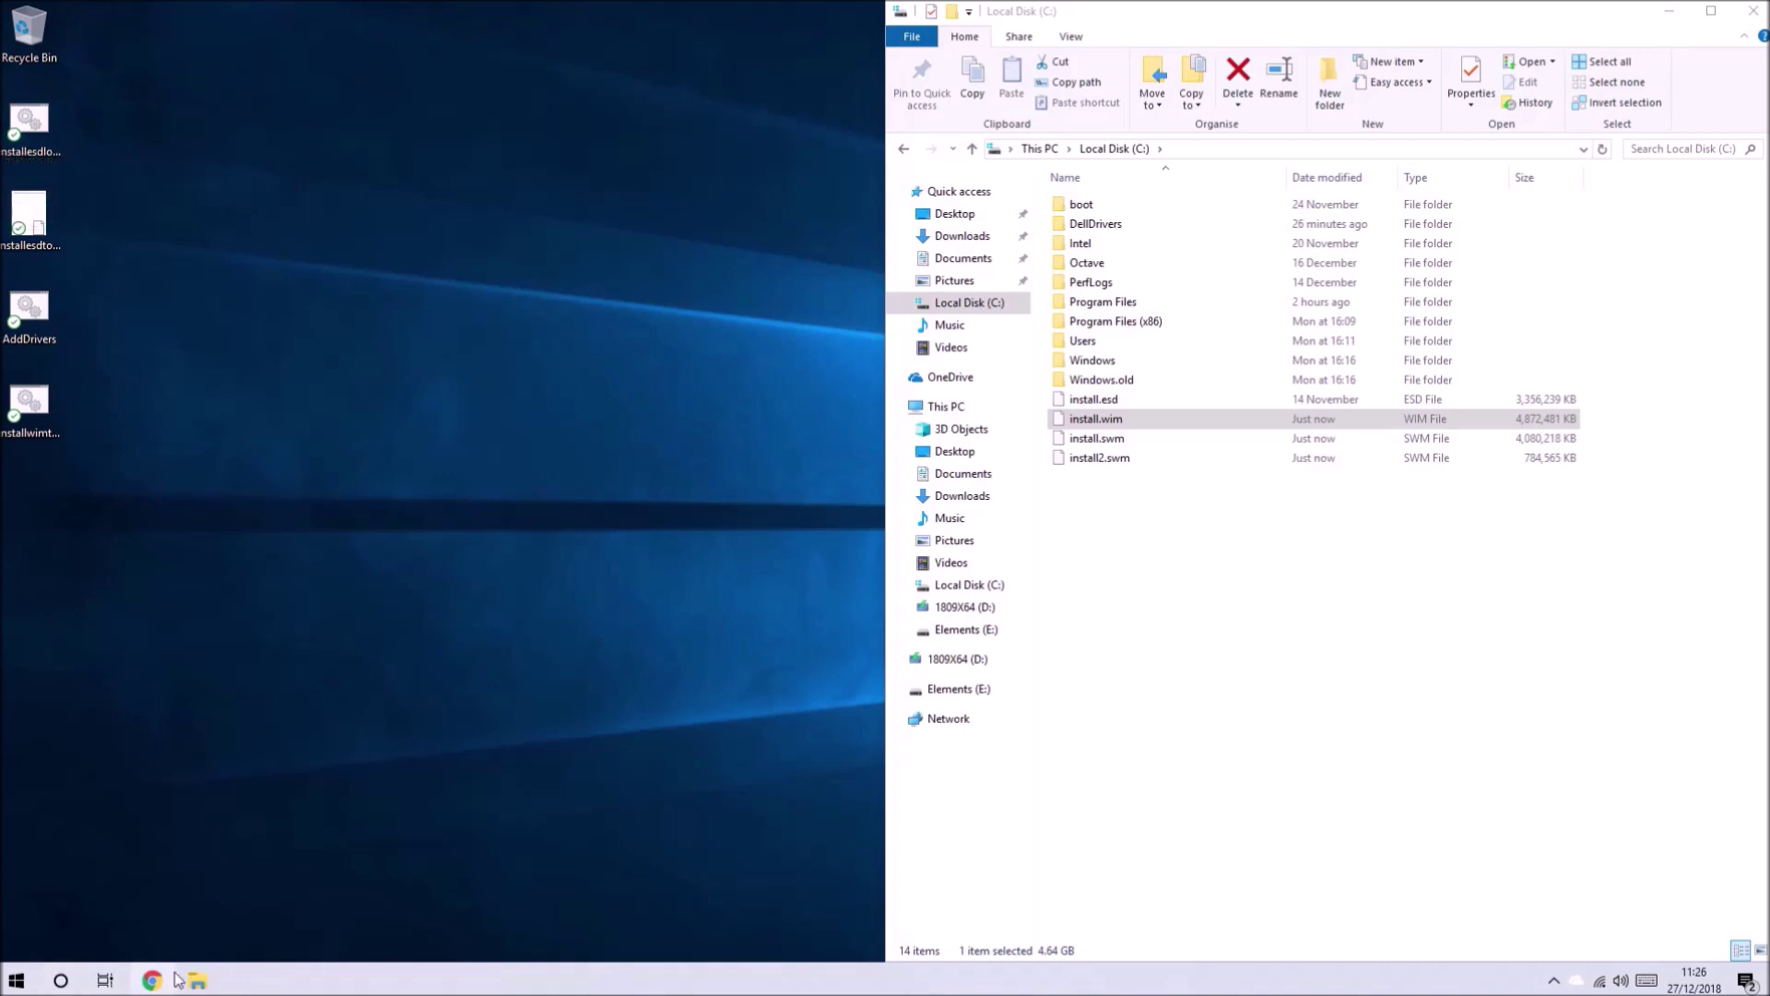
mouse_move(196, 981)
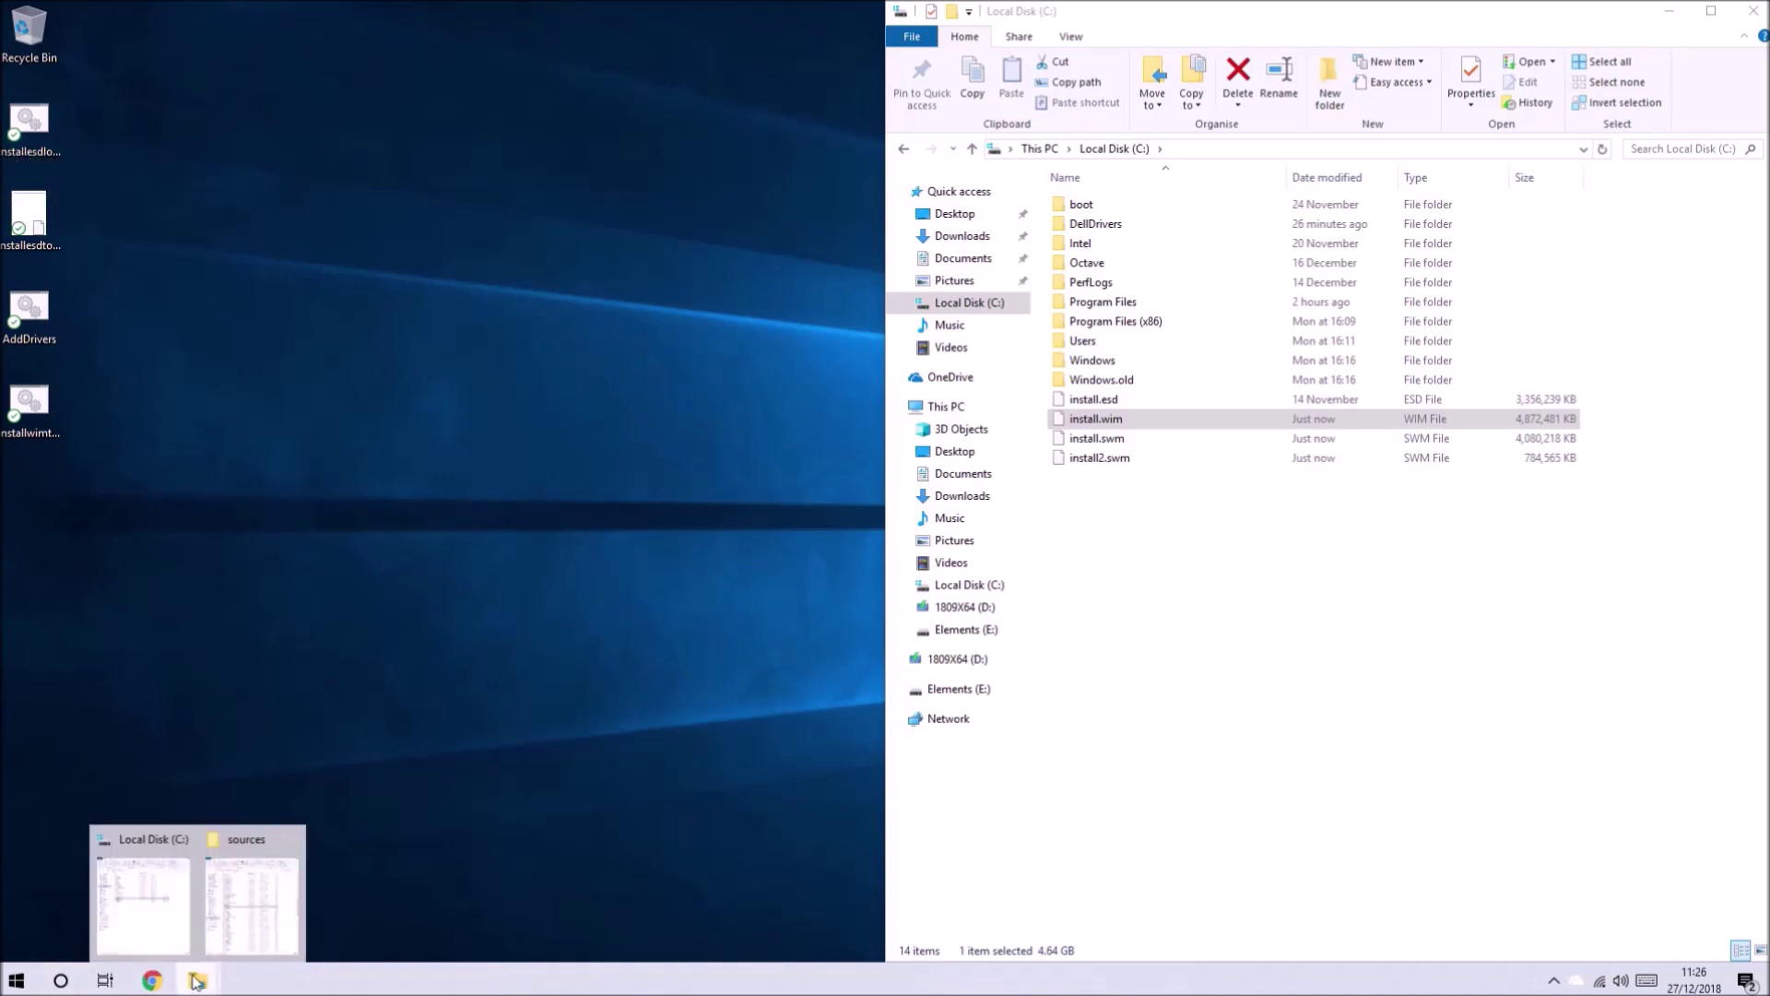
click(240, 886)
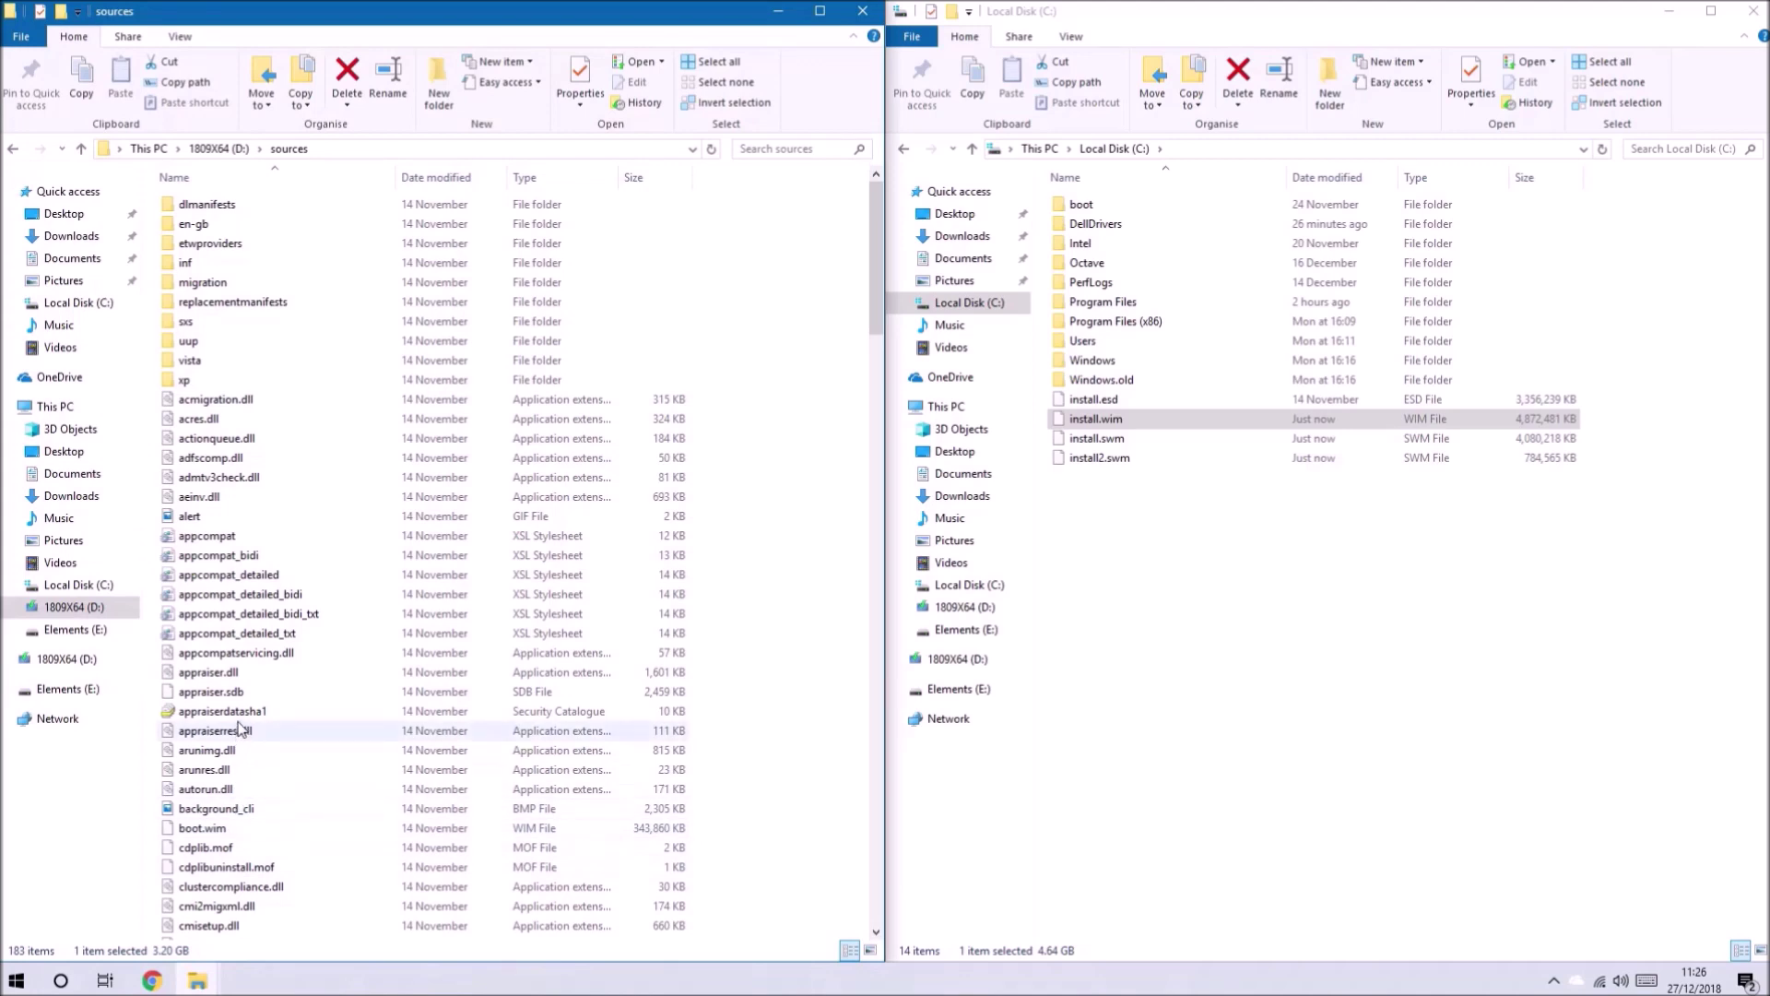
Permanently delete install.esd from the USB sources folder and copy in install.swm and install2.swm from C:
click(265, 673)
scroll(269, 679, down, 7)
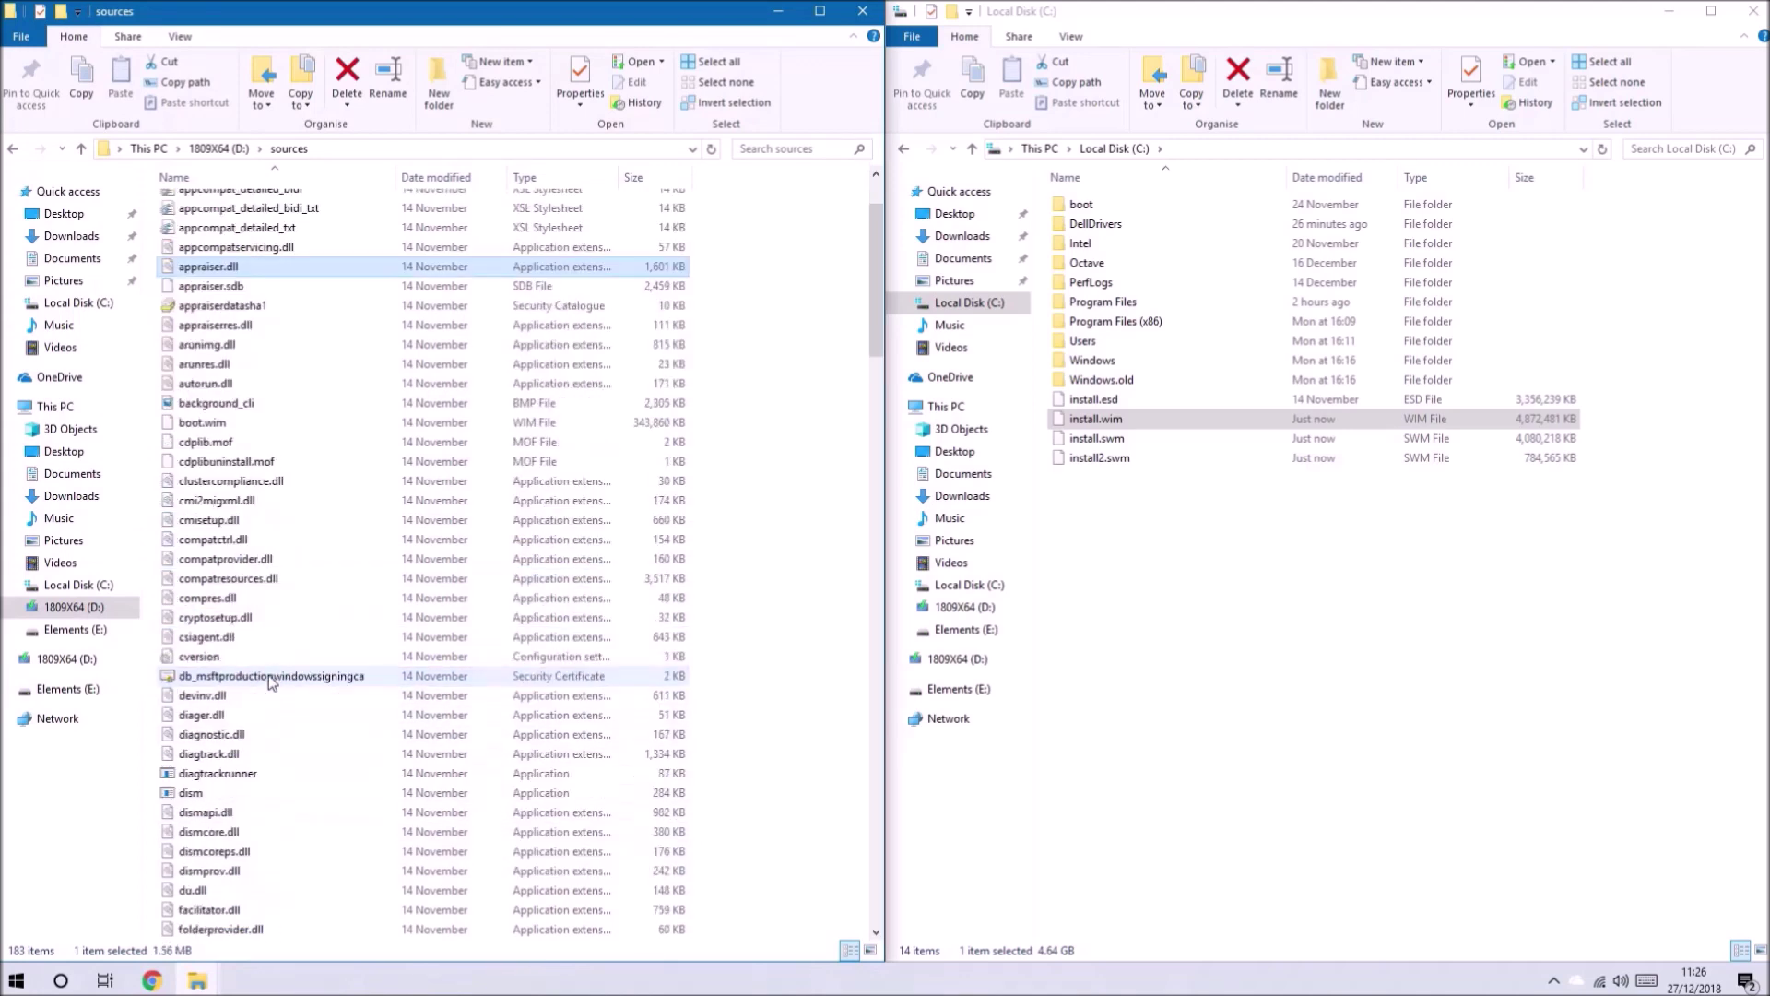
scroll(269, 678, down, 7)
scroll(272, 681, down, 3)
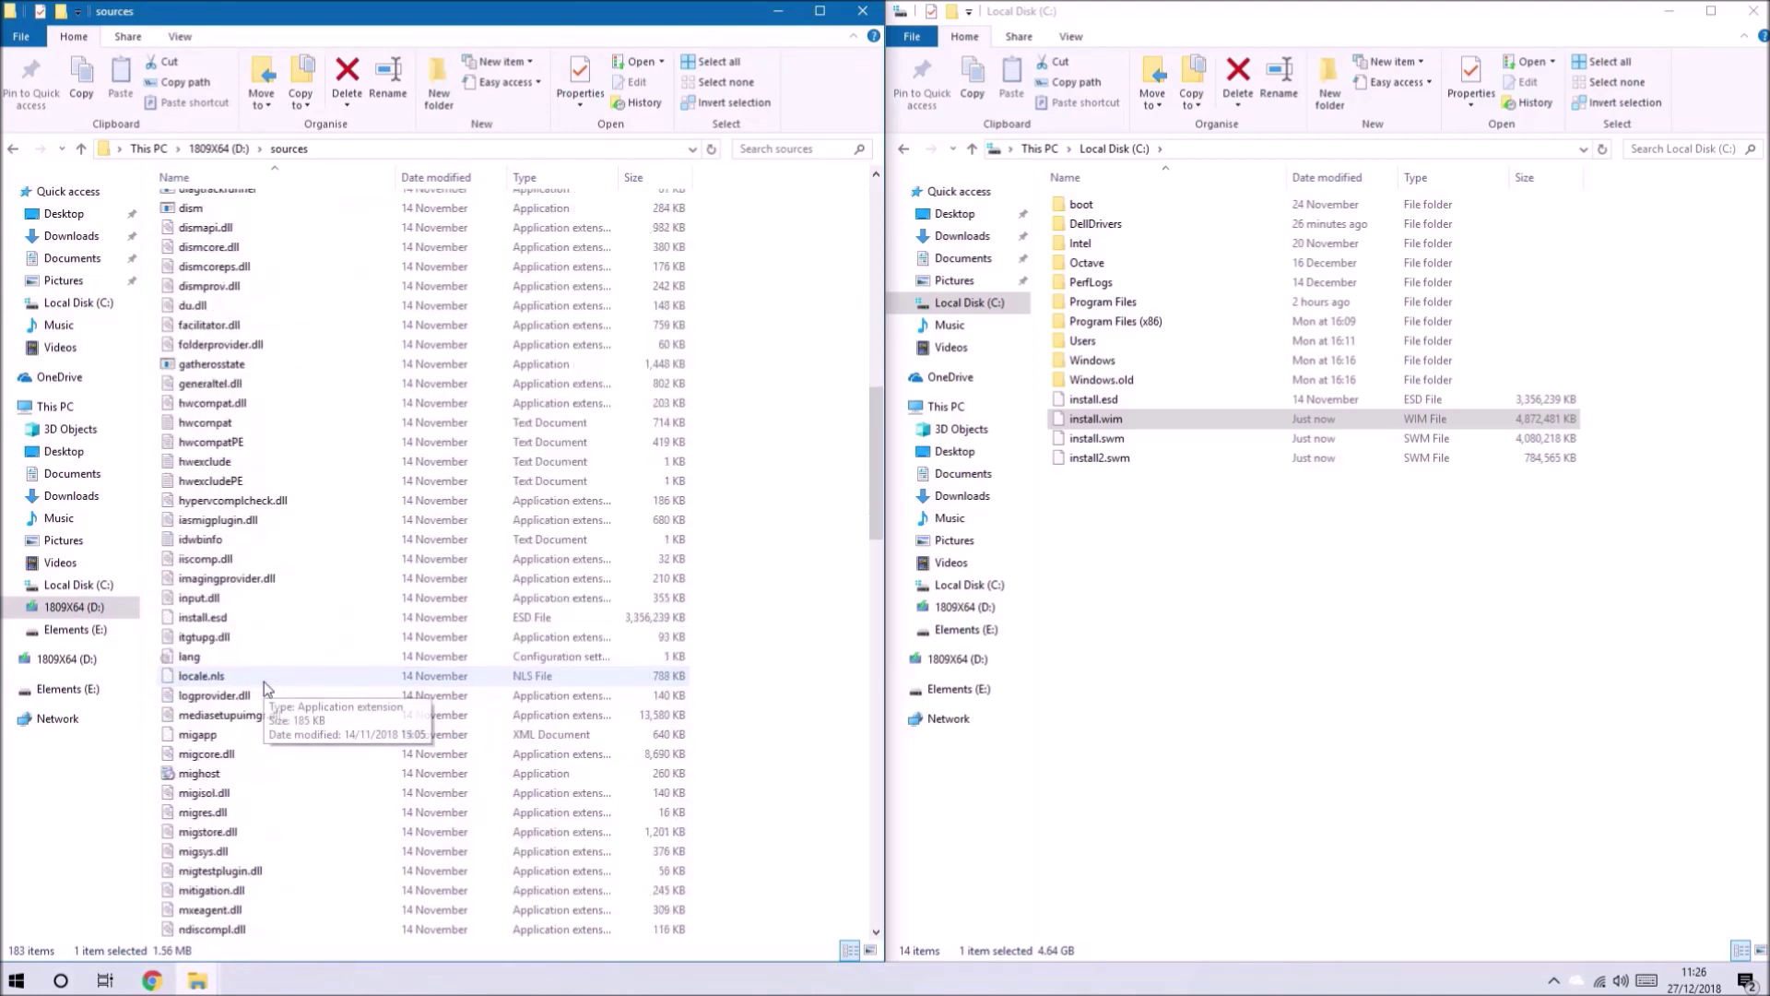
right_click(222, 624)
click(223, 623)
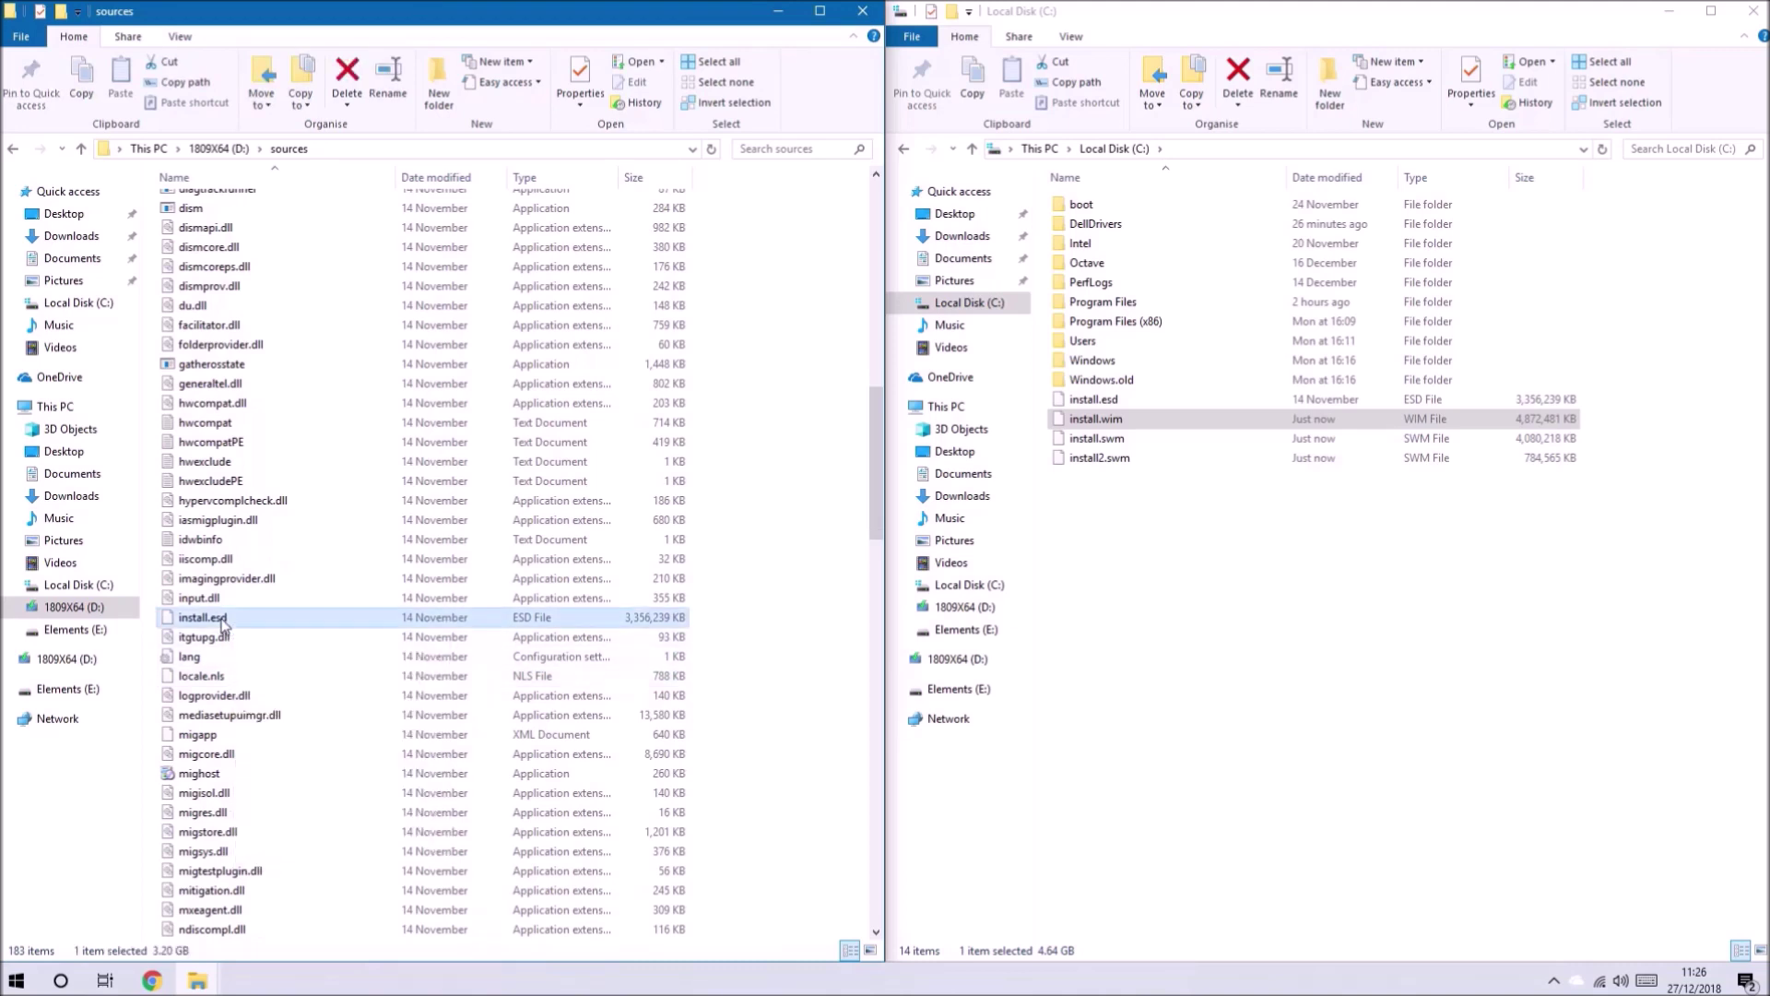
right_click(222, 621)
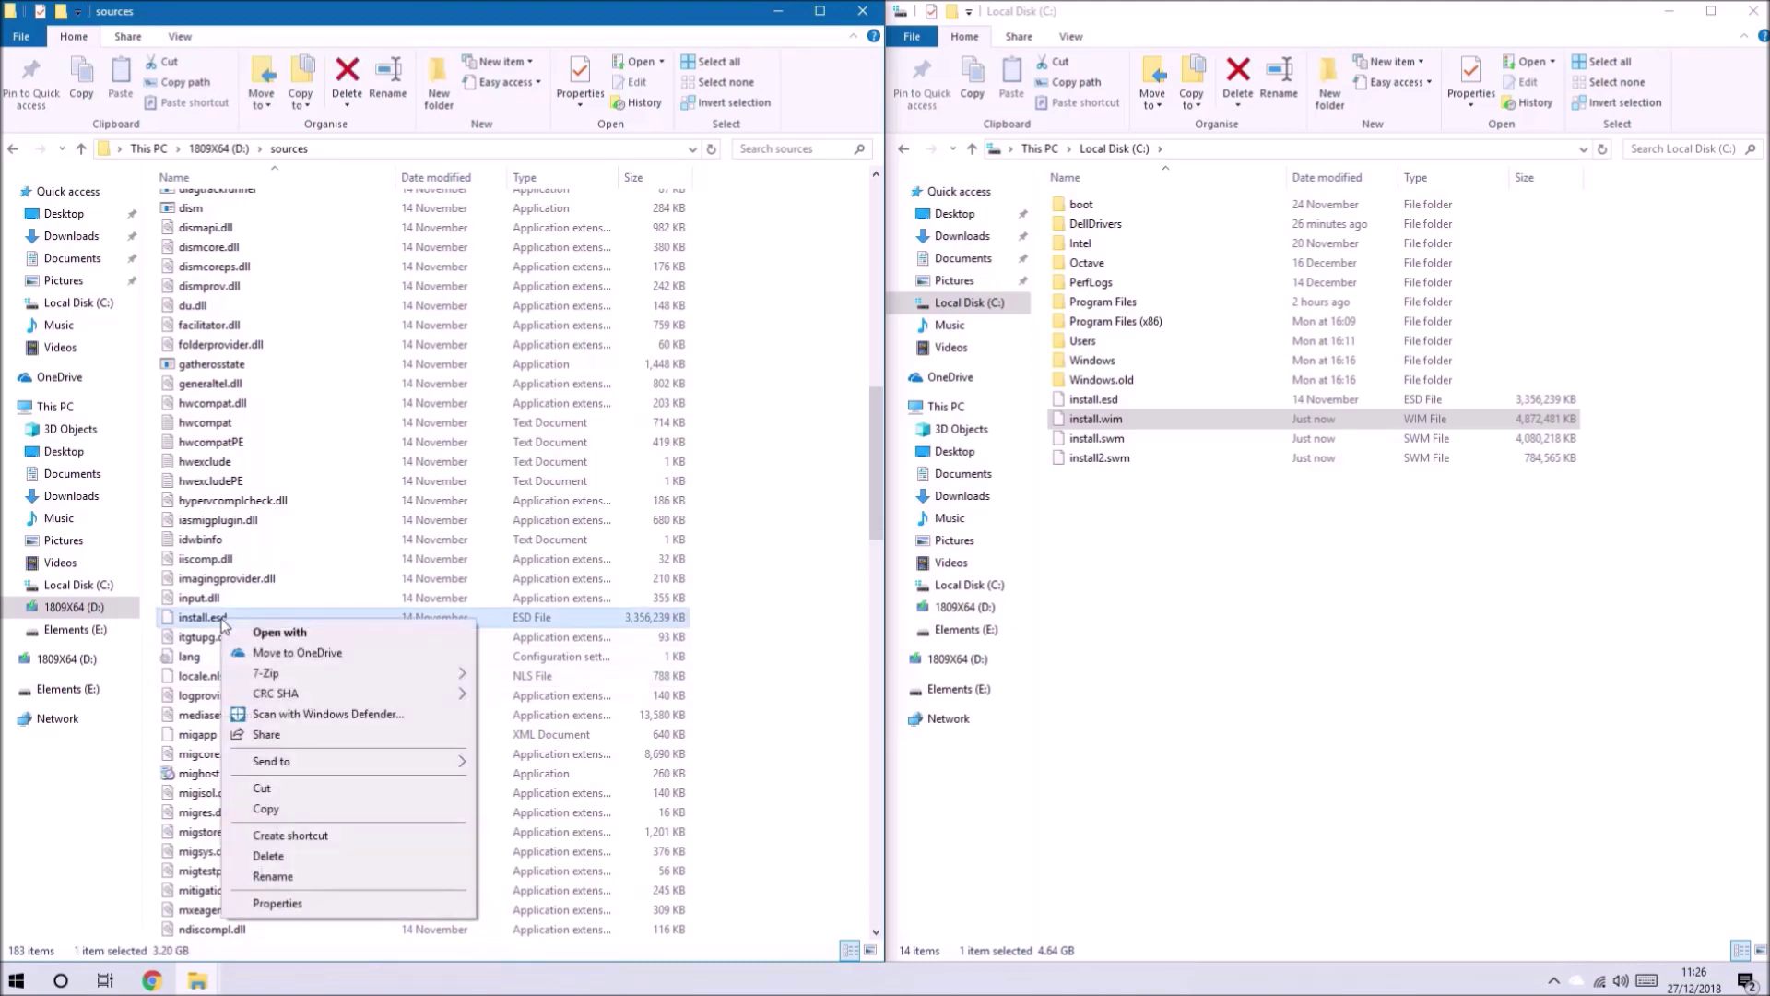
click(277, 859)
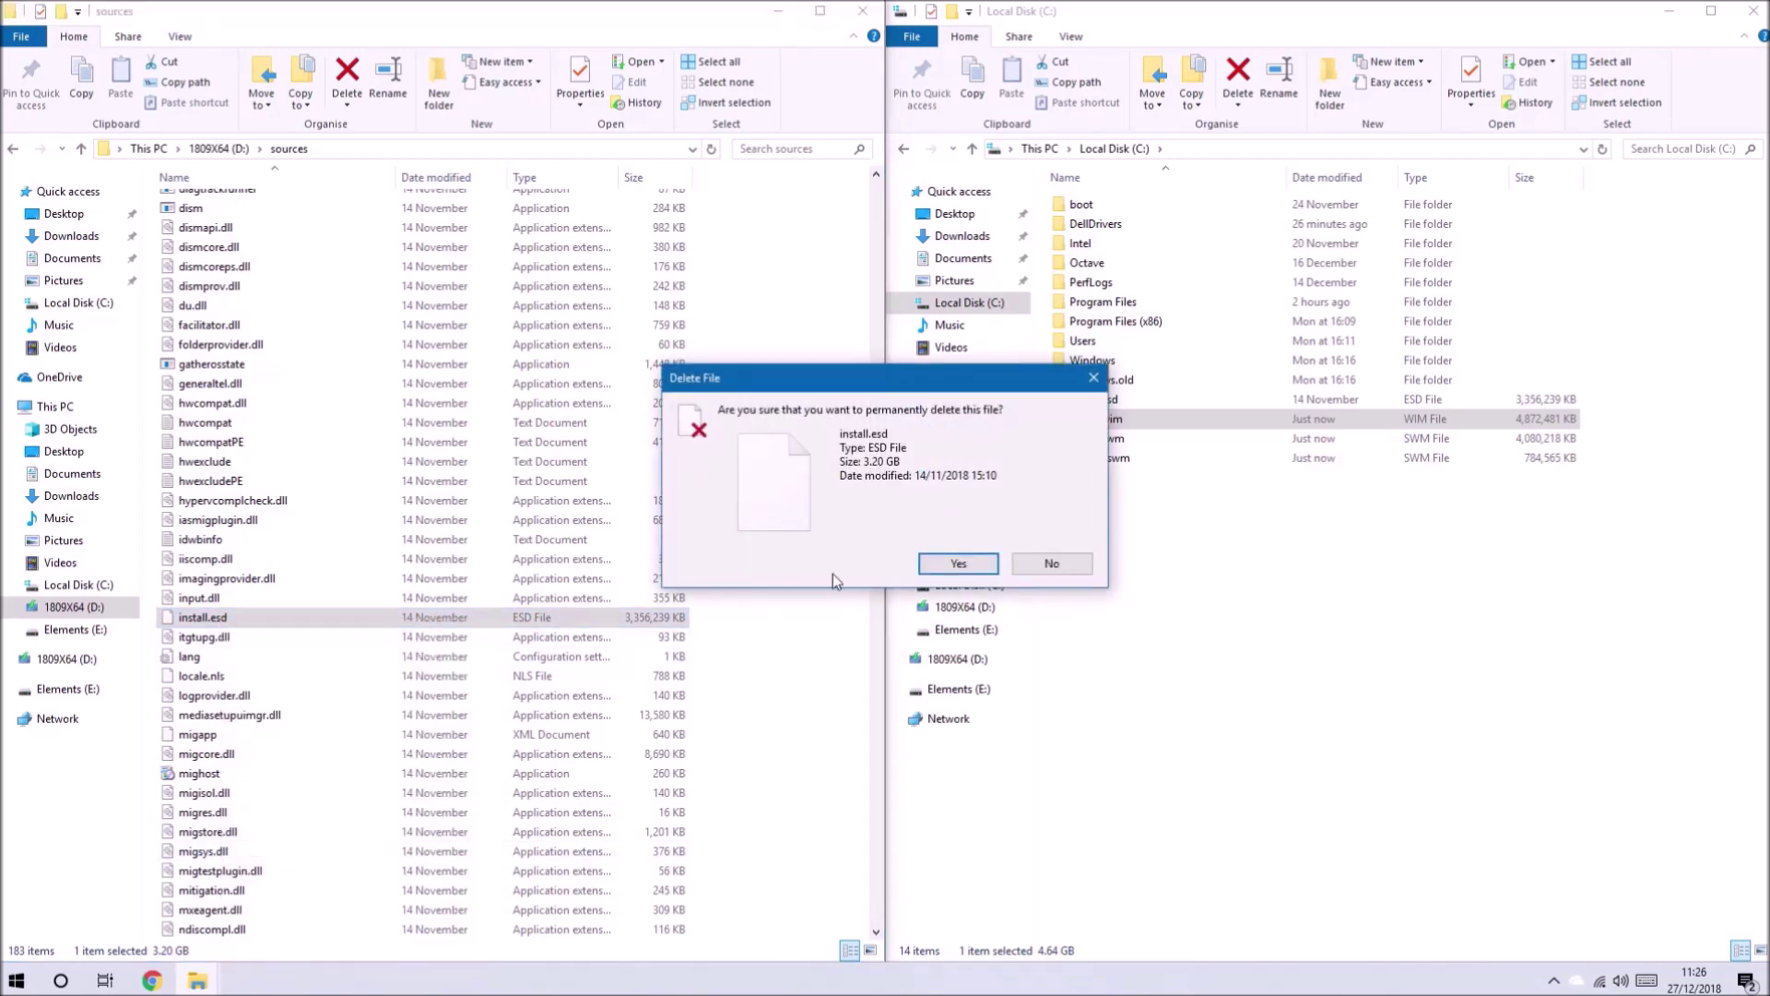
click(957, 564)
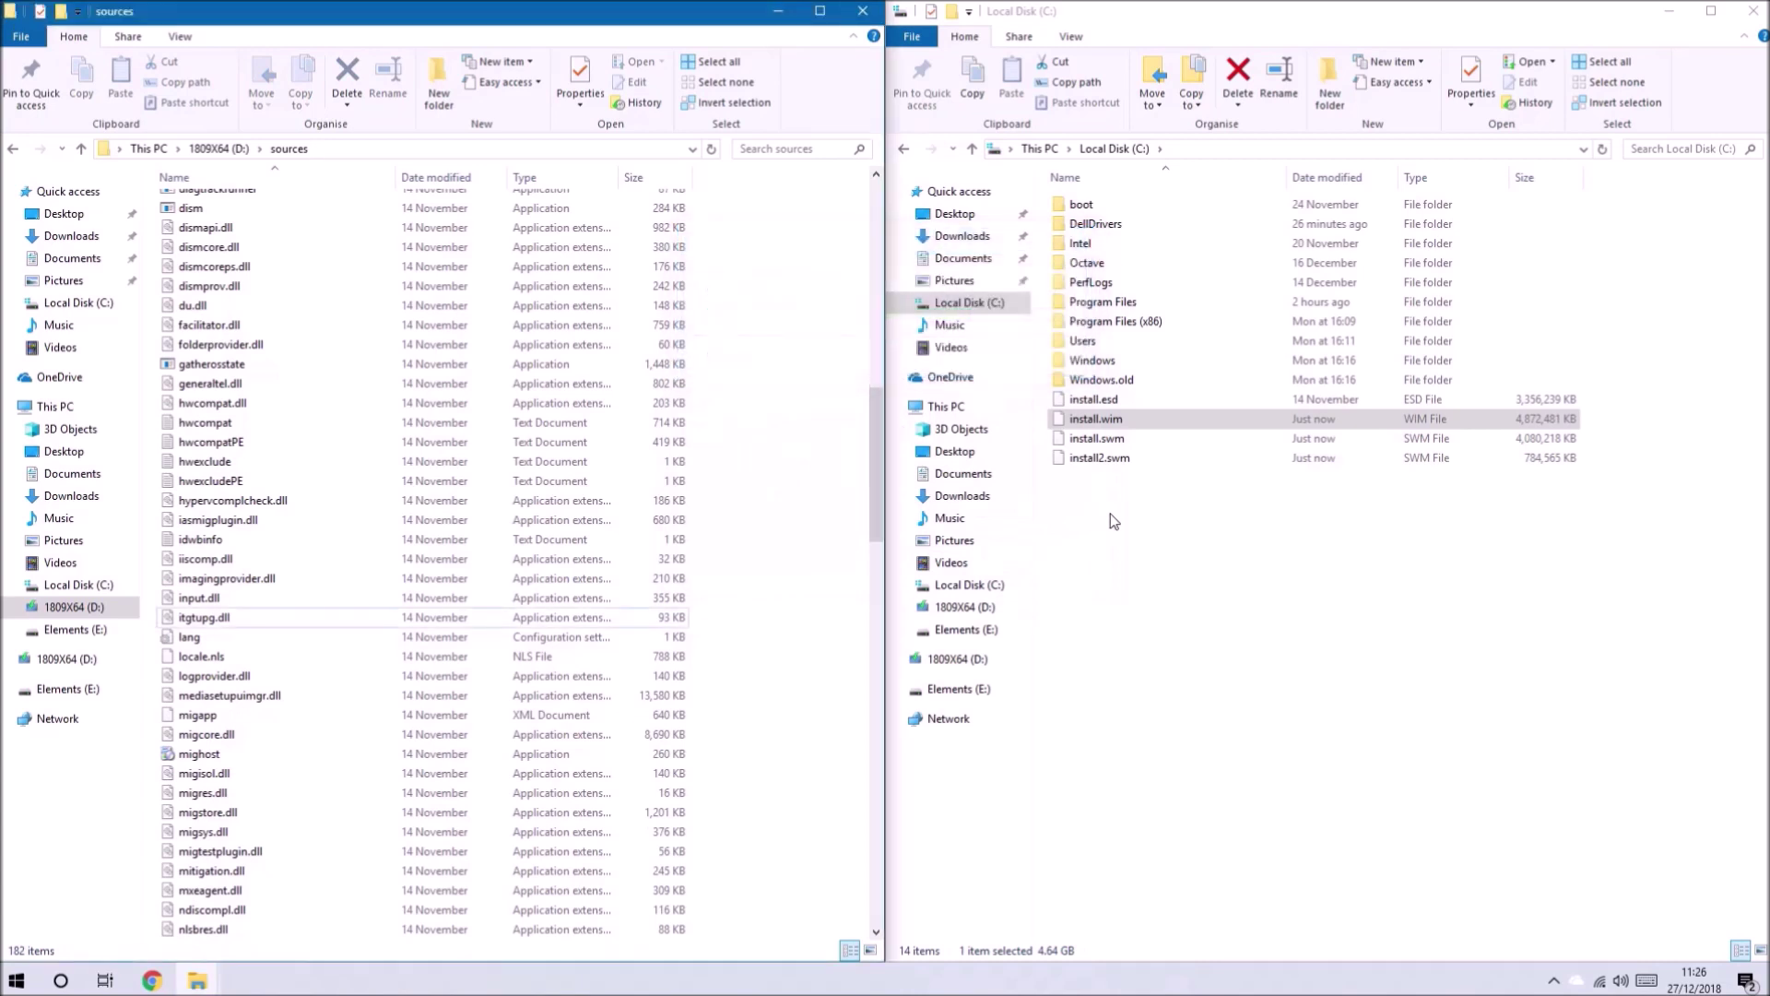
drag(1112, 515, 777, 643)
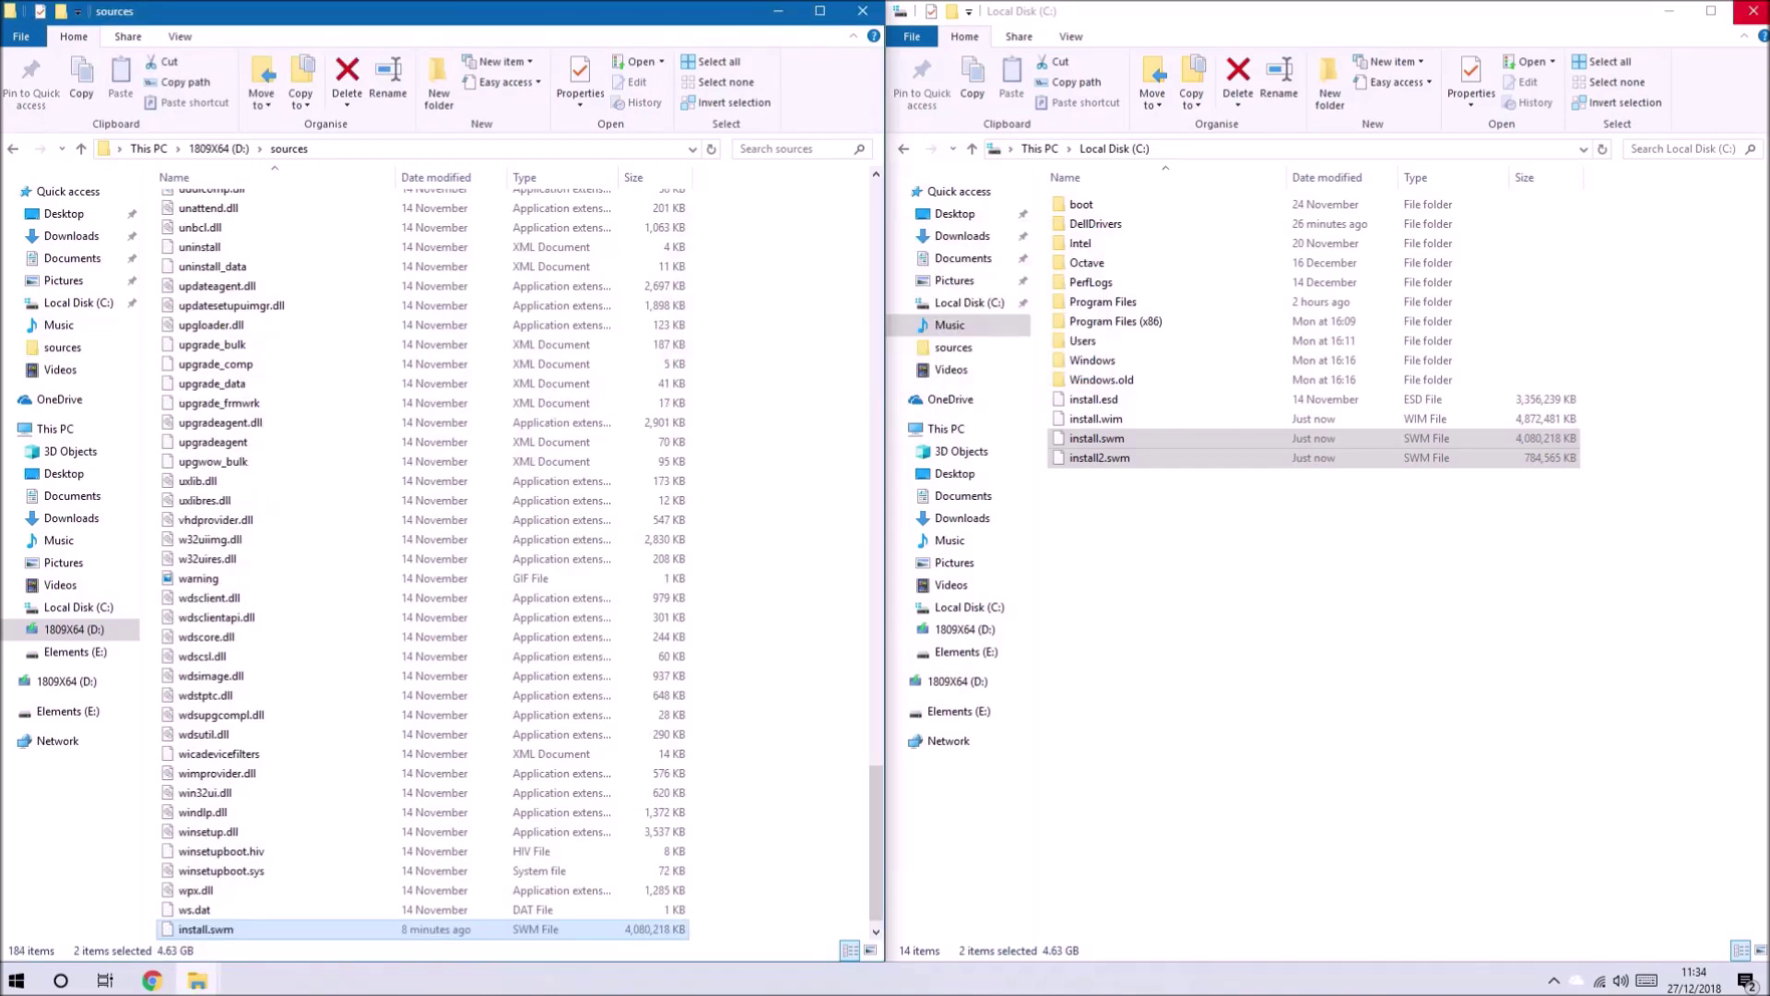
click(1752, 11)
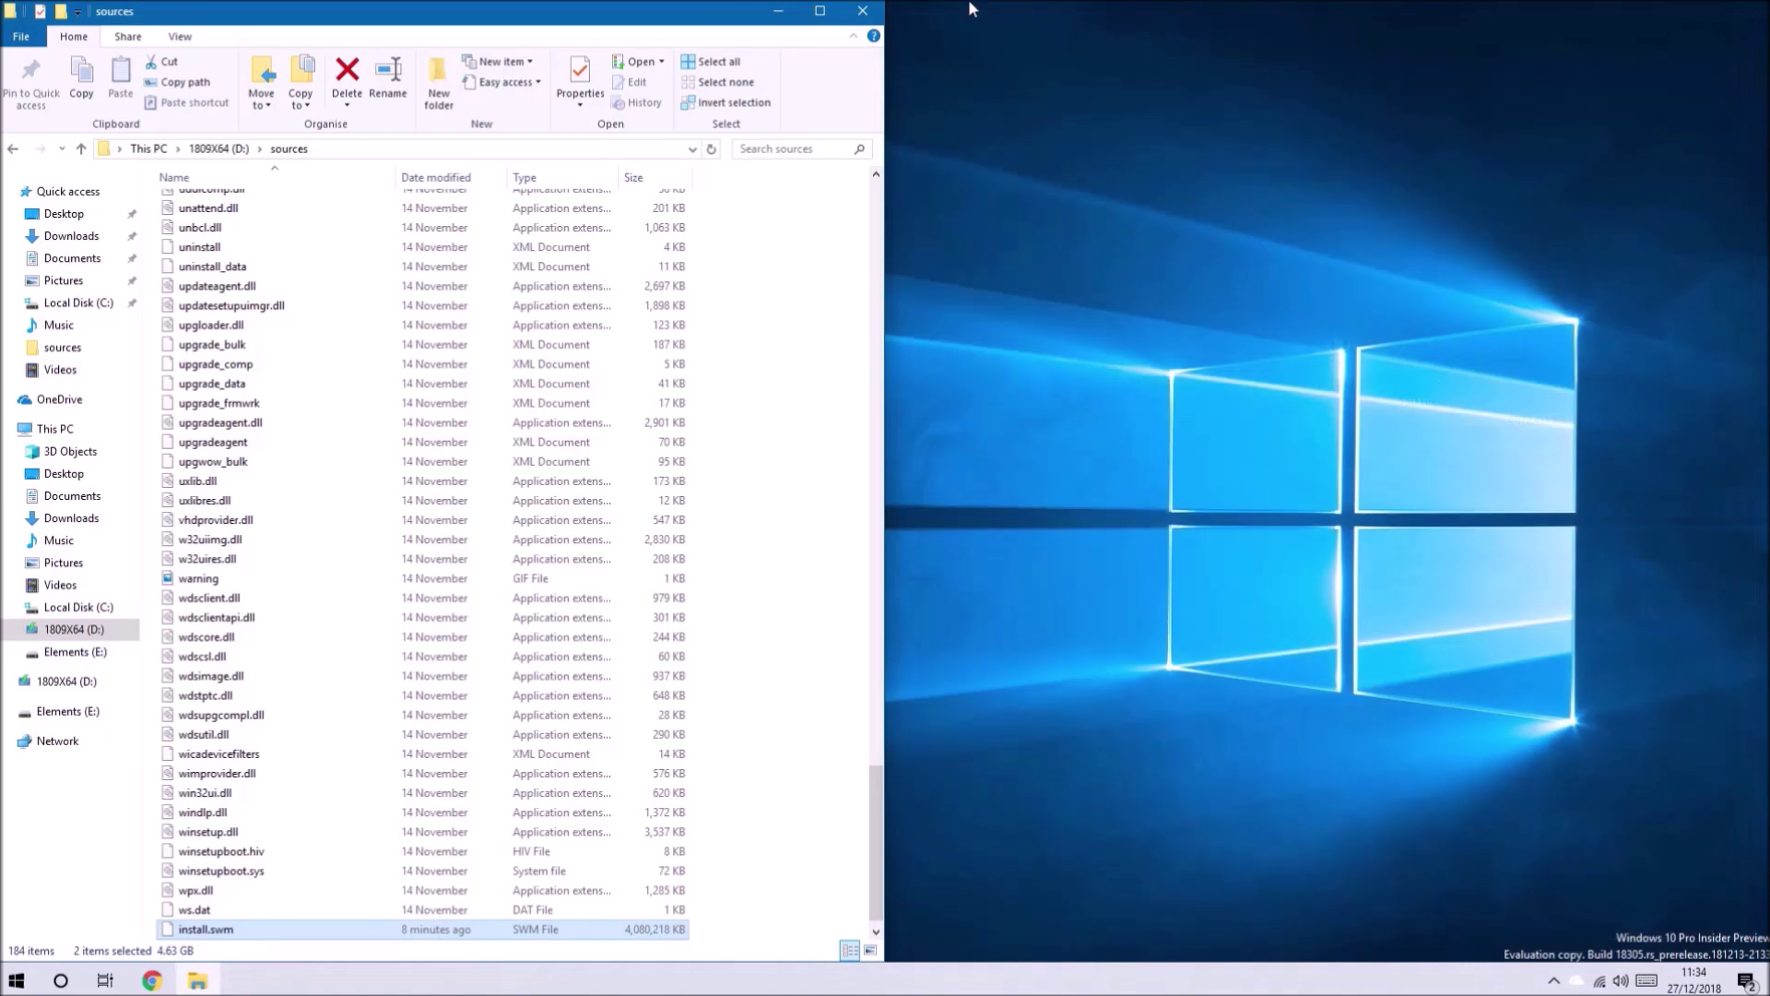
Close the sources window and boot from the UEFI: SanDisk entry in the Dell boot menu
click(874, 15)
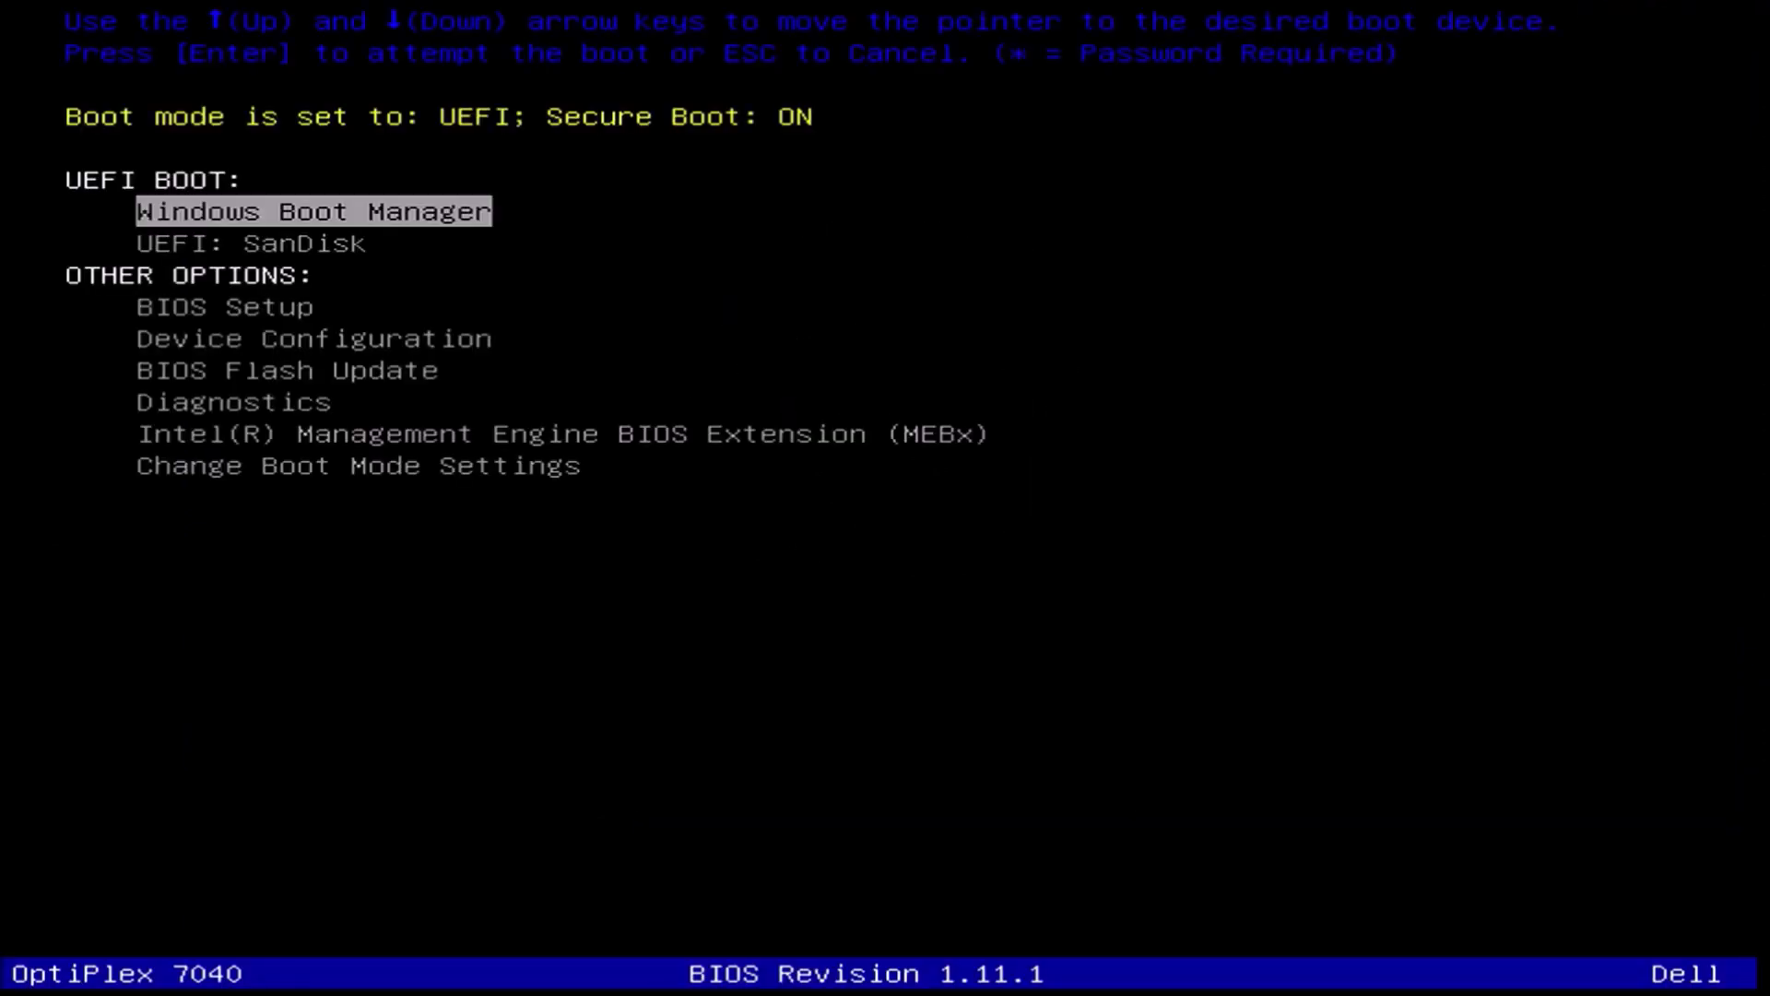
key(Down)
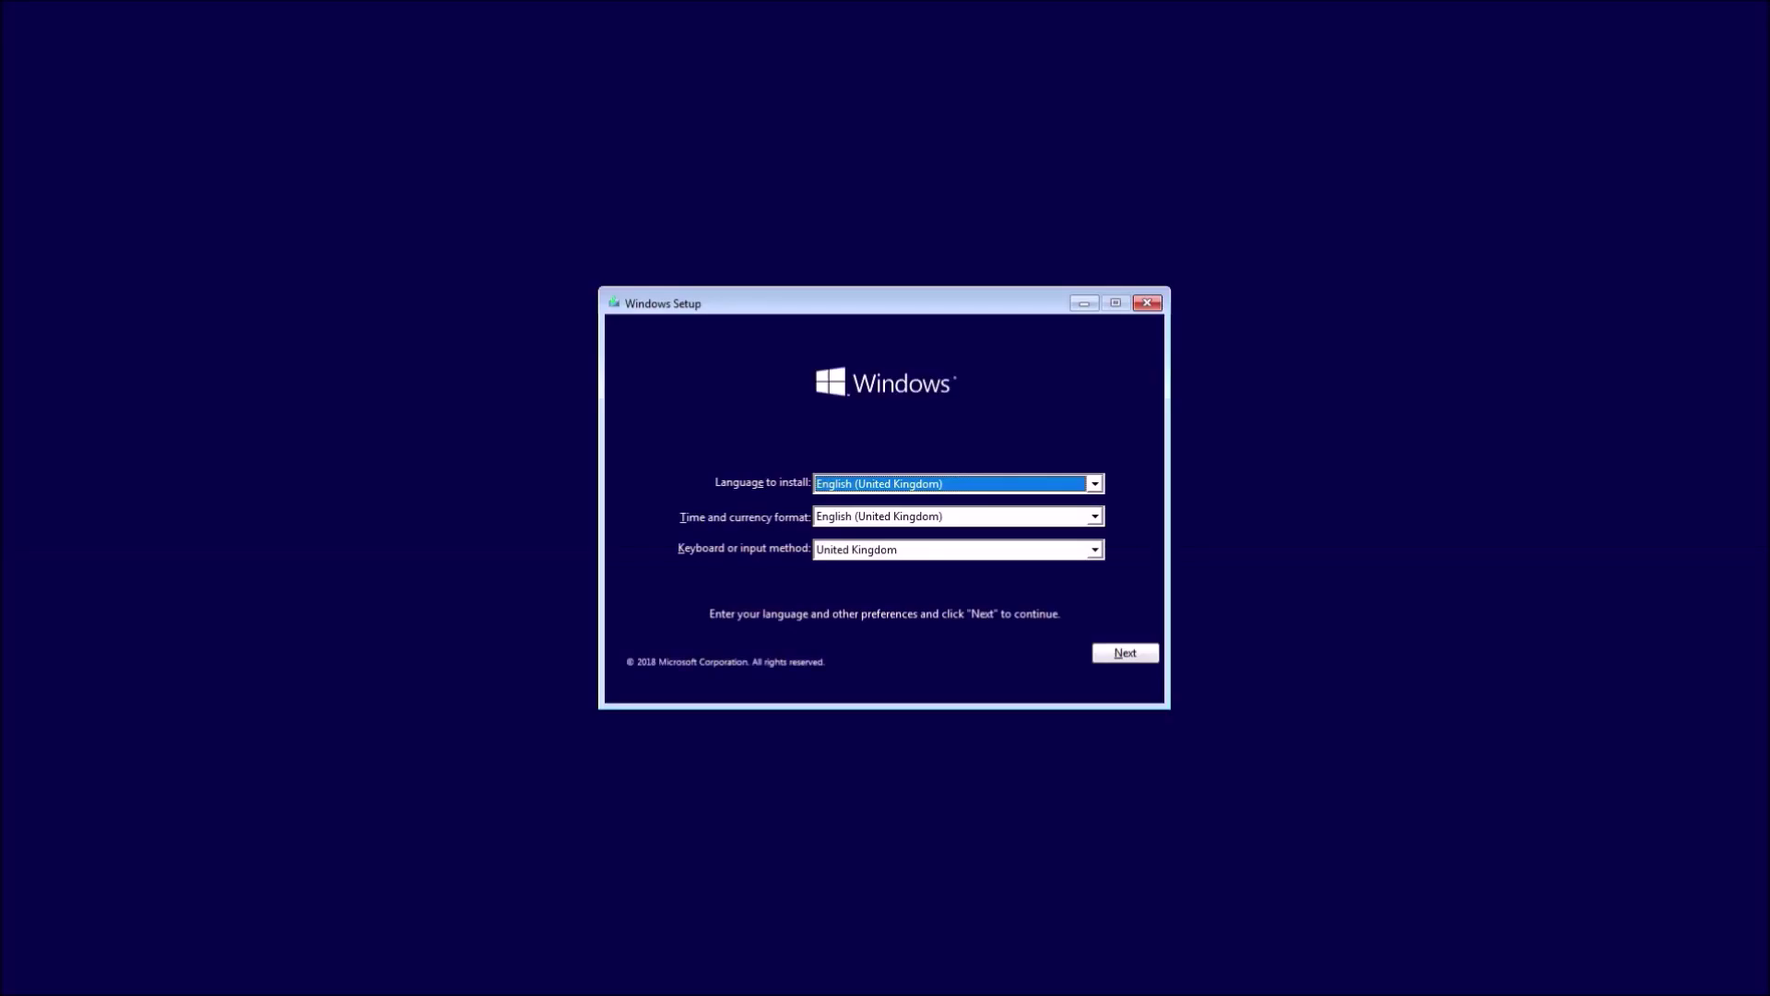
Keep English (United Kingdom) settings, accept the licence terms and choose a Custom install
click(1109, 653)
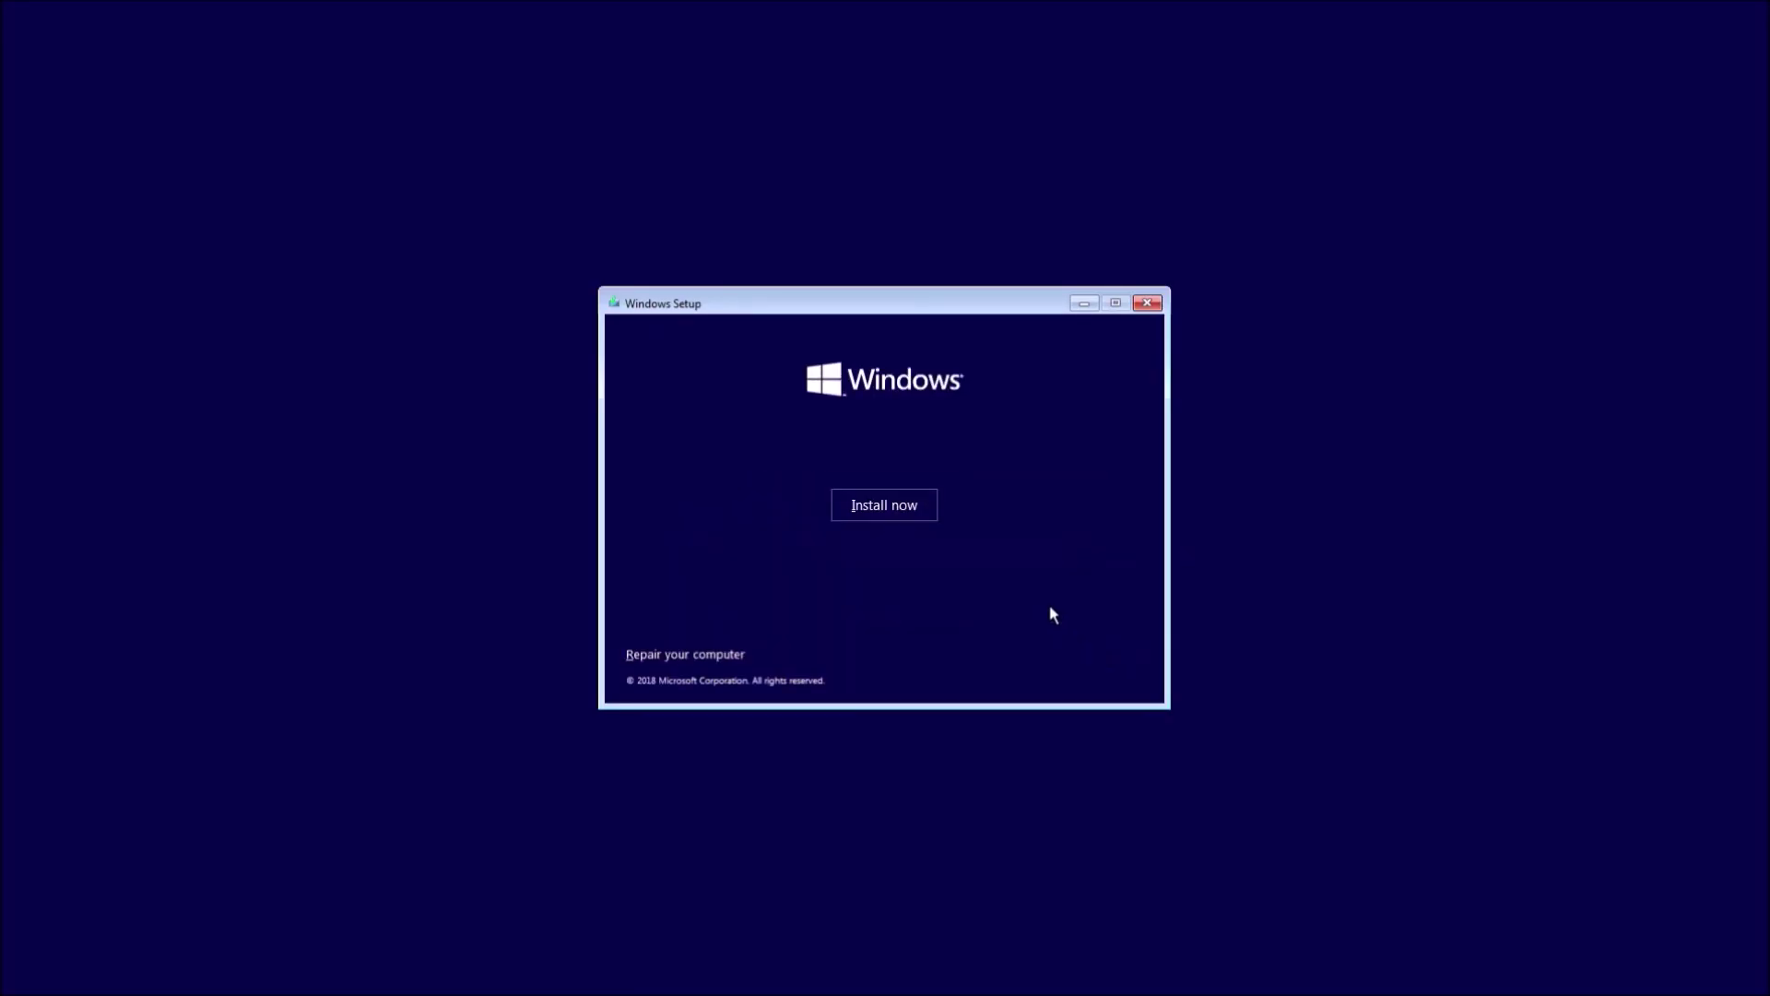
click(915, 517)
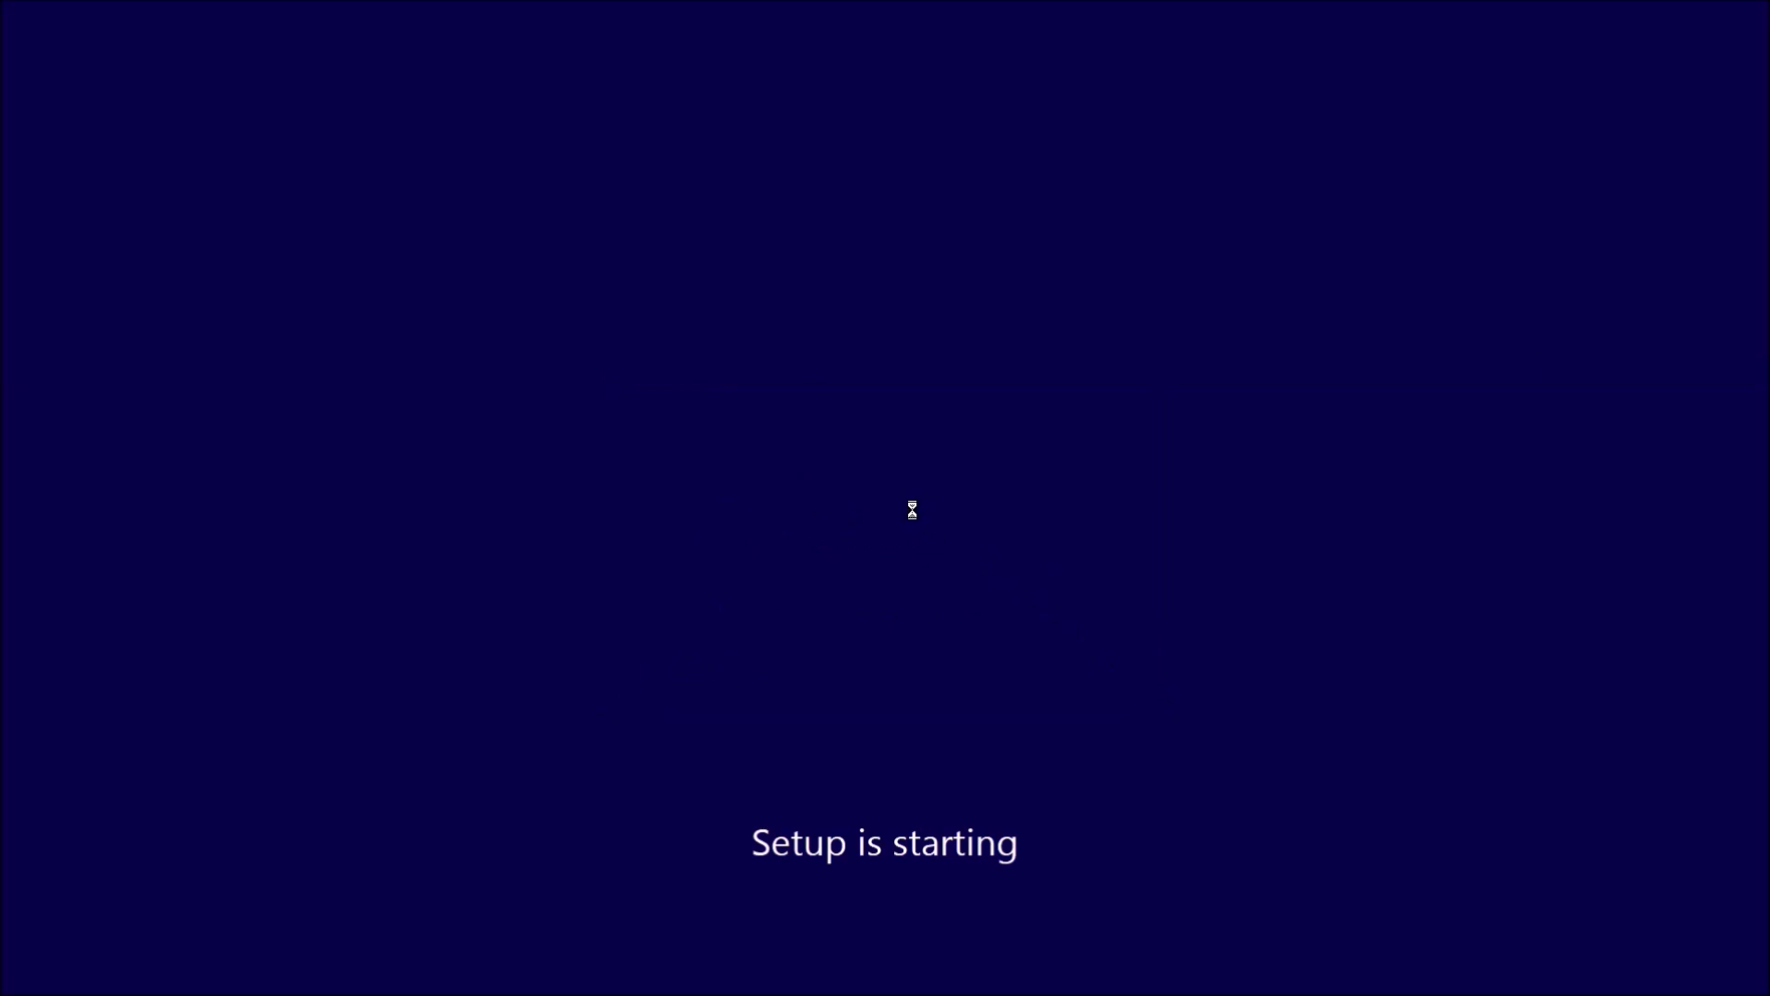
click(770, 617)
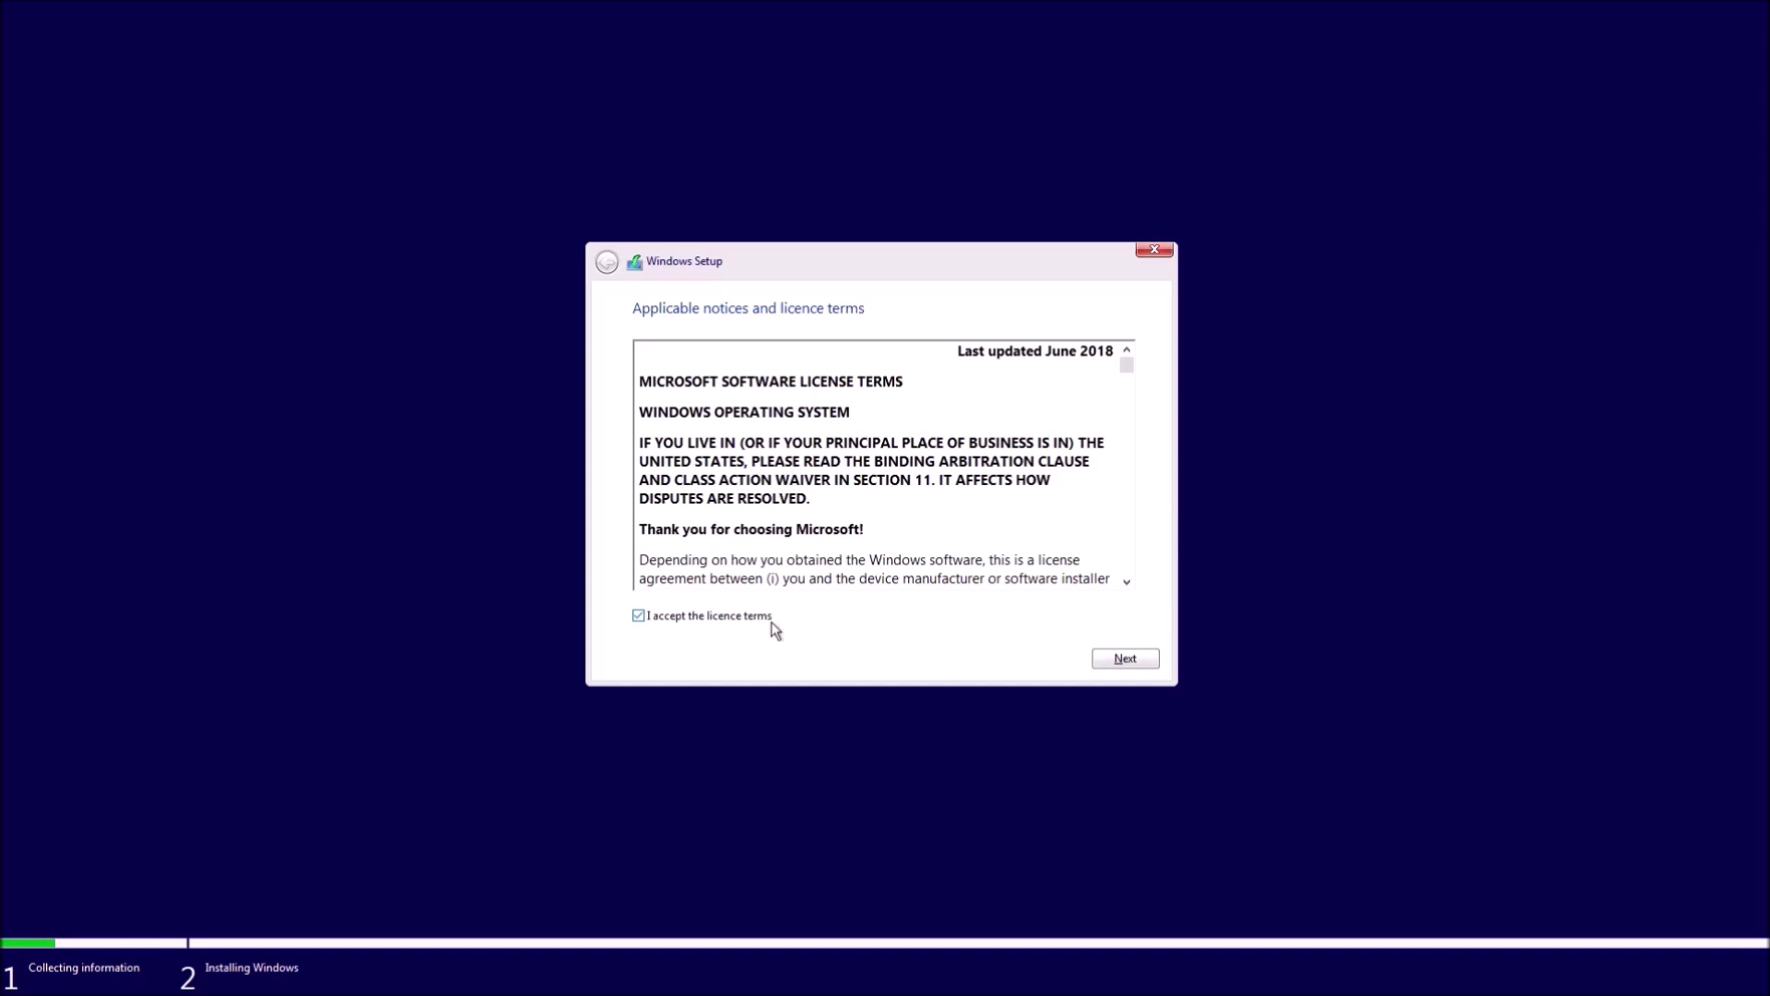
click(1125, 658)
click(834, 506)
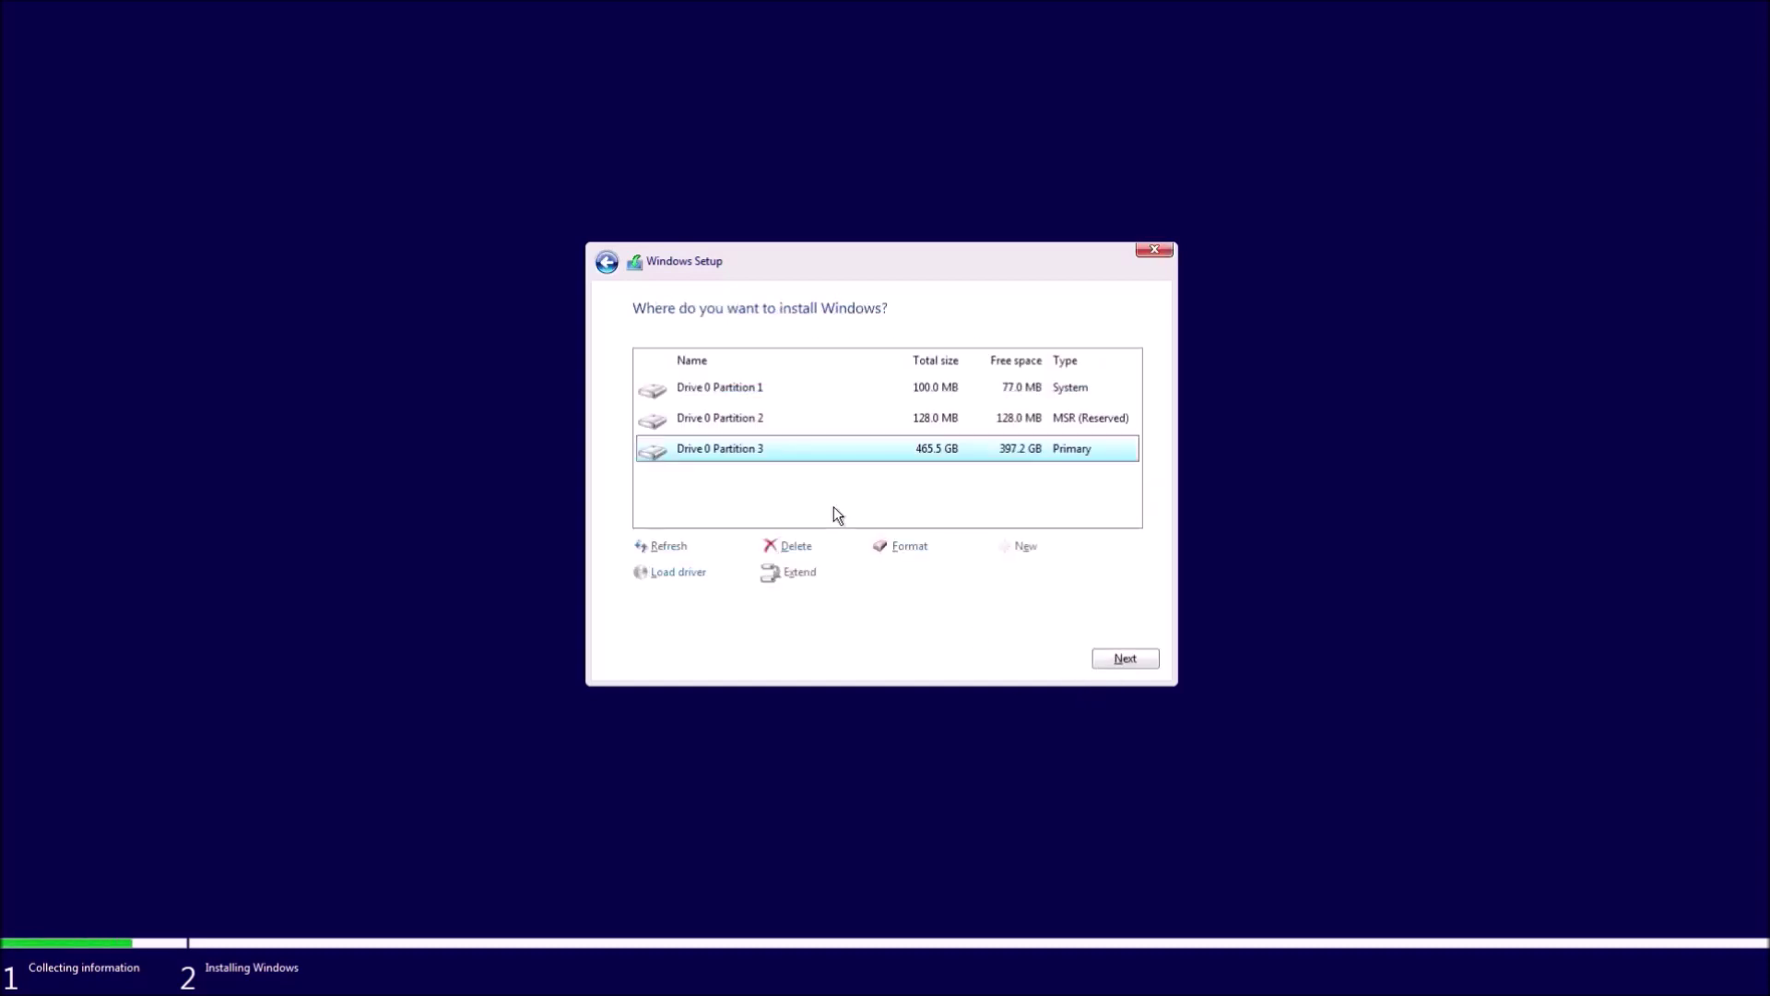
Delete the 100 MB System, 128 MB MSR and 465.5 GB primary partitions, then install on the unallocated space
click(852, 391)
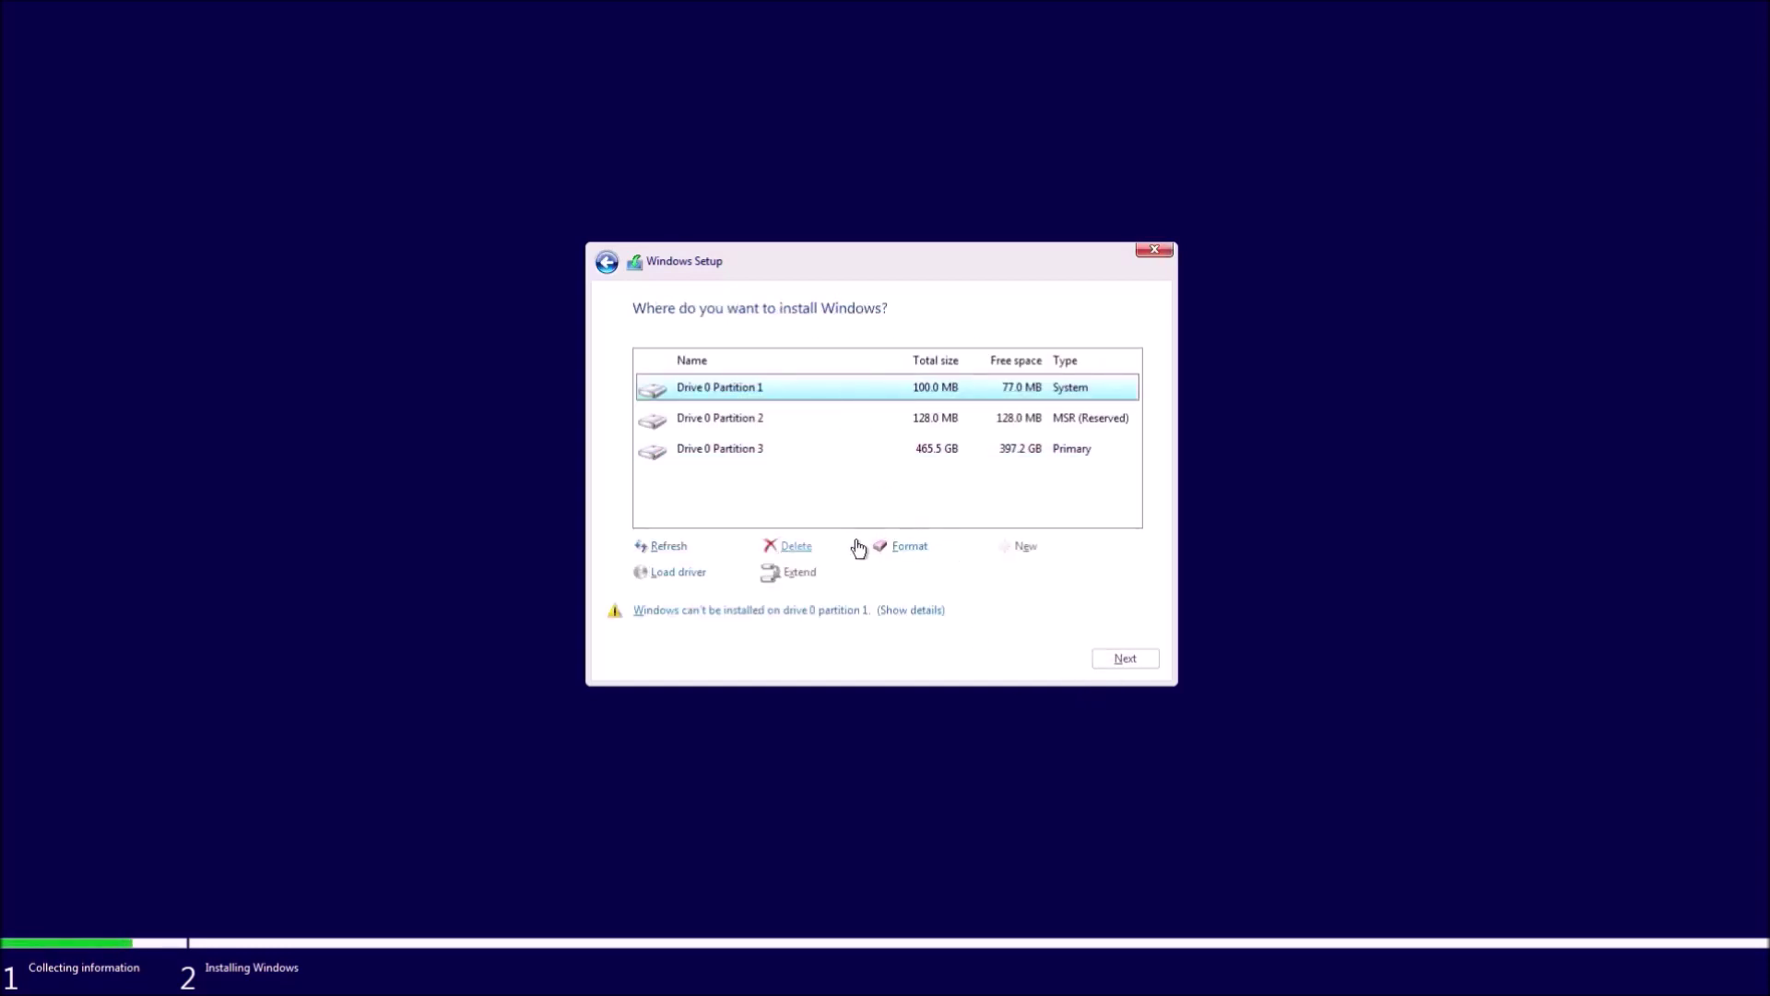
click(816, 548)
click(1008, 576)
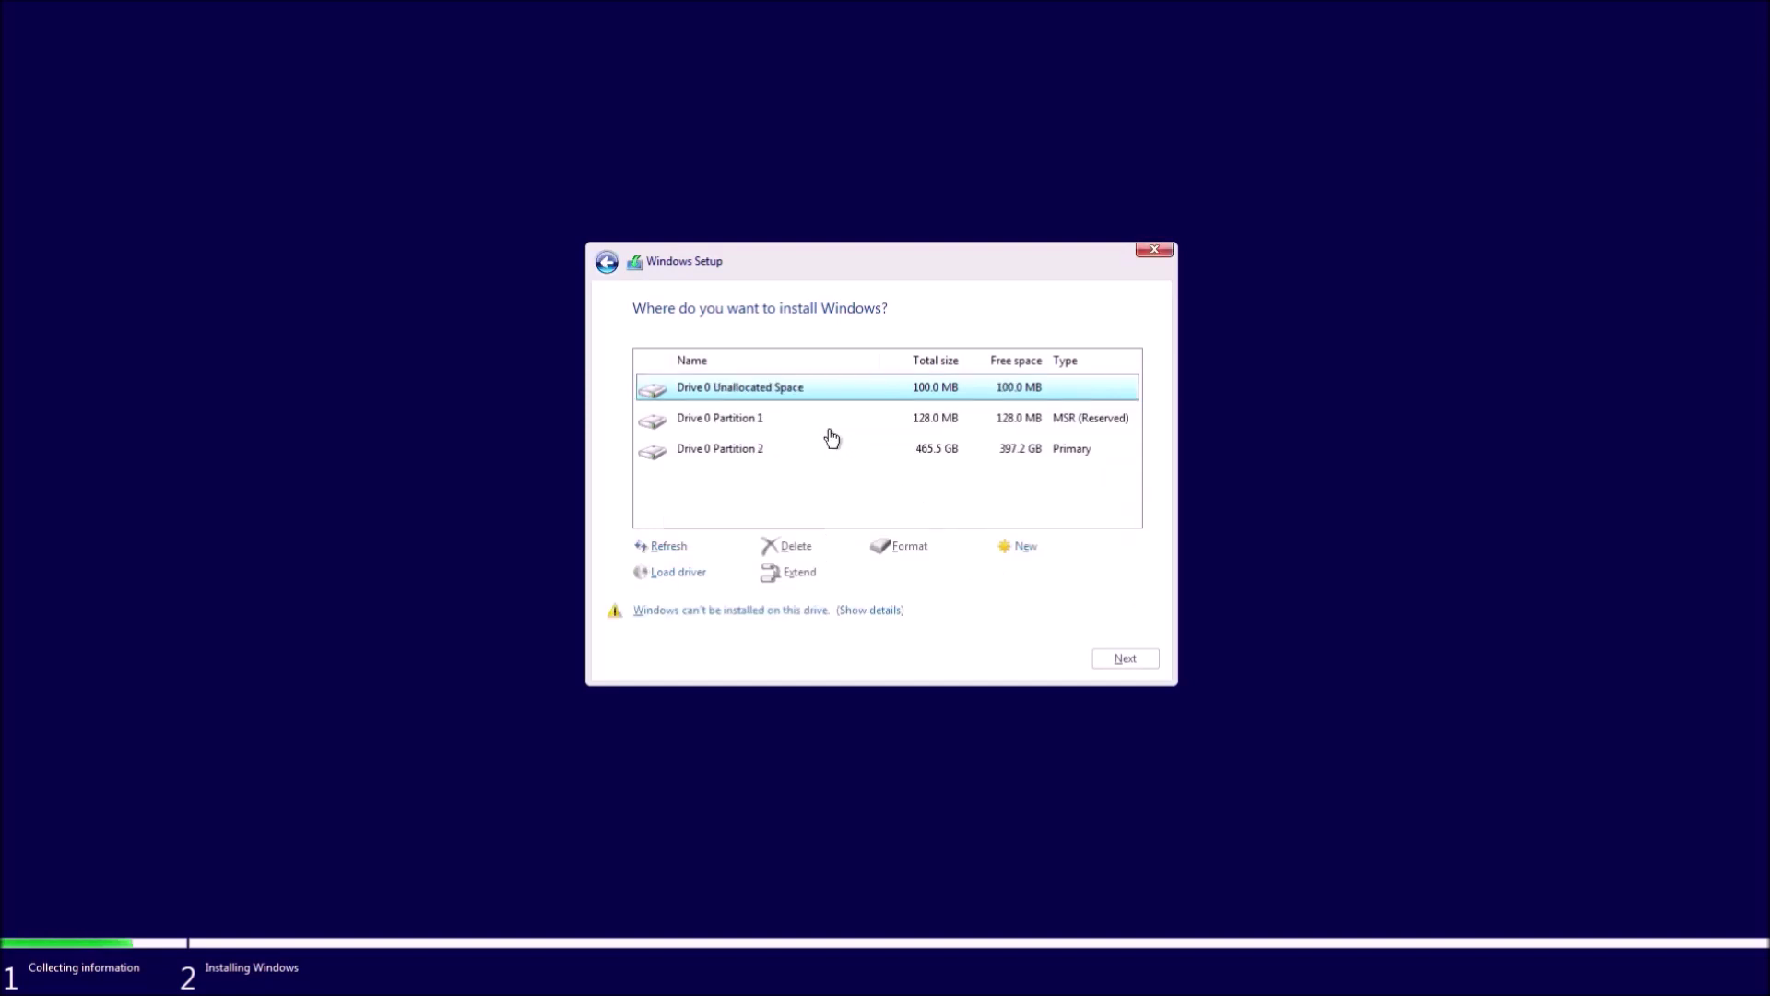
click(829, 431)
click(804, 547)
click(1007, 574)
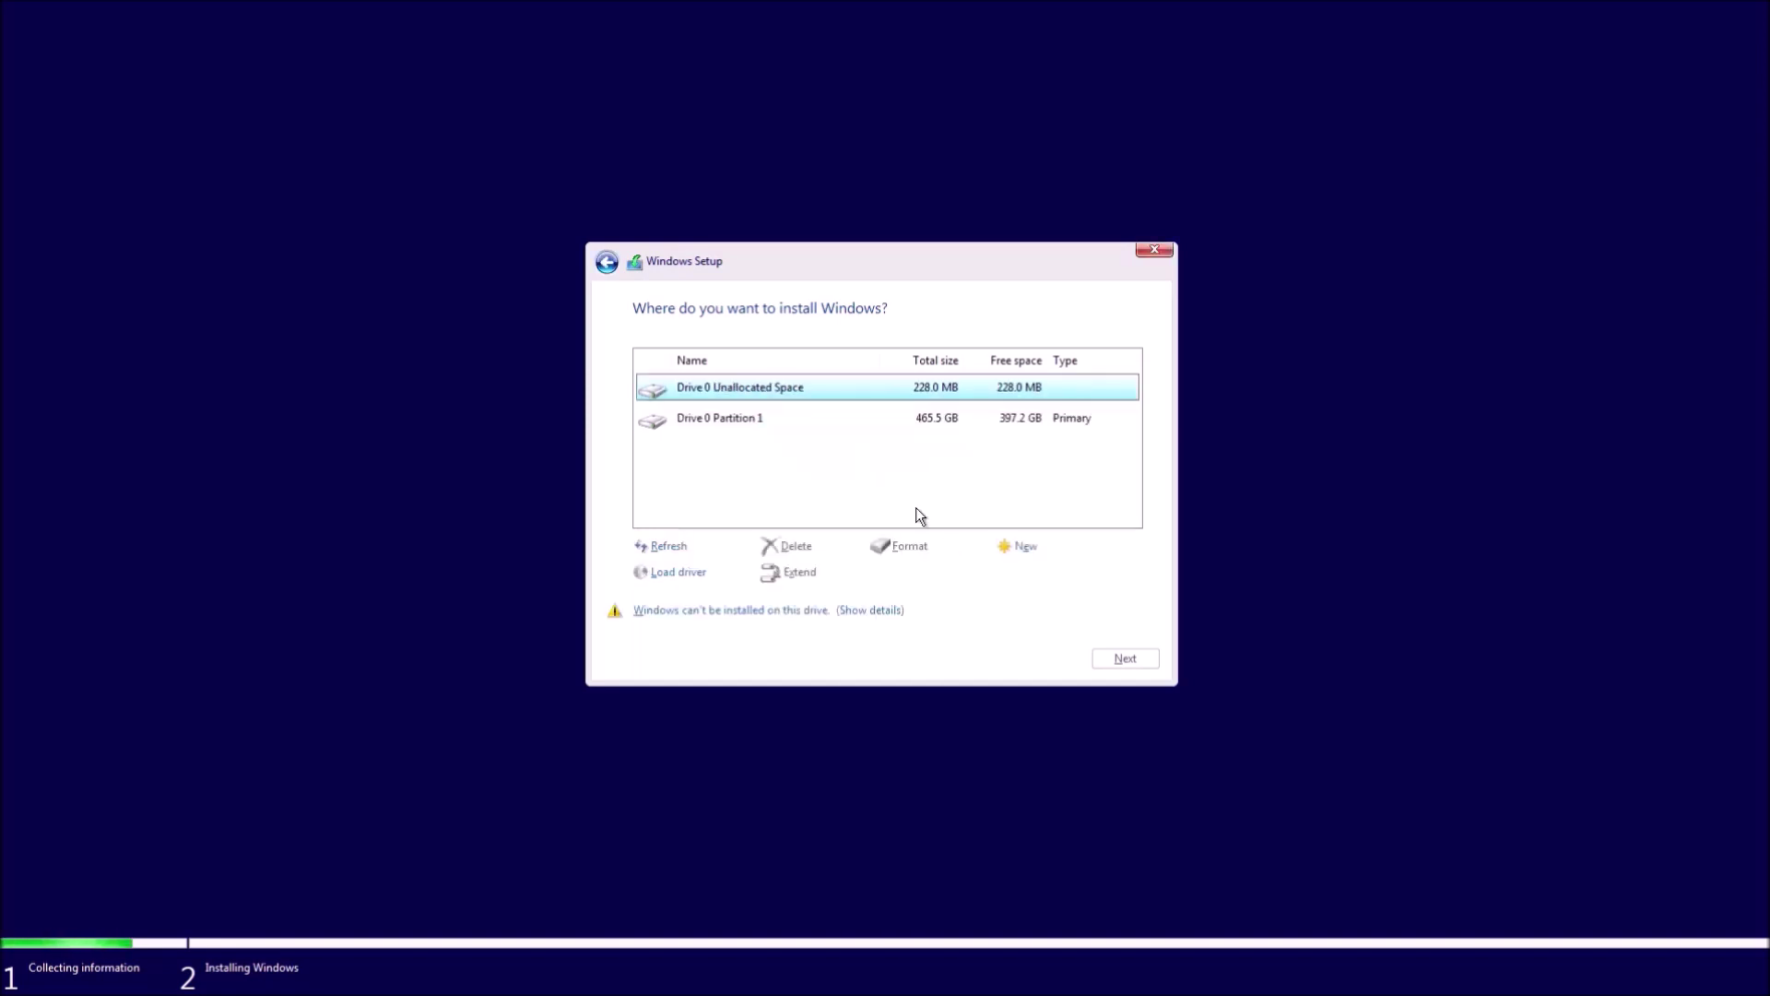
click(811, 422)
click(803, 548)
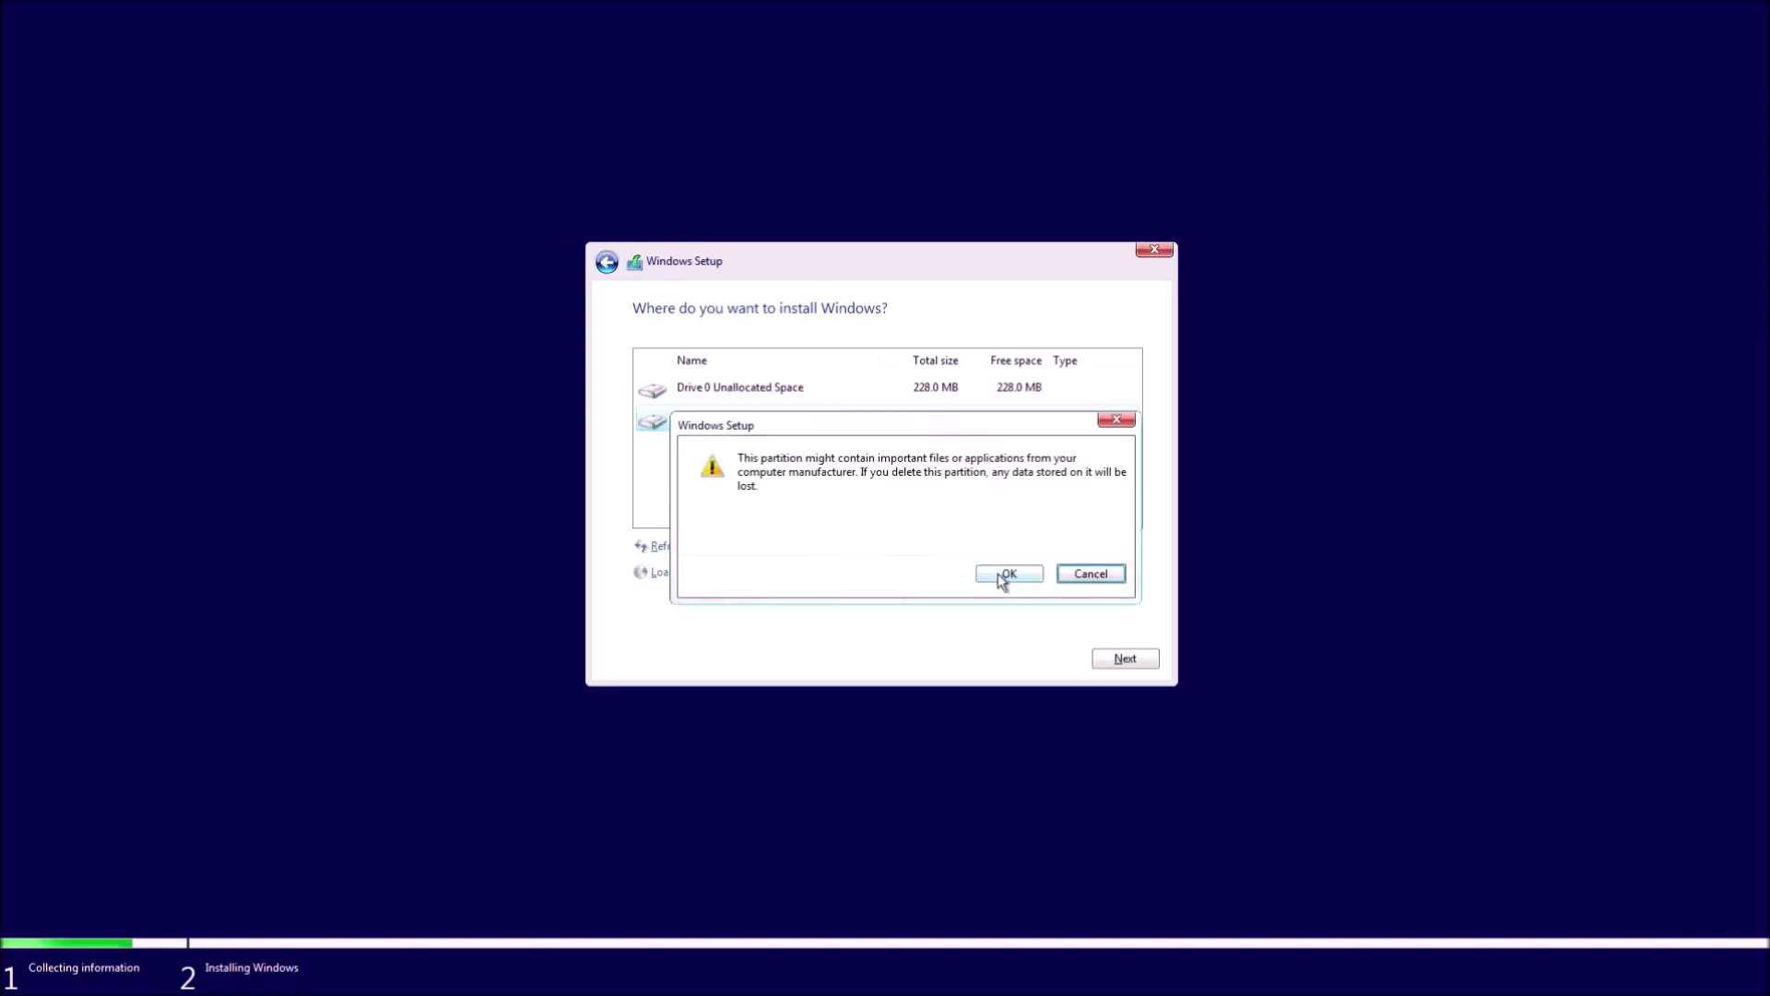
click(1004, 575)
click(1097, 662)
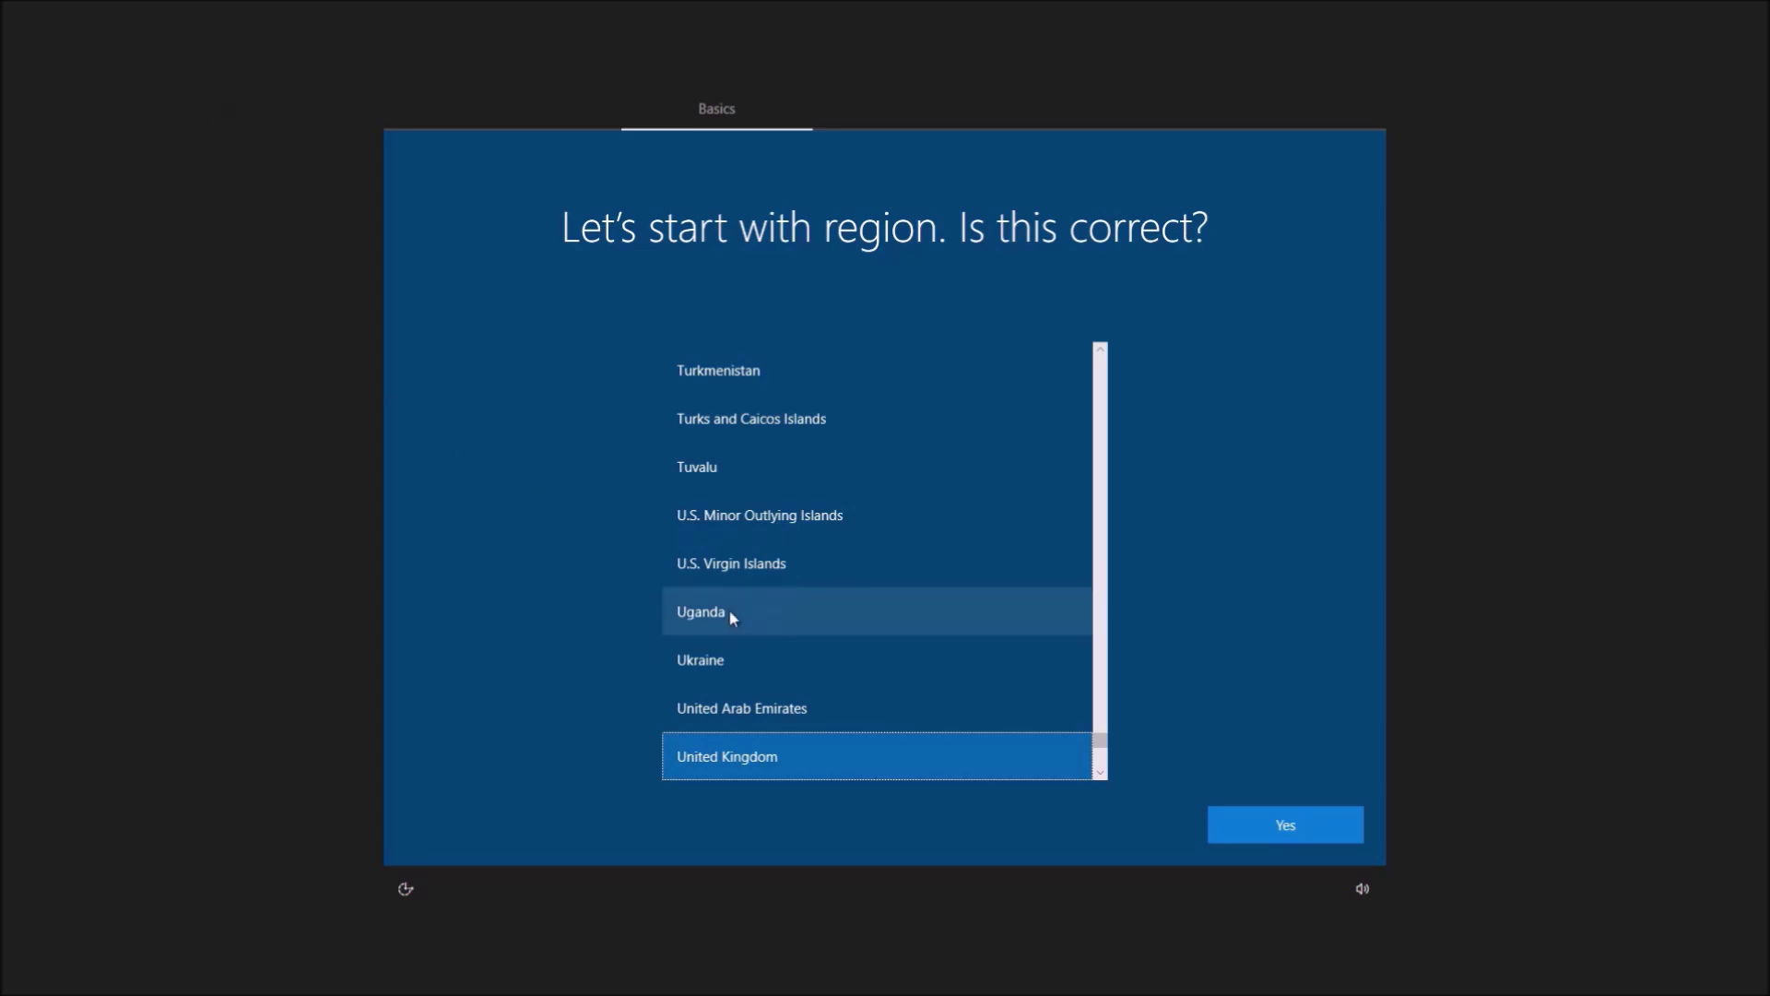
Confirm United Kingdom region and keyboard, skip the network, and create an offline local account with the user's name
click(1238, 835)
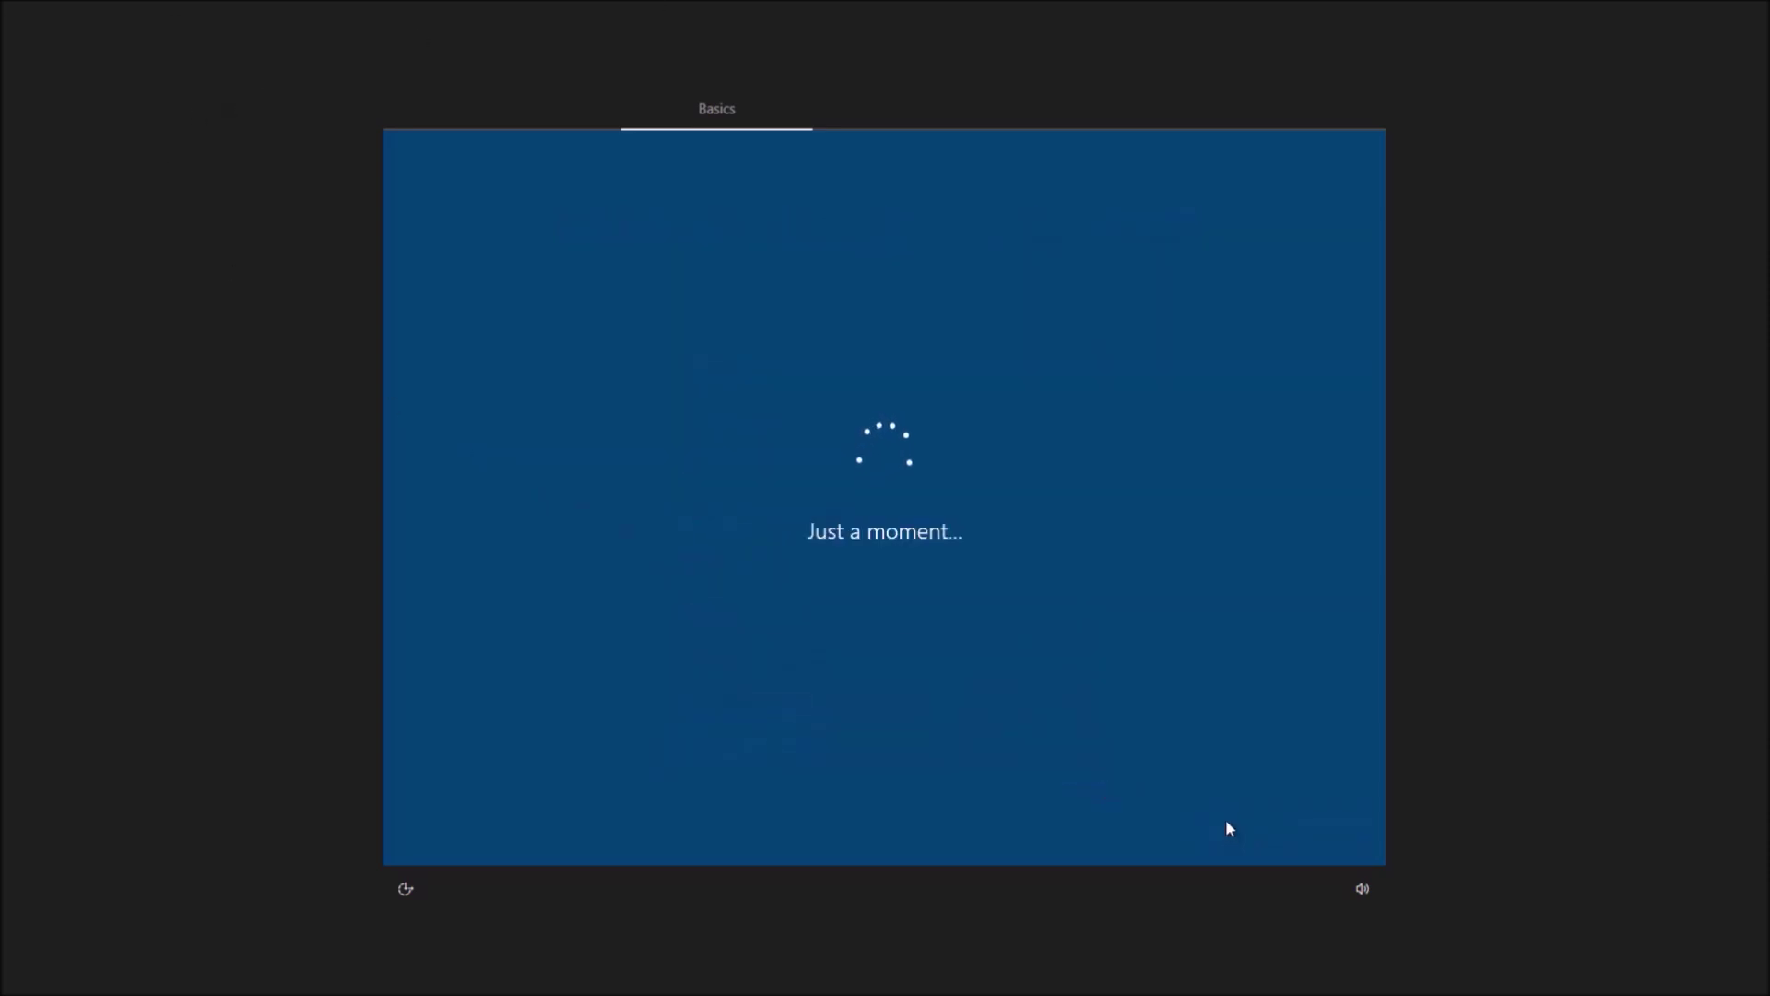
click(1223, 828)
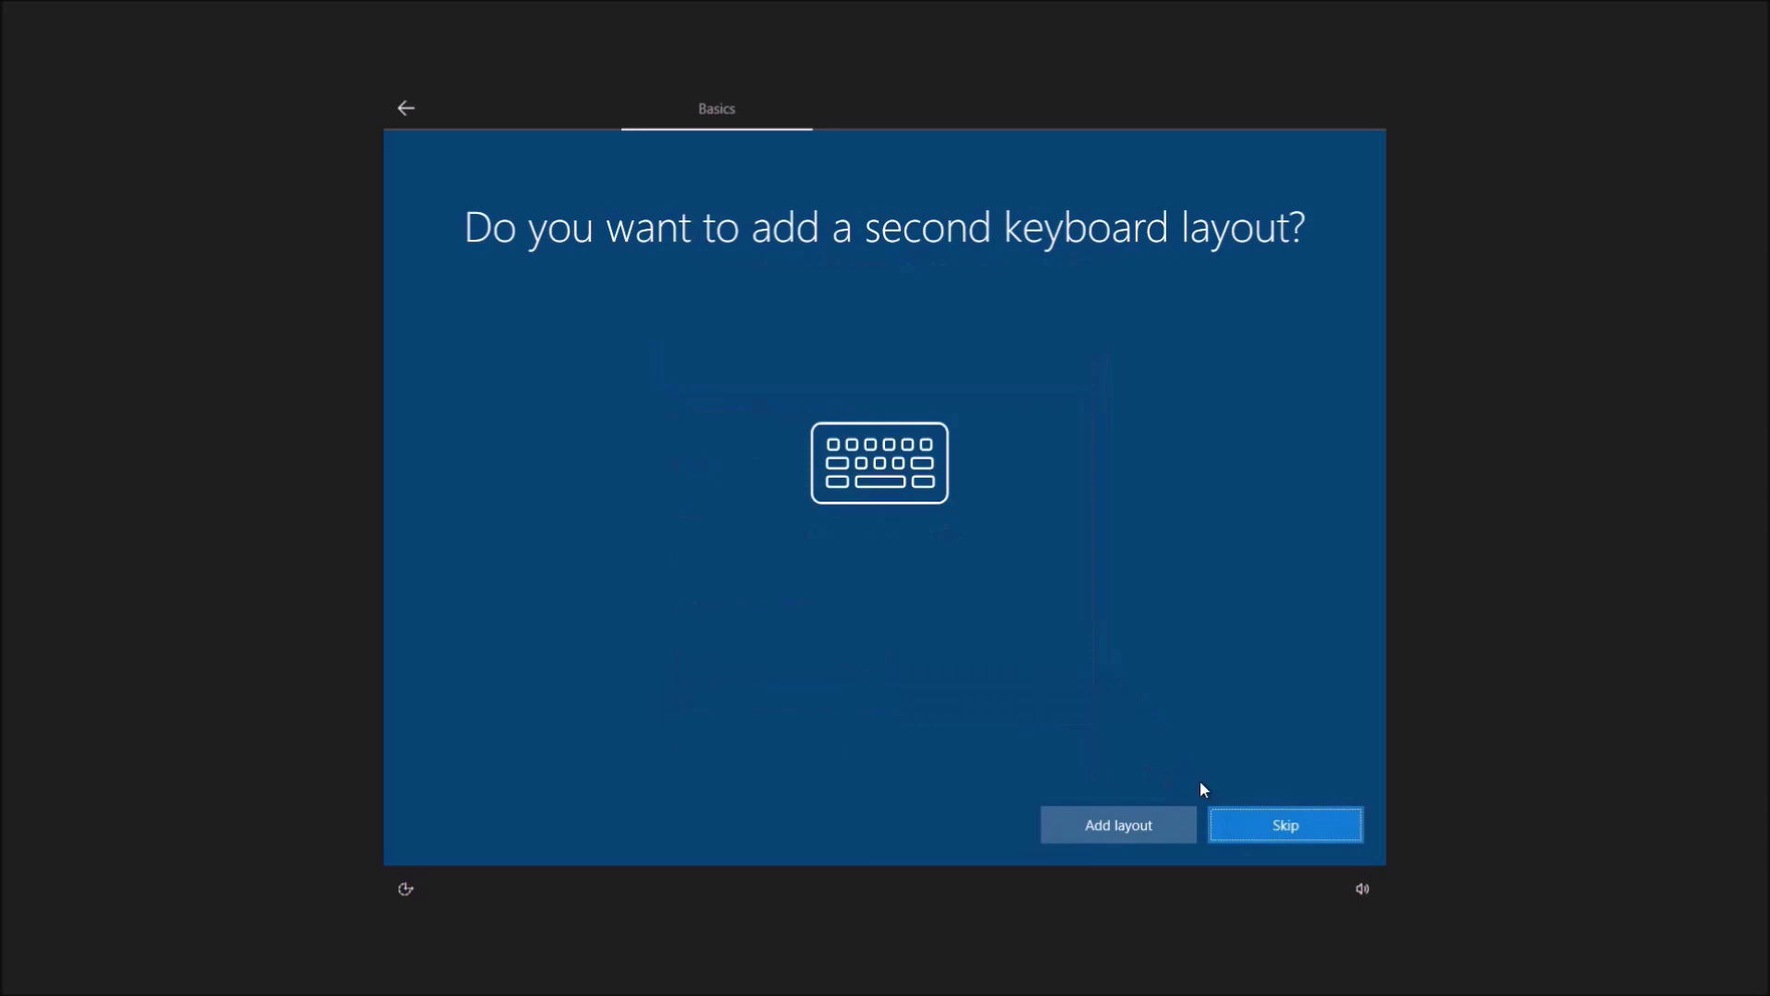
click(1216, 807)
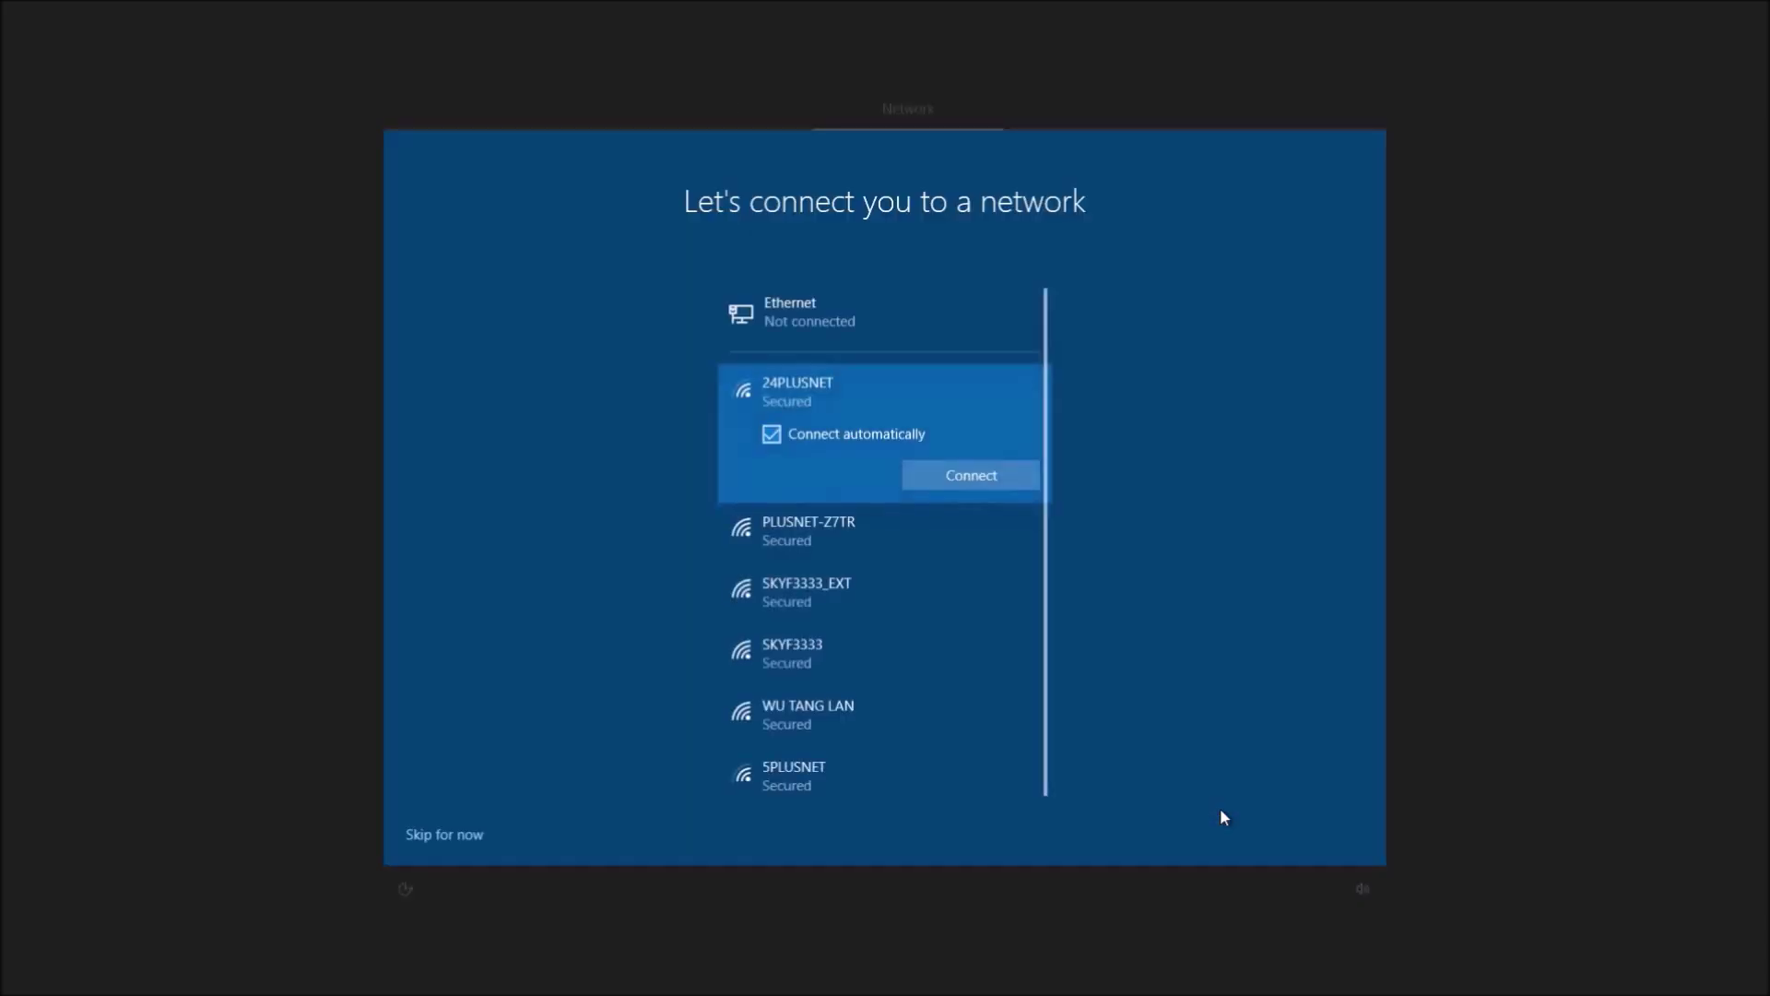
click(480, 844)
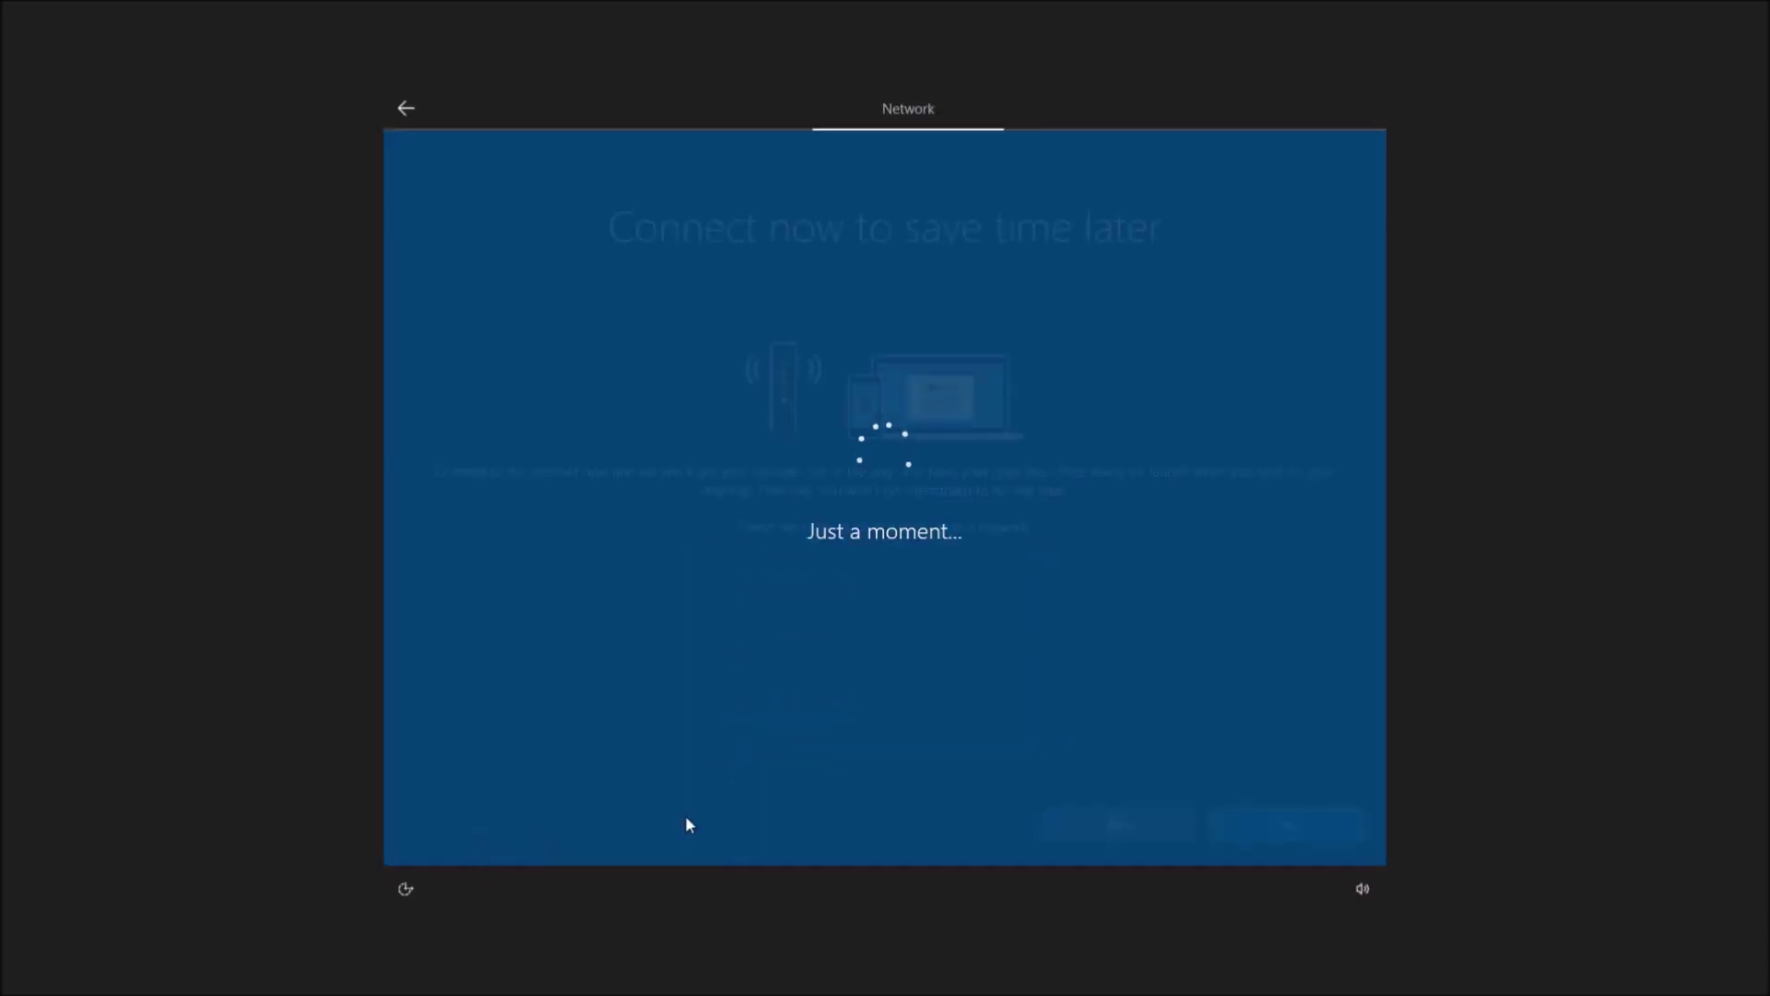
click(1112, 837)
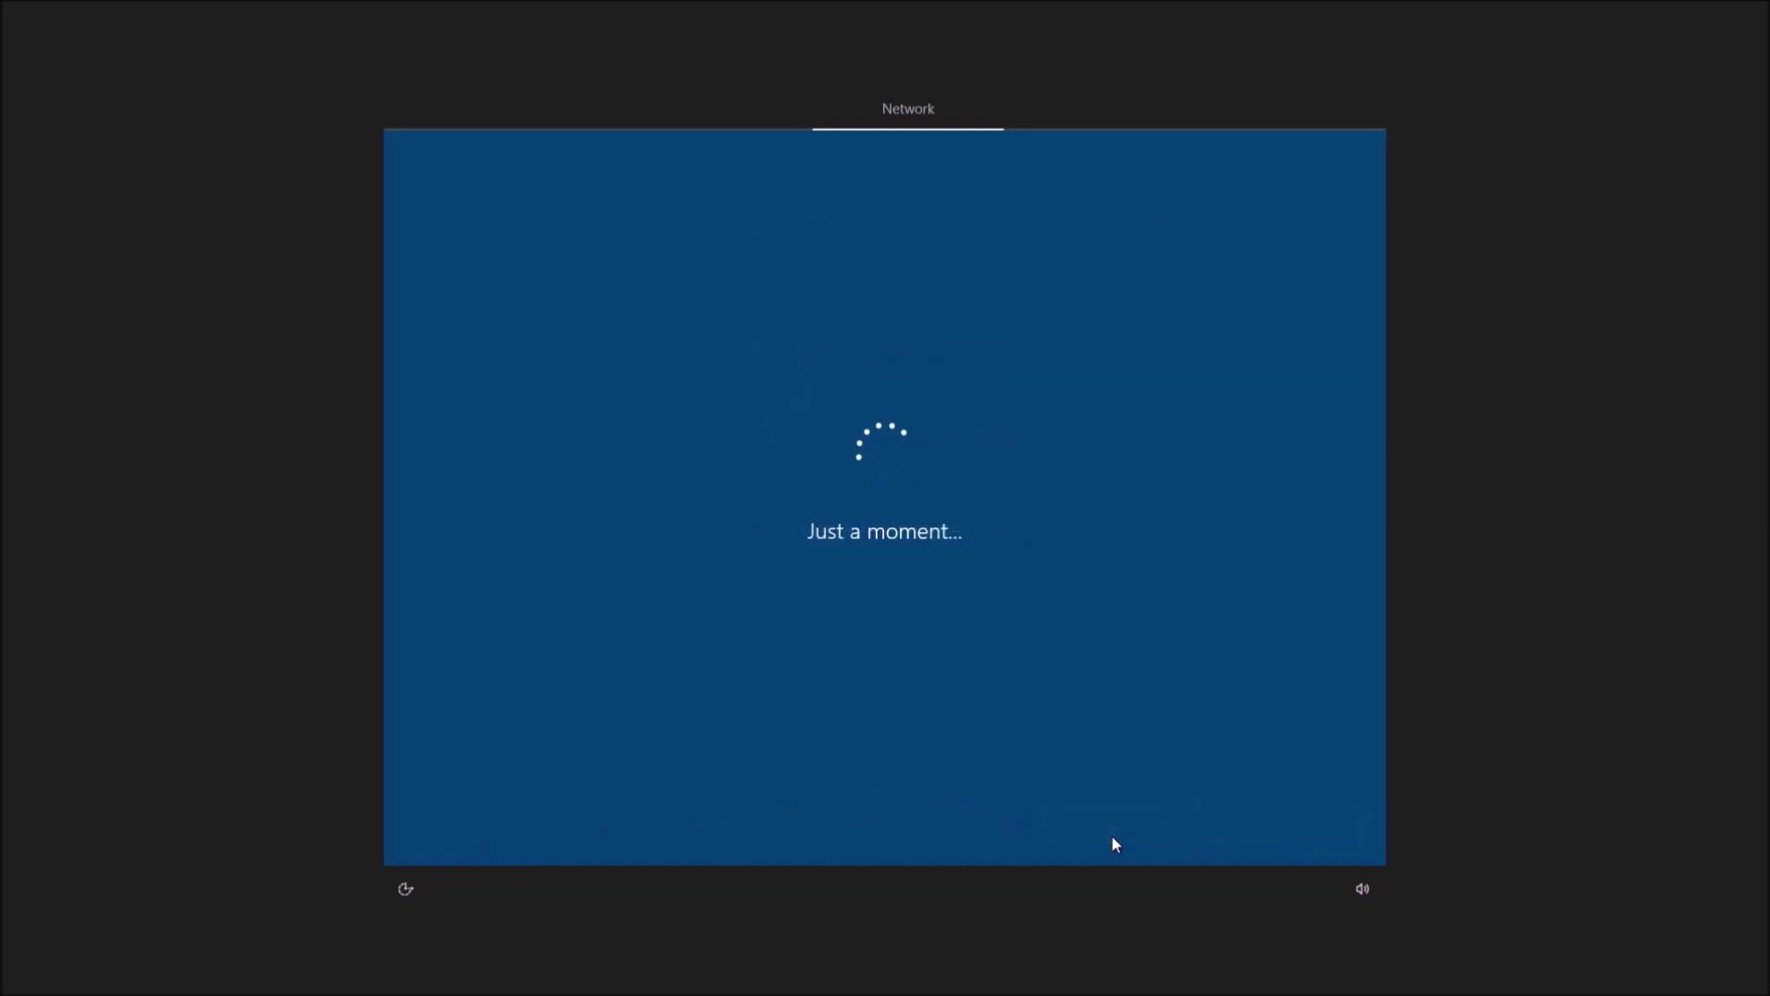
text(Ph)
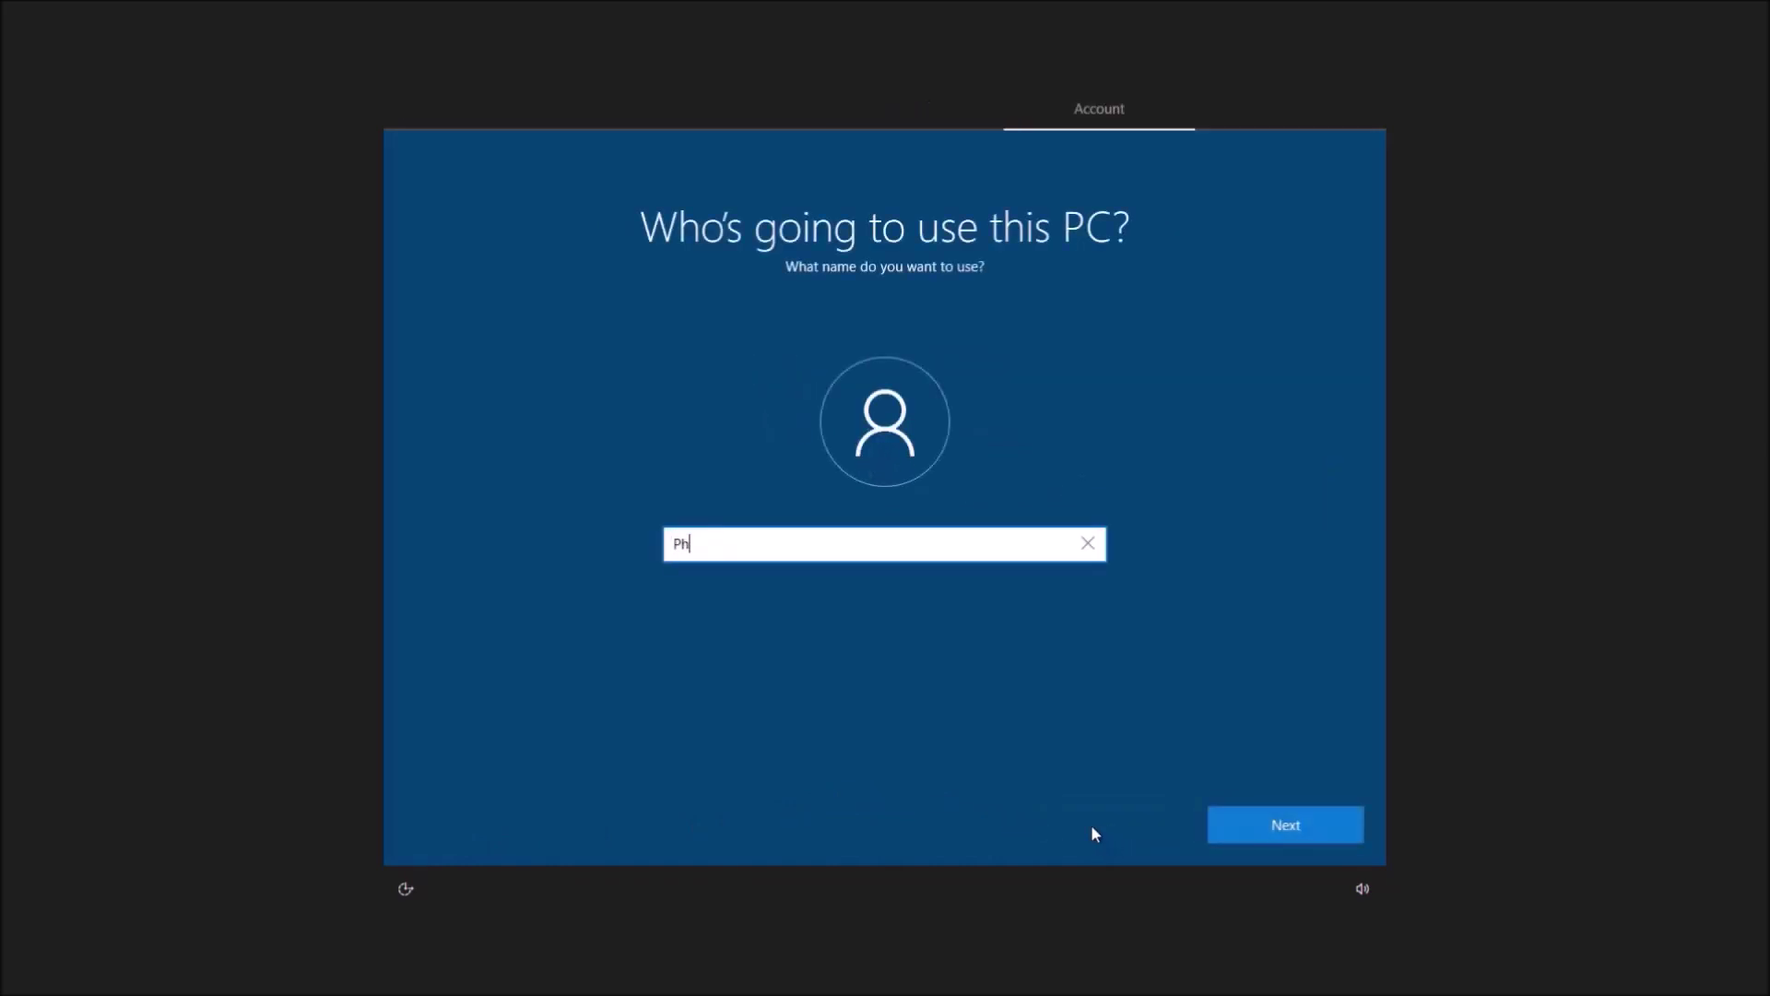
text(ilip)
key(Return)
key(Return)
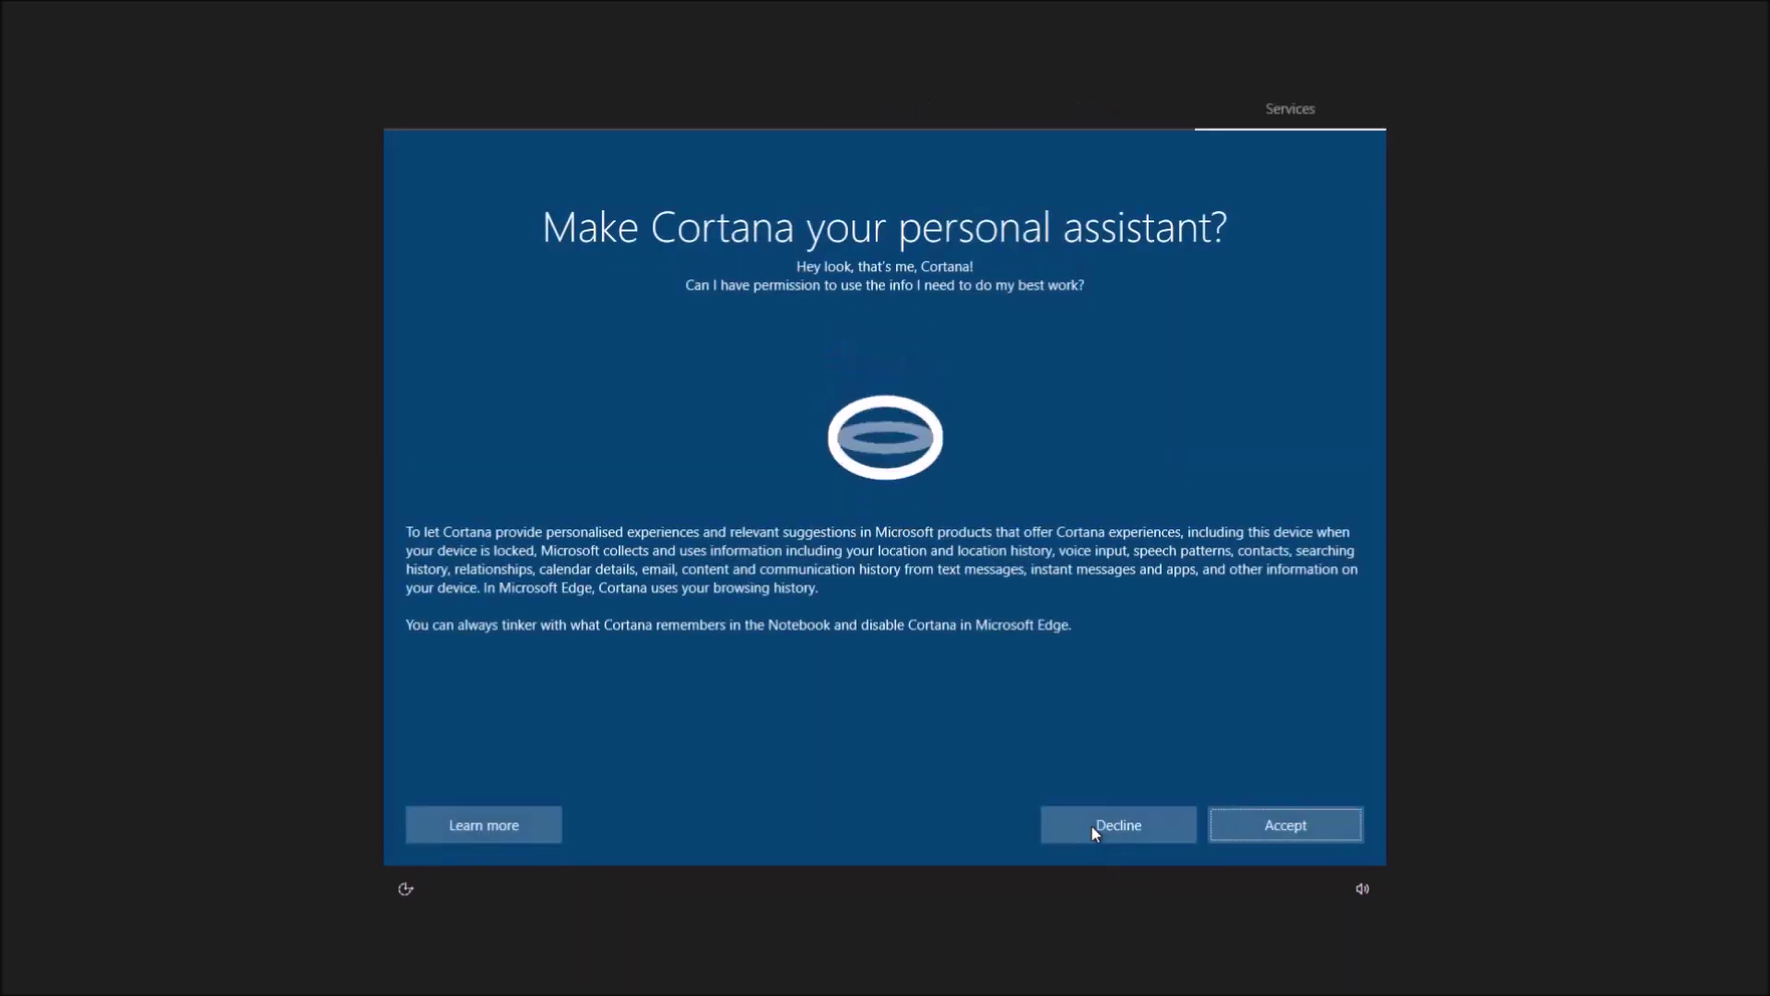
Decline Cortana and activity history, and turn off online speech recognition and location
click(1193, 826)
click(1177, 831)
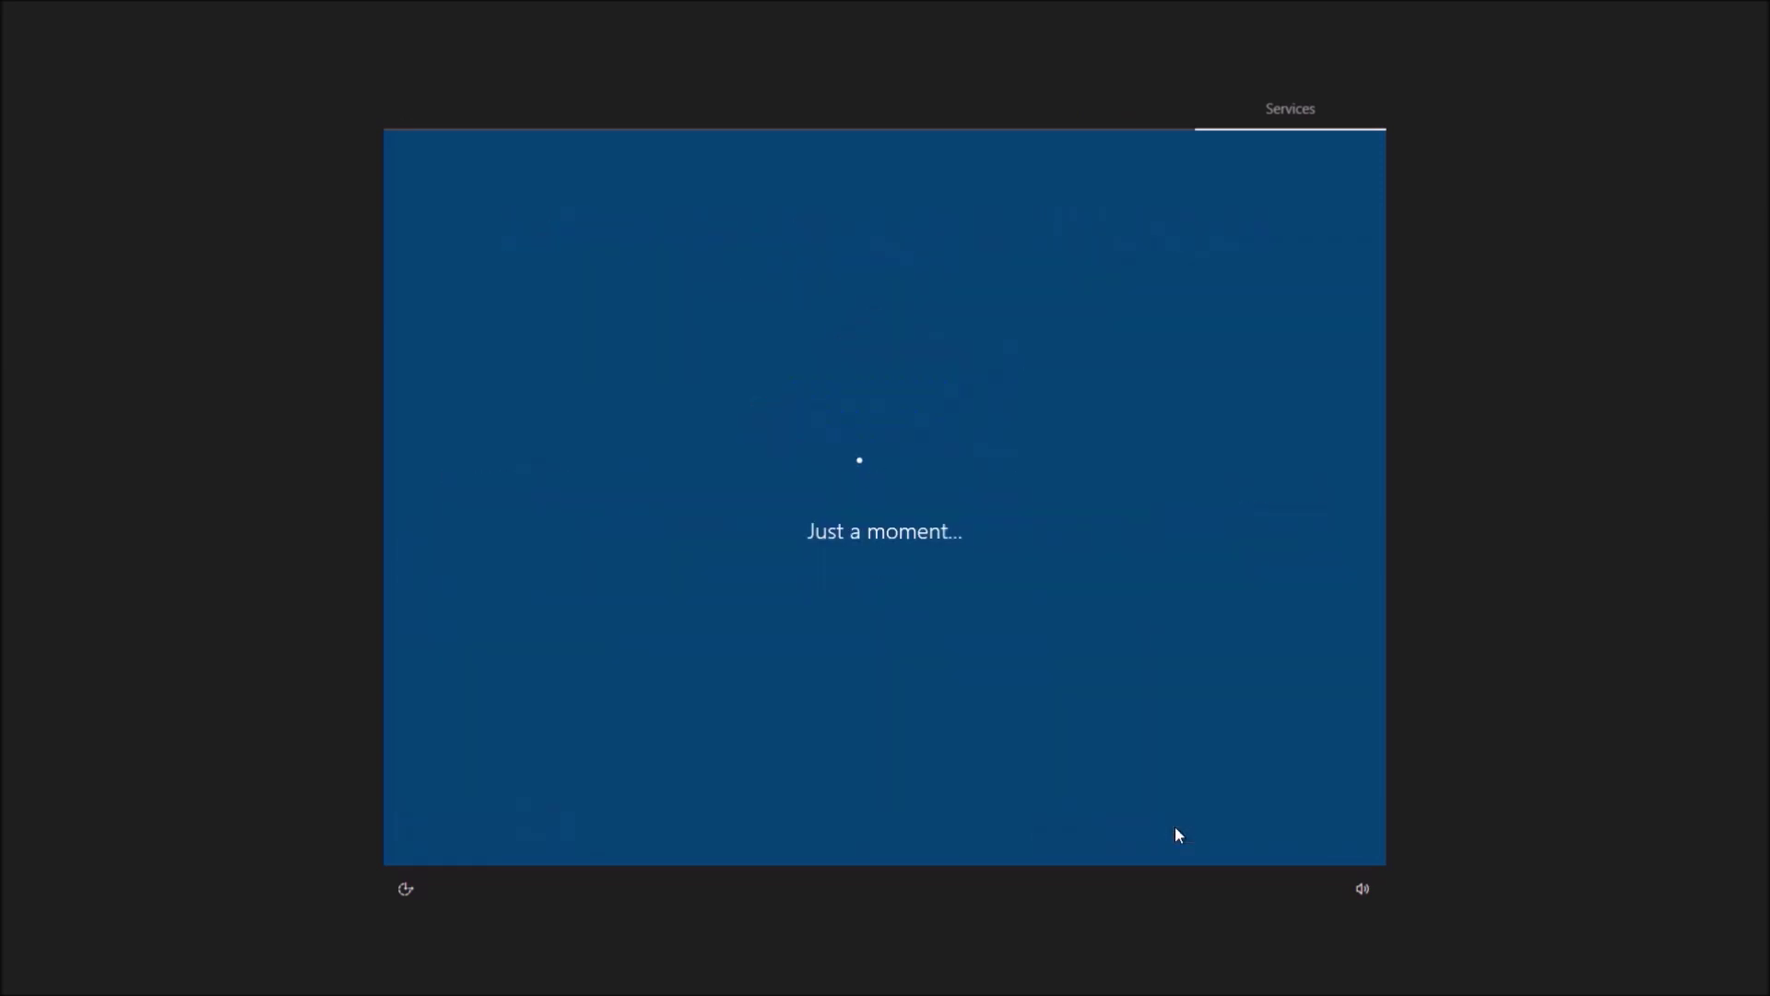
click(1010, 587)
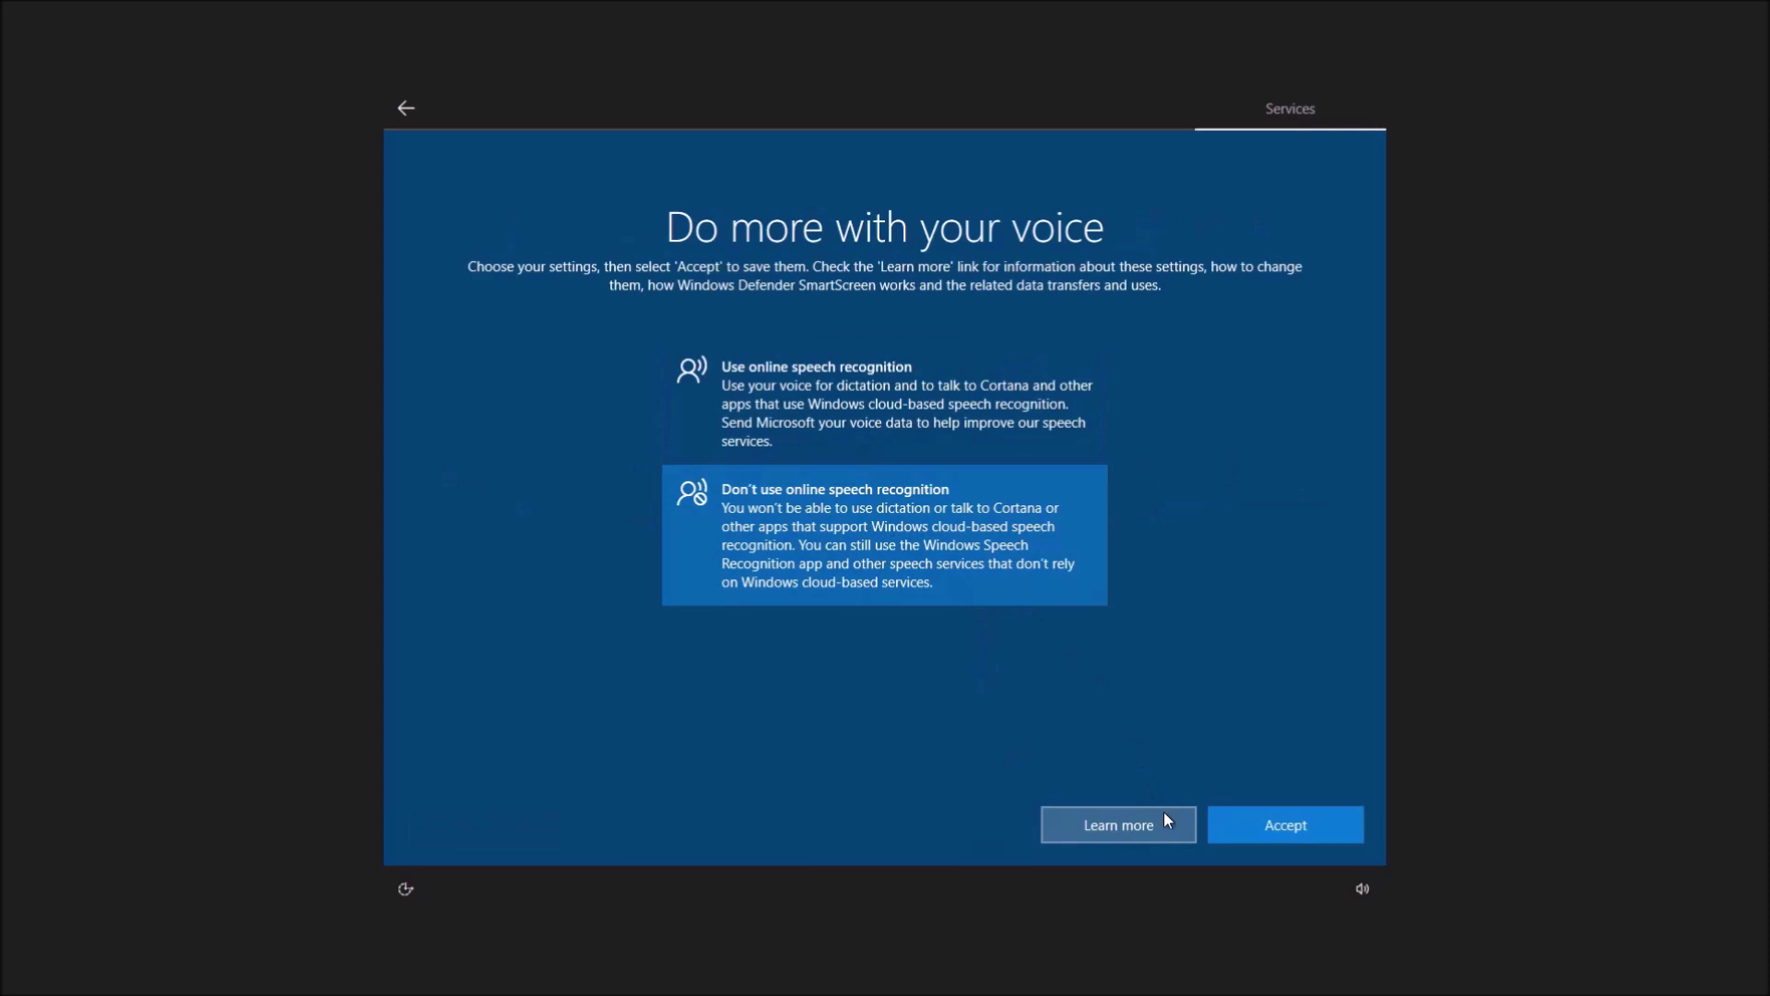
click(1228, 827)
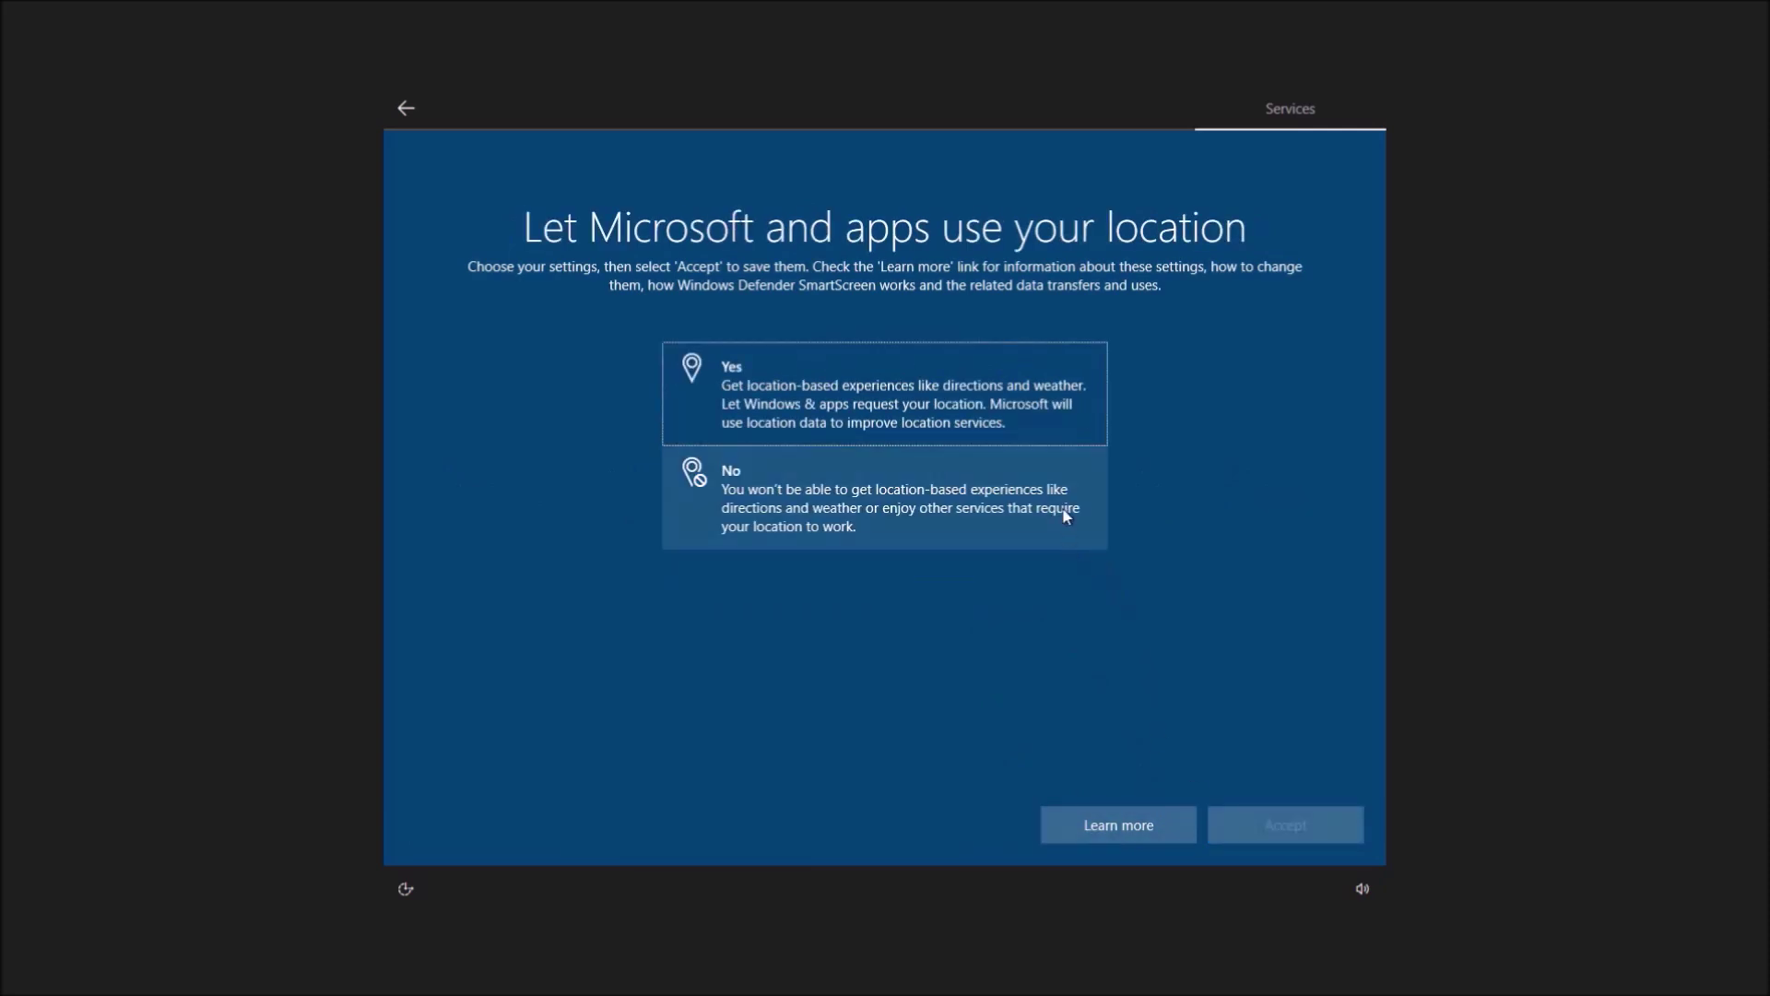
click(1070, 457)
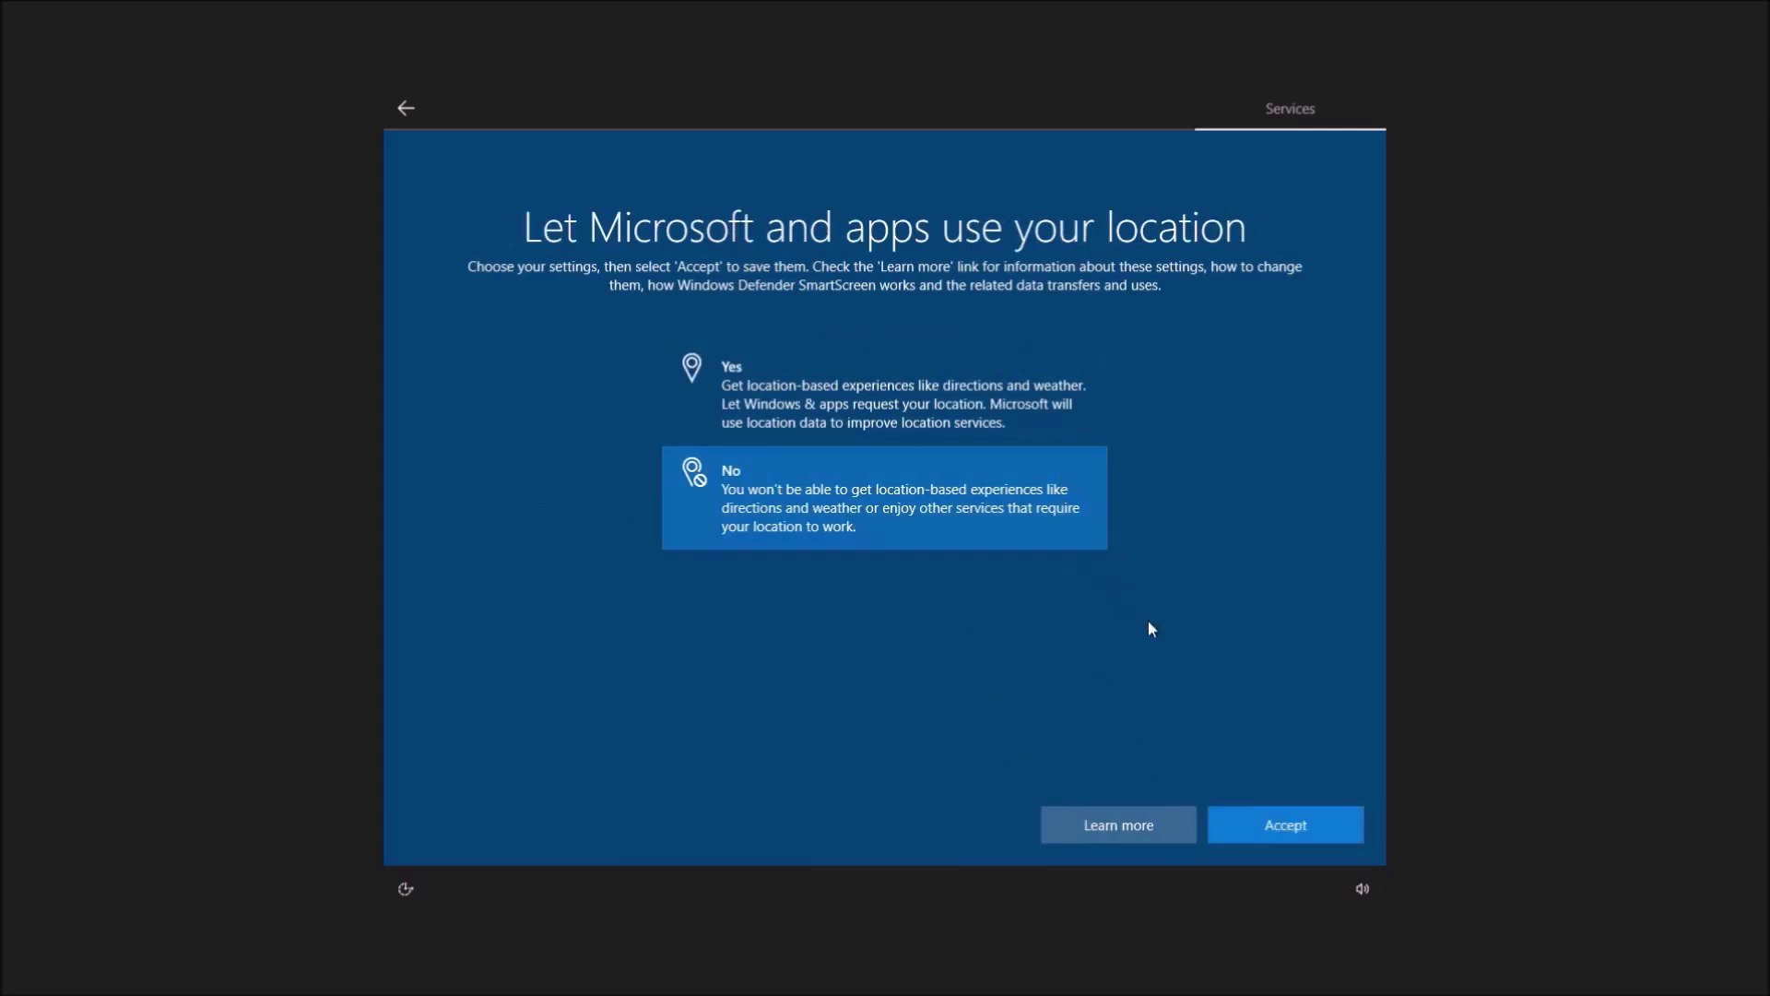
click(1215, 820)
Turn off Find my device, keep default diagnostics, and decline inking/typing data and tailored experiences
click(1059, 505)
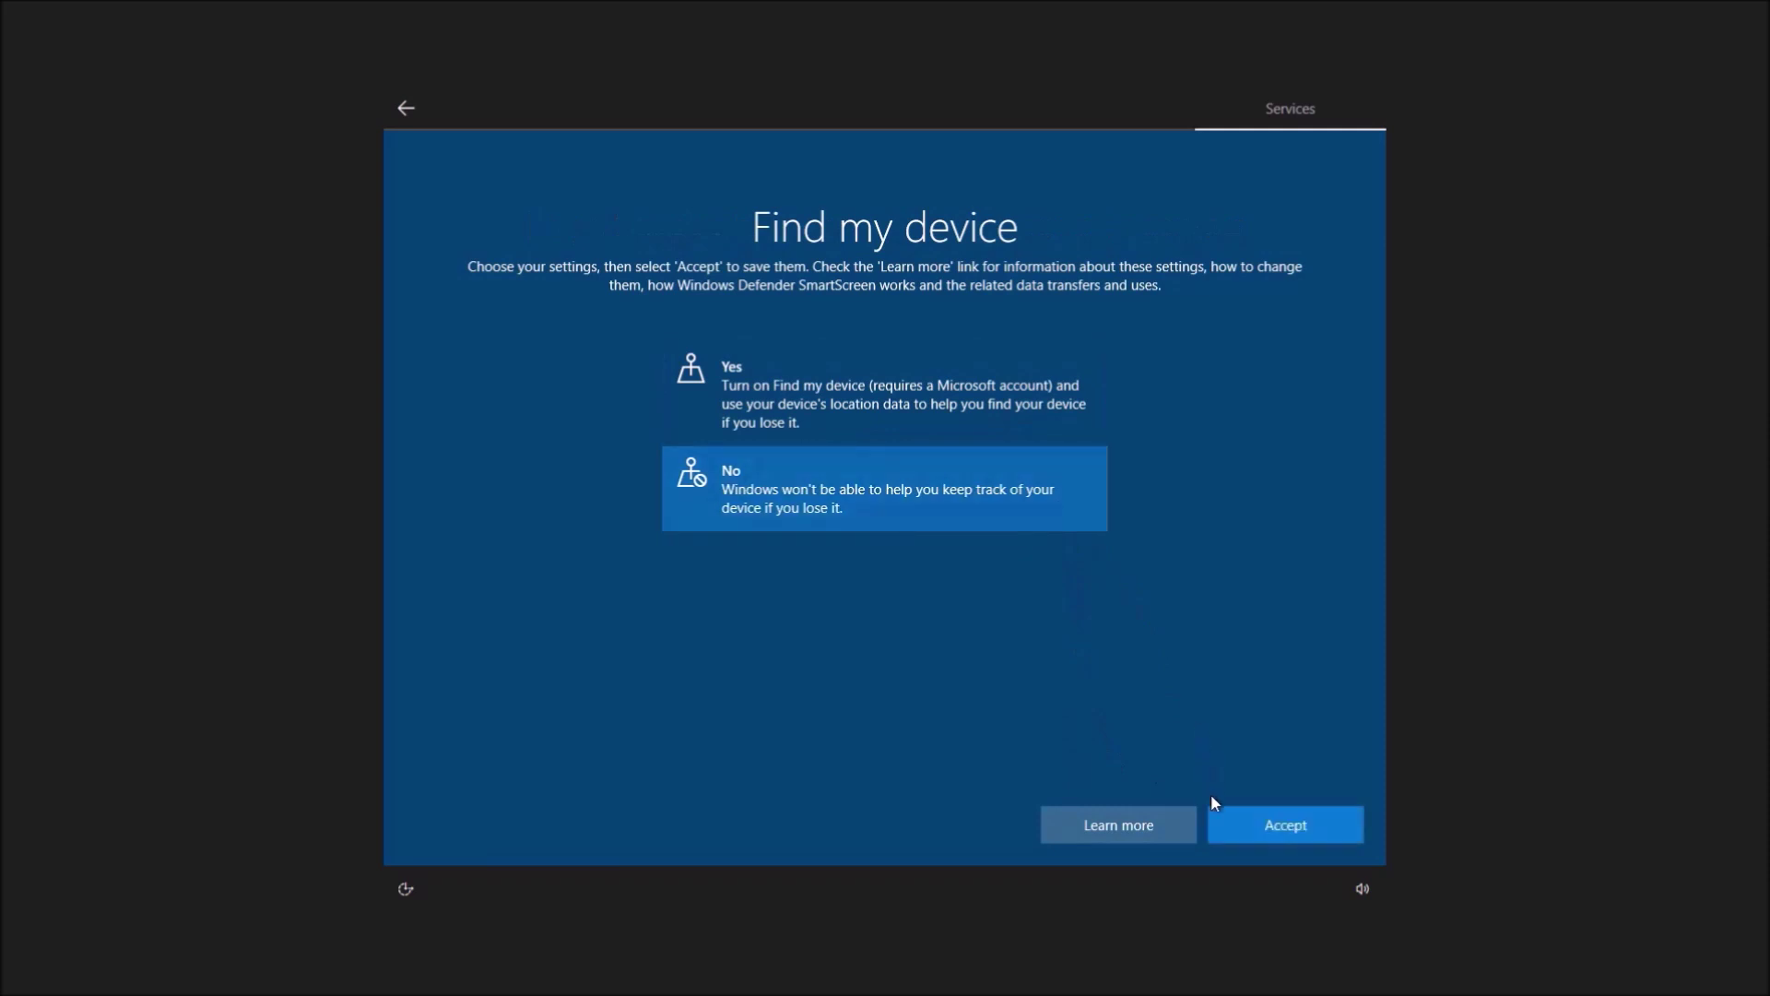
click(1218, 819)
click(1252, 839)
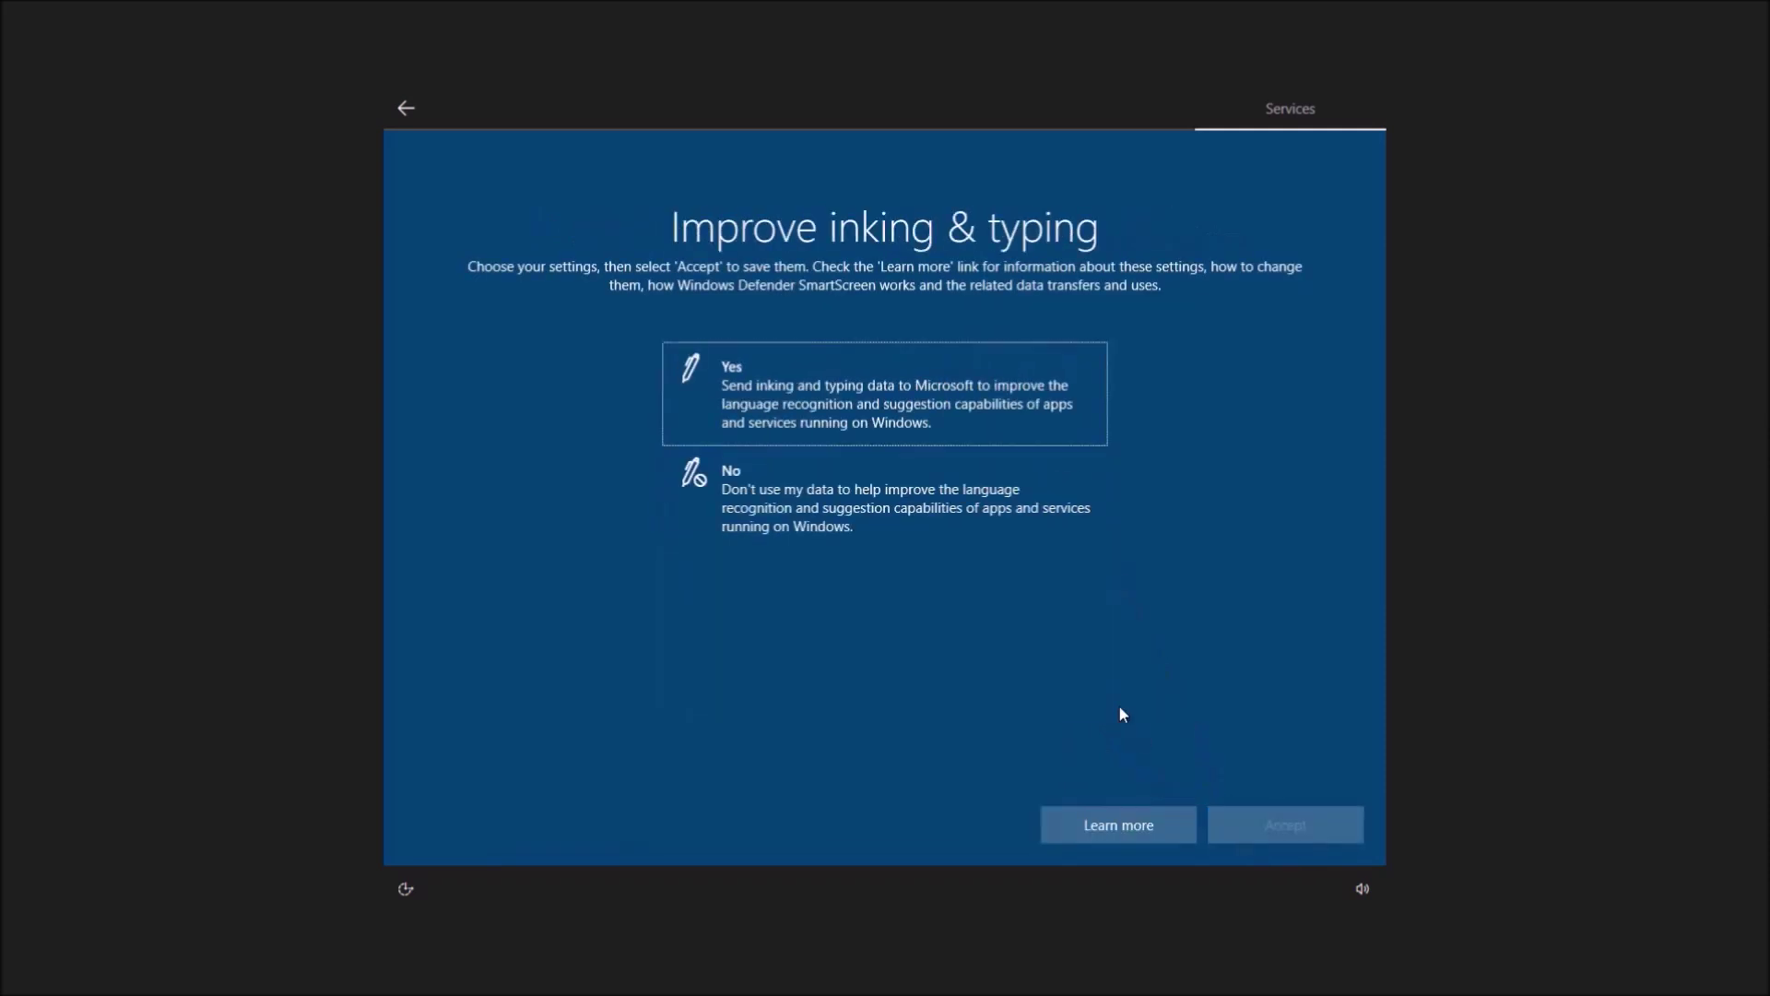
click(1043, 528)
click(1235, 837)
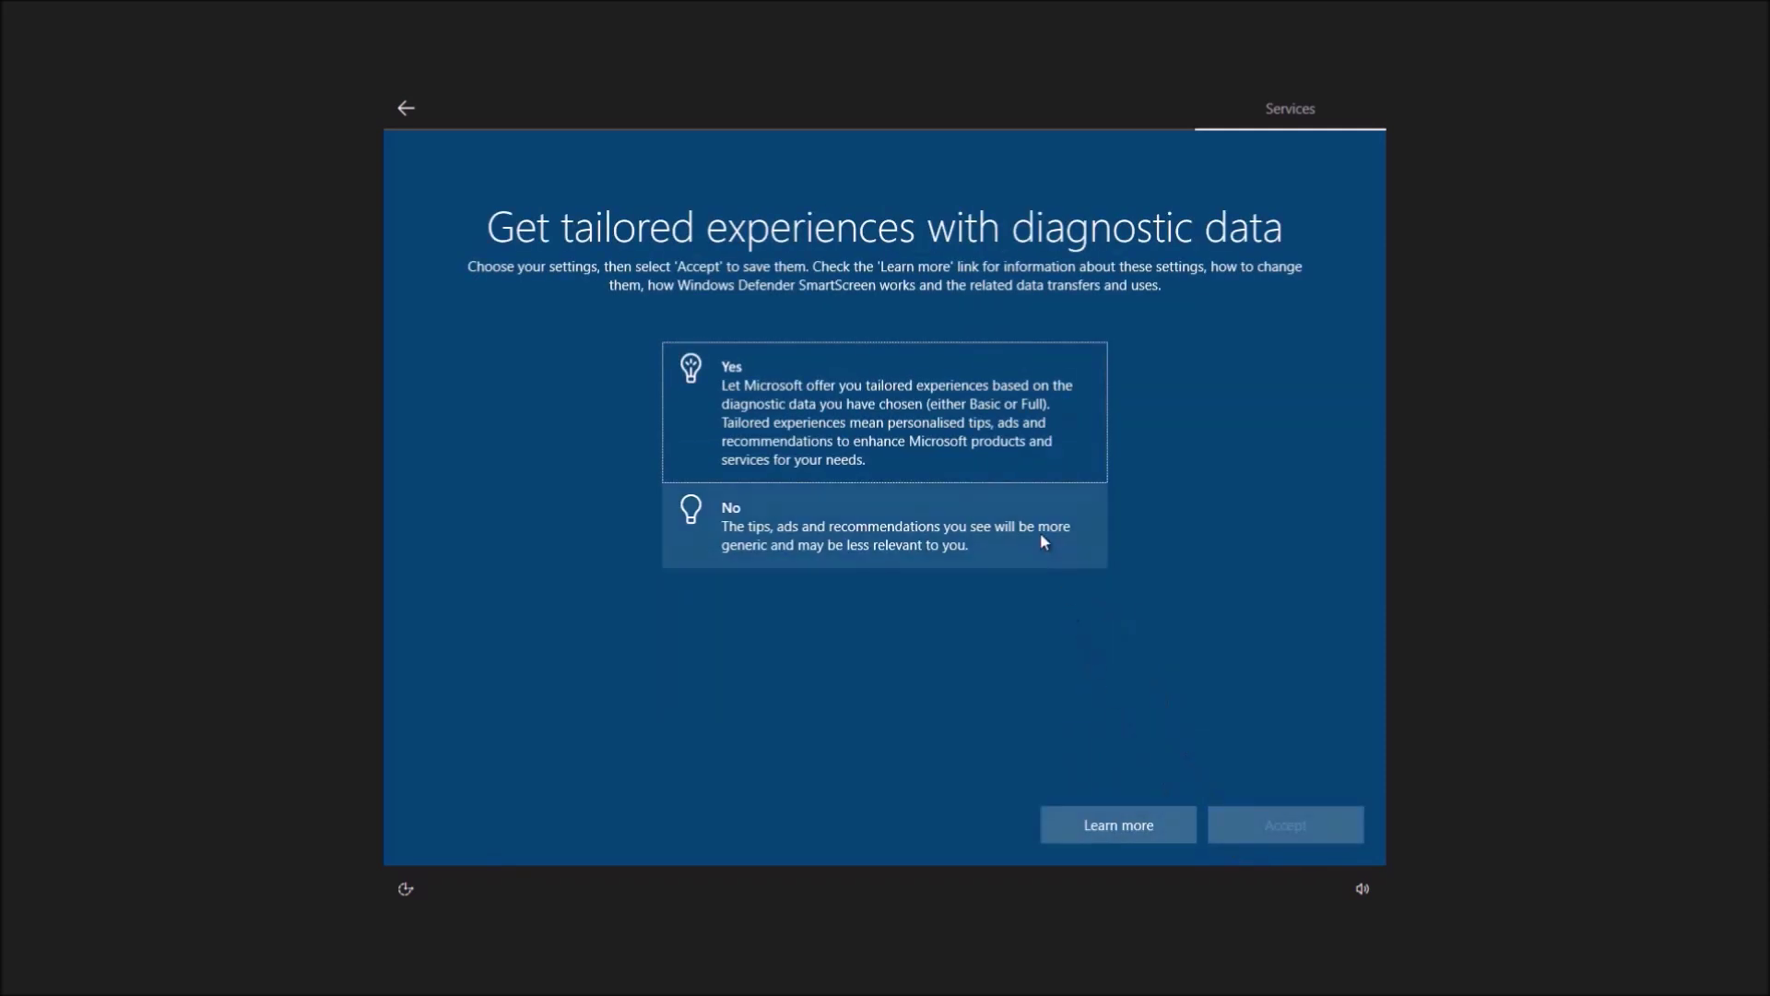
click(1047, 541)
click(1237, 841)
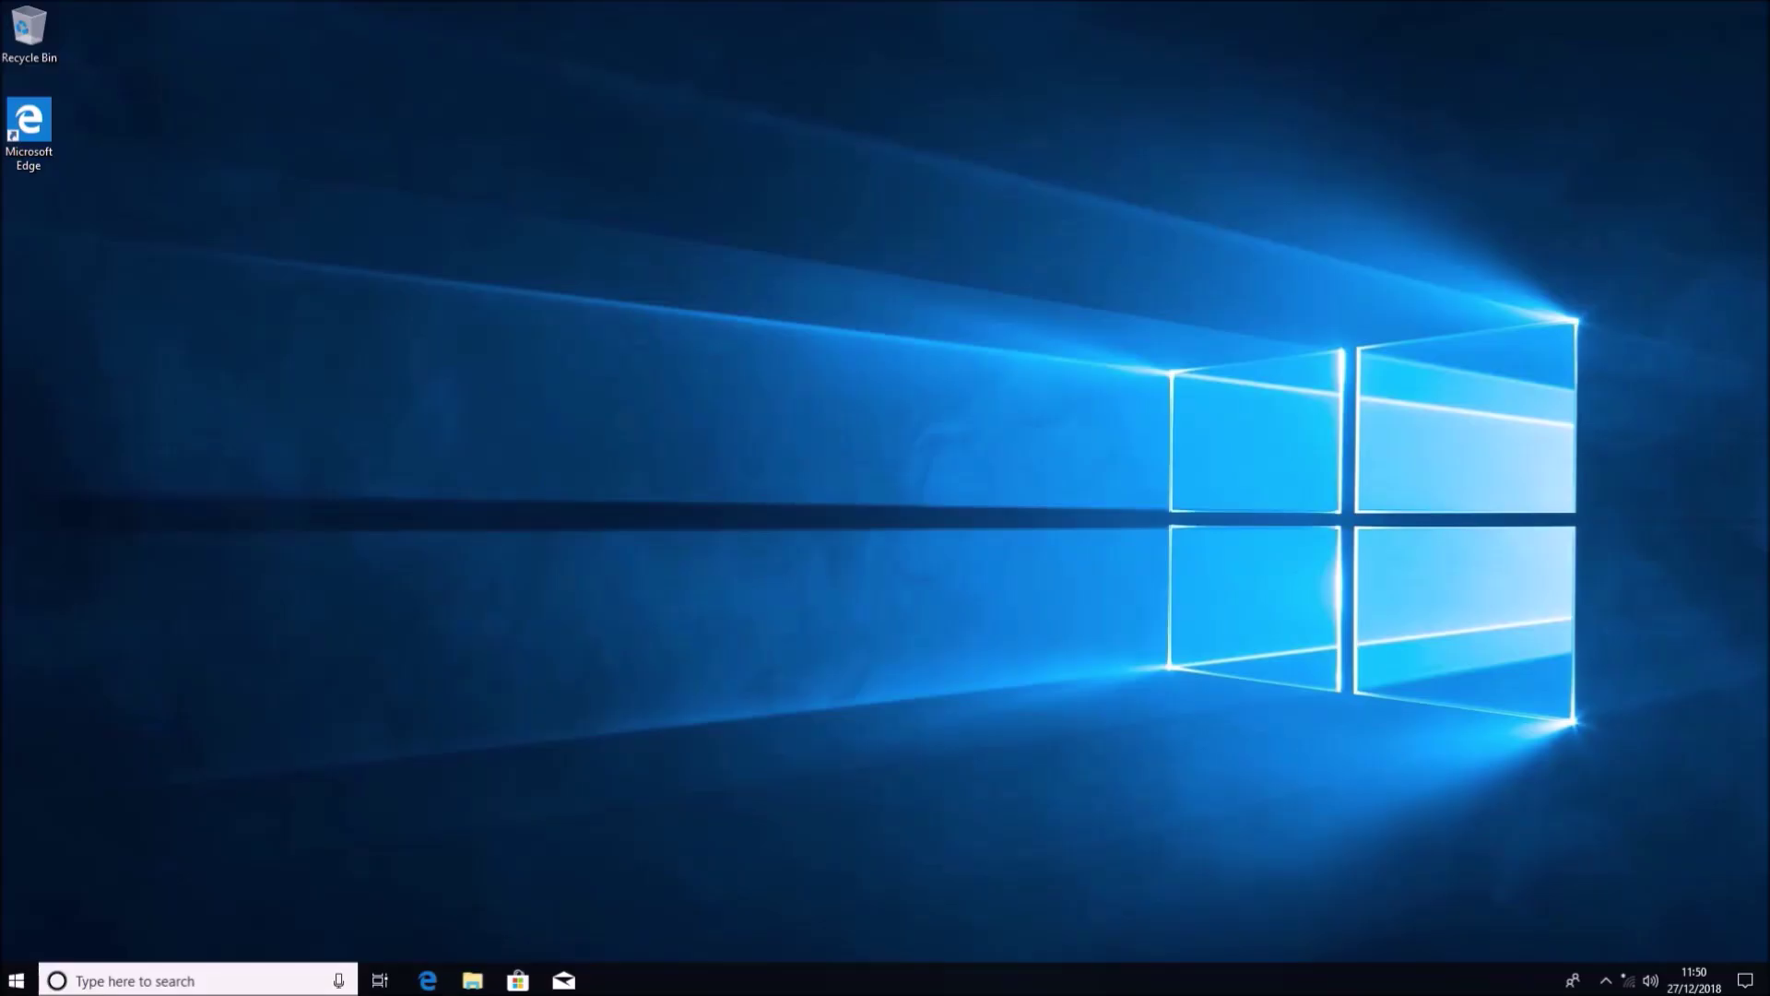
Open Device Manager from the Start right-click menu and maximize it
right_click(16, 979)
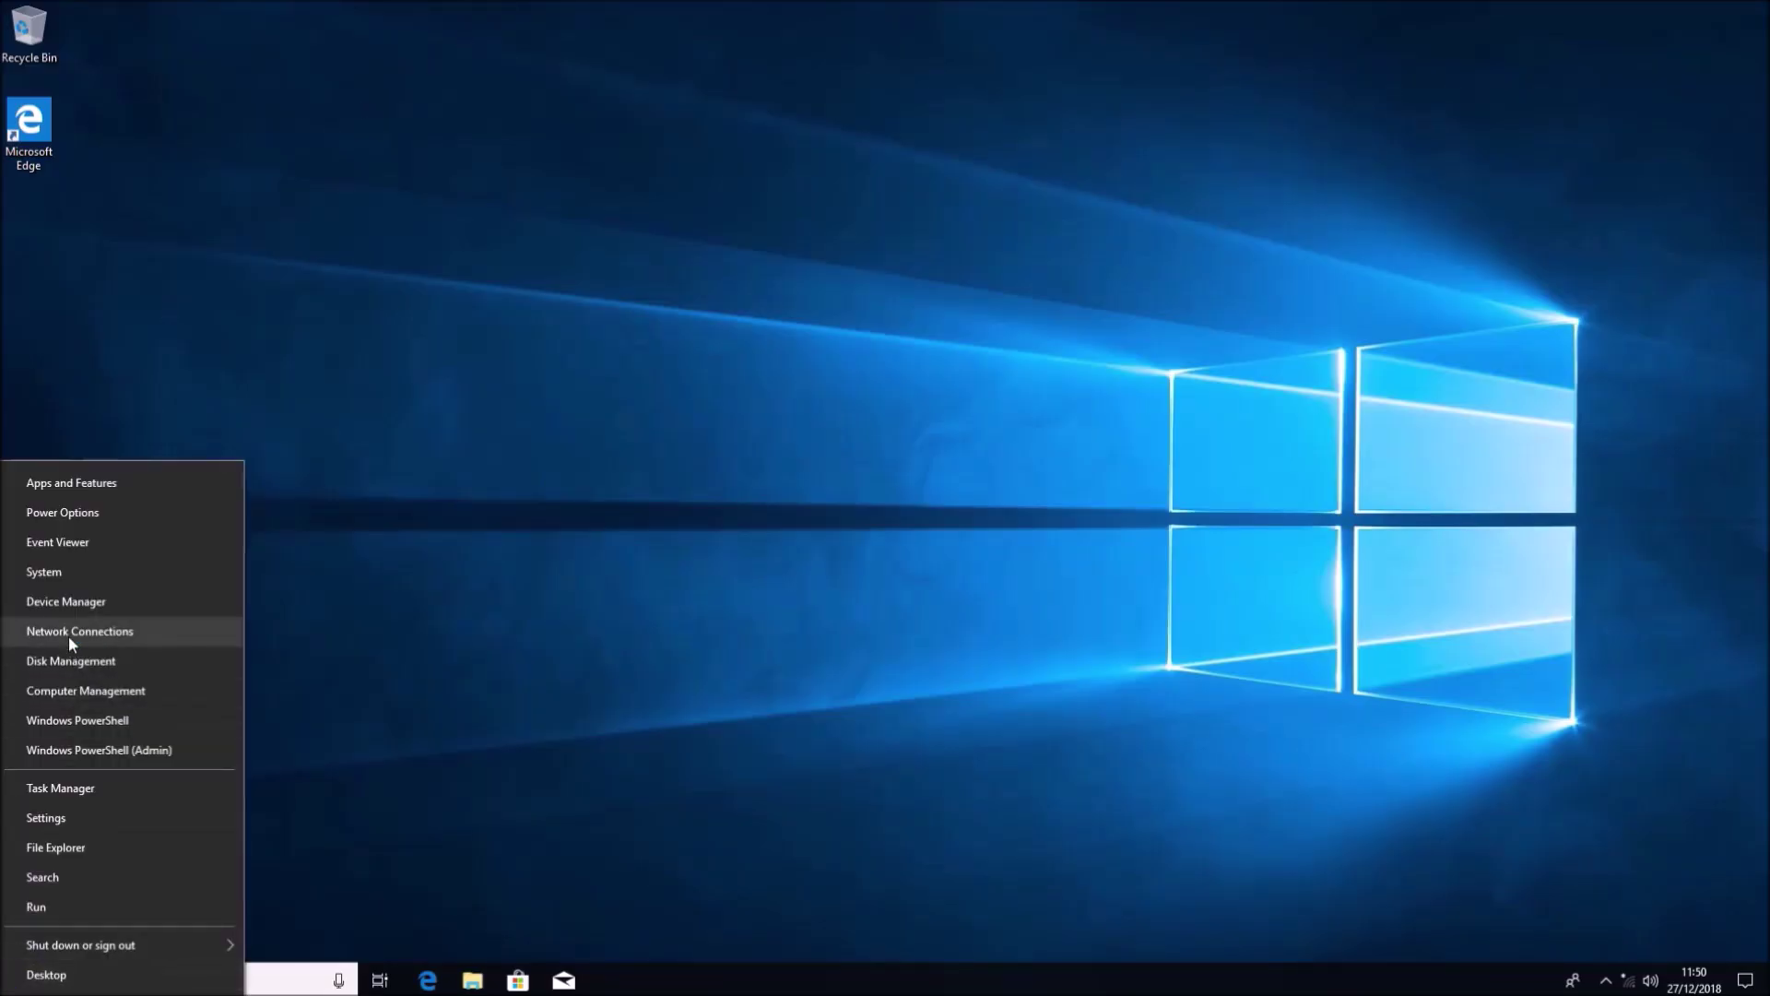
click(69, 603)
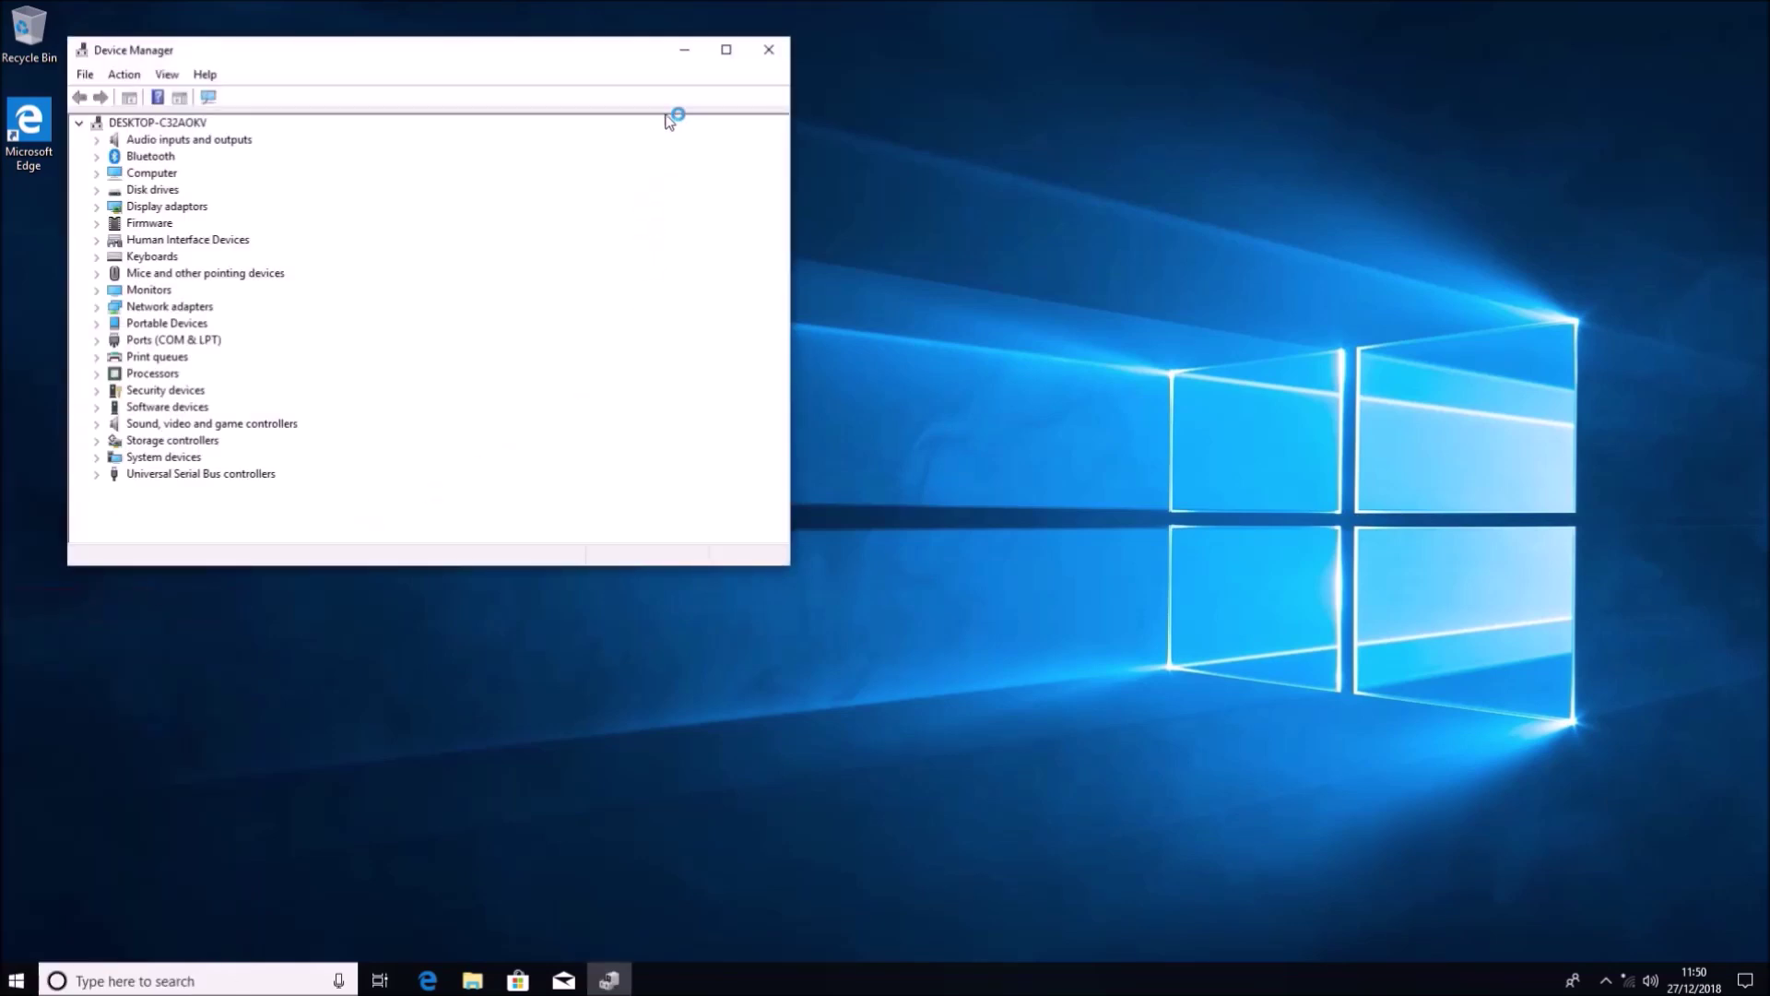
click(725, 50)
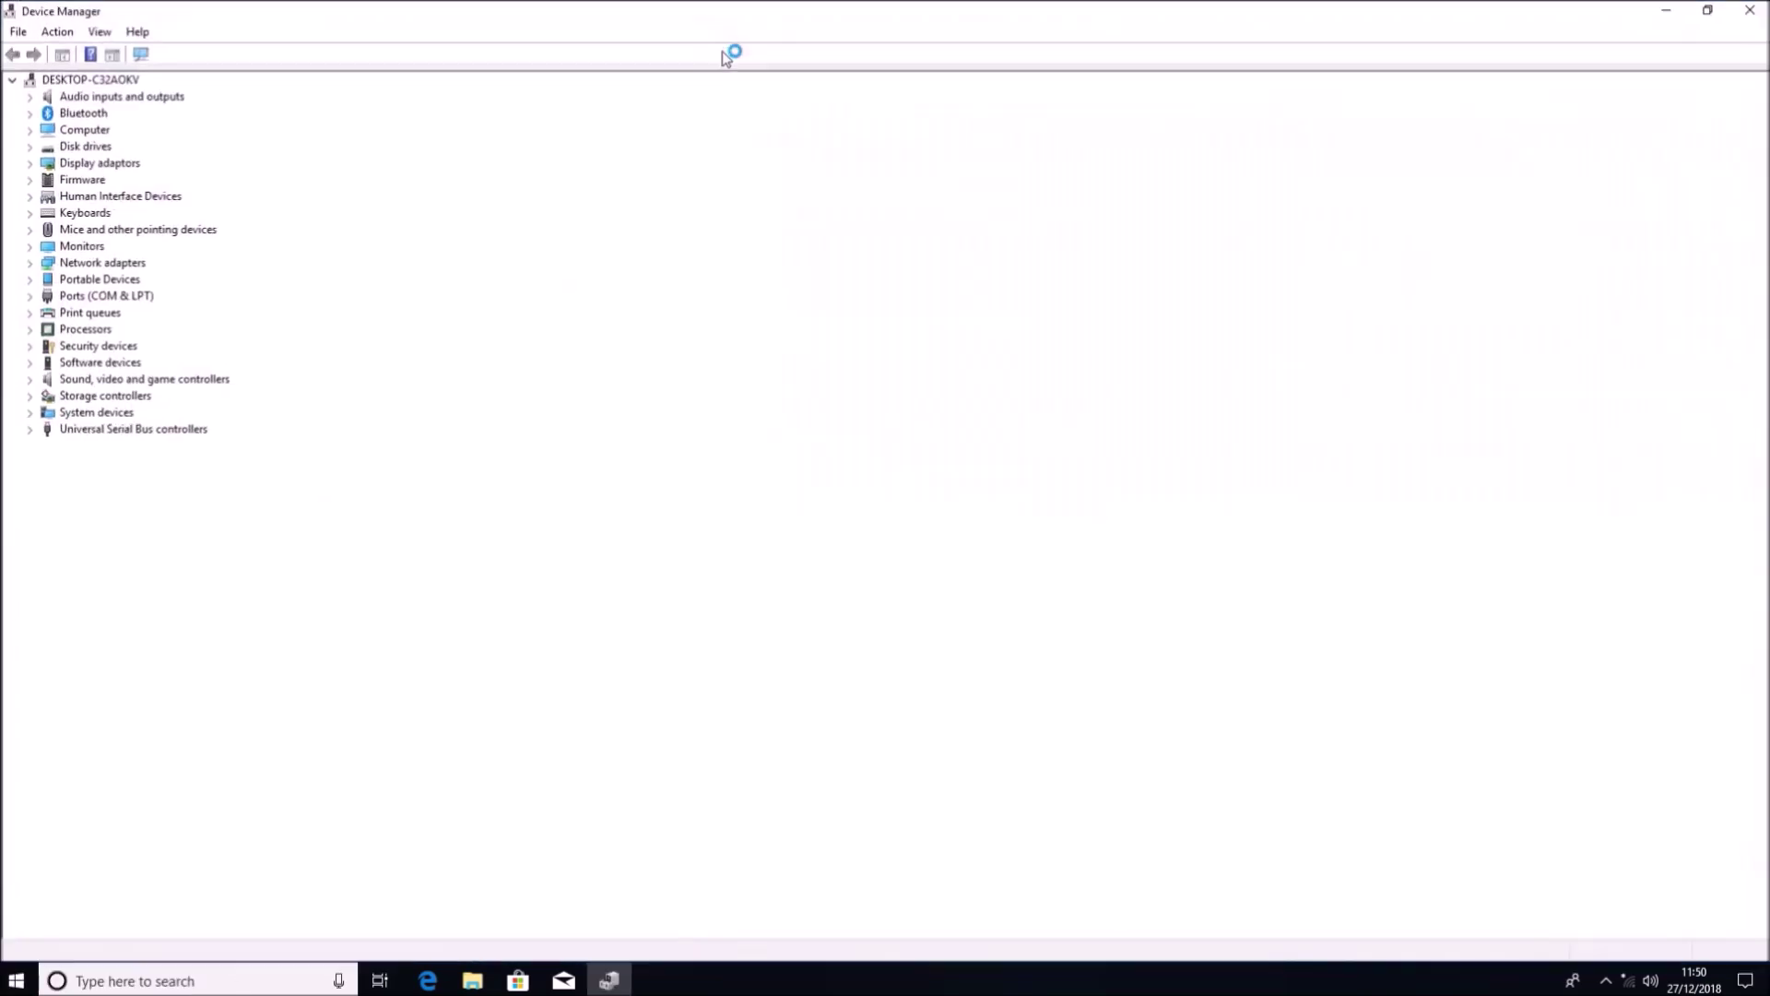
Expand Display adaptors, Network adapters, Sound, Storage controllers and Disk drives to show installed drivers
click(29, 159)
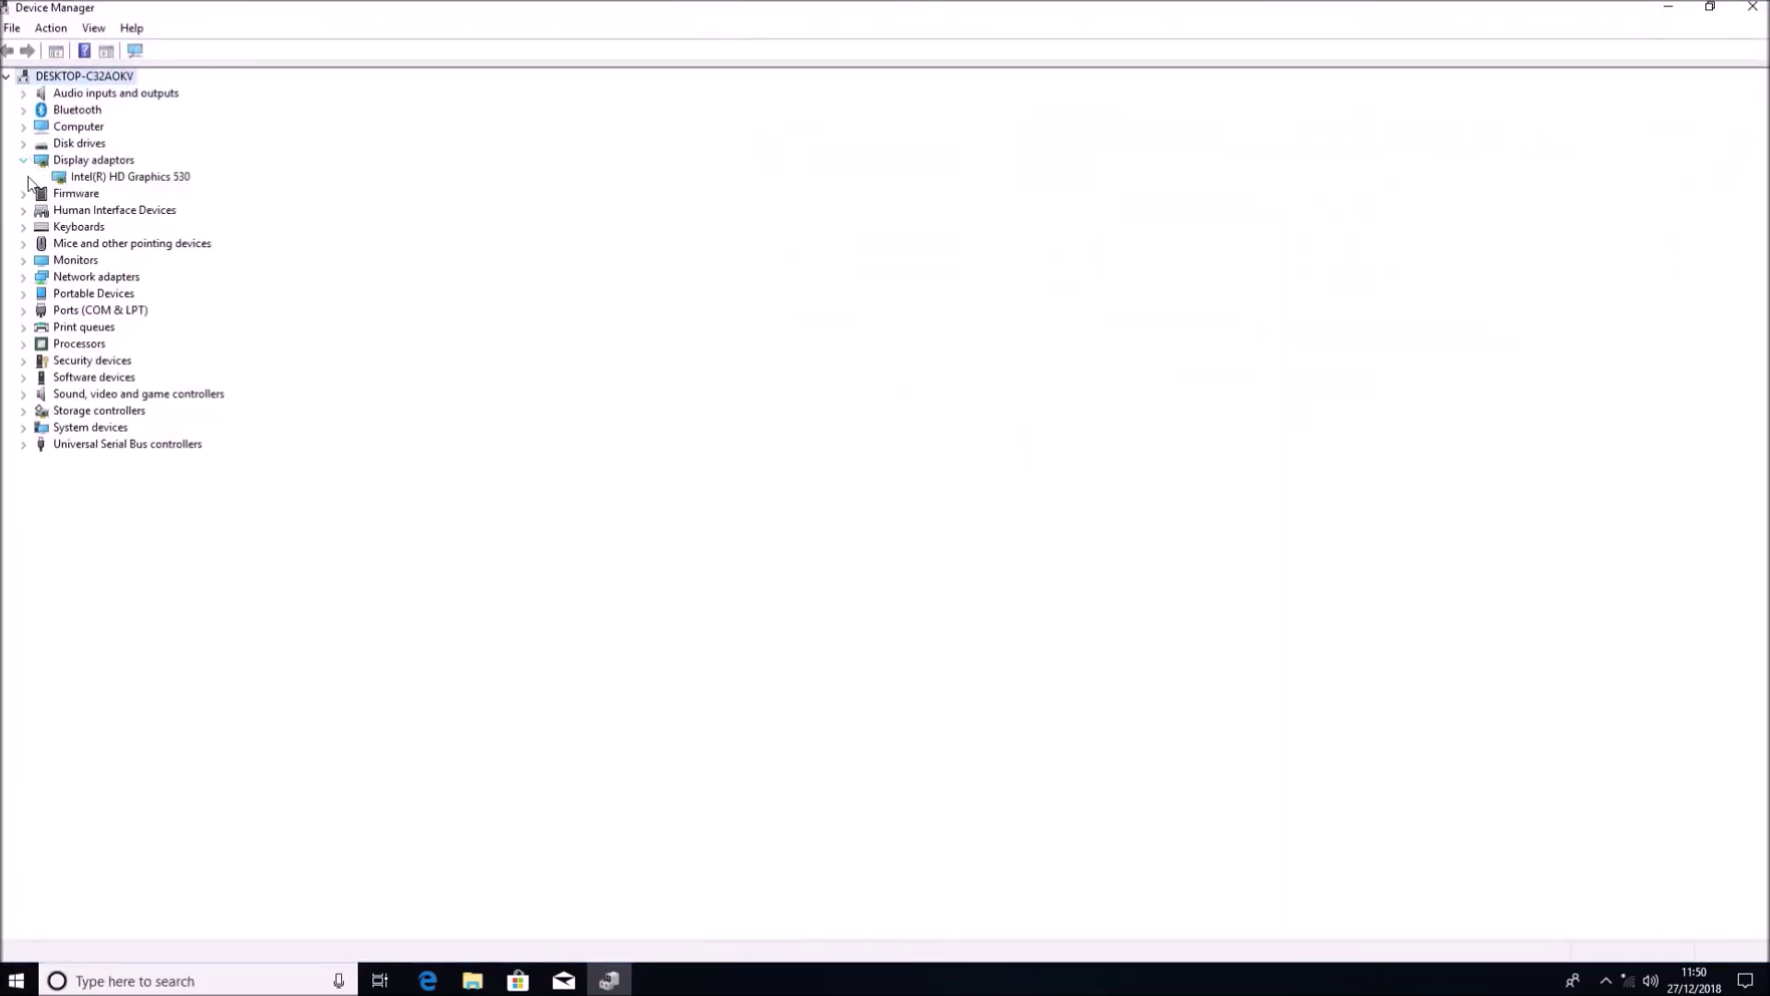
click(24, 276)
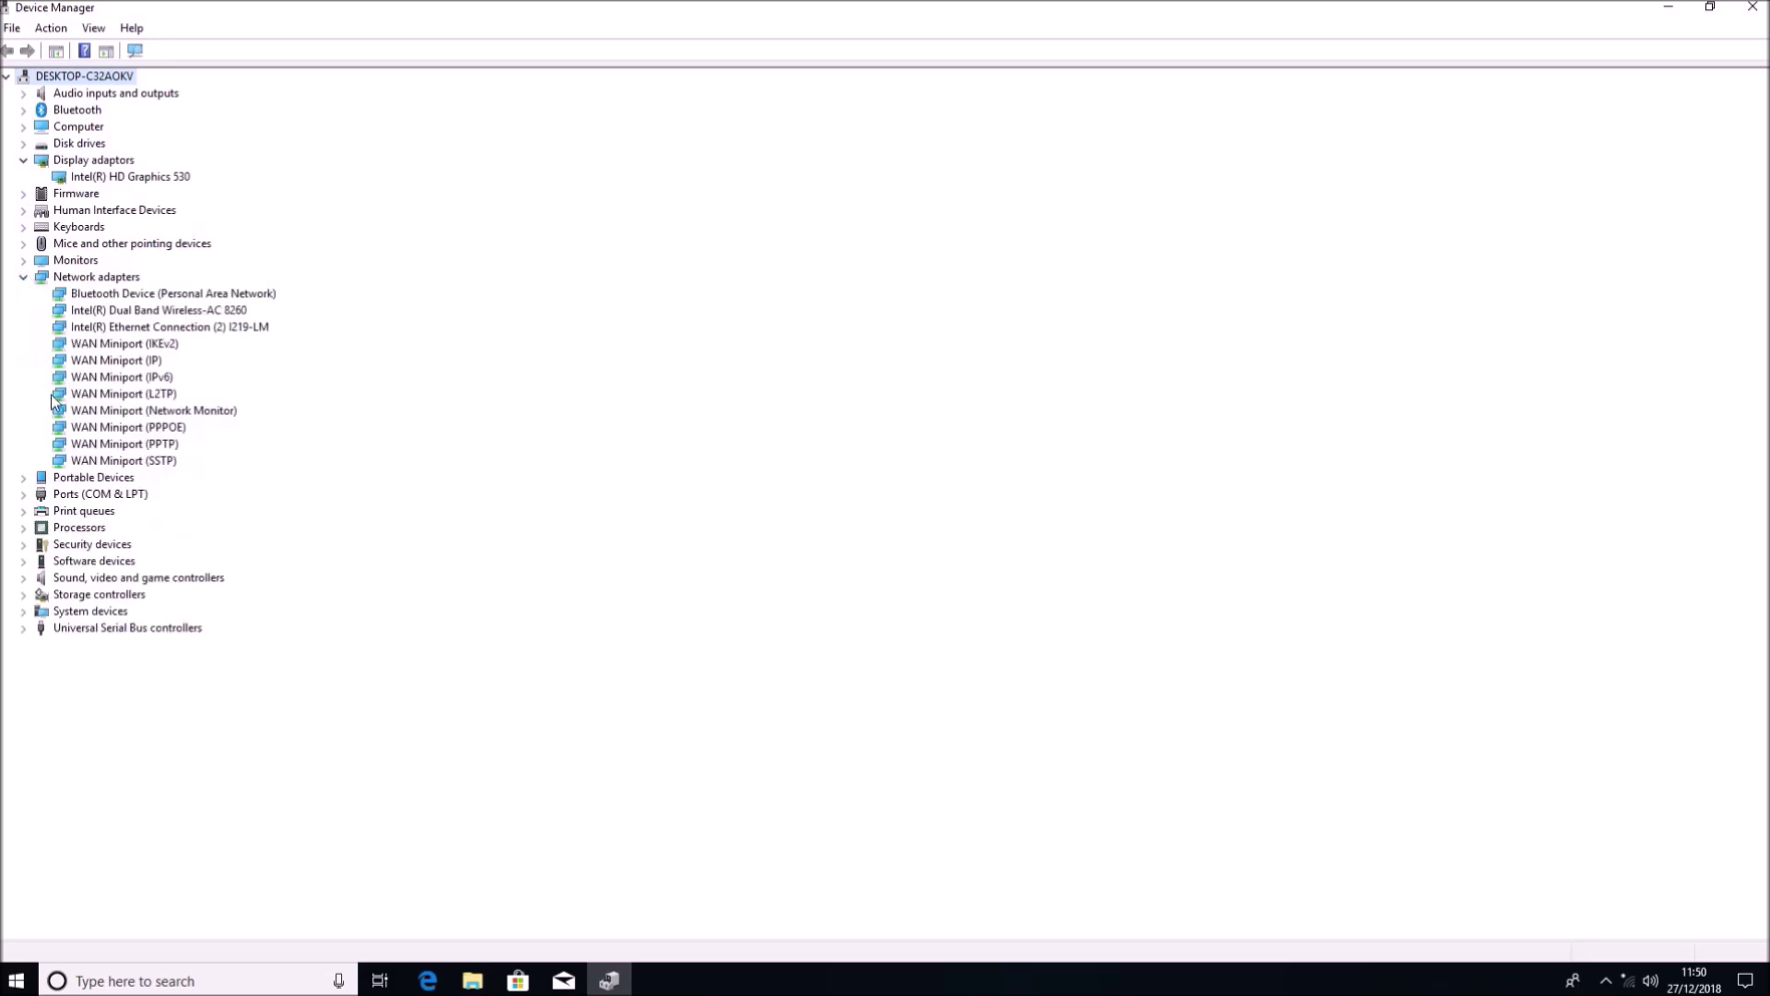
click(24, 579)
click(30, 630)
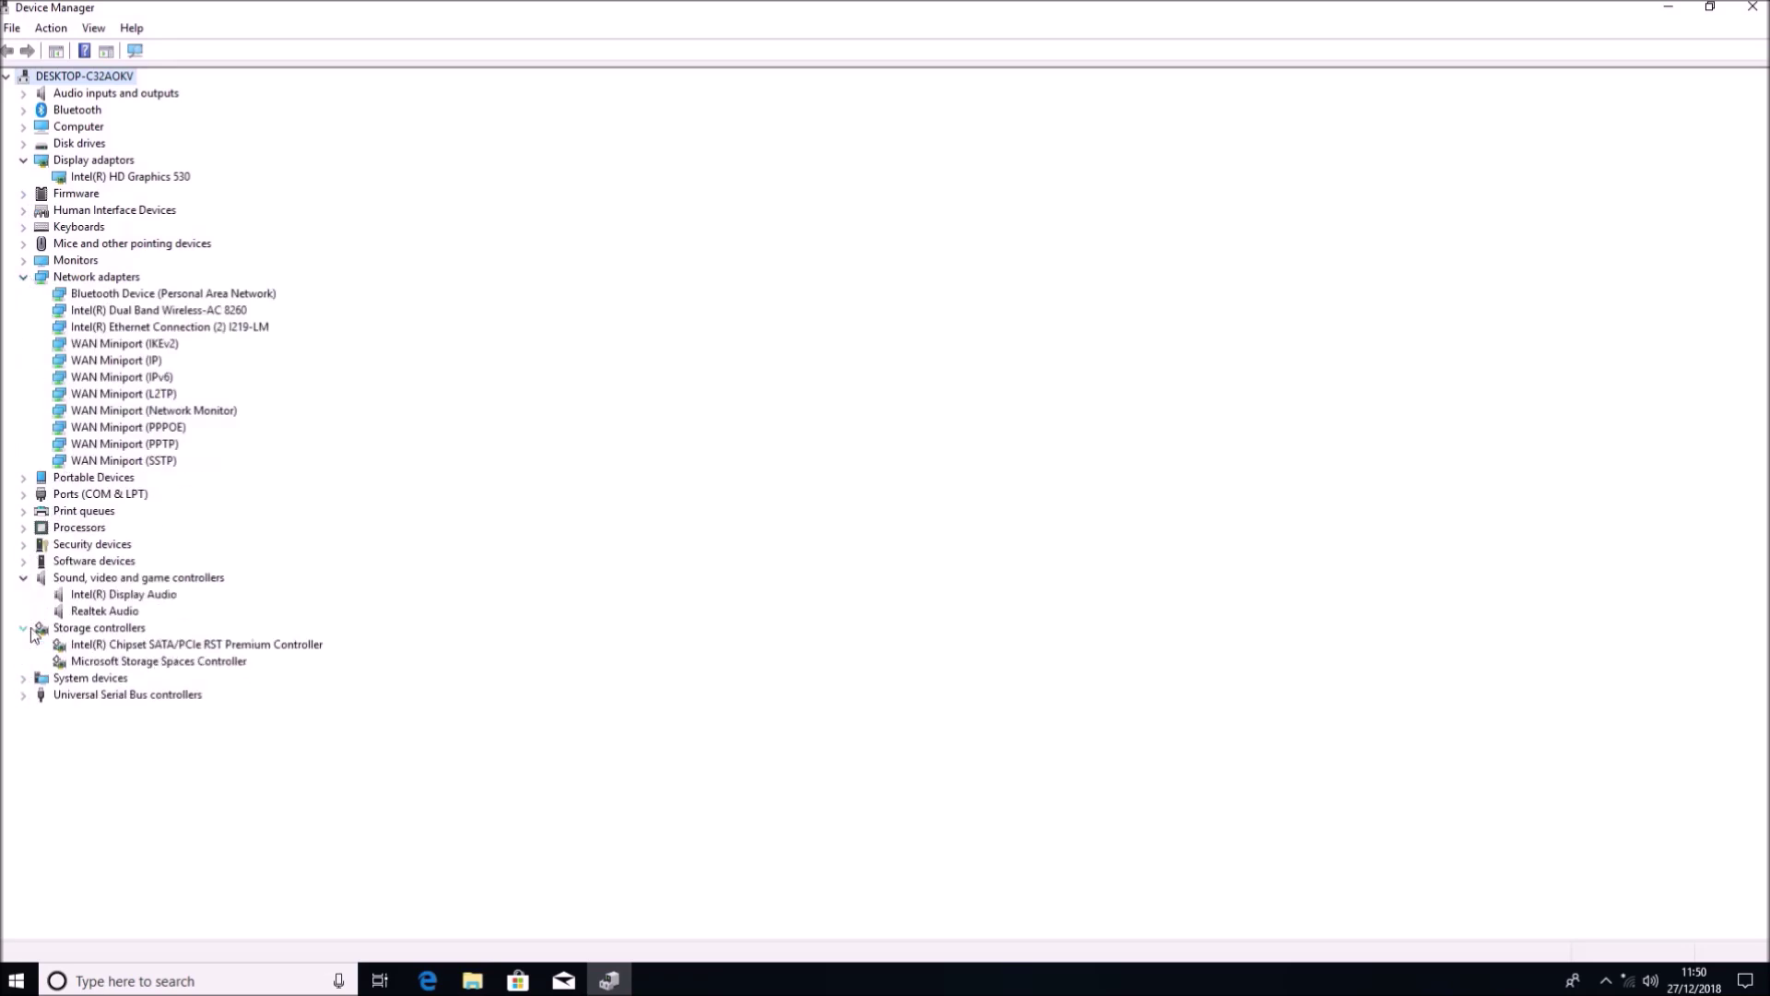
click(23, 144)
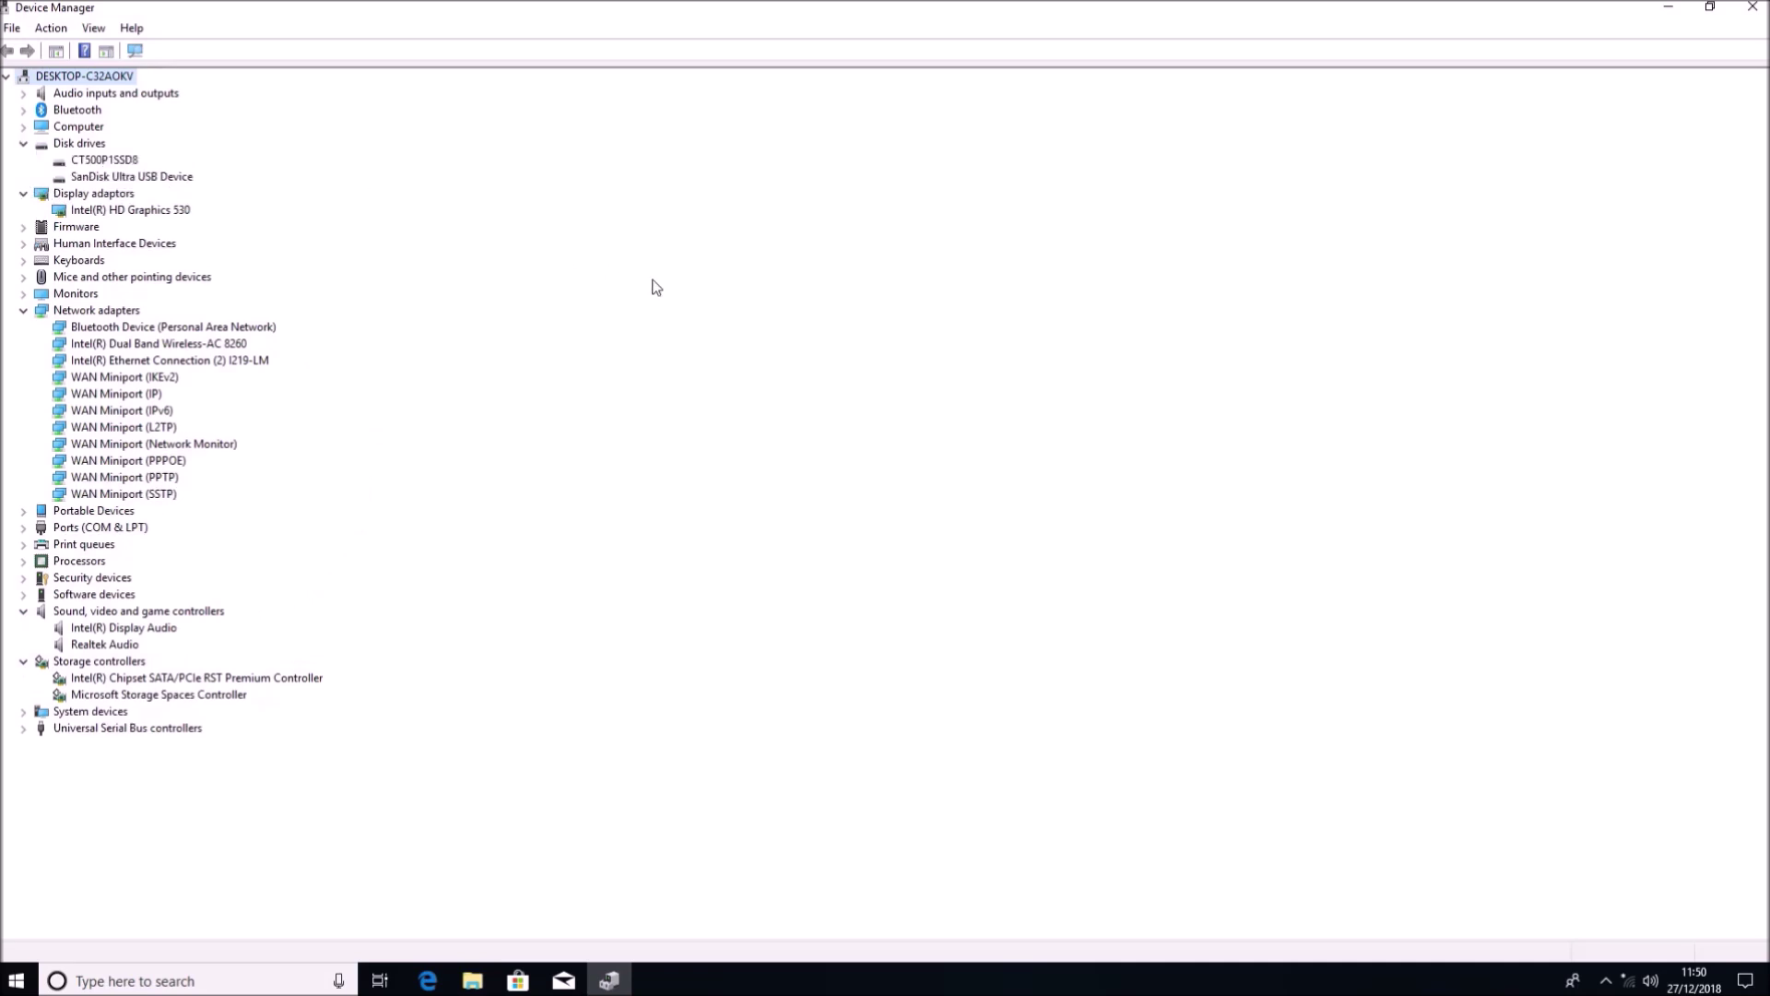